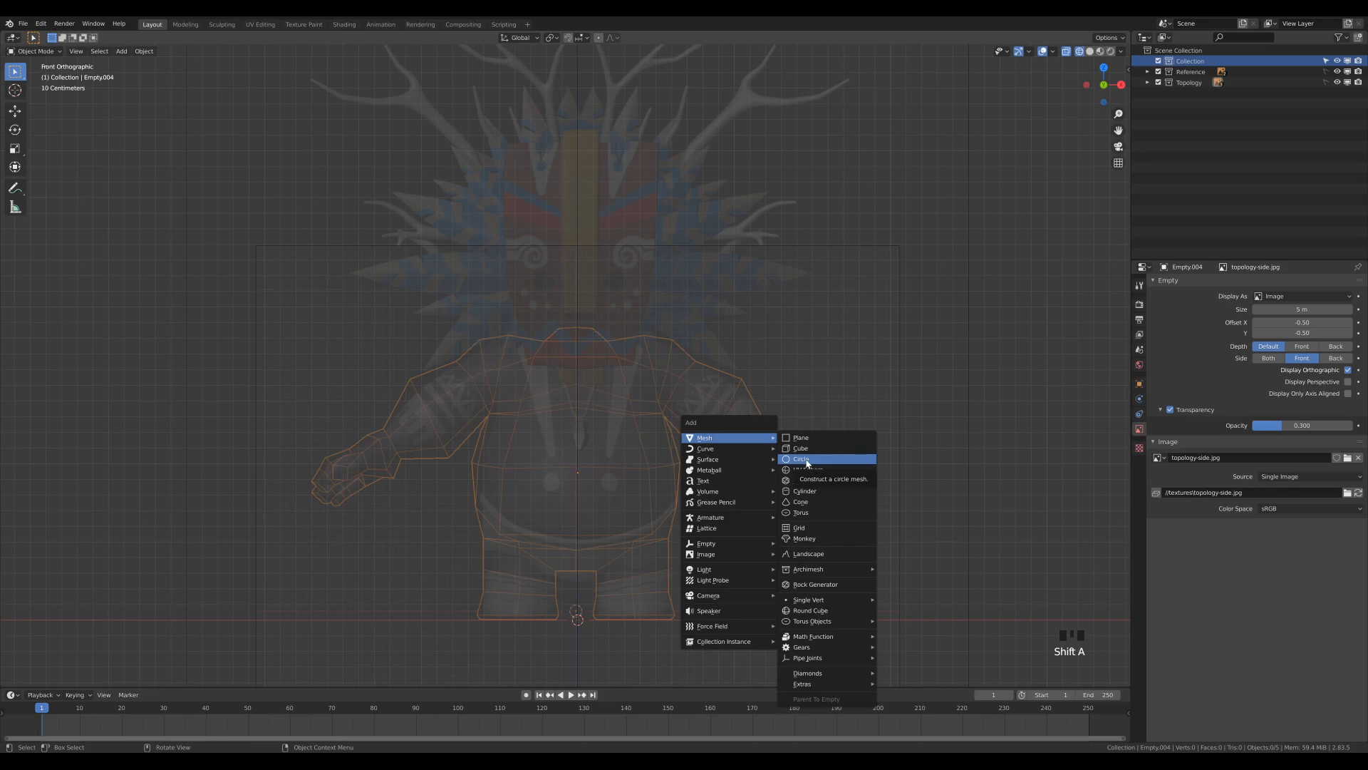
Add a circle mesh with 6 vertices and a 1 m radius at the origin.
{"action": "left_click", "coordinate": [808, 463]}
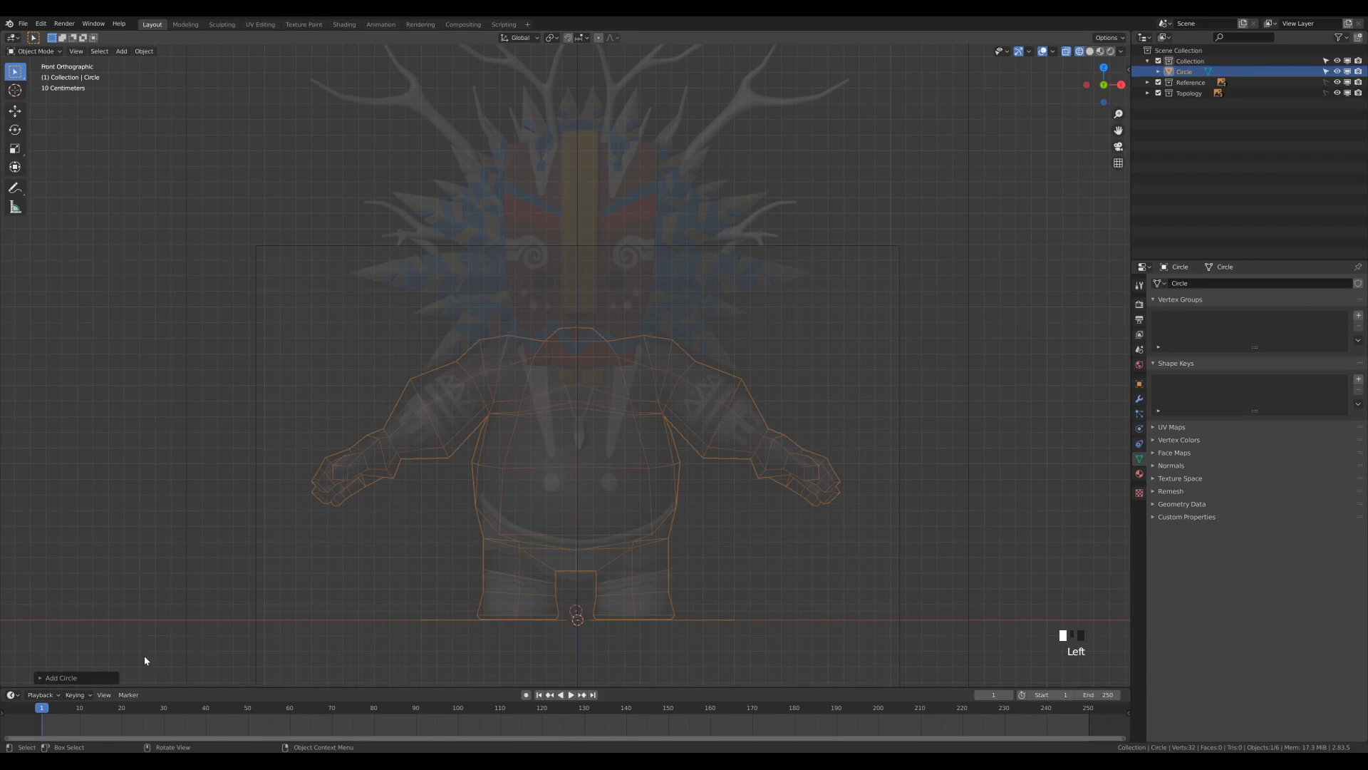
{"action": "left_click", "coordinate": [74, 680]}
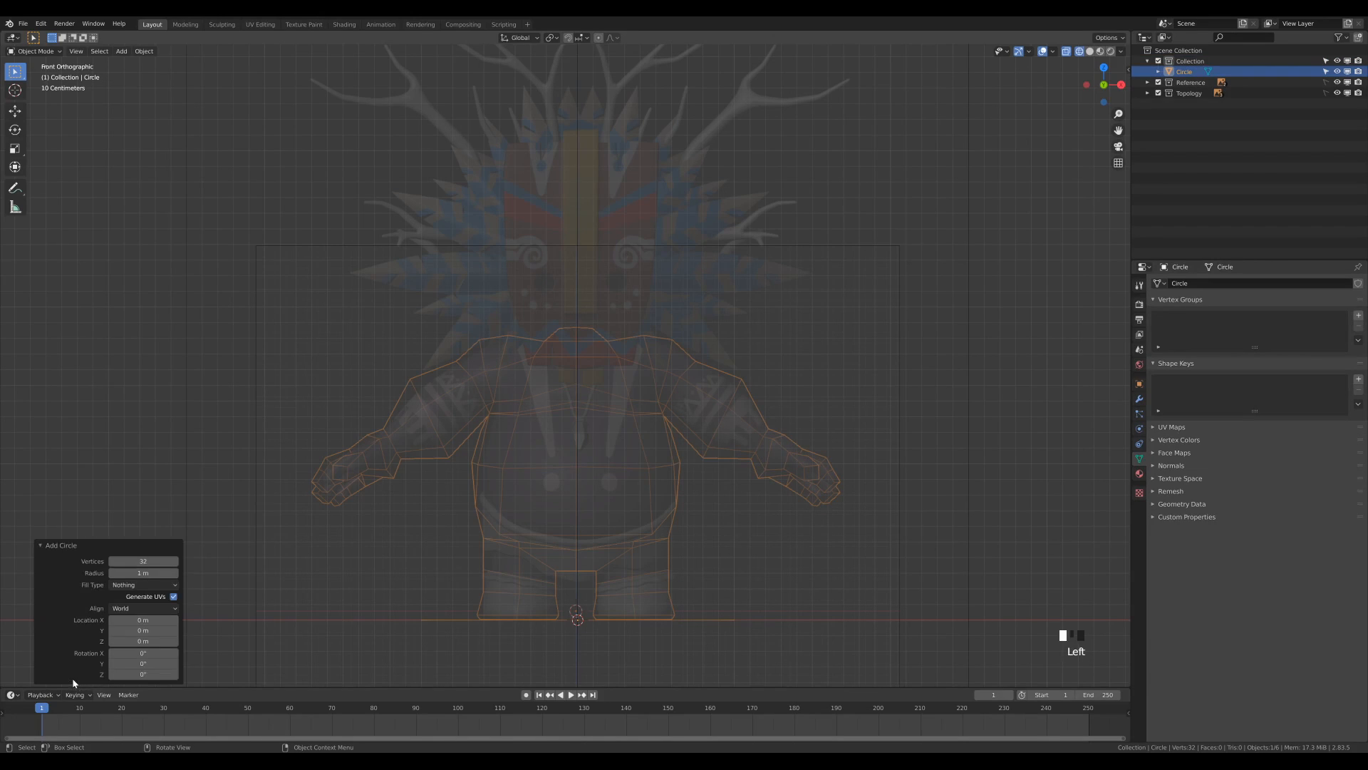
{"action": "left_click", "coordinate": [146, 561]}
{"action": "type", "text": "6"}
{"action": "left_click", "coordinate": [147, 544]}
{"action": "middle_click_drag", "start_coordinate": [670, 584], "coordinate": [706, 434]}
{"action": "scroll", "coordinate": [665, 458], "scroll_direction": "down", "scroll_amount": 2}
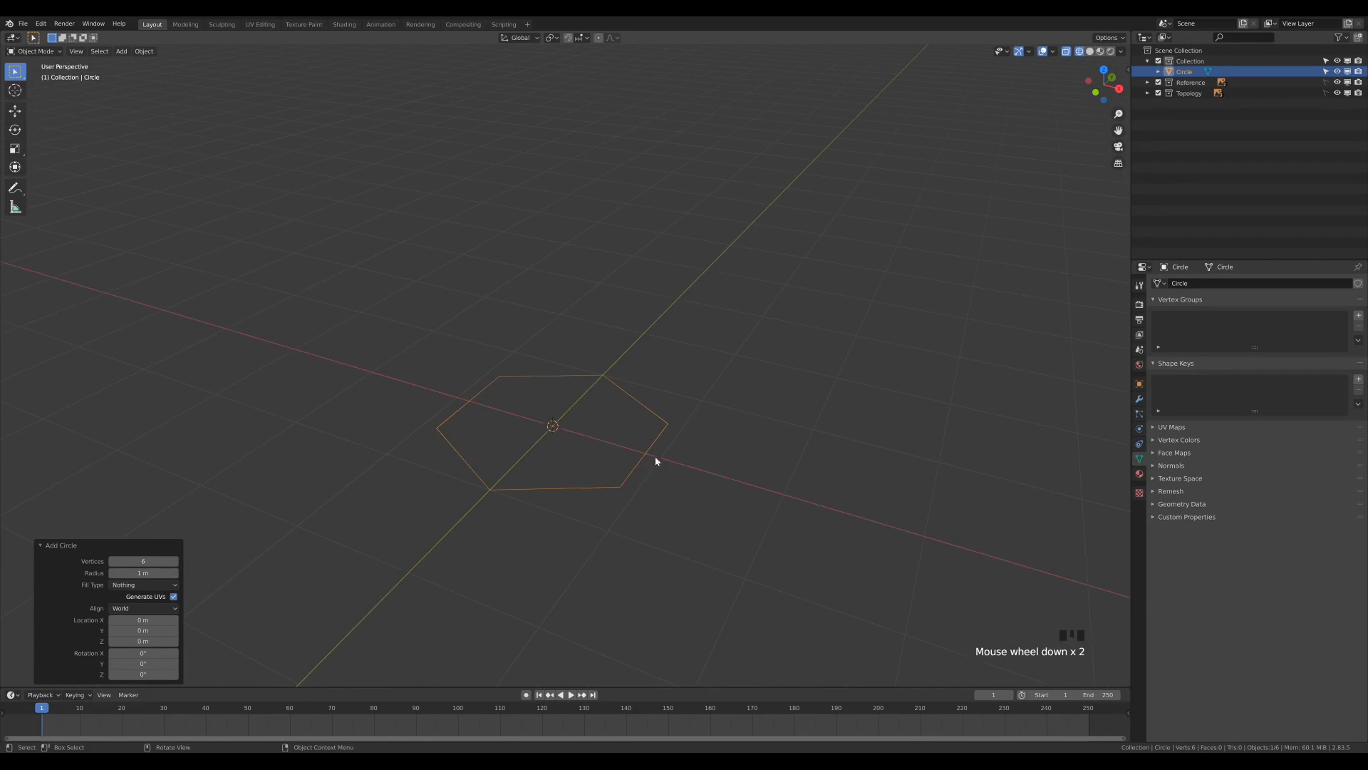
{"action": "middle_click_drag", "start_coordinate": [638, 472], "coordinate": [636, 468]}
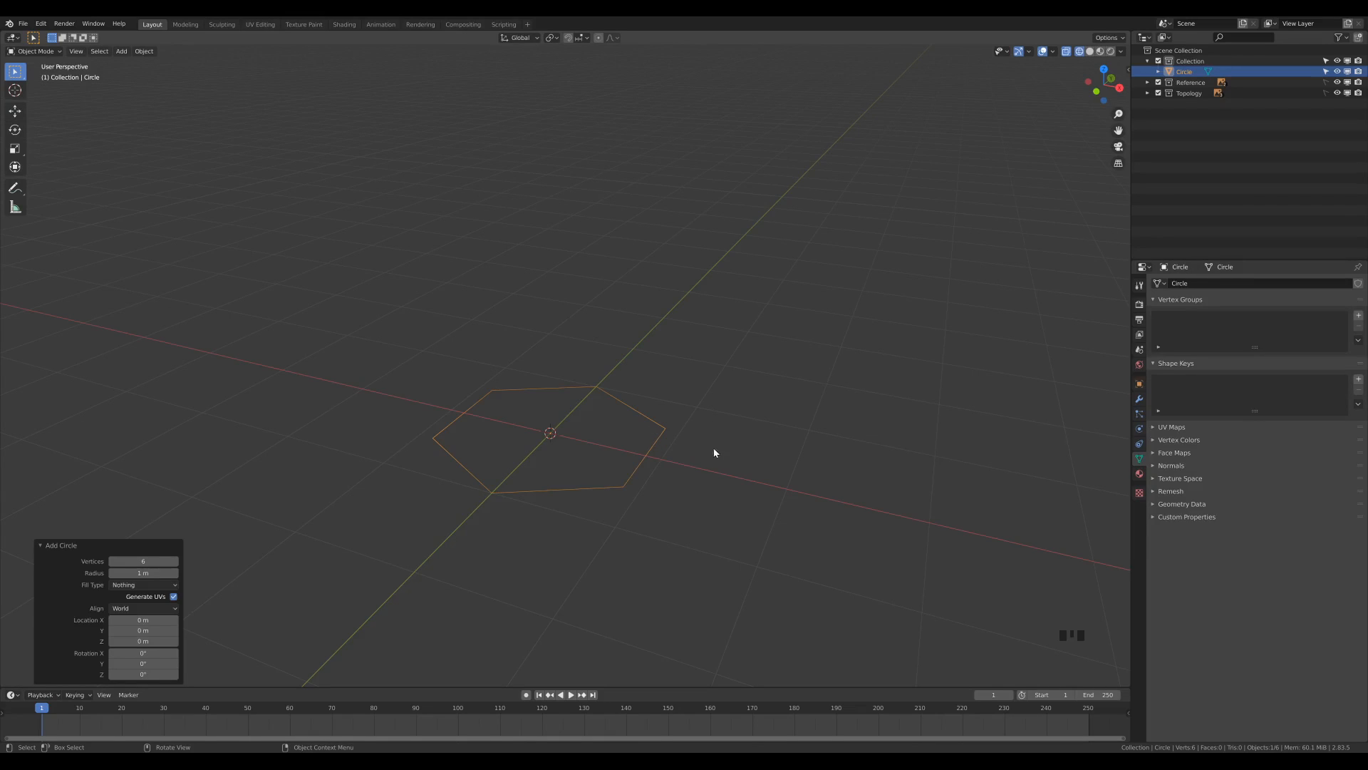
Enter Edit Mode and move the whole hexagon about 1.74 m along X.
{"action": "key", "text": "Tab"}
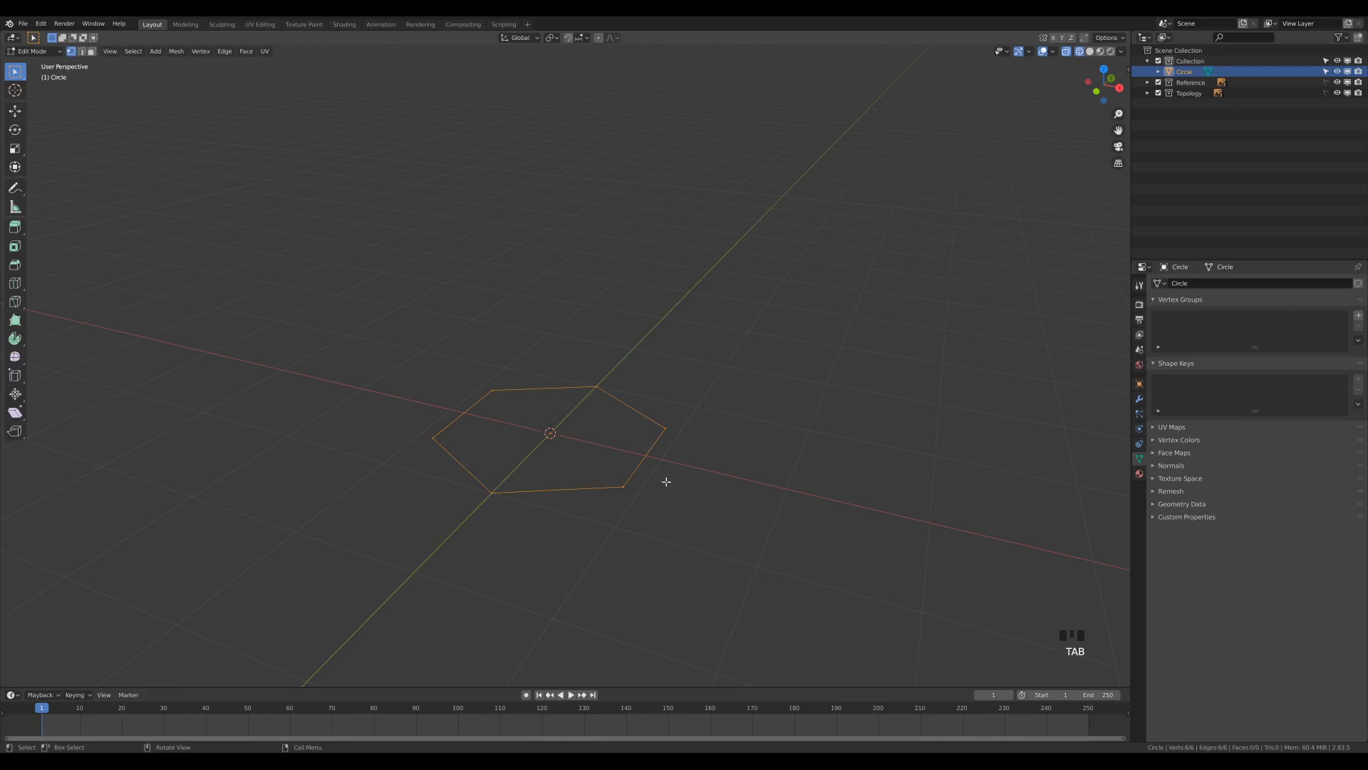
{"action": "key", "text": "g"}
{"action": "key", "text": "x"}
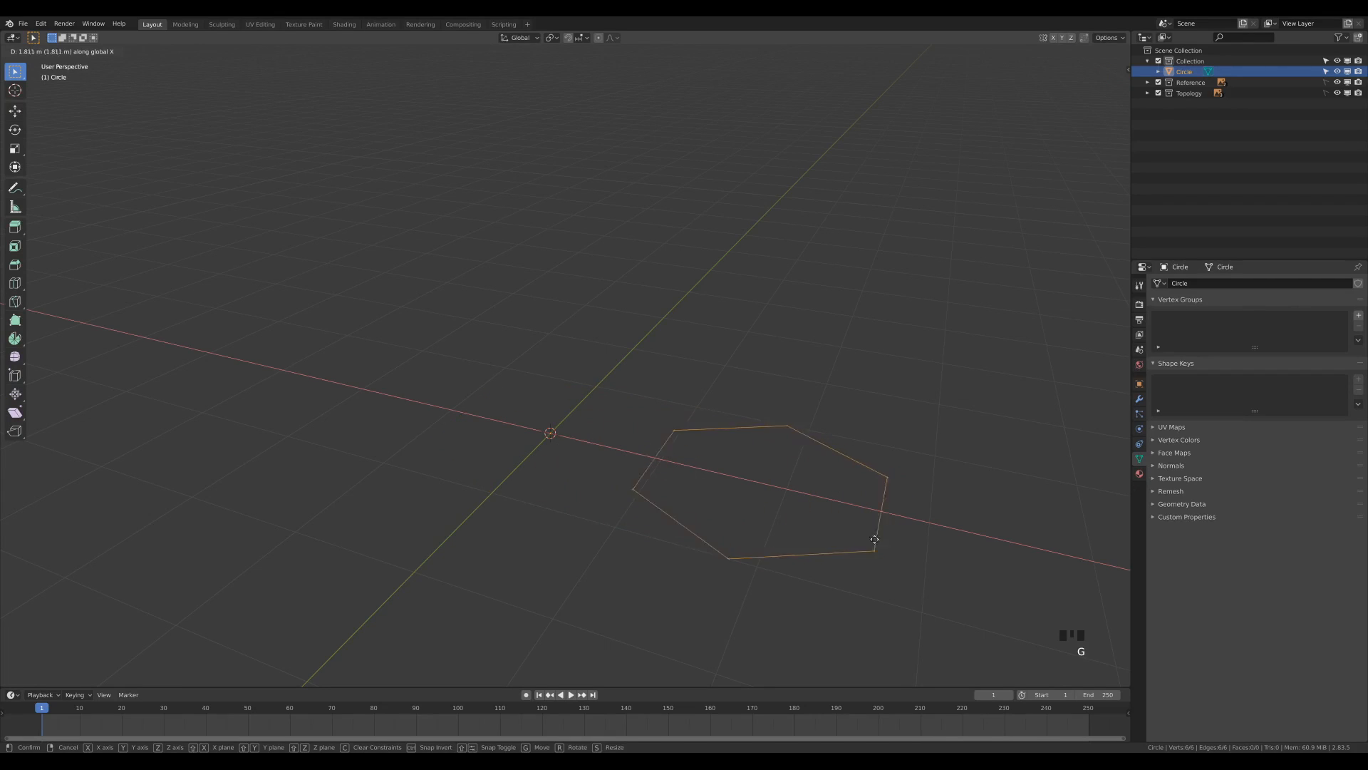
{"action": "left_click", "coordinate": [875, 544]}
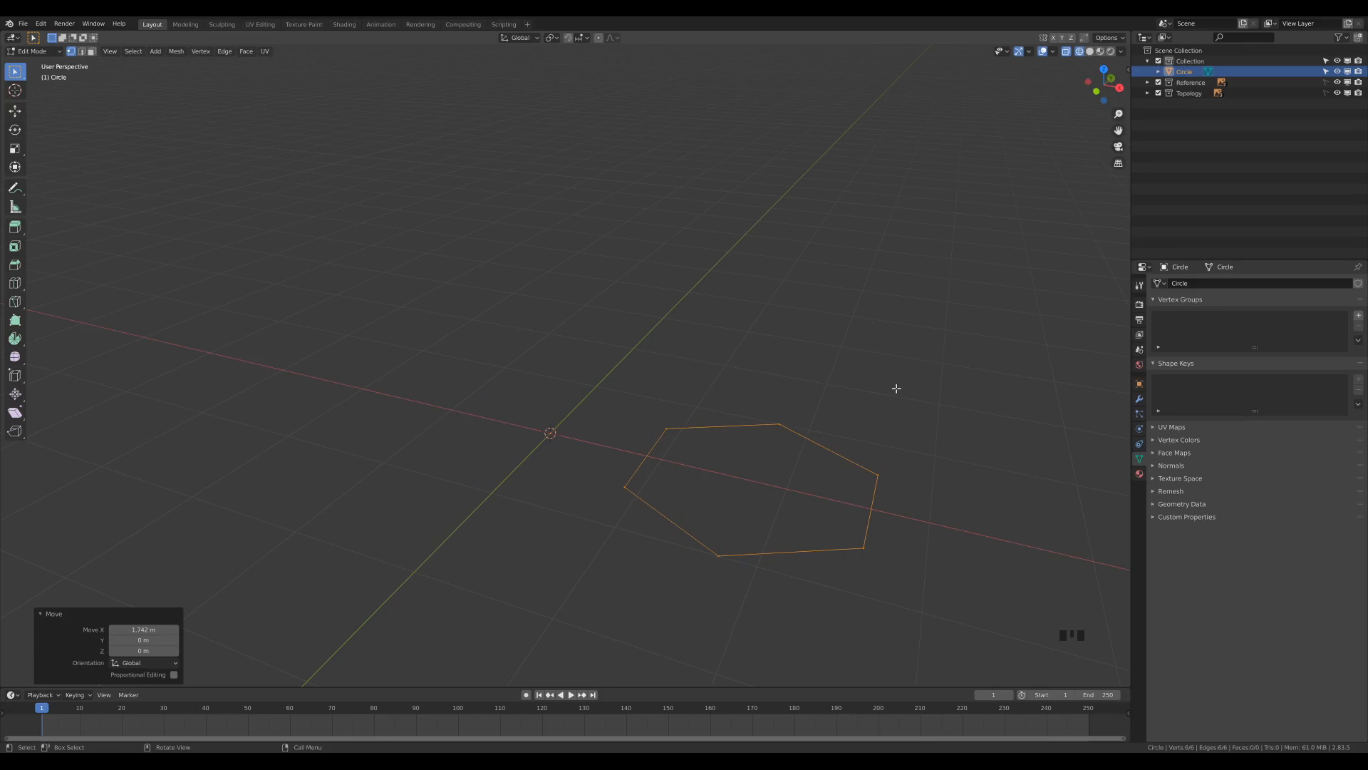
Scale the hexagon by about 0.305 and move it about -1.37 m along X to the base of the reference leg on the positive X side.
{"action": "key", "text": "KP_1"}
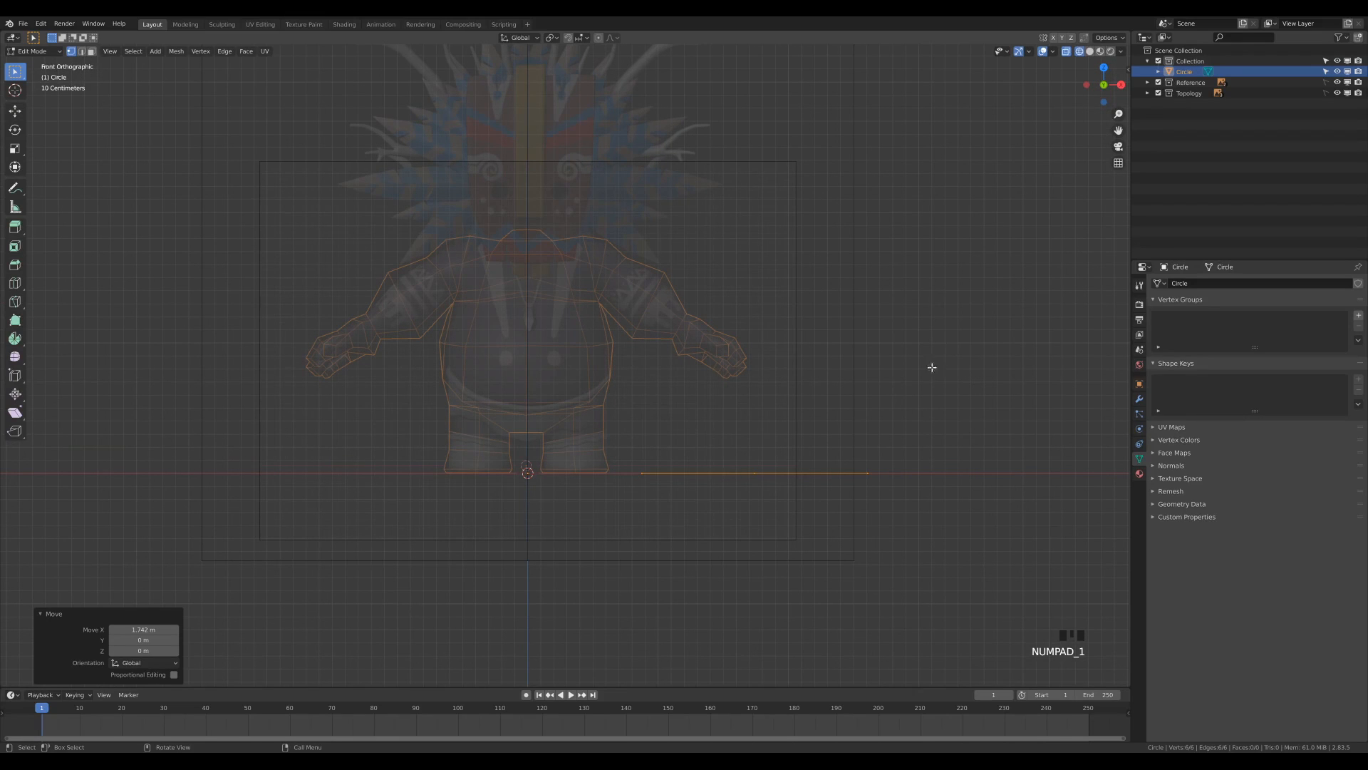
{"action": "key", "text": "s"}
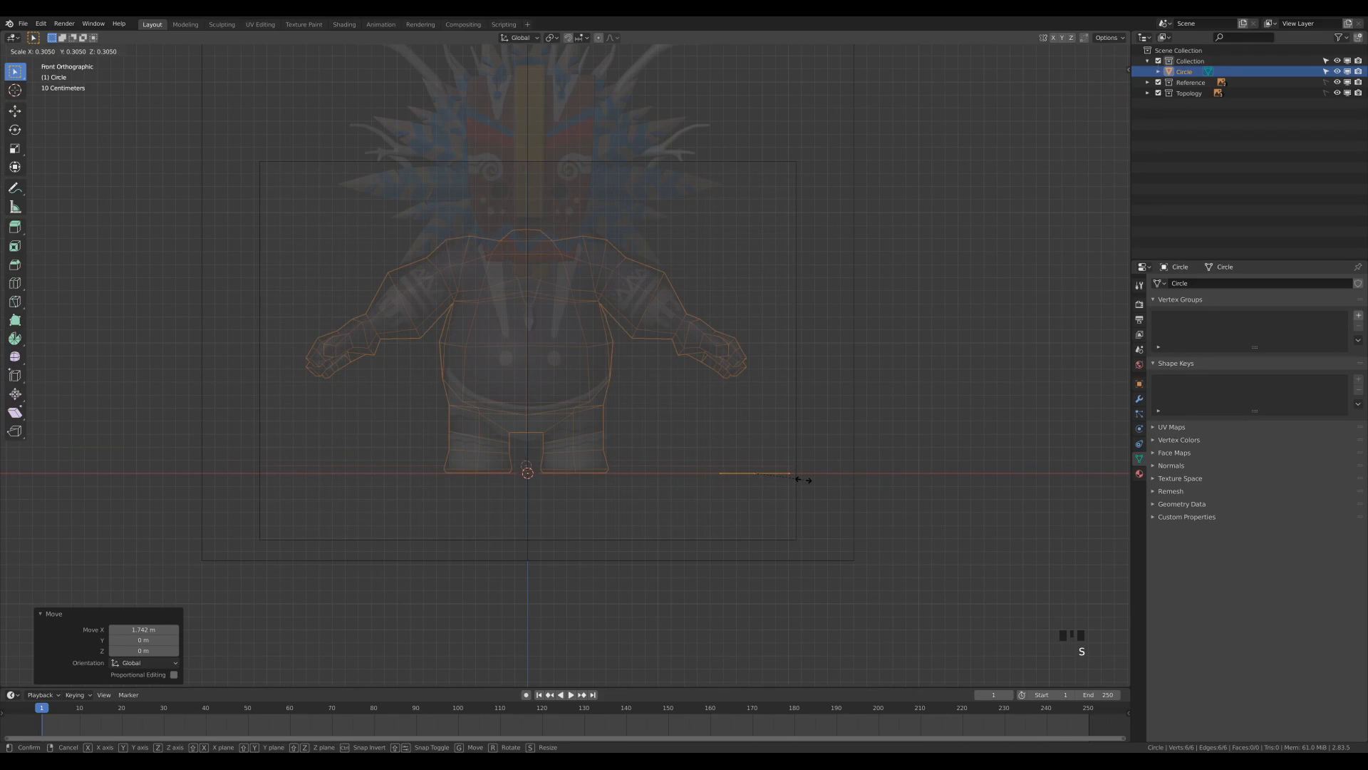
{"action": "left_click", "coordinate": [804, 479]}
{"action": "key", "text": "g"}
{"action": "key", "text": "x"}
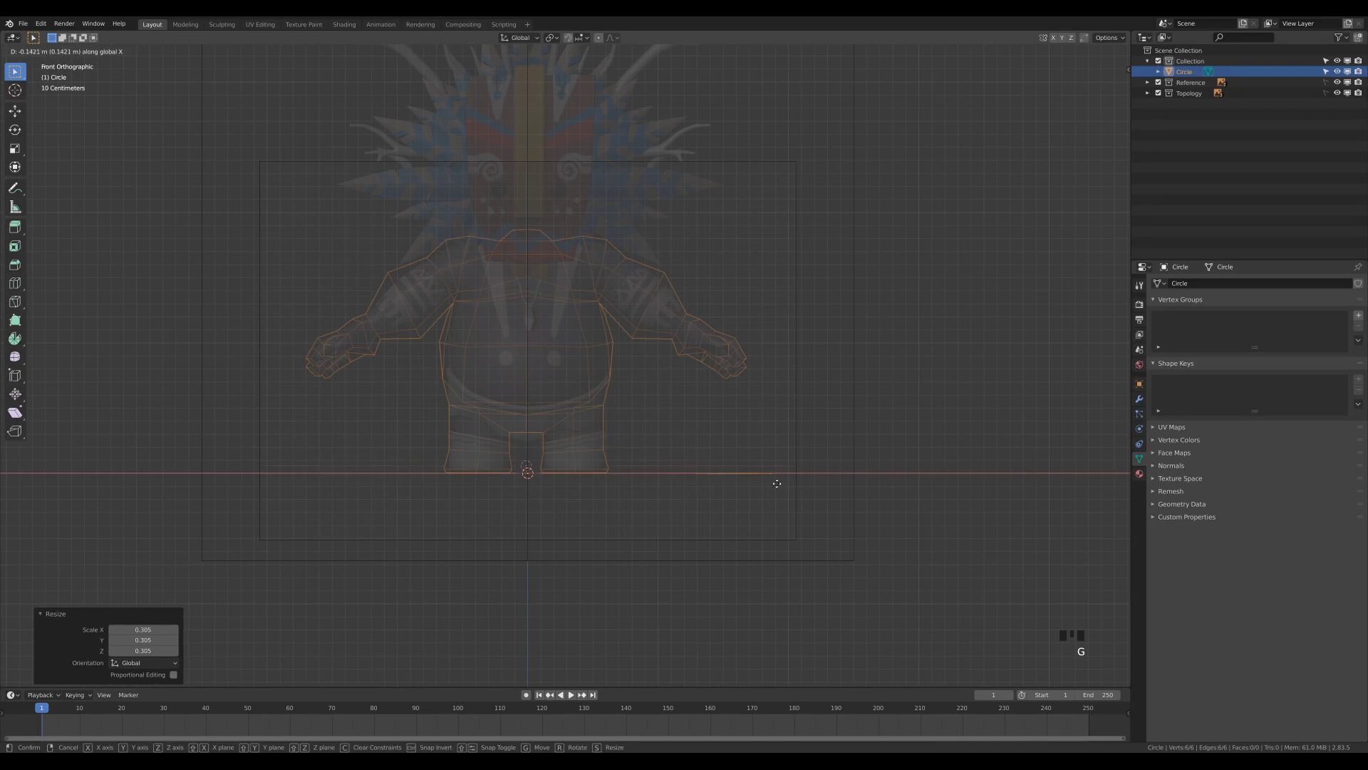
{"action": "left_click", "coordinate": [625, 475]}
{"action": "scroll", "coordinate": [577, 530], "scroll_direction": "up", "scroll_amount": 4}
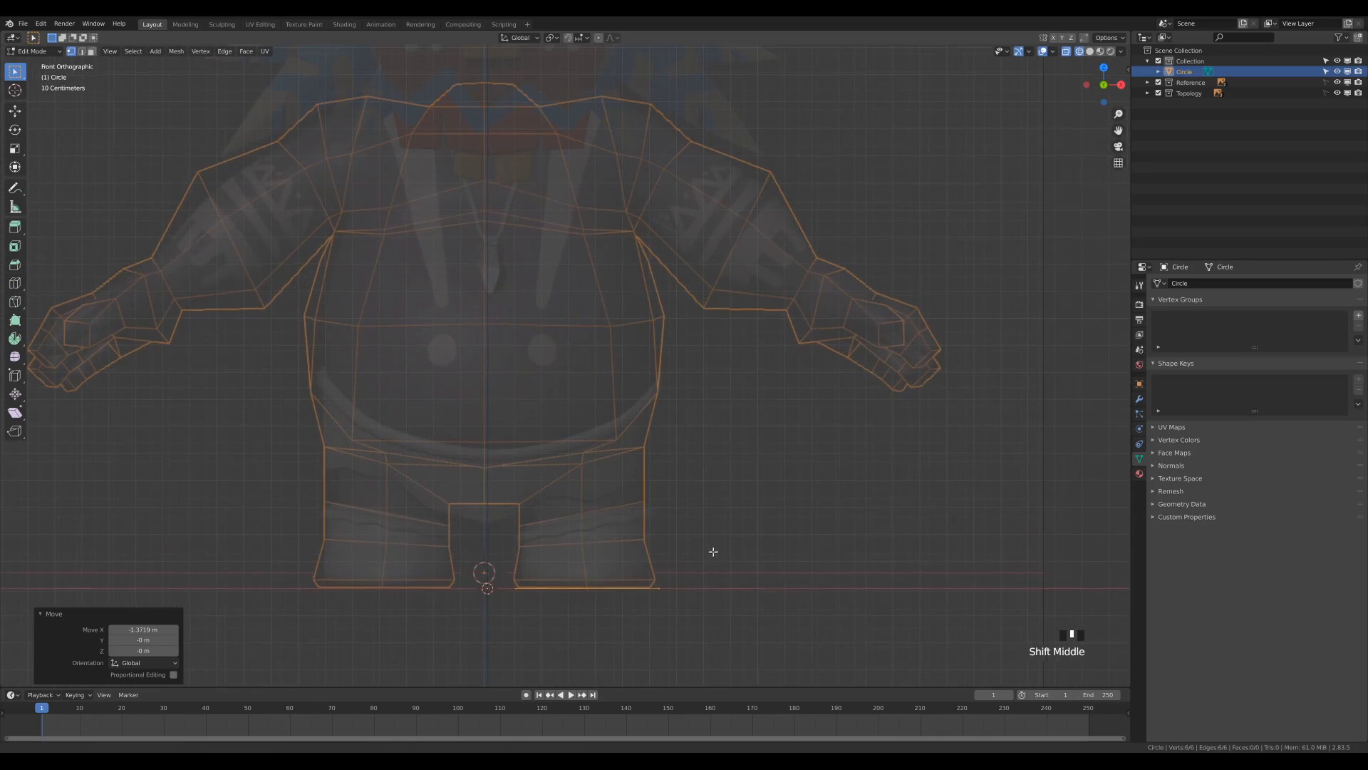
{"action": "middle_click_drag", "start_coordinate": [712, 553], "coordinate": [703, 382], "text": "shift"}
{"action": "scroll", "coordinate": [643, 488], "scroll_direction": "up", "scroll_amount": 2}
{"action": "key", "text": "g"}
{"action": "key", "text": "x"}
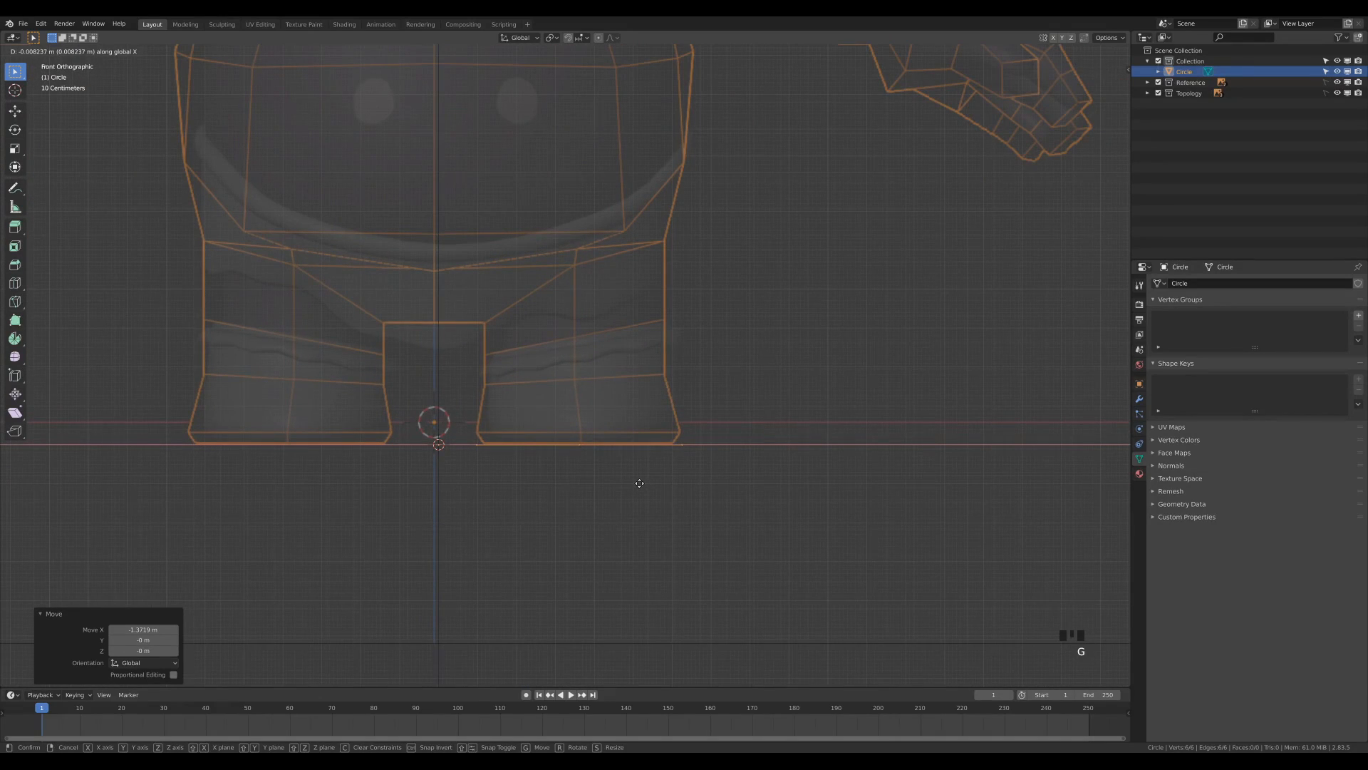
{"action": "left_click", "coordinate": [642, 479]}
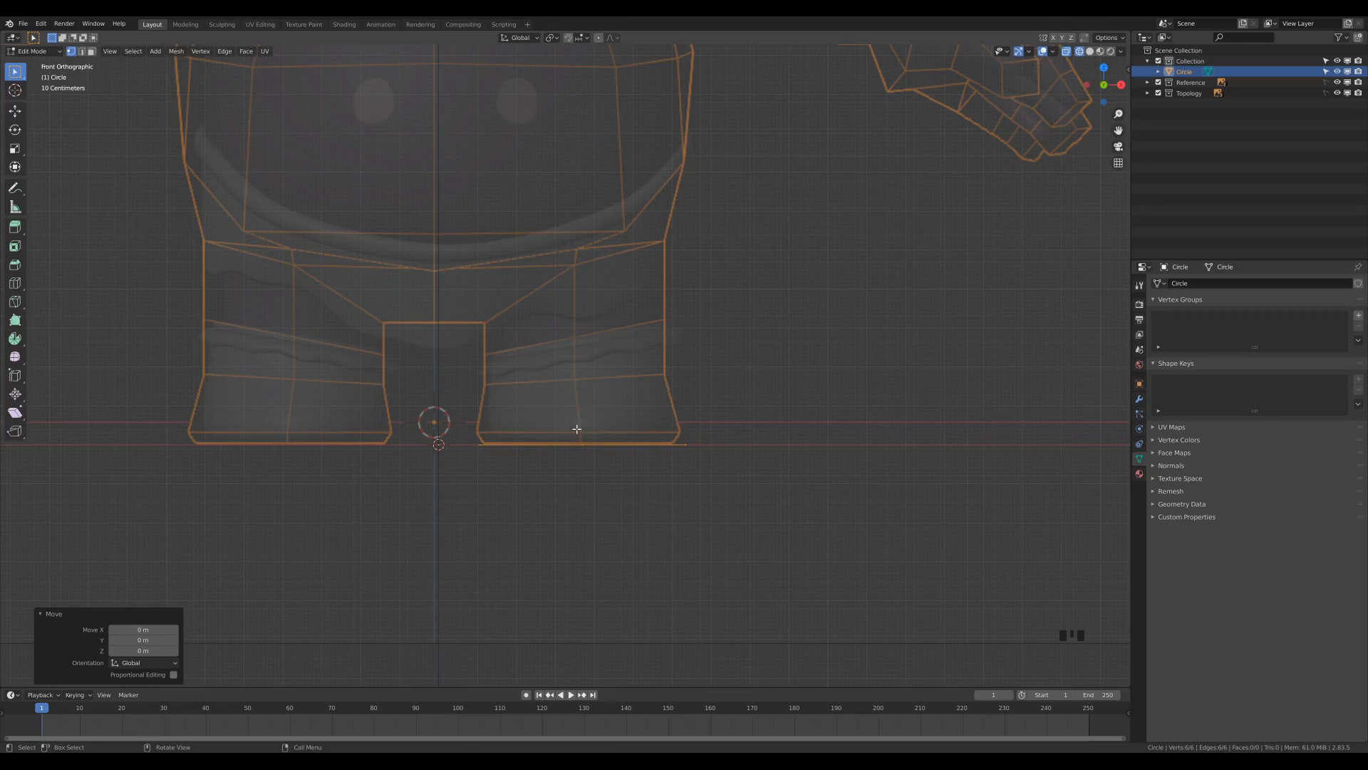
Fill the hexagon with a face and extrude it about 0.42 m upward along the reference leg.
{"action": "middle_click_drag", "start_coordinate": [740, 429], "coordinate": [818, 470], "text": "shift"}
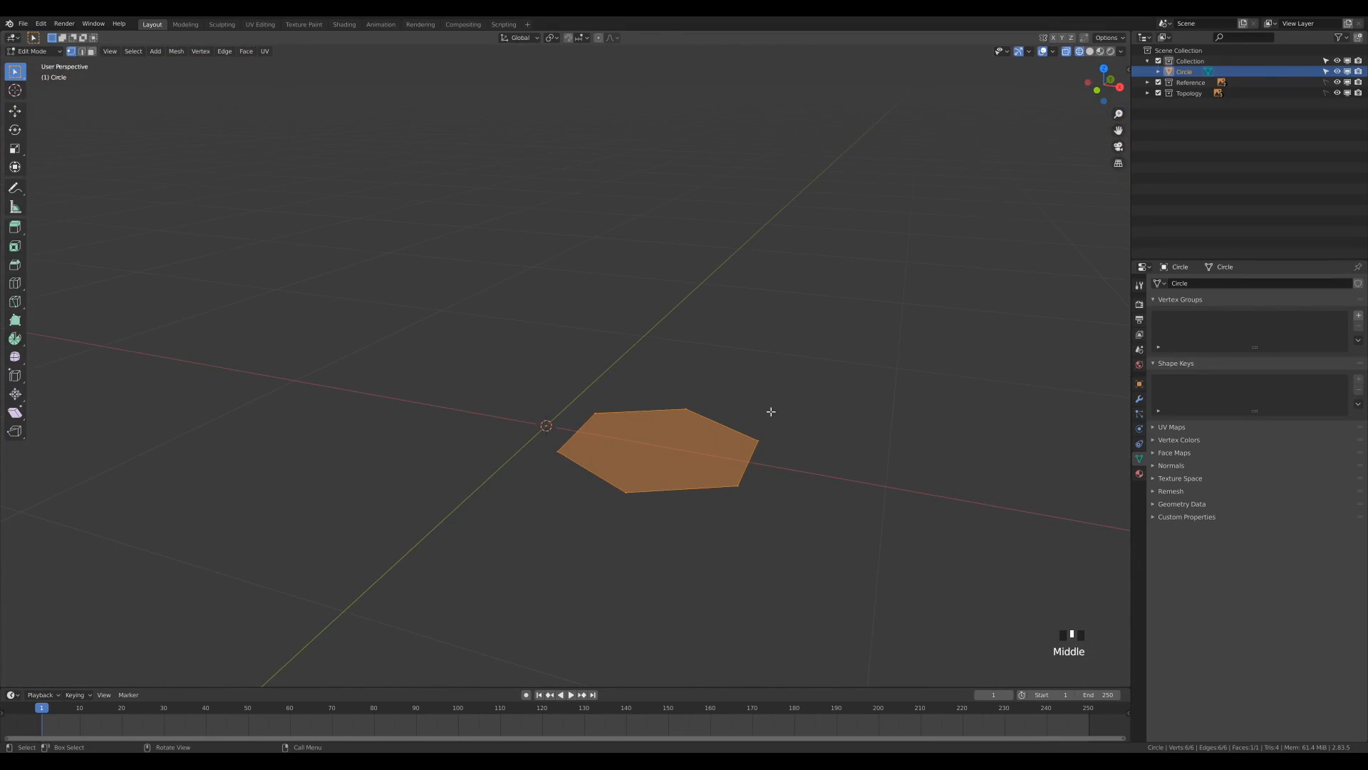
{"action": "key", "text": "KP_1"}
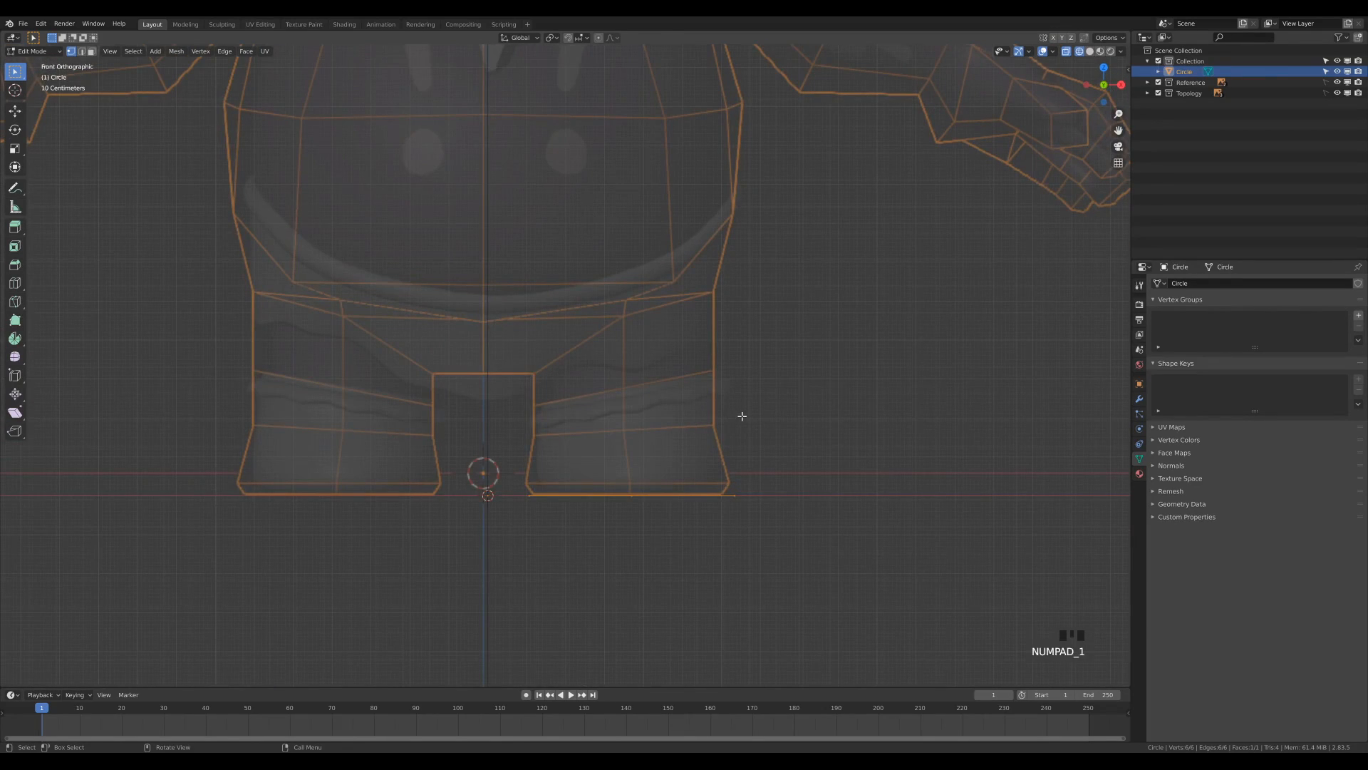
{"action": "key", "text": "ctrl+z"}
{"action": "key", "text": "e"}
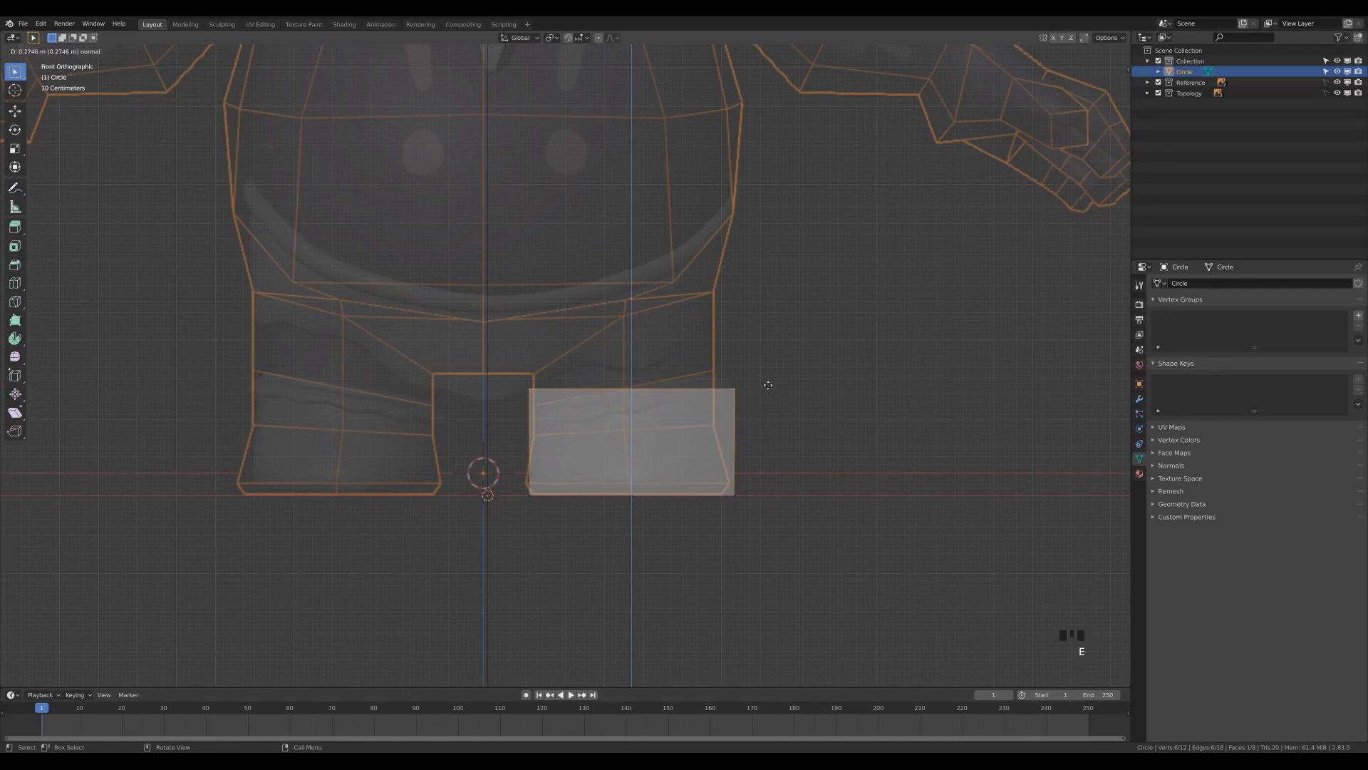
{"action": "left_click", "coordinate": [766, 330]}
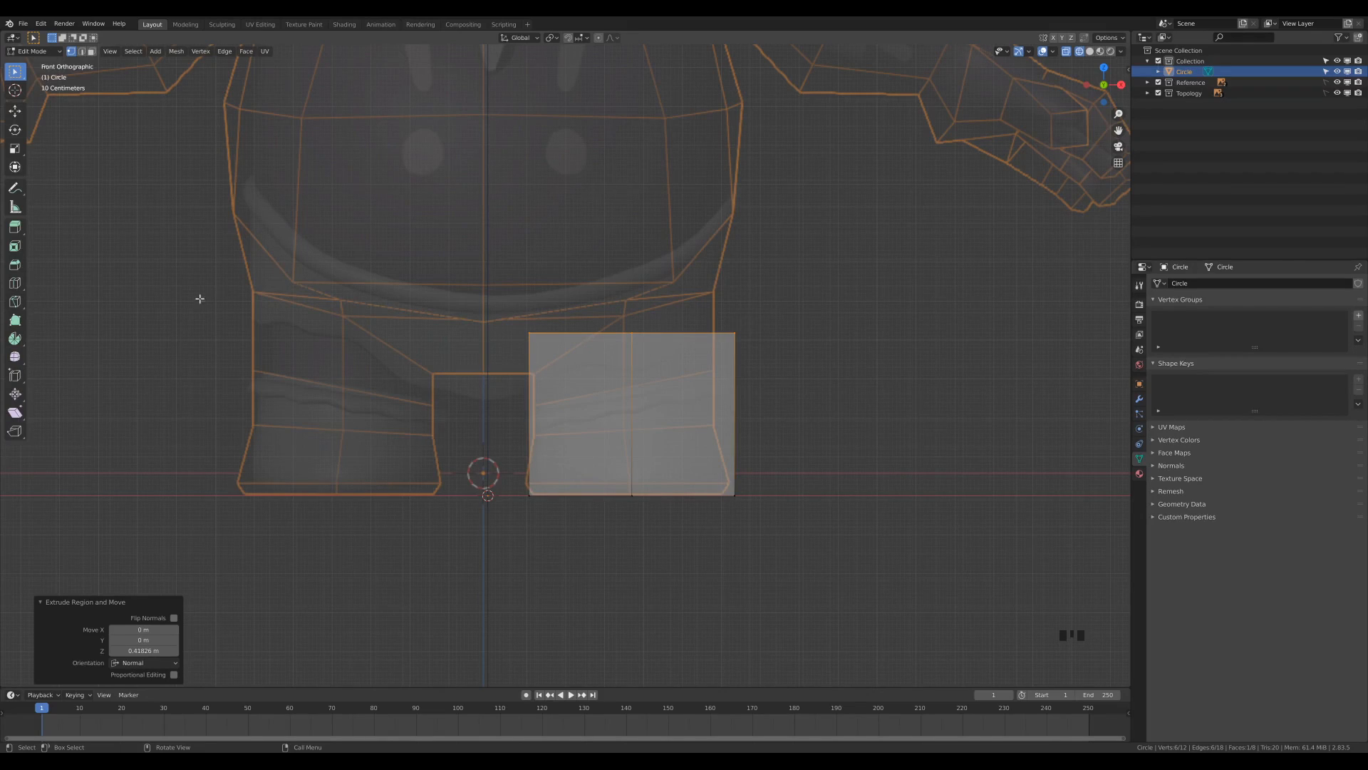
Shear the leg's top face by about -0.52 to match the hip slope, and raise it about 0.03 m along Z.
{"action": "left_click", "coordinate": [17, 412]}
{"action": "key", "text": "ctrl"}
{"action": "key", "text": "shift+ctrl+alt+s"}
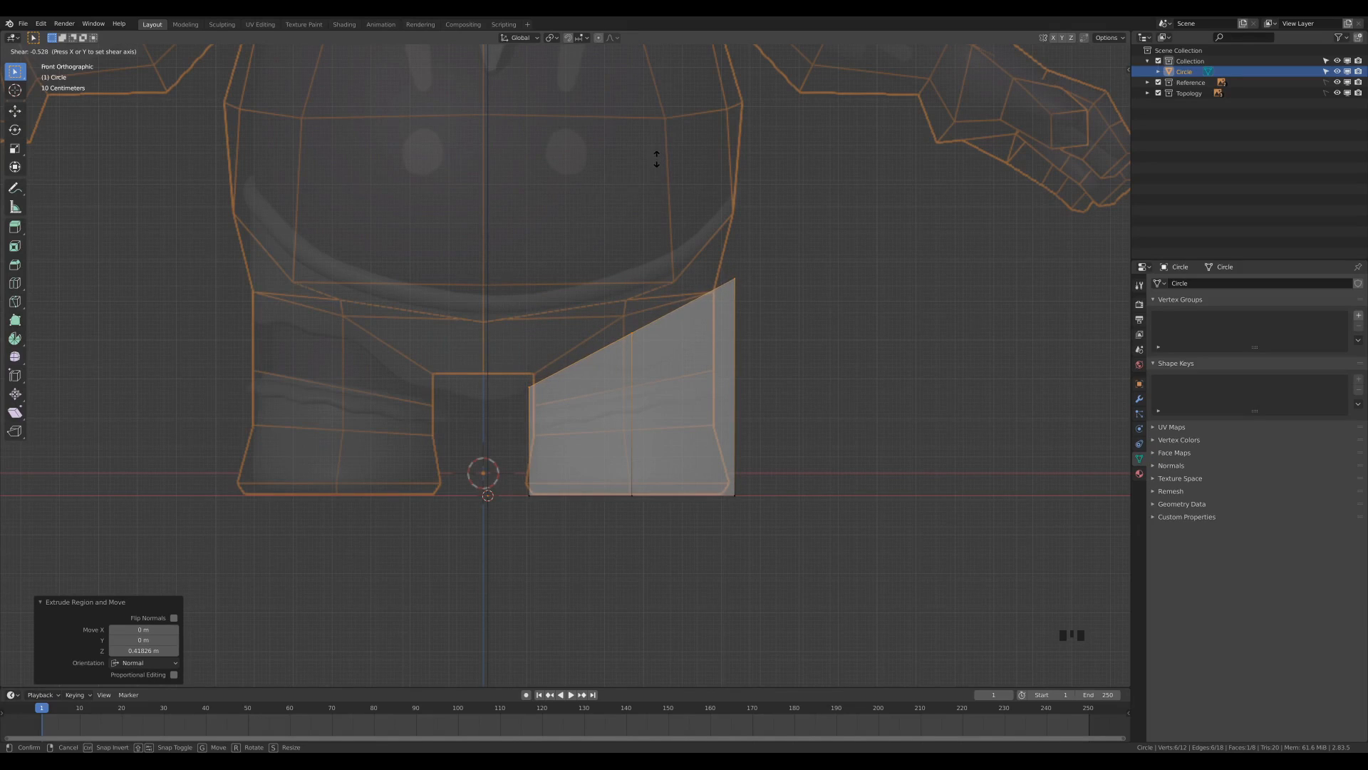
{"action": "left_click", "coordinate": [656, 163]}
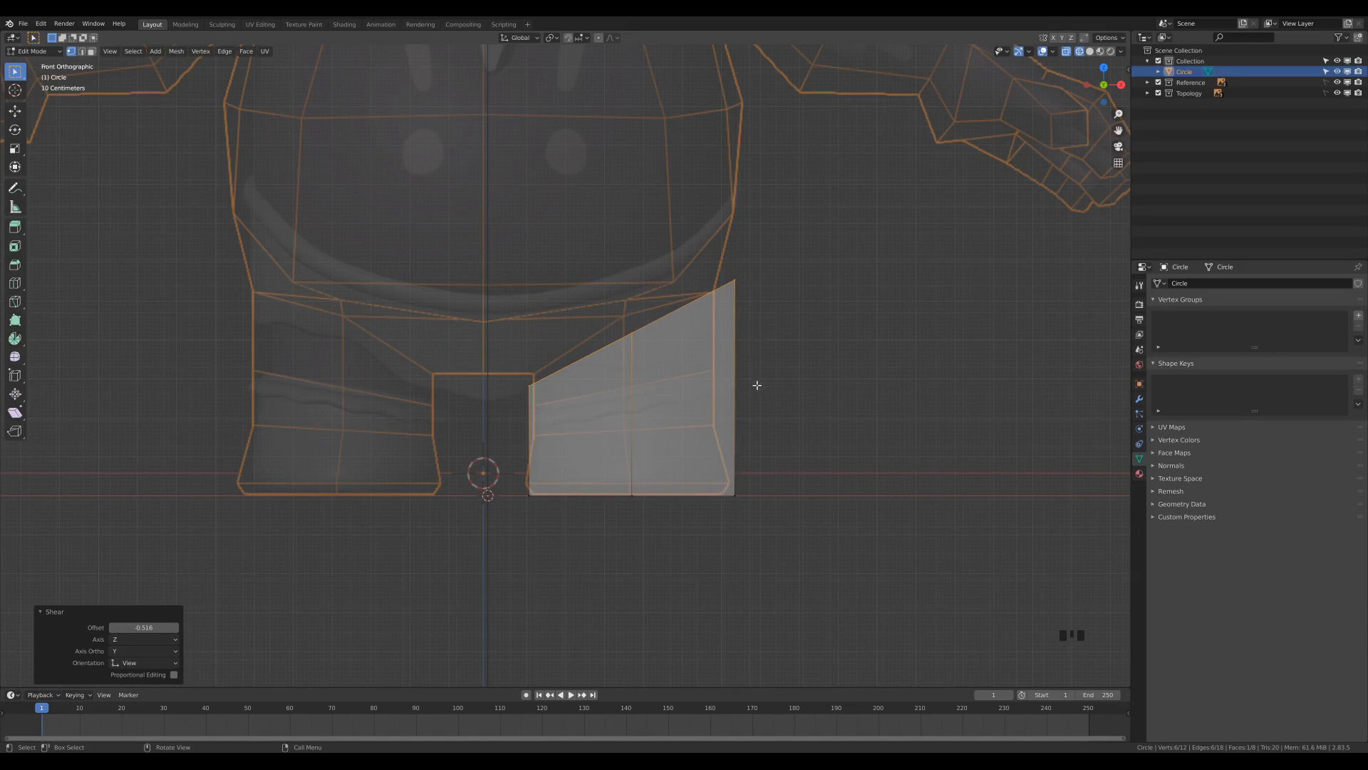
{"action": "key", "text": "g"}
{"action": "key", "text": "z"}
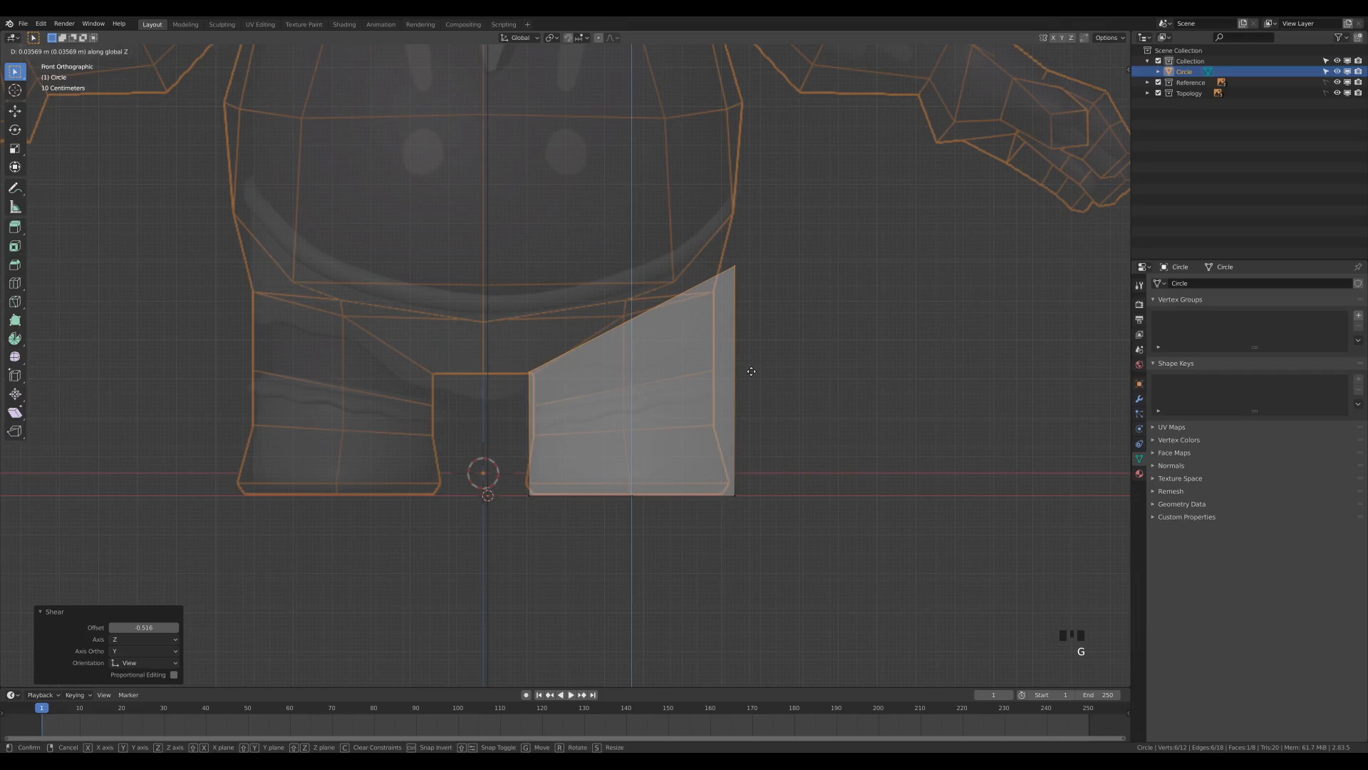
{"action": "left_click", "coordinate": [751, 373]}
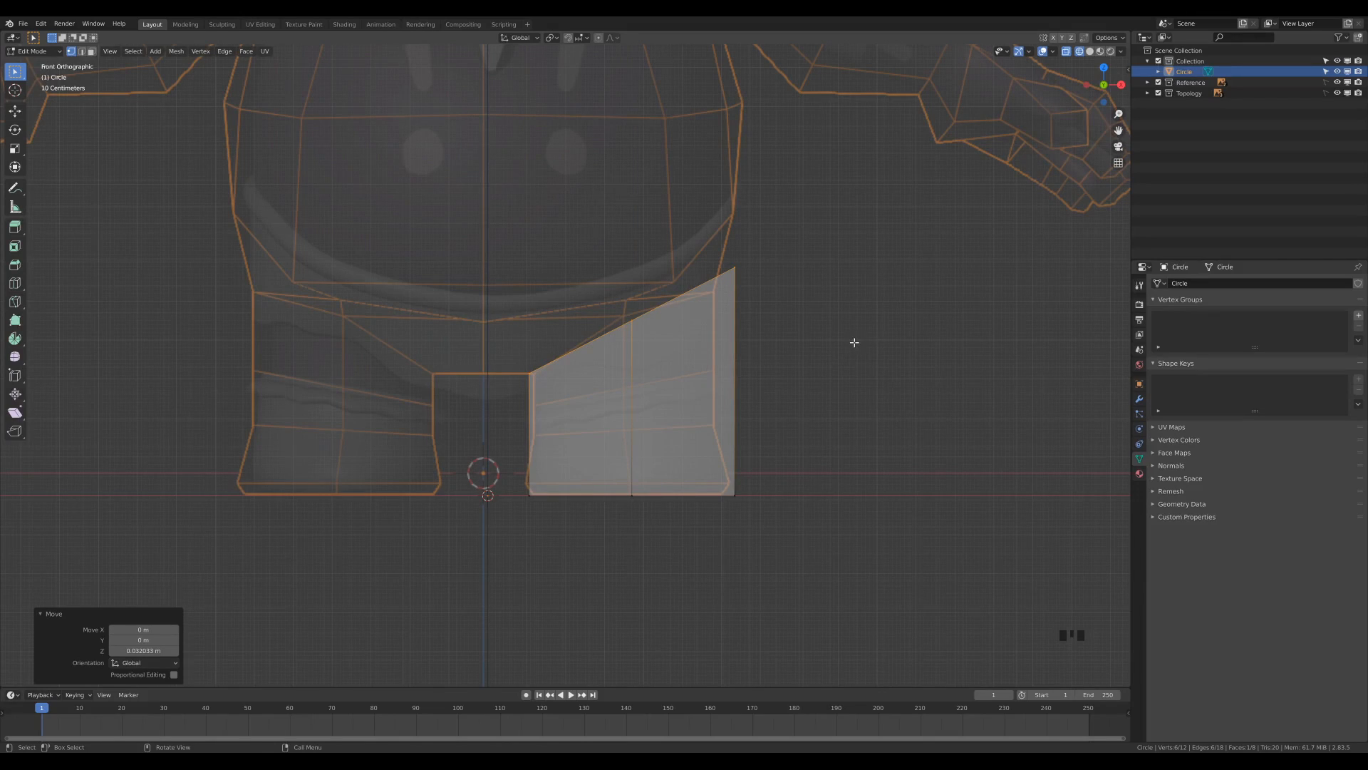
Add a Mirror modifier on the X axis to the leg and enable Clipping.
{"action": "left_click", "coordinate": [1139, 399]}
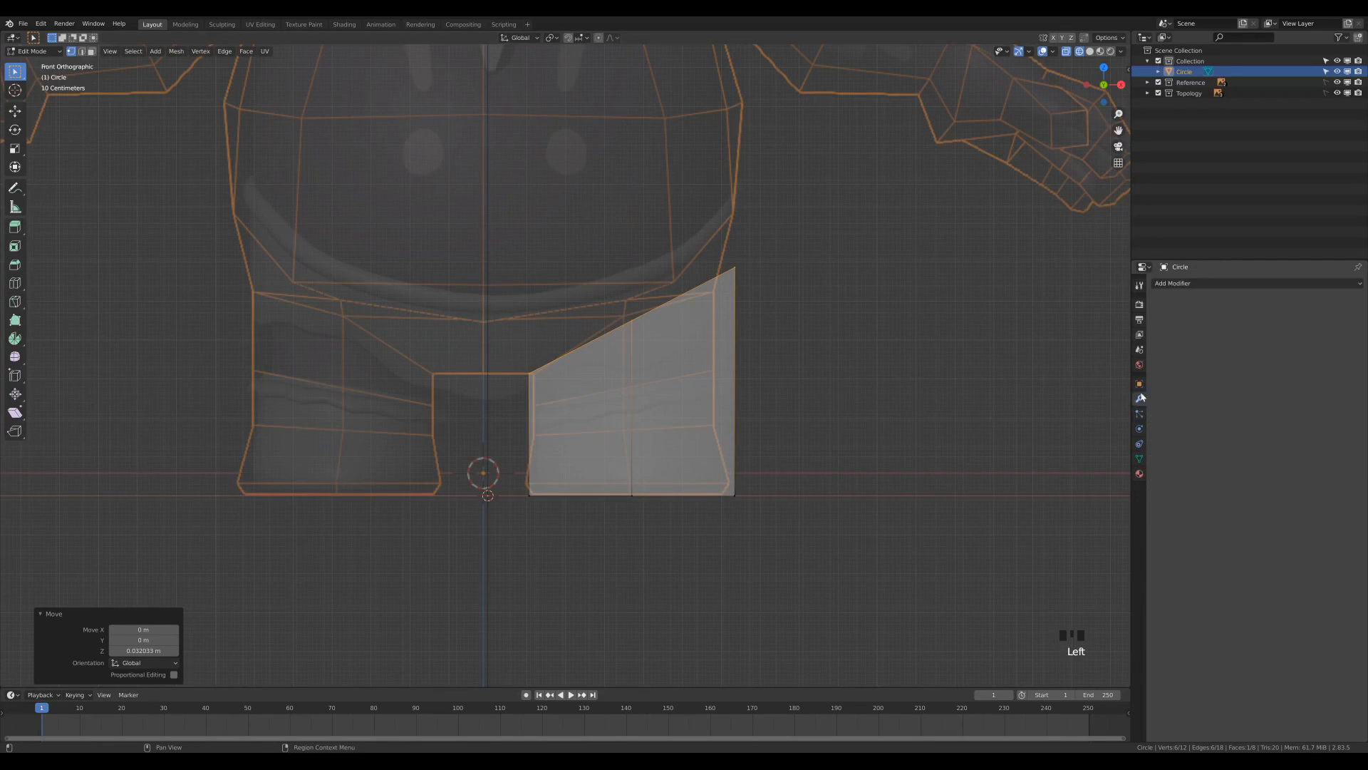
{"action": "left_click", "coordinate": [1179, 286]}
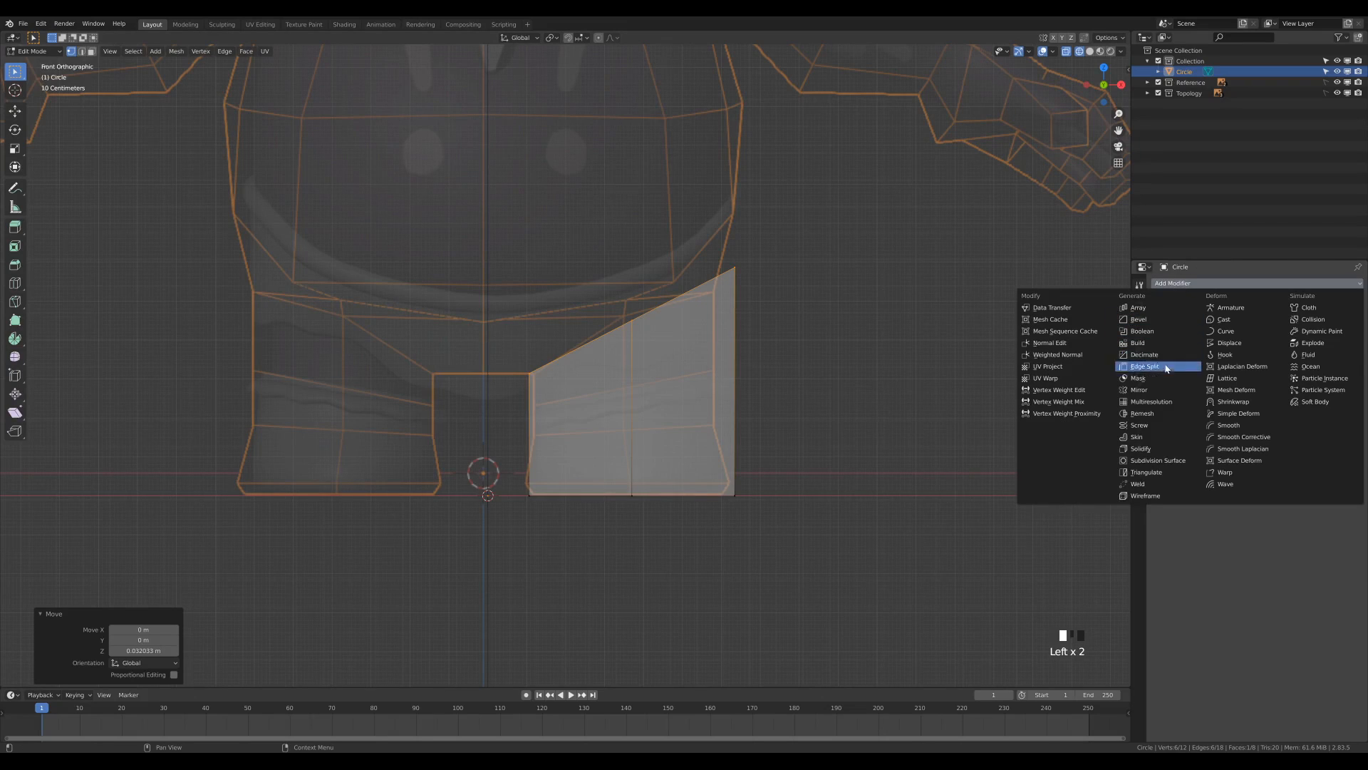
{"action": "left_click", "coordinate": [1141, 389]}
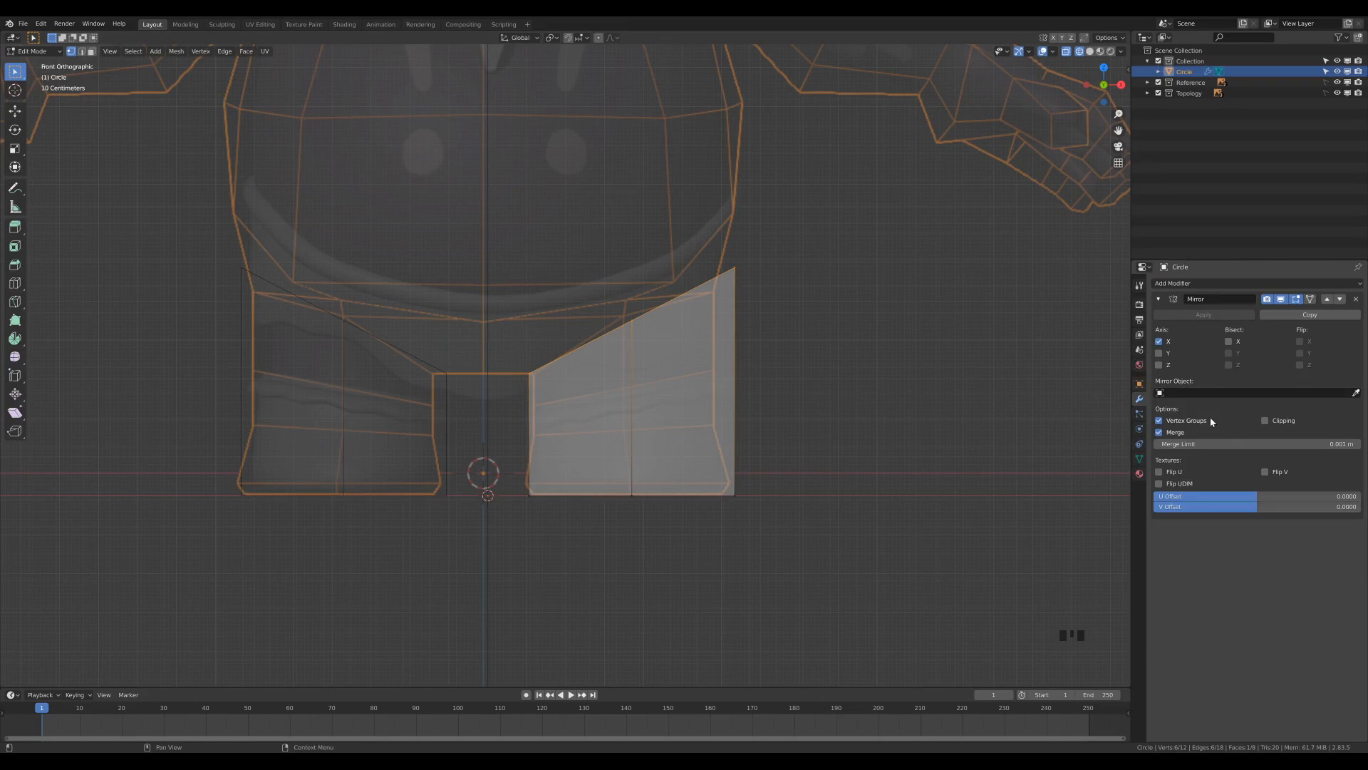
{"action": "left_click", "coordinate": [1265, 422]}
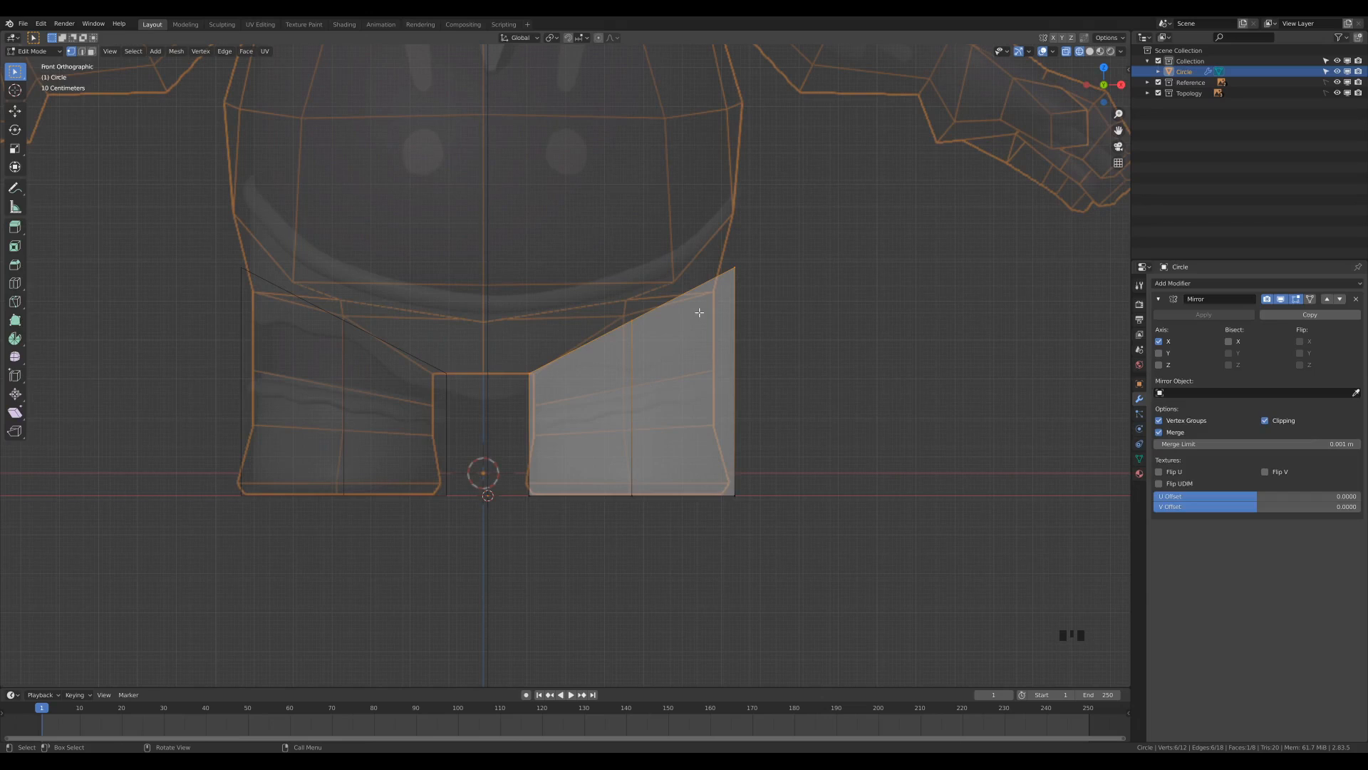
Select the whole leg mesh and move it about 0.14 m along Y to match the side reference.
{"action": "key", "text": "KP_3"}
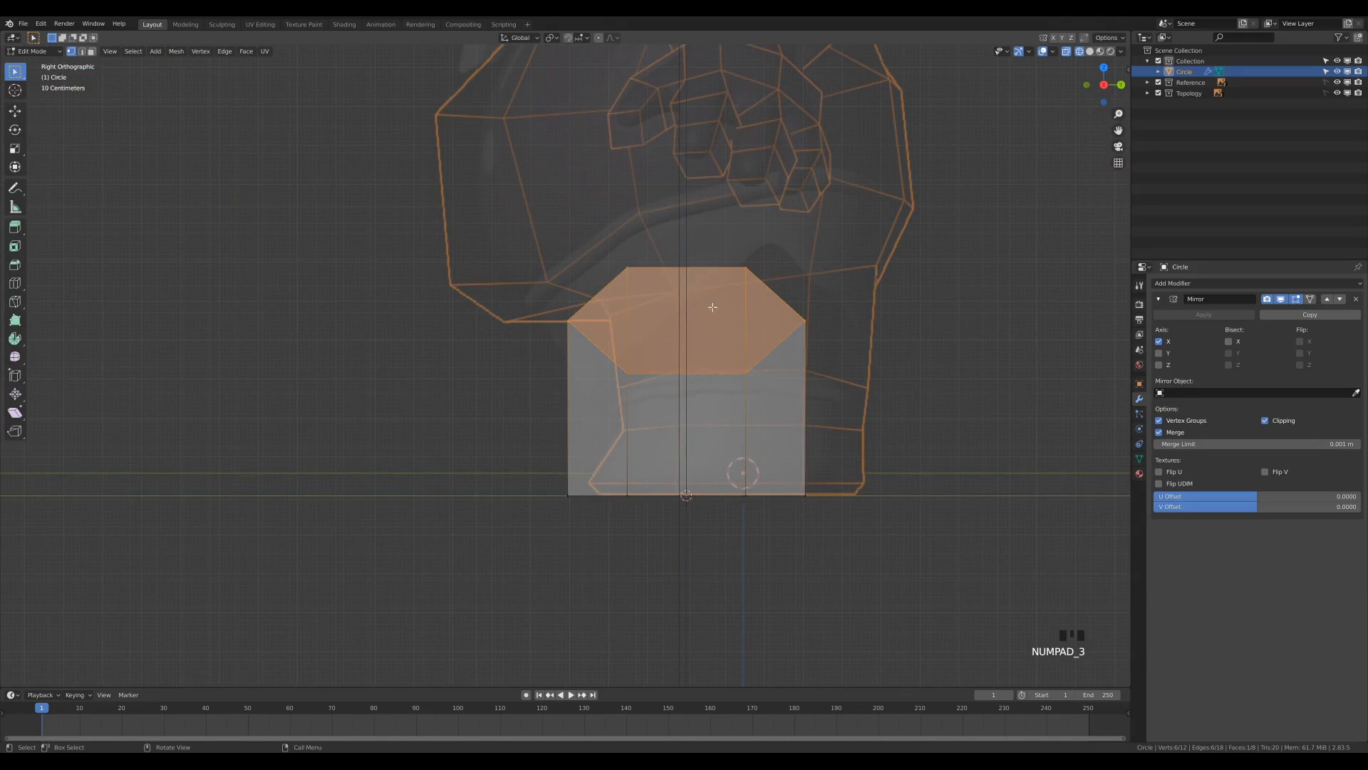
{"action": "scroll", "coordinate": [920, 392], "scroll_direction": "down", "scroll_amount": 1}
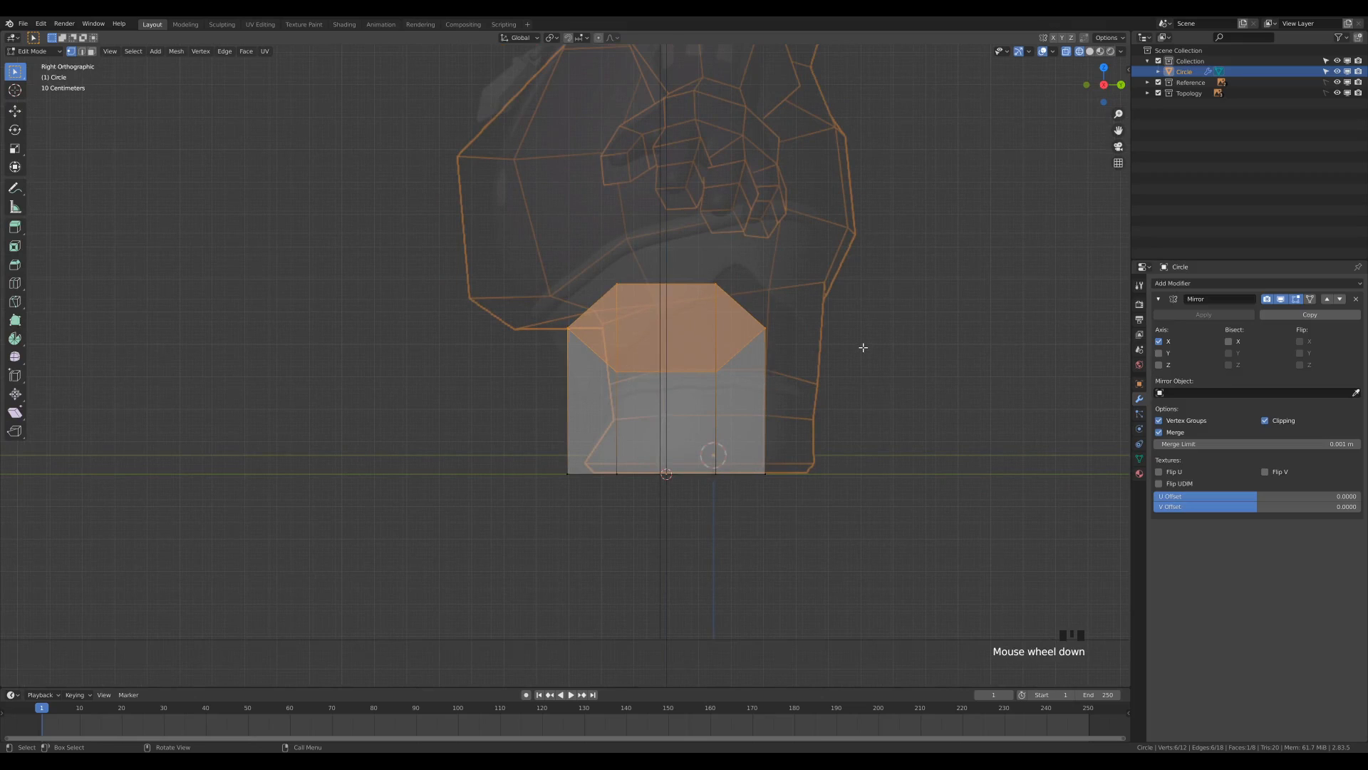
{"action": "key", "text": "a"}
{"action": "key", "text": "g"}
{"action": "key", "text": "y"}
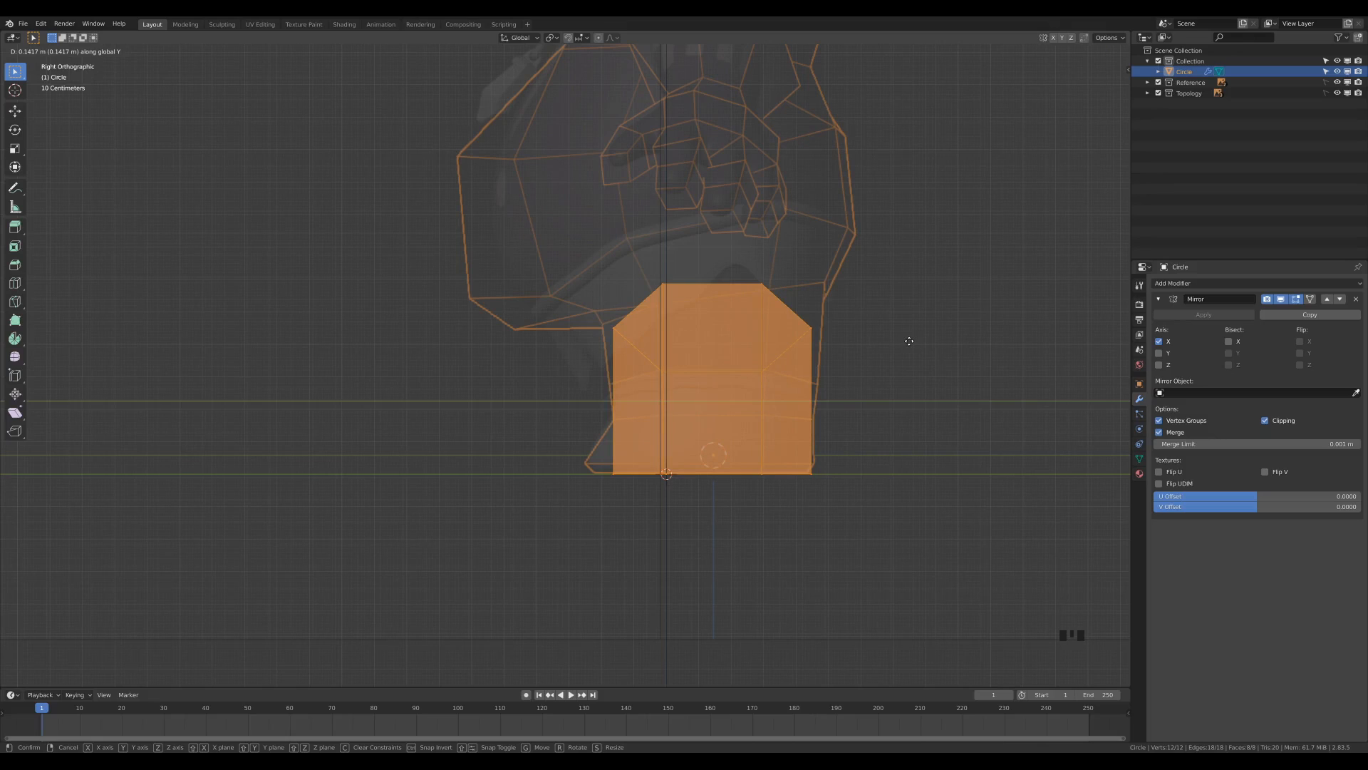
{"action": "left_click", "coordinate": [909, 341]}
Delete the slanted top face of the leg, removing only the face.
{"action": "middle_click_drag", "start_coordinate": [849, 391], "coordinate": [877, 365]}
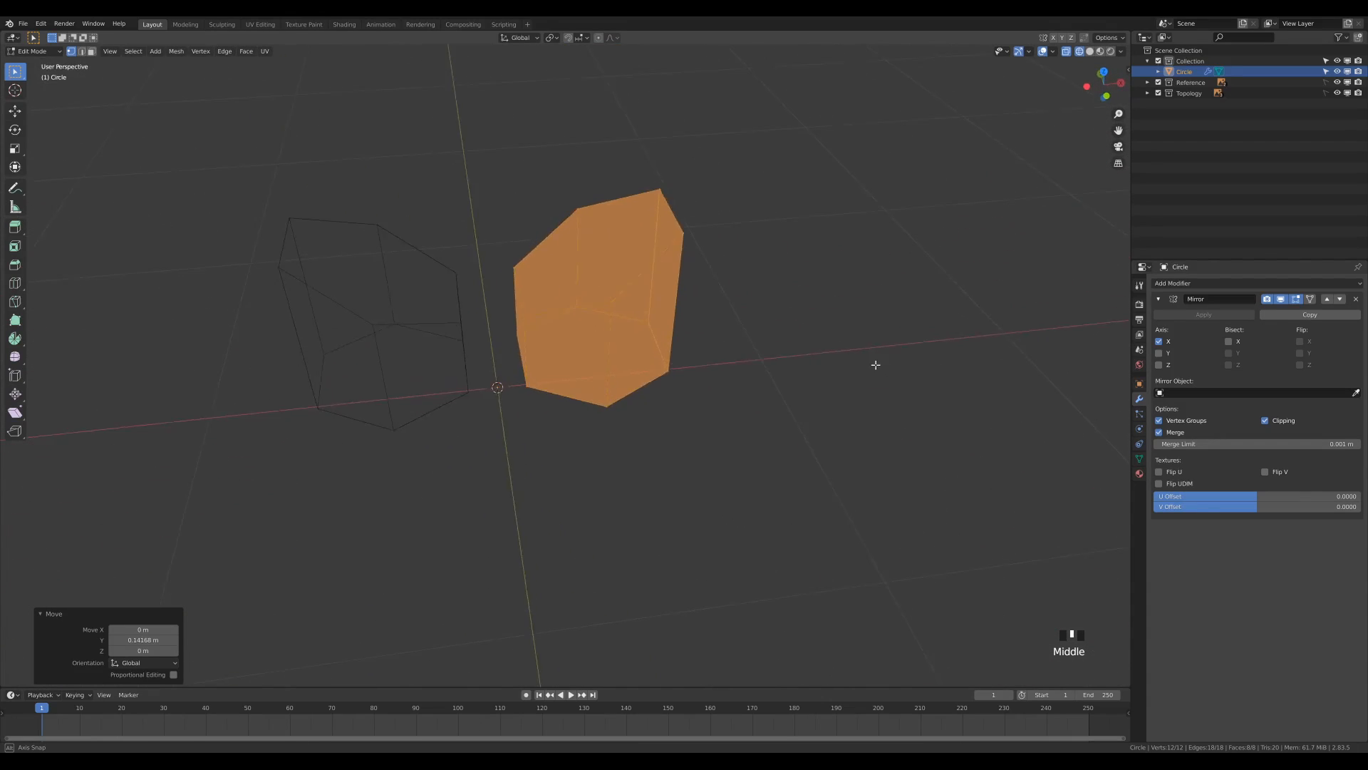
{"action": "scroll", "coordinate": [844, 362], "scroll_direction": "down", "scroll_amount": 1}
{"action": "key", "text": "3"}
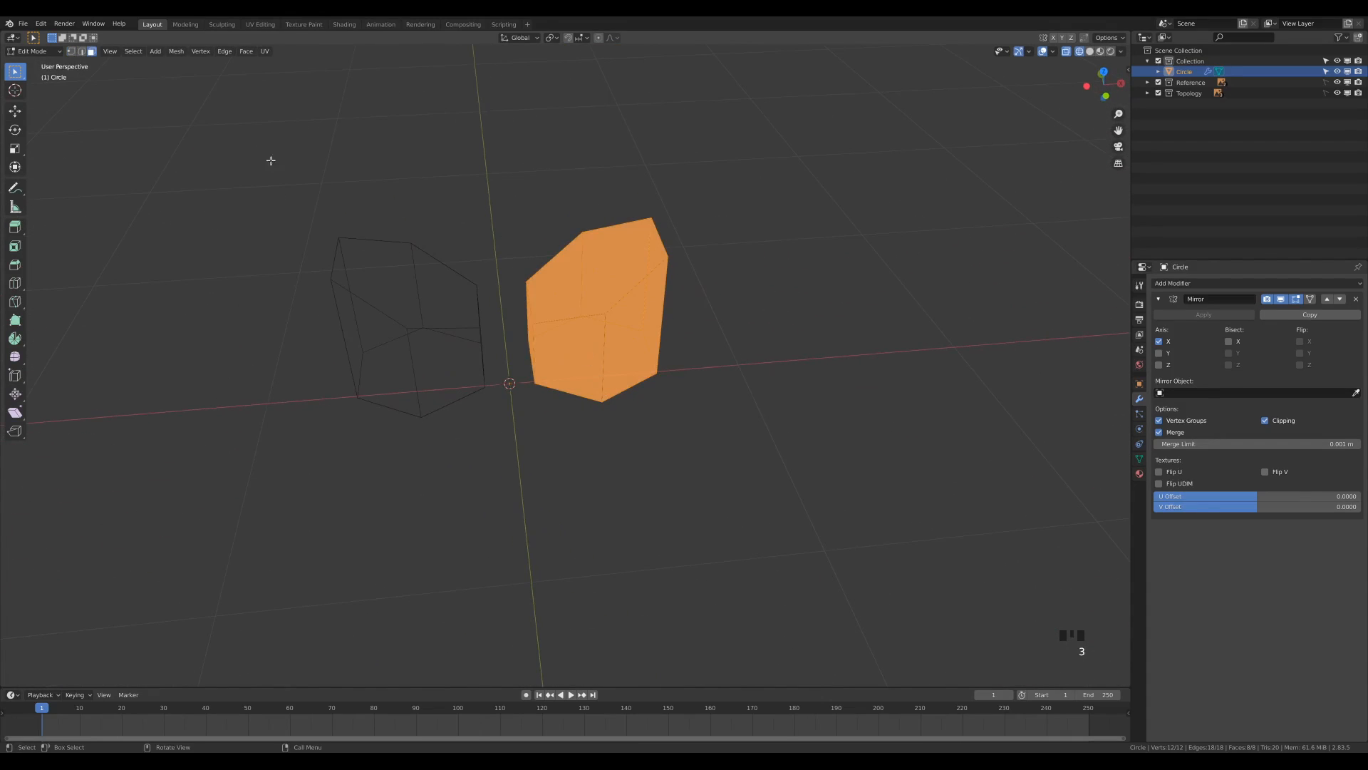
{"action": "left_click", "coordinate": [606, 274]}
{"action": "middle_click_drag", "start_coordinate": [698, 288], "coordinate": [515, 281]}
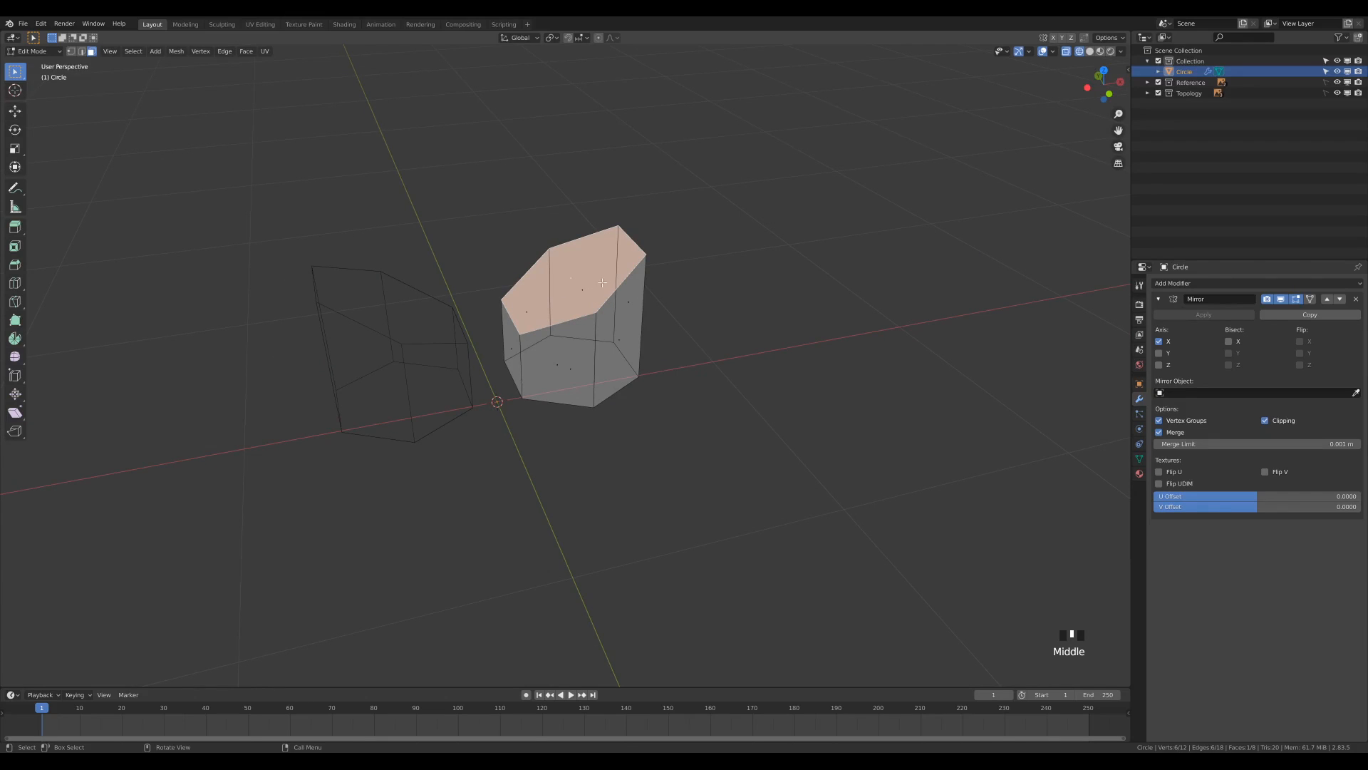
{"action": "key", "text": "x"}
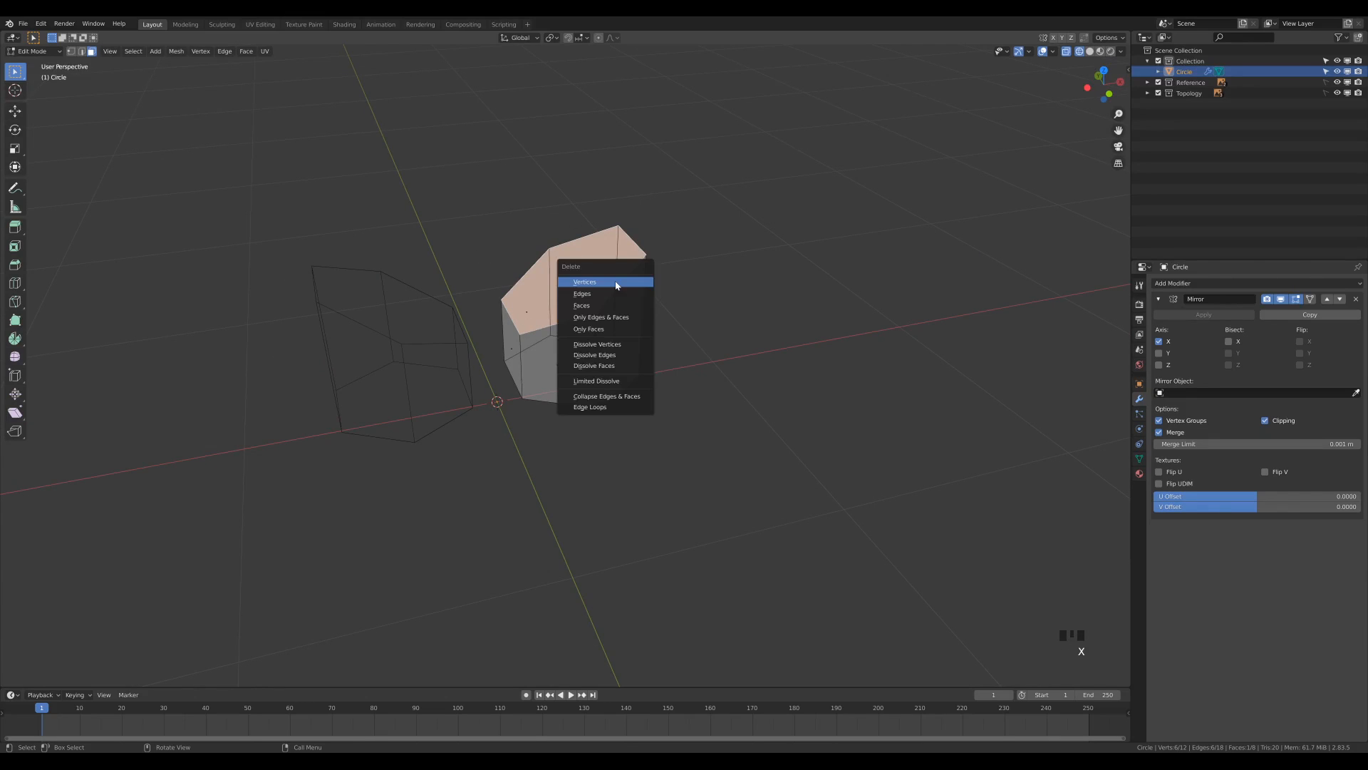
{"action": "left_click", "coordinate": [580, 305]}
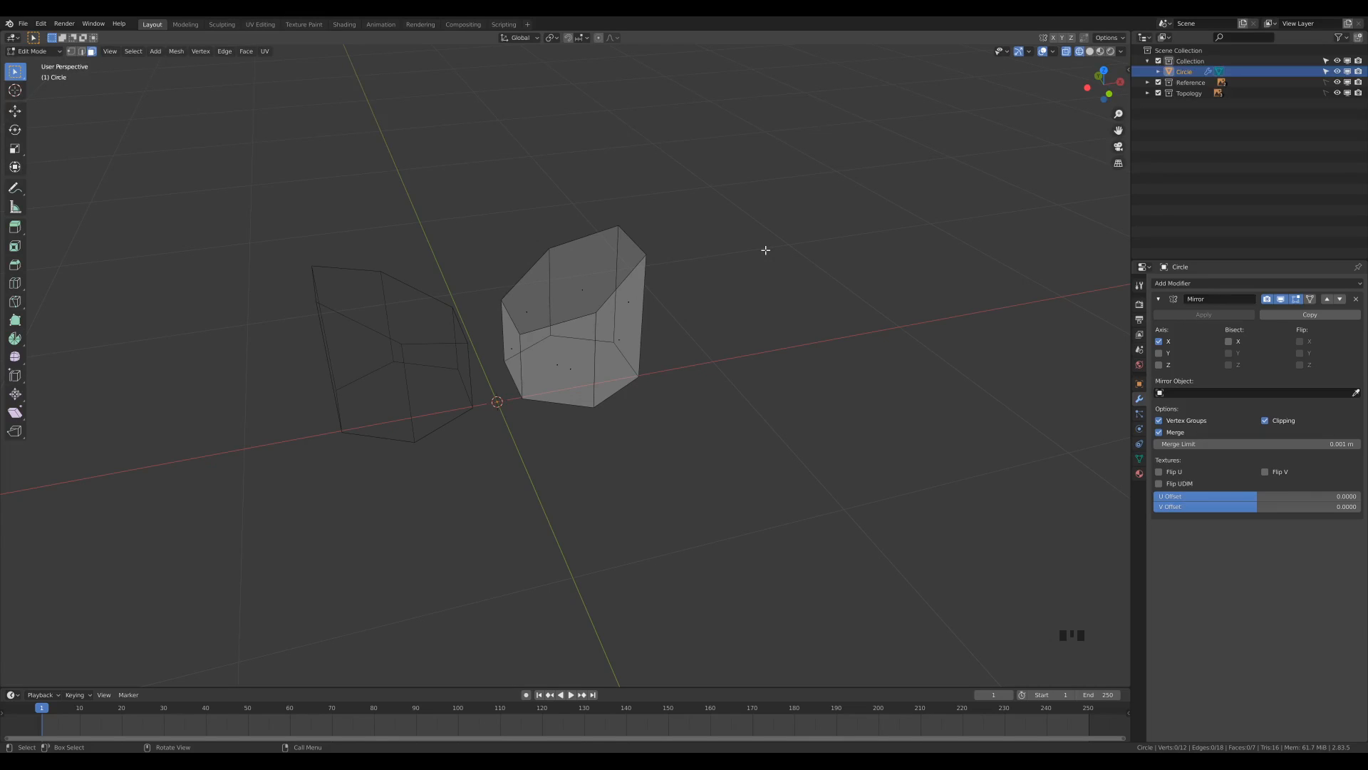
Scale the whole leg mesh to about 0.878 in X and Y, excluding Z, to match the leg width in the front reference.
{"action": "key", "text": "2"}
{"action": "middle_click_drag", "start_coordinate": [763, 254], "coordinate": [784, 322]}
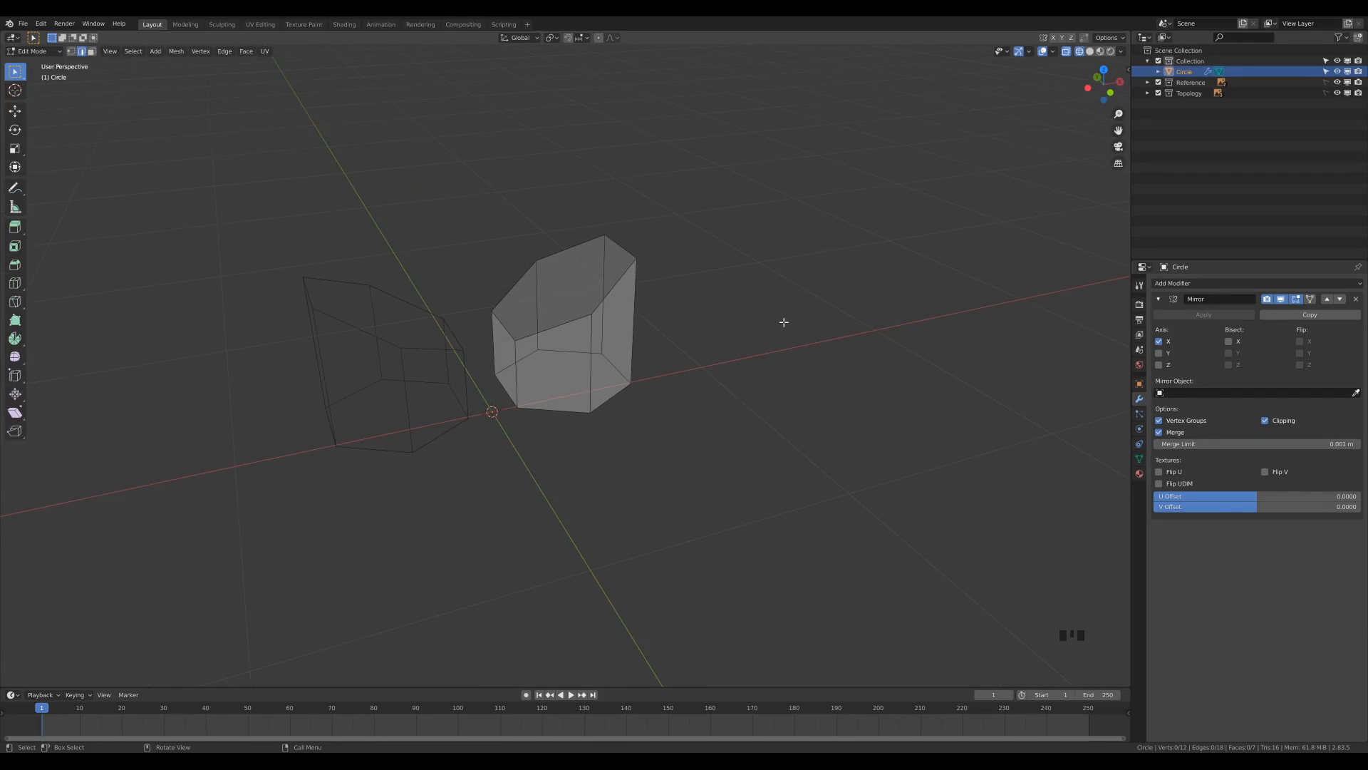
{"action": "key", "text": "KP_1"}
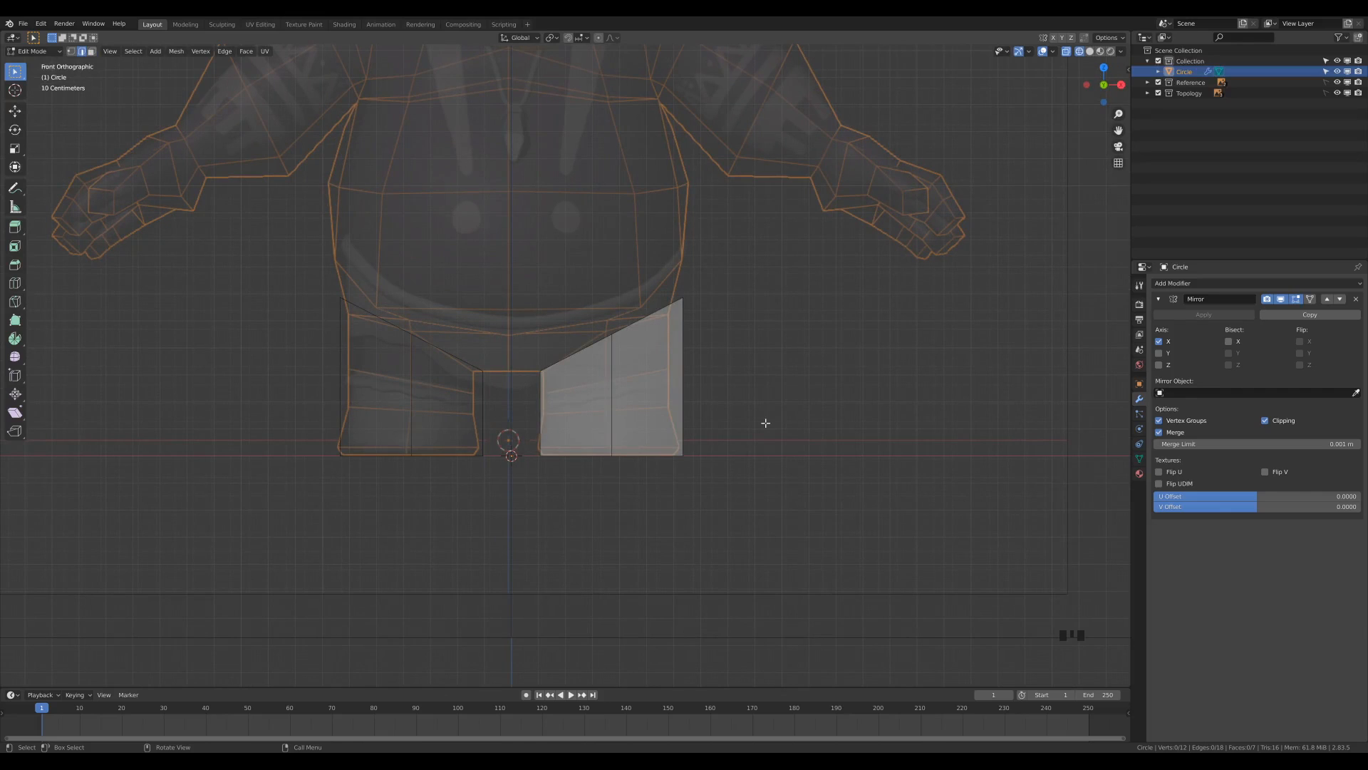
{"action": "right_click", "coordinate": [434, 434]}
{"action": "key", "text": "a"}
{"action": "scroll", "coordinate": [767, 426], "scroll_direction": "up", "scroll_amount": 2}
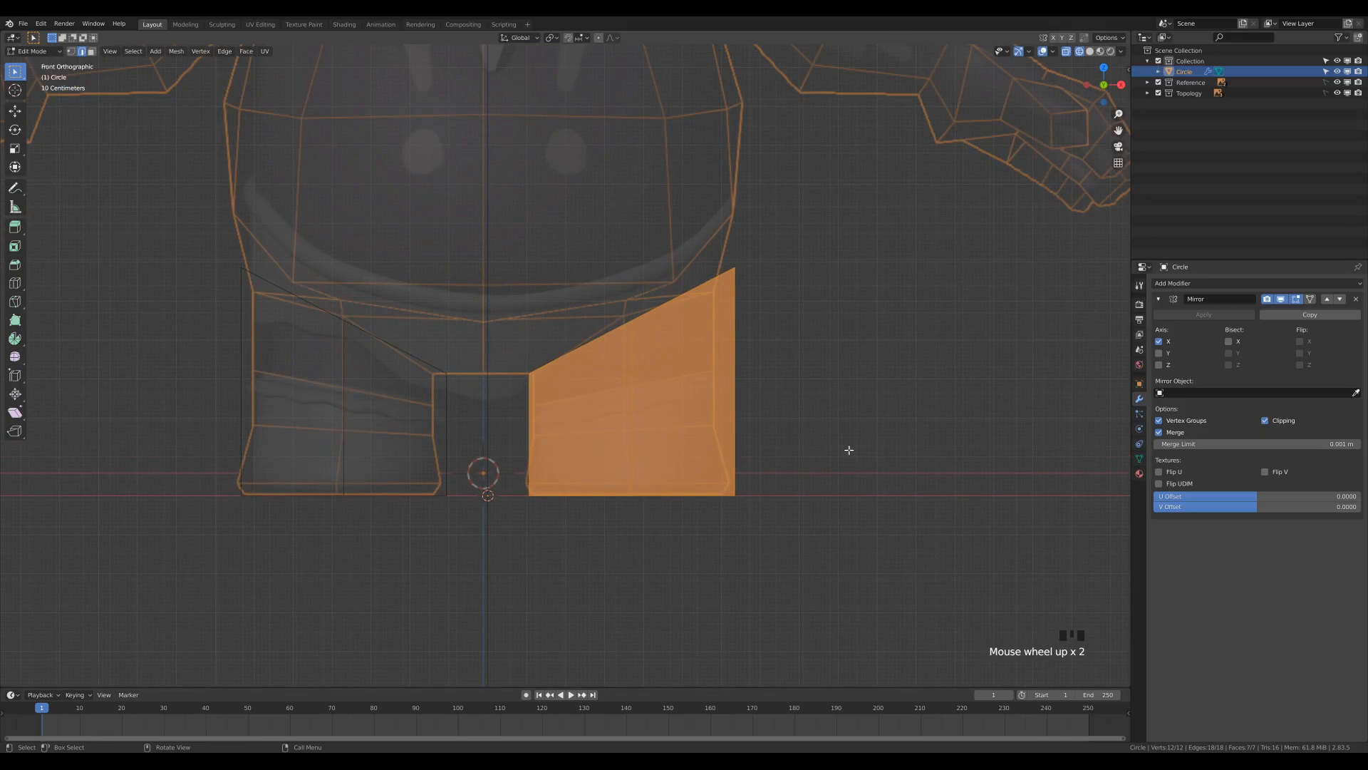
{"action": "key", "text": "s"}
{"action": "key", "text": "shift+z"}
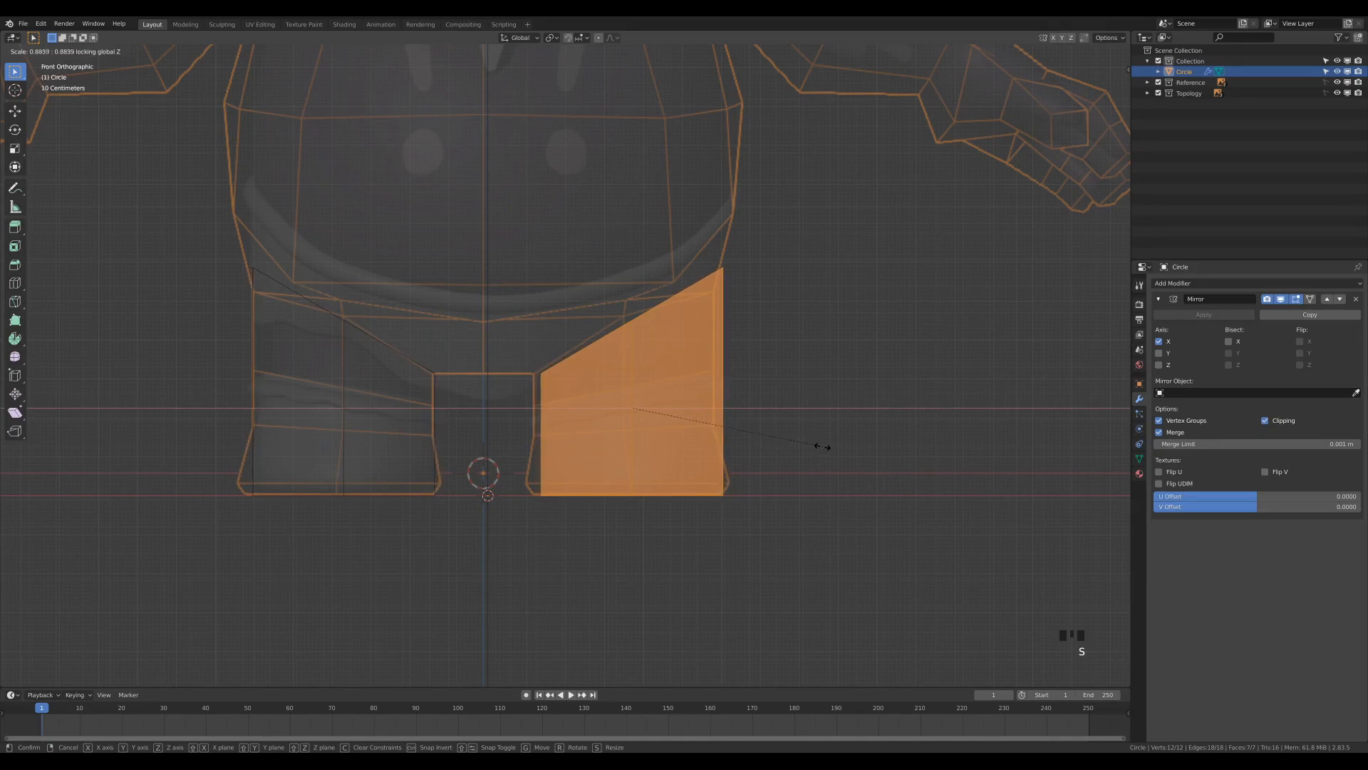
{"action": "left_click", "coordinate": [823, 443]}
Move the whole leg about -0.019 m along X to align it with the leg in the front reference.
{"action": "key", "text": "g"}
{"action": "key", "text": "x"}
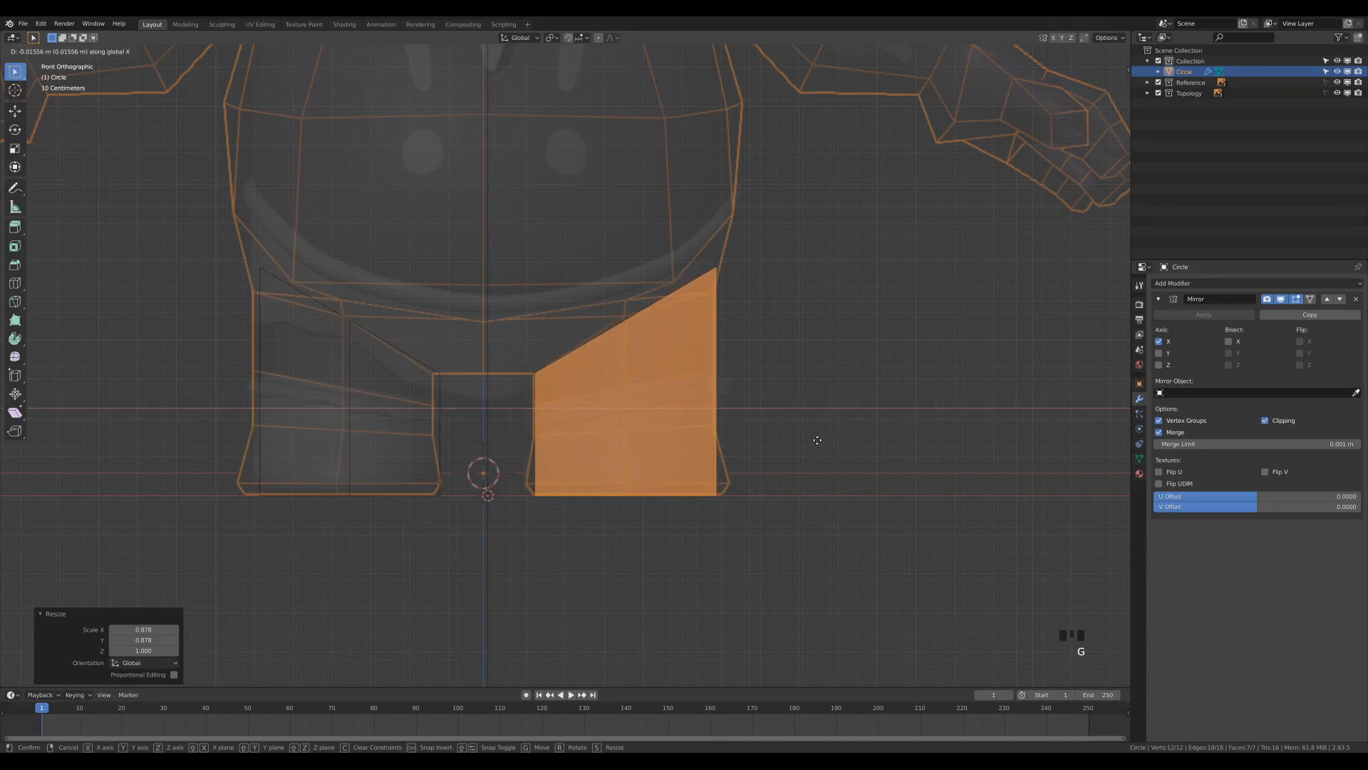
{"action": "left_click", "coordinate": [816, 439]}
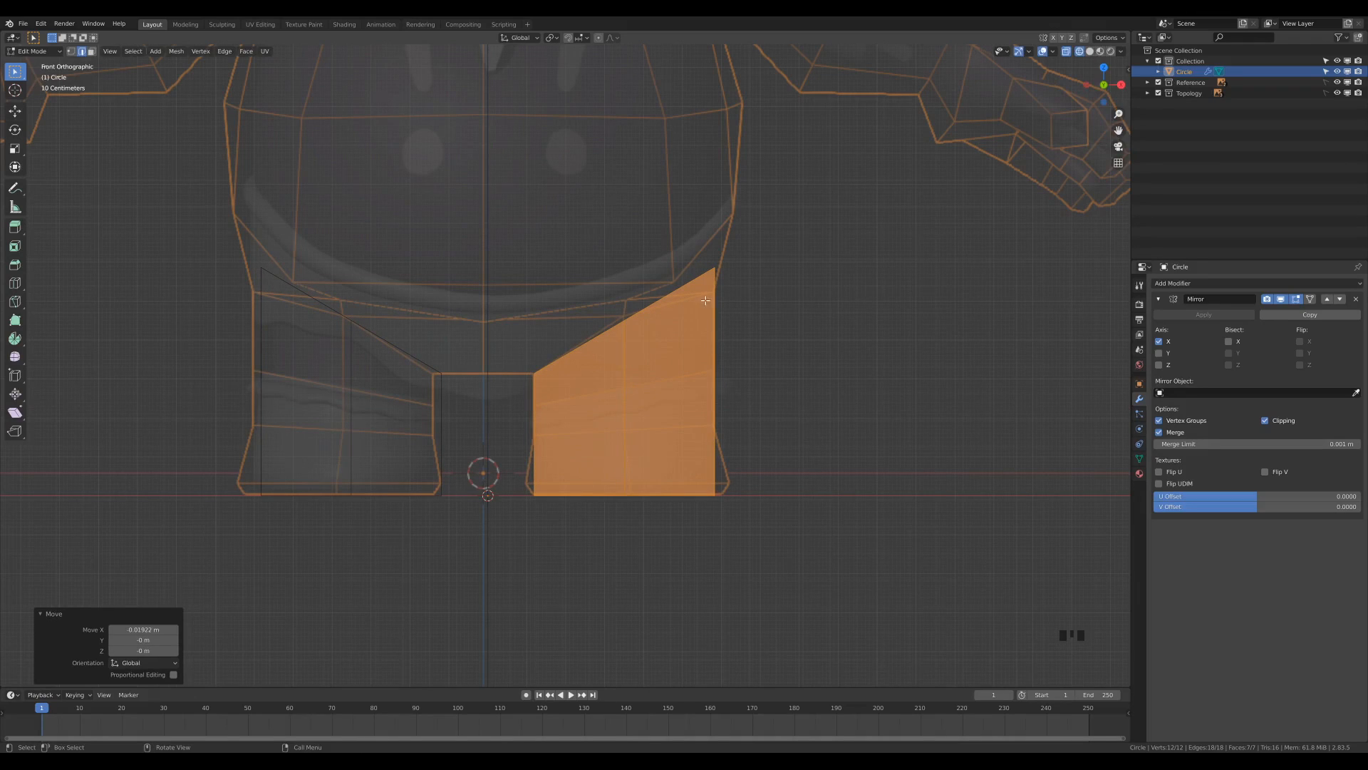
Select the three inner edges of the leg's open top and extrude them along X to the mirror centre line.
{"action": "middle_click_drag", "start_coordinate": [536, 371], "coordinate": [709, 325]}
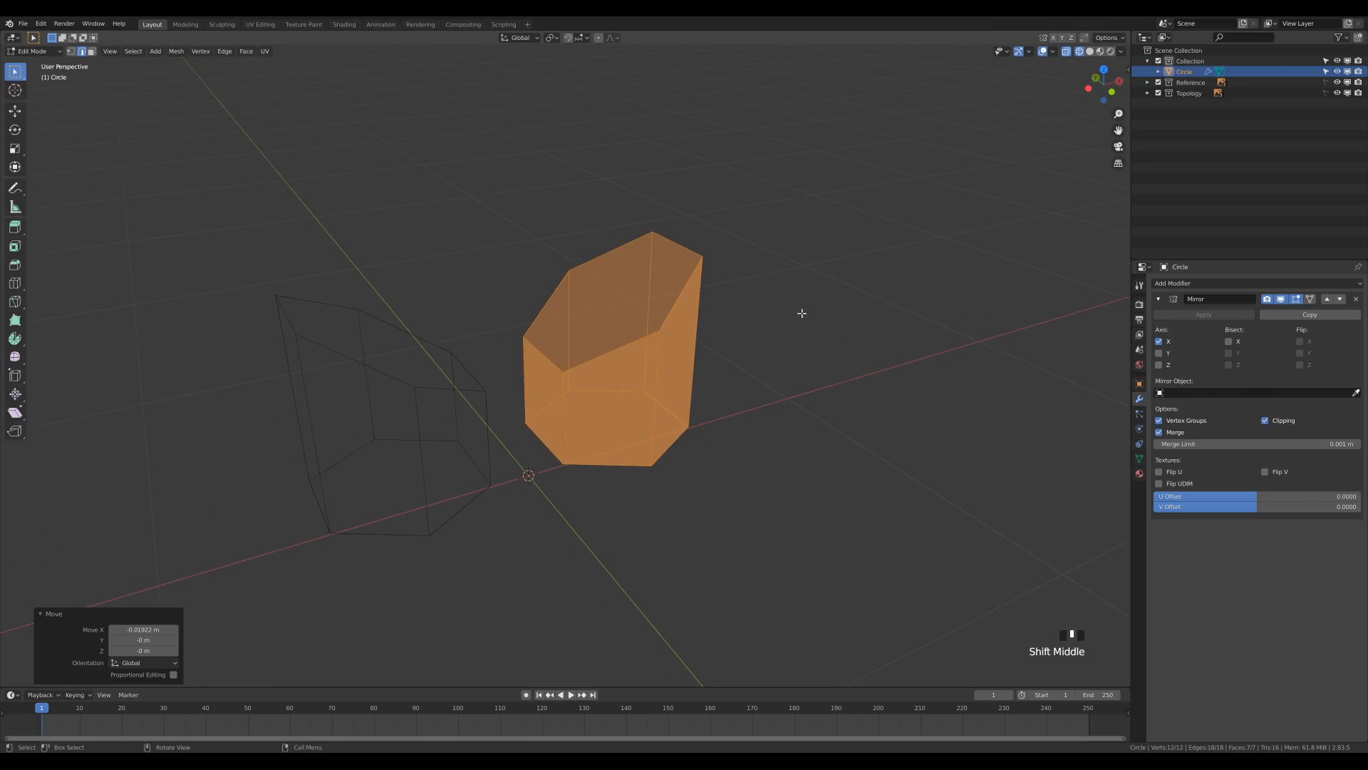
{"action": "middle_click_drag", "start_coordinate": [801, 308], "coordinate": [789, 324]}
{"action": "left_click", "coordinate": [560, 302]}
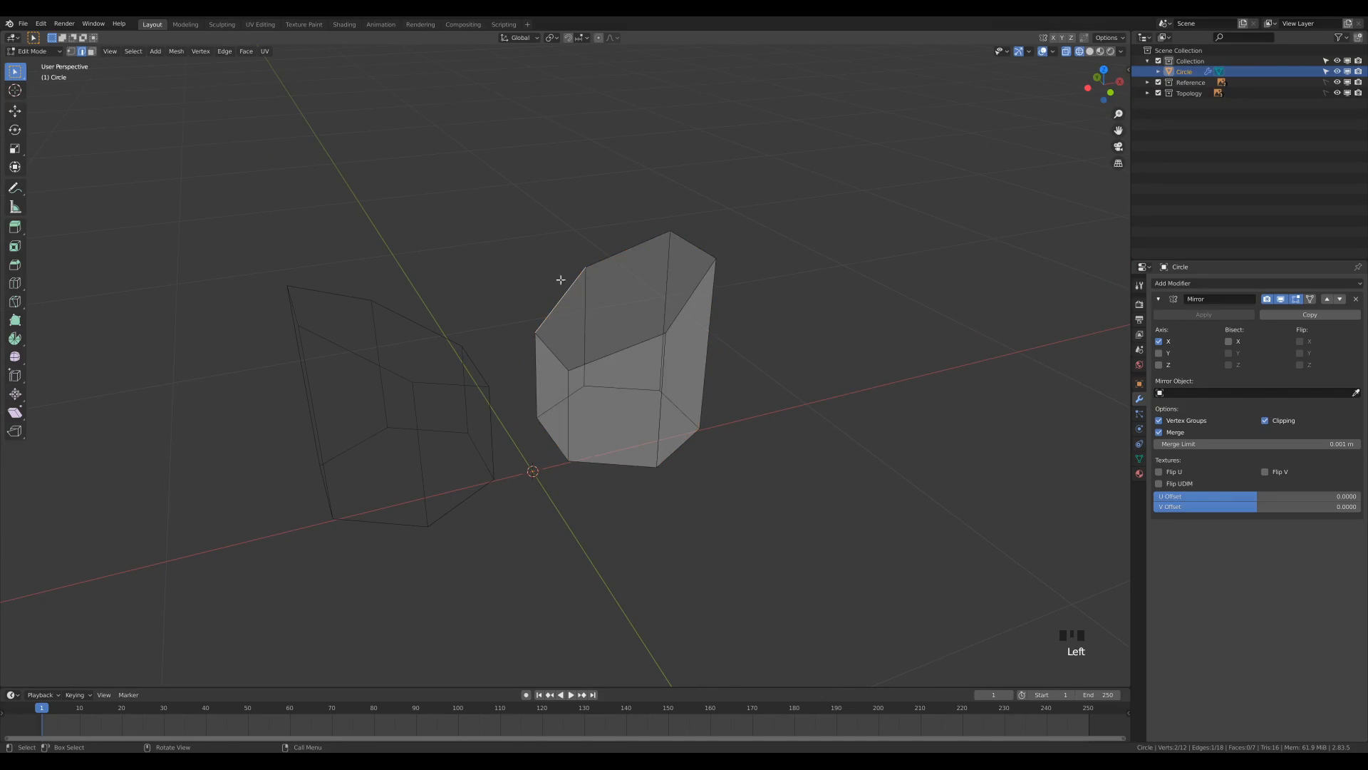
{"action": "left_click", "coordinate": [617, 352], "text": "ctrl"}
{"action": "middle_click_drag", "start_coordinate": [763, 365], "coordinate": [764, 367]}
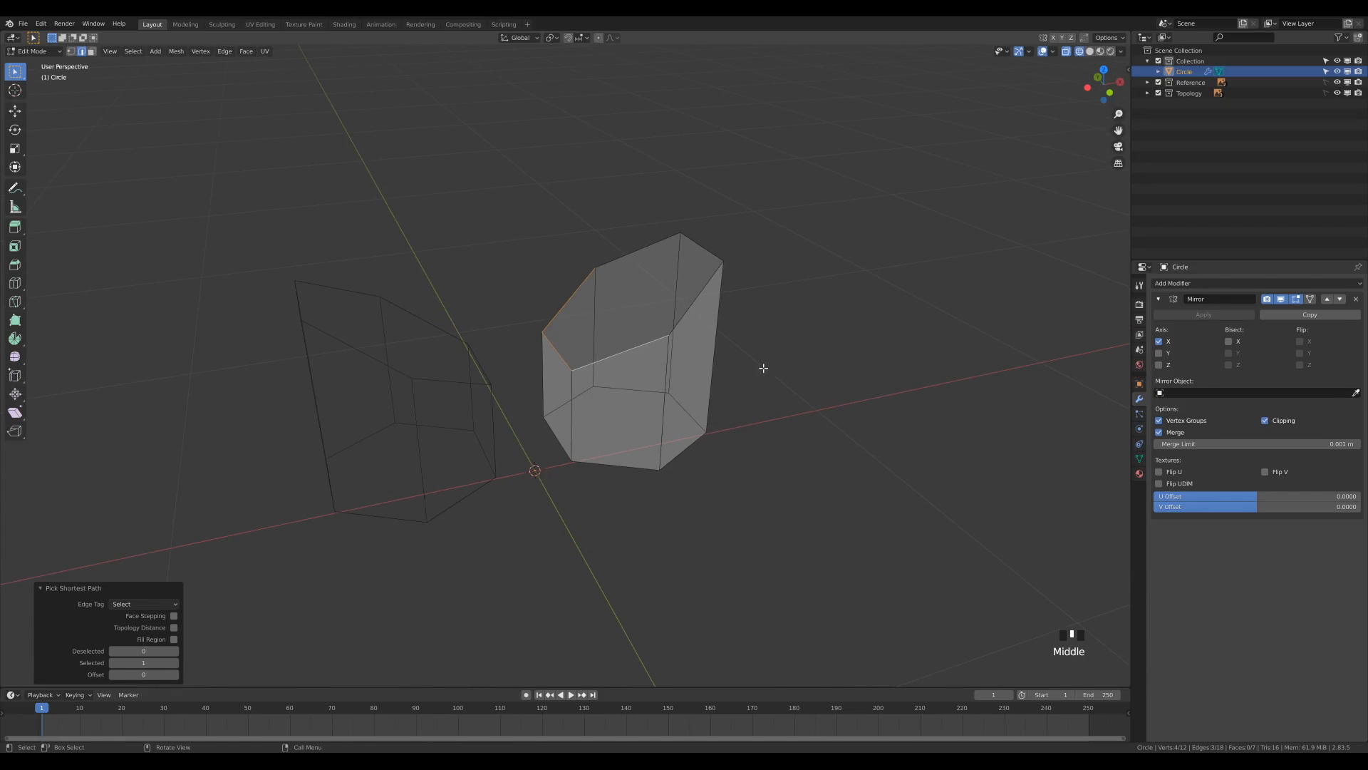
{"action": "key", "text": "e"}
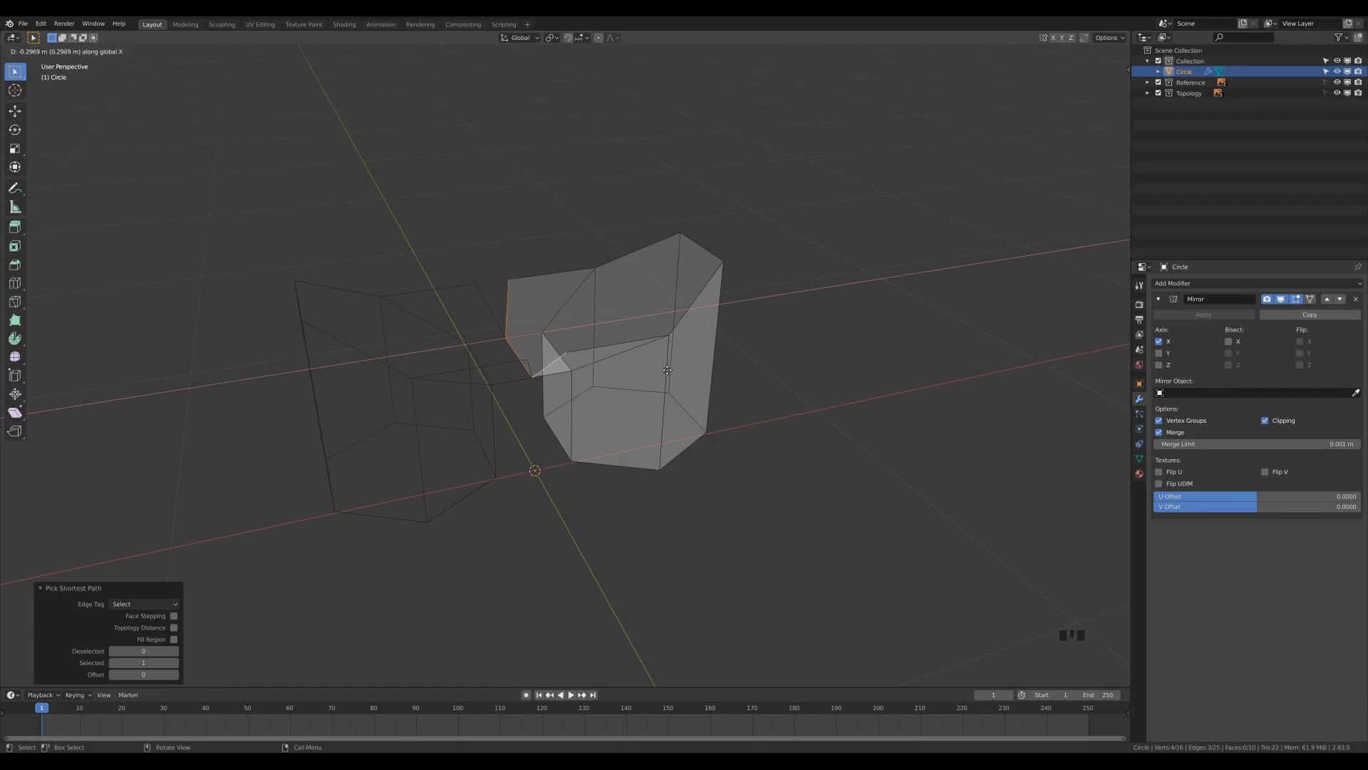
{"action": "left_click", "coordinate": [547, 392]}
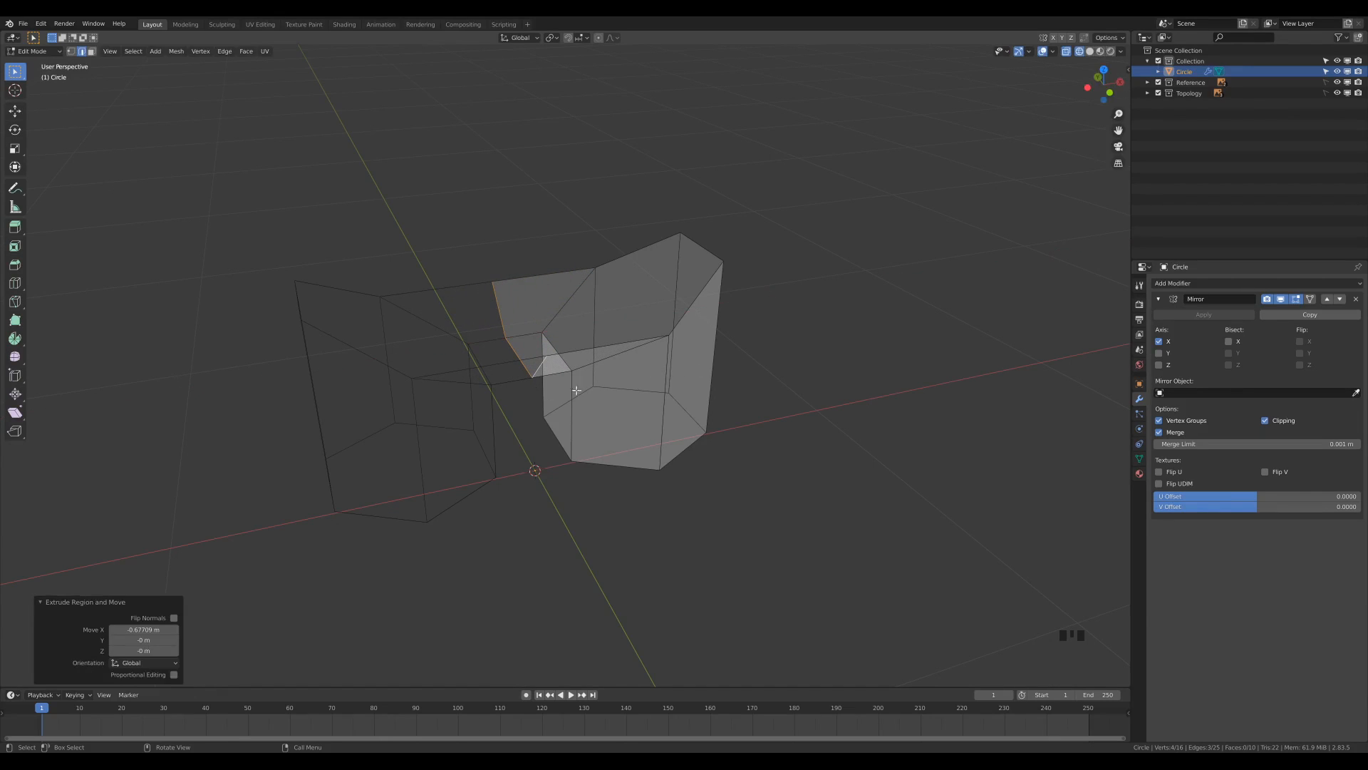
Select the open upper edge loop of the hips and extrude it about 0.06 m along X and 0.154 m along Z.
{"action": "middle_click_drag", "start_coordinate": [763, 328], "coordinate": [808, 536]}
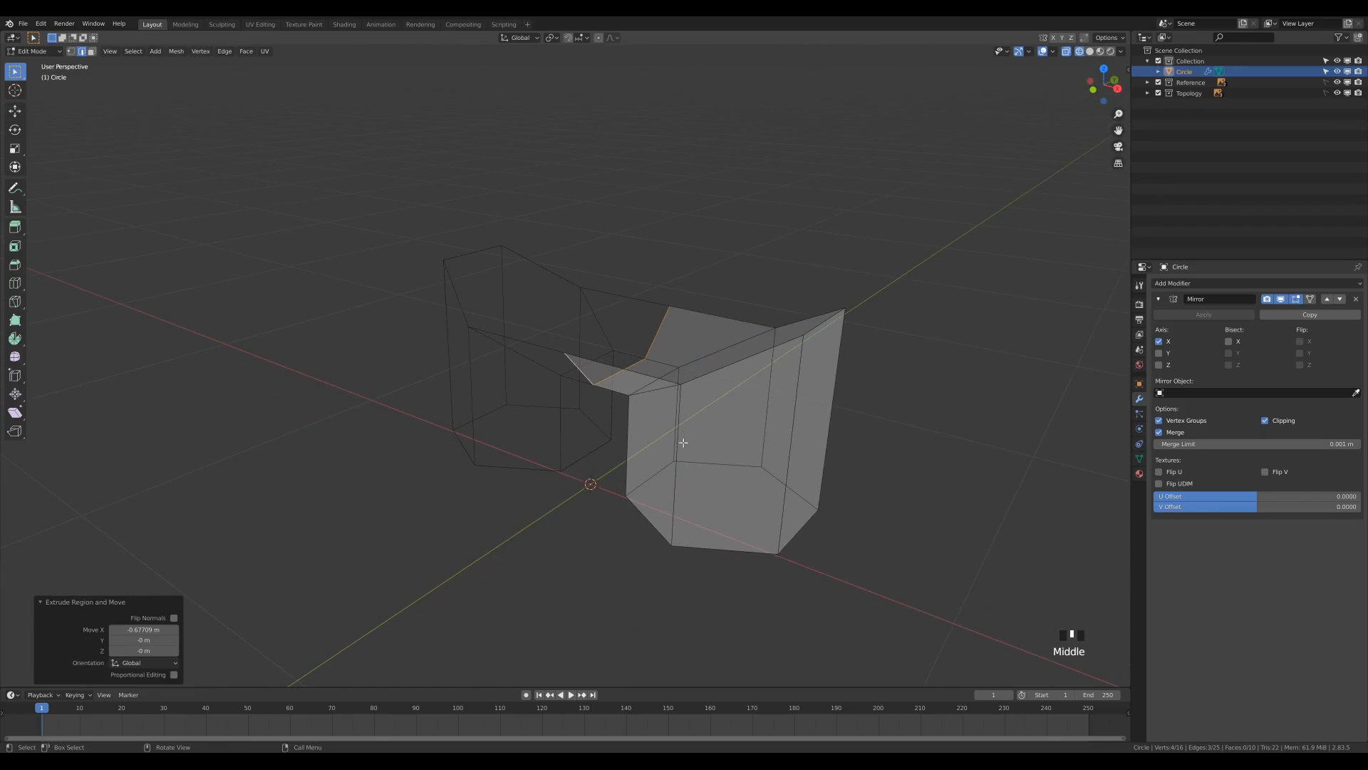
{"action": "scroll", "coordinate": [683, 442], "scroll_direction": "down", "scroll_amount": 2}
{"action": "middle_click_drag", "start_coordinate": [811, 393], "coordinate": [692, 354]}
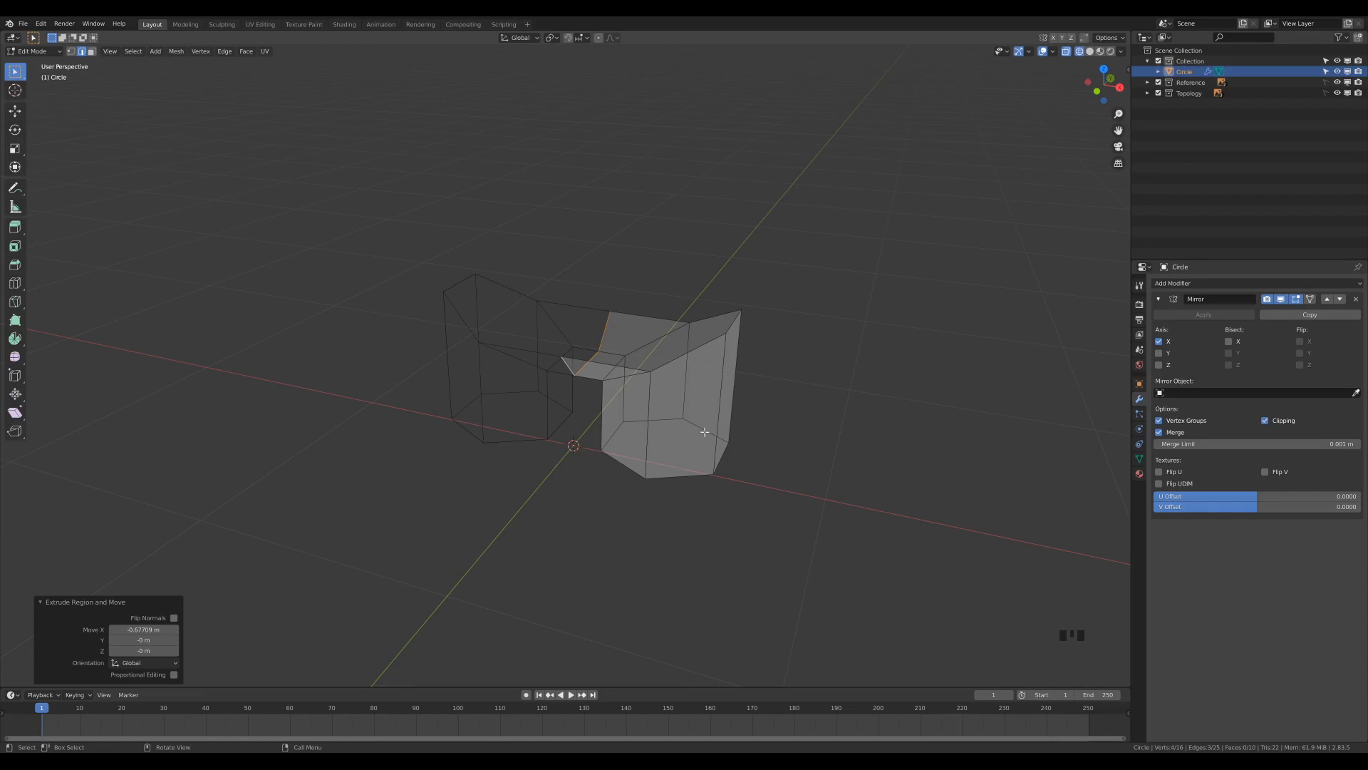
{"action": "left_click", "coordinate": [671, 362], "text": "alt"}
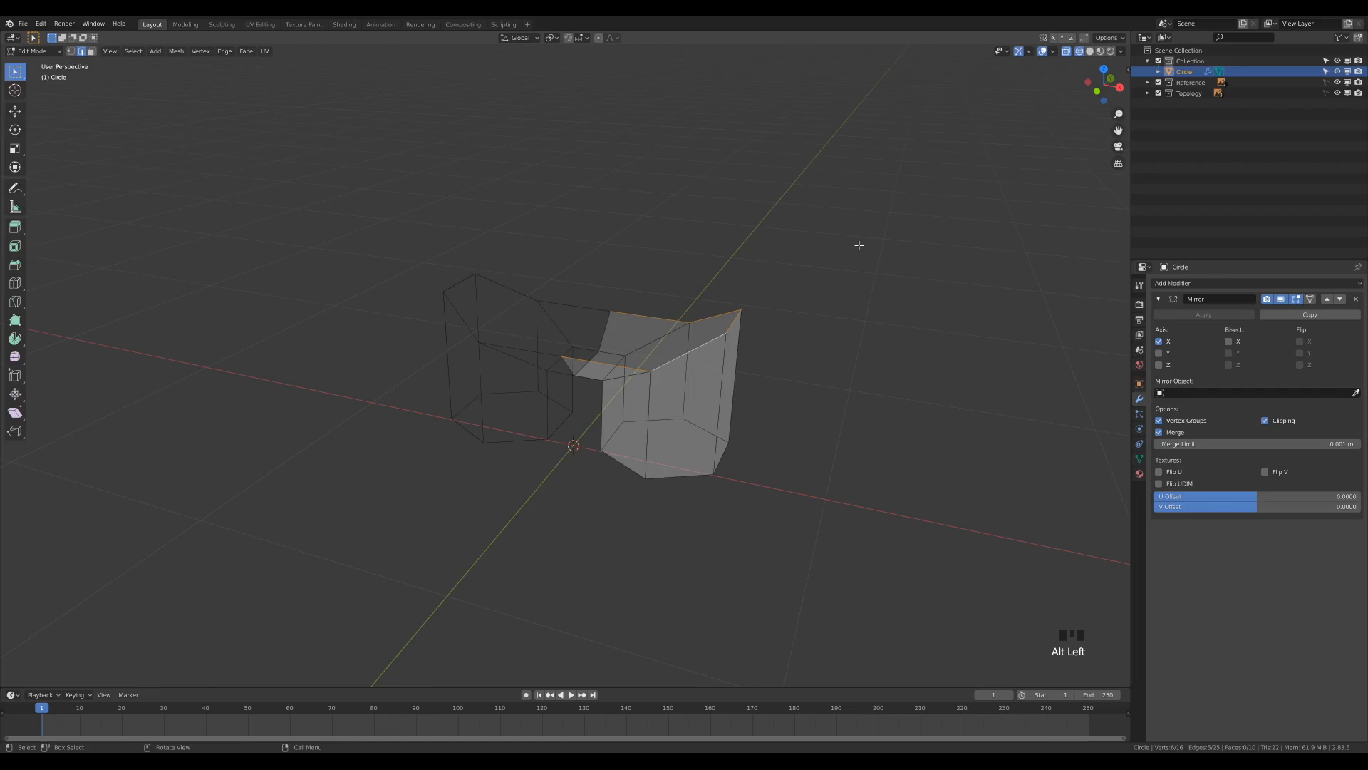
{"action": "key", "text": "KP_1"}
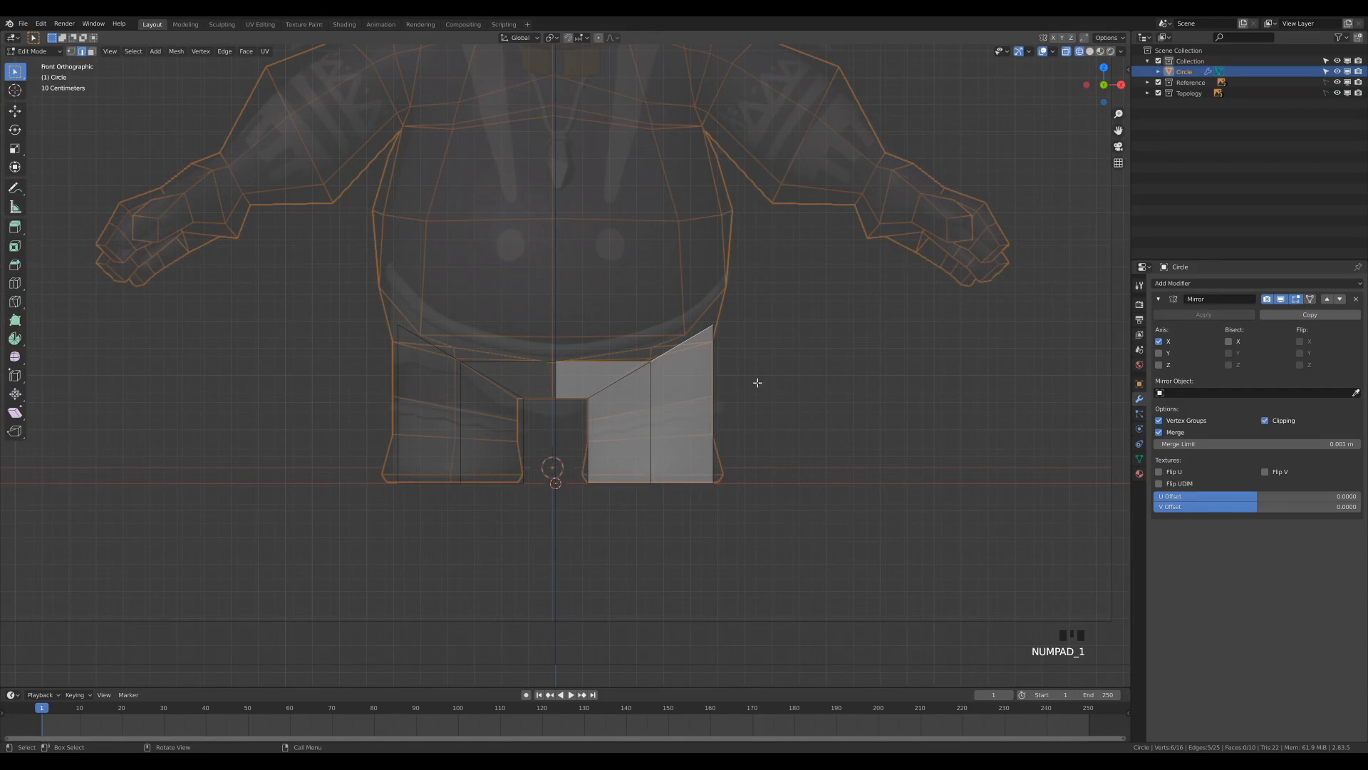
{"action": "key", "text": "e"}
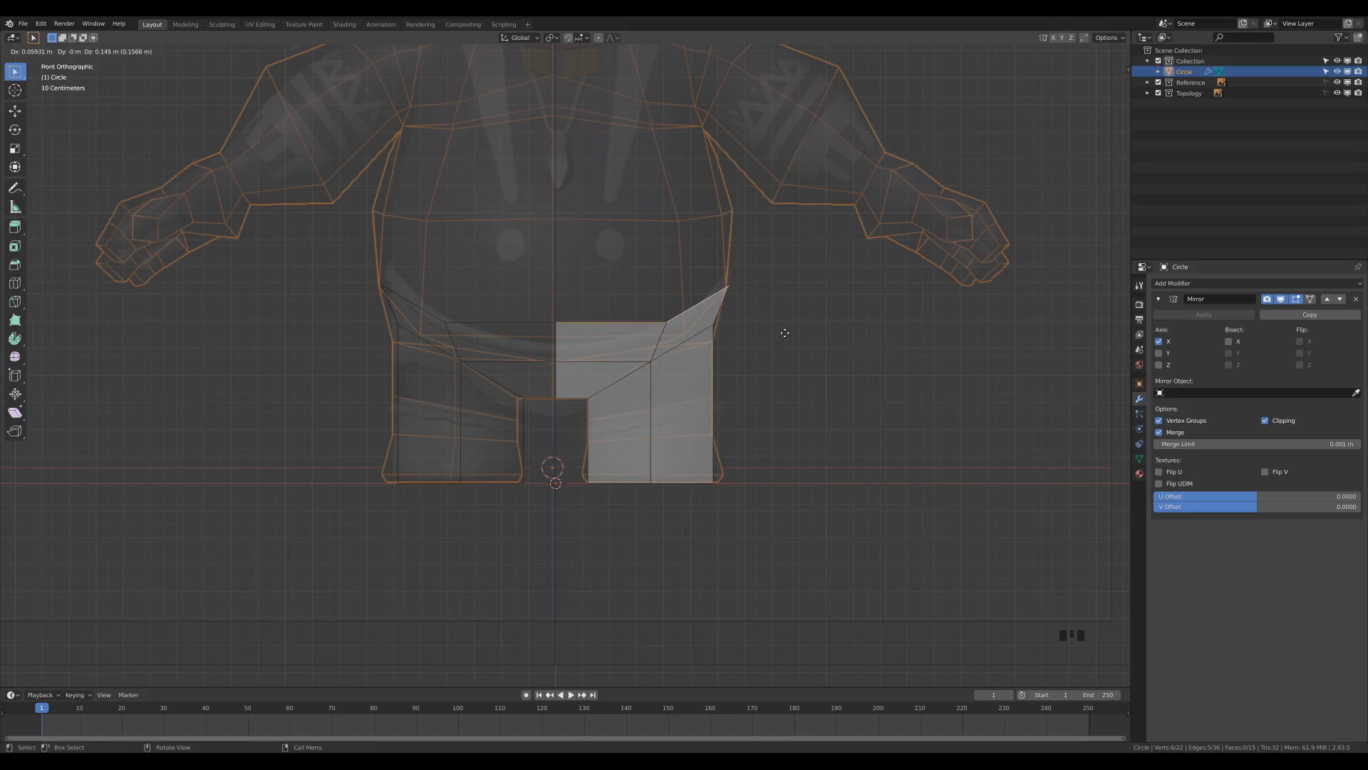
{"action": "left_click", "coordinate": [786, 330]}
{"action": "key", "text": "KP_1"}
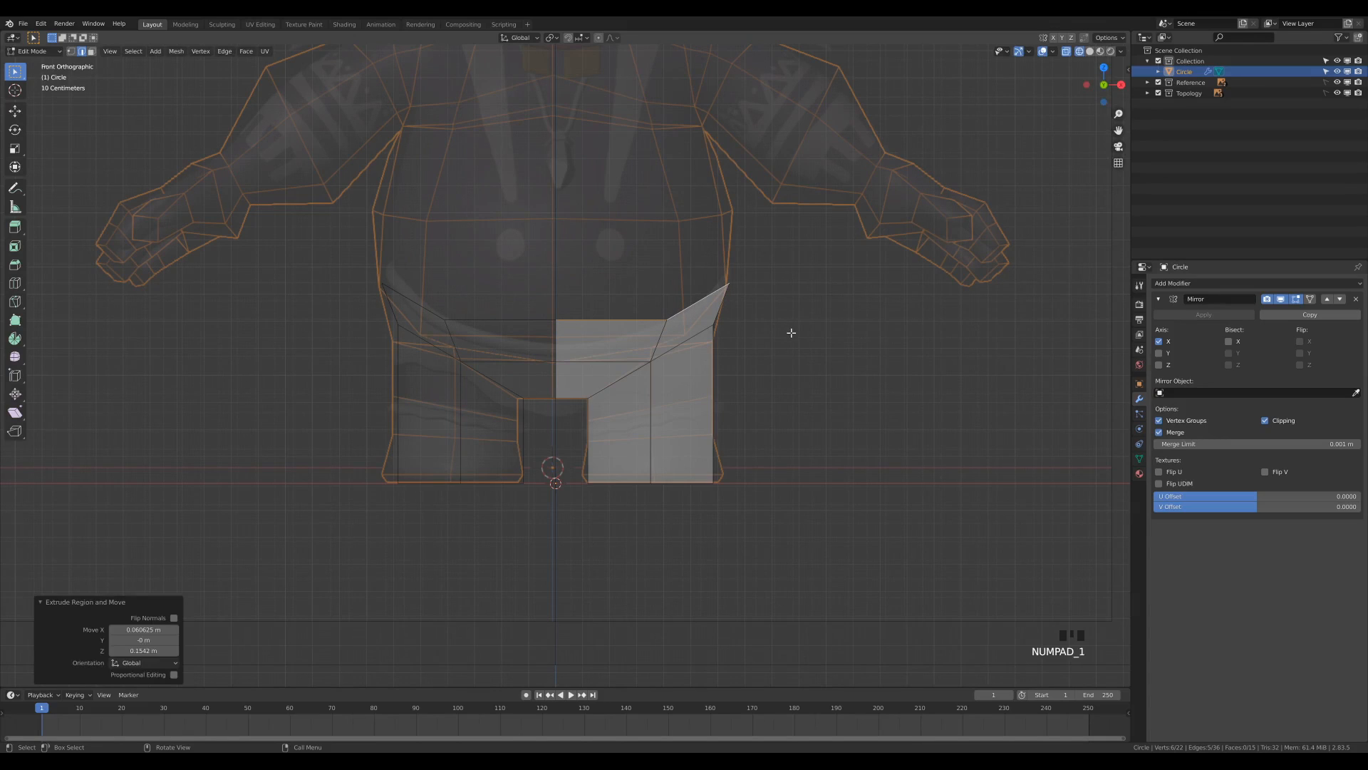
Scale the hips' upper edge loop to about 1.73 along Y to match the body depth in the side reference.
{"action": "key", "text": "KP_3"}
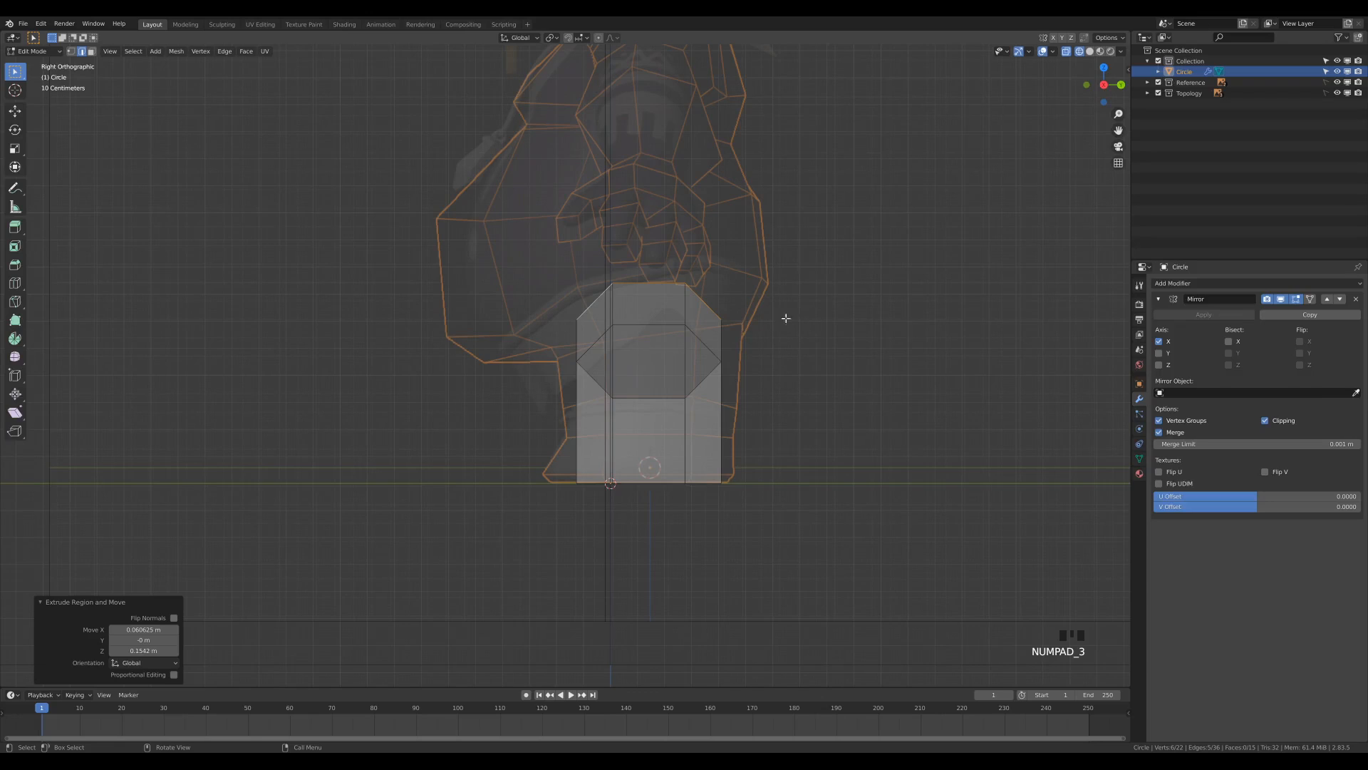
{"action": "key", "text": "s"}
{"action": "key", "text": "y"}
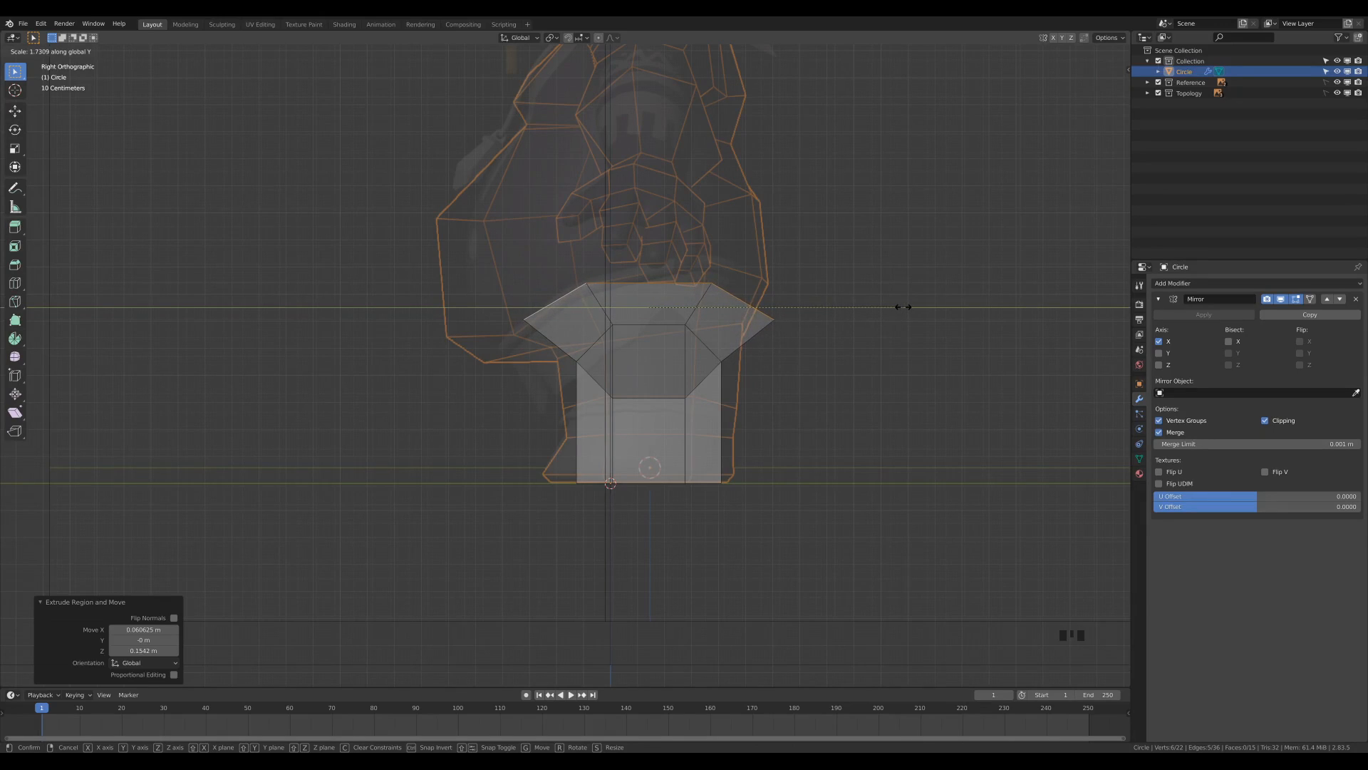
{"action": "left_click", "coordinate": [903, 306]}
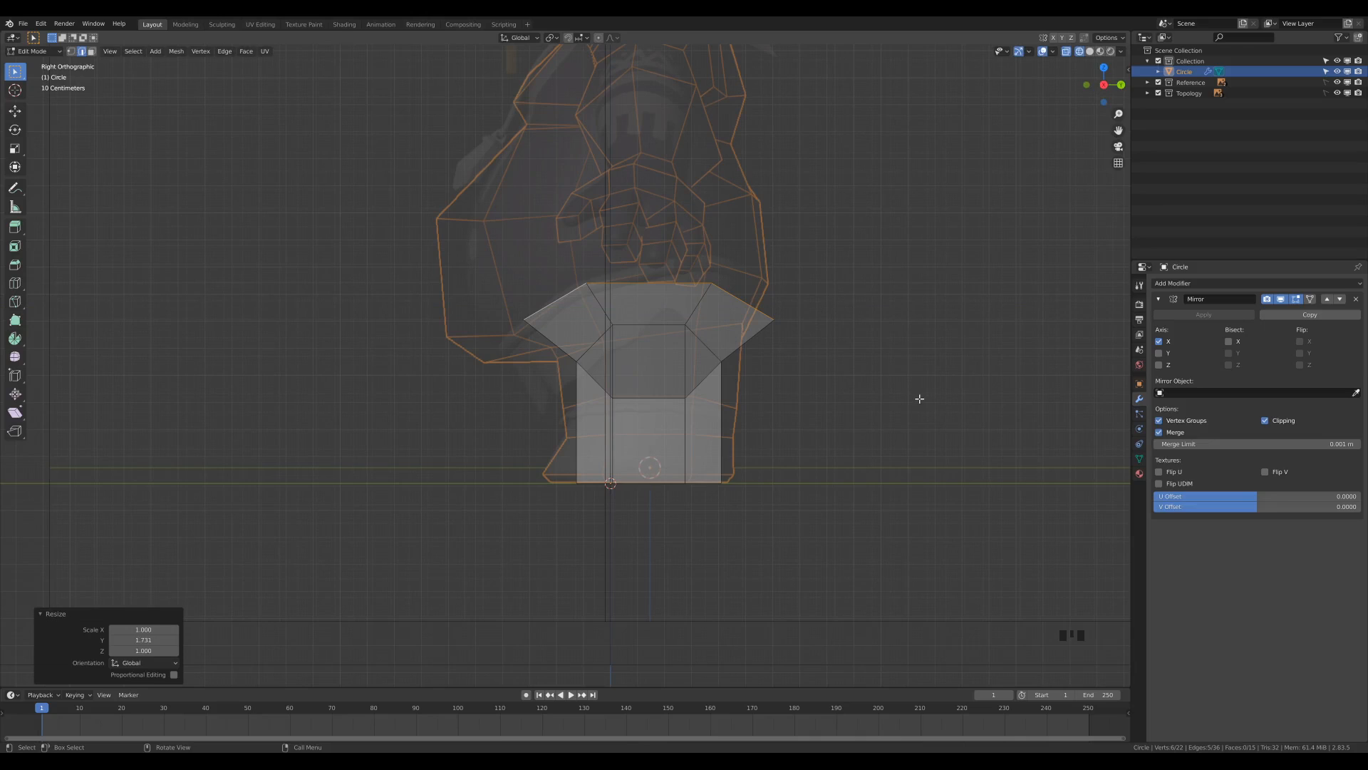
Rotate the hips' upper edge loop about -9.9° in the side view, and move it about -0.004 m in Y and 0.028 m in Z.
{"action": "key", "text": "r"}
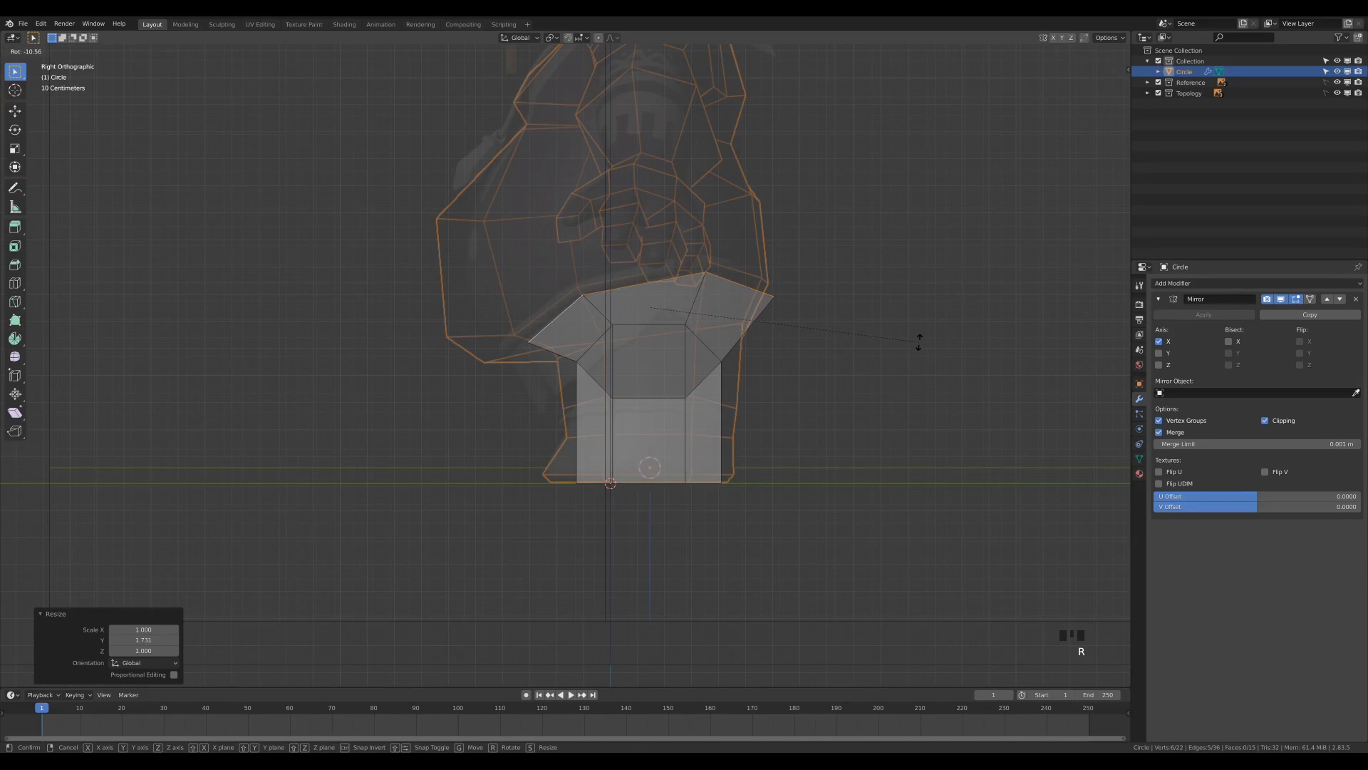
{"action": "left_click", "coordinate": [918, 345]}
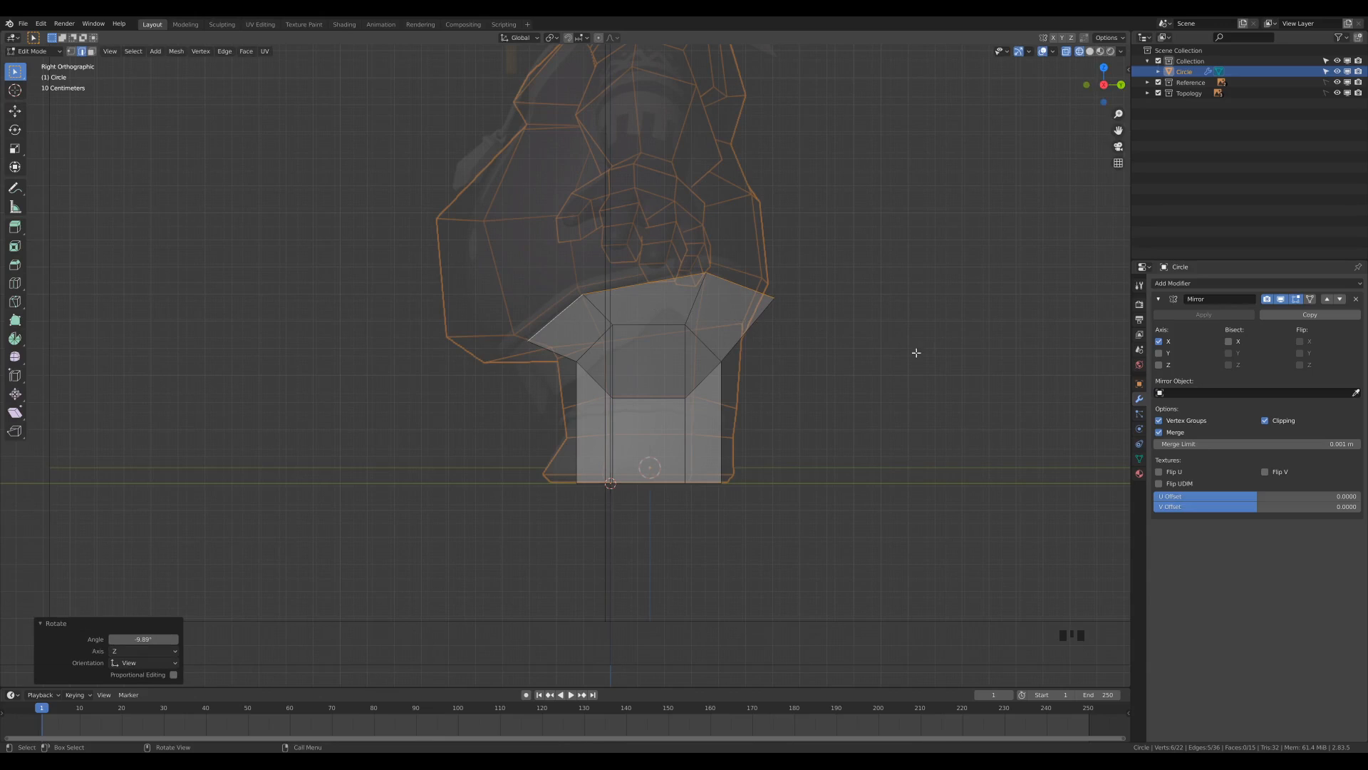
{"action": "key", "text": "g"}
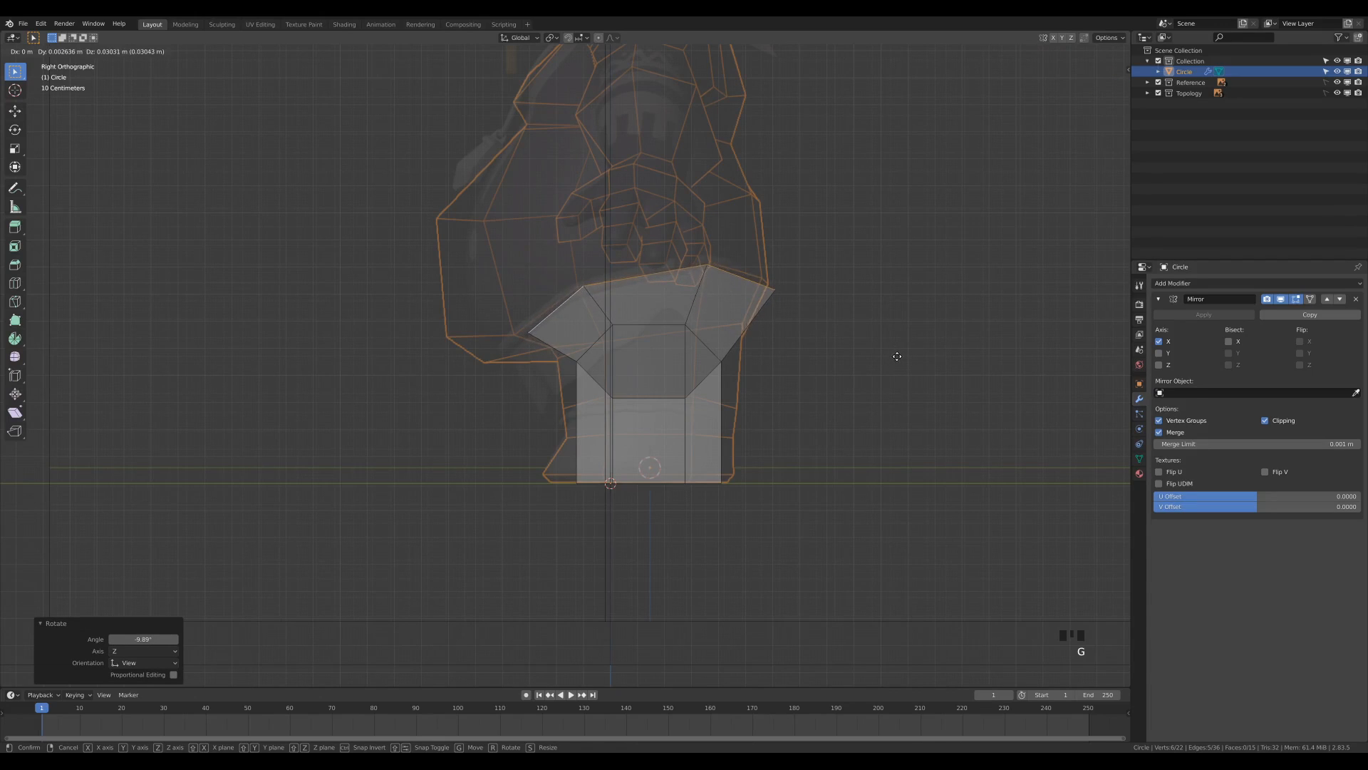
{"action": "left_click", "coordinate": [896, 360]}
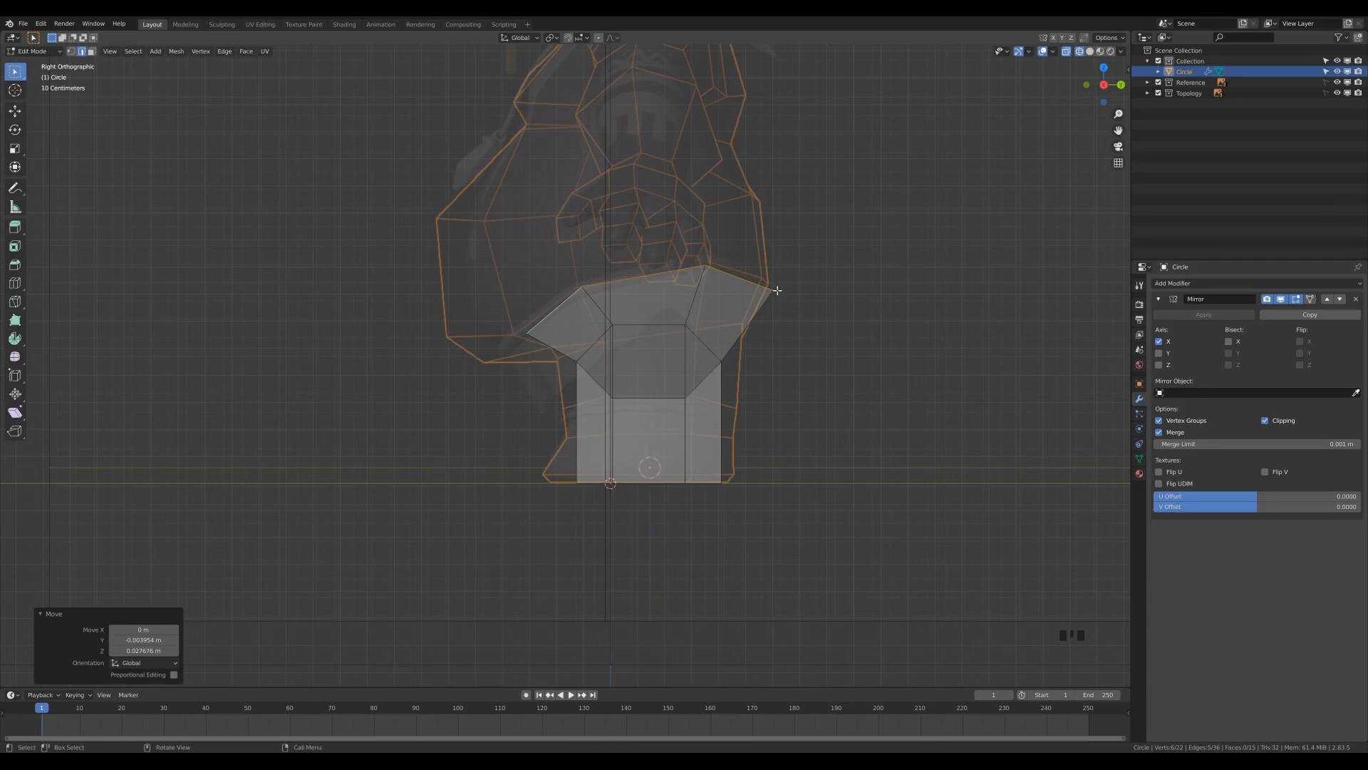
Sketch freehand annotation strokes over the torso in the side reference.
{"action": "scroll", "coordinate": [700, 255], "scroll_direction": "down", "scroll_amount": 1}
{"action": "middle_click_drag", "start_coordinate": [701, 255], "coordinate": [660, 369], "text": "shift"}
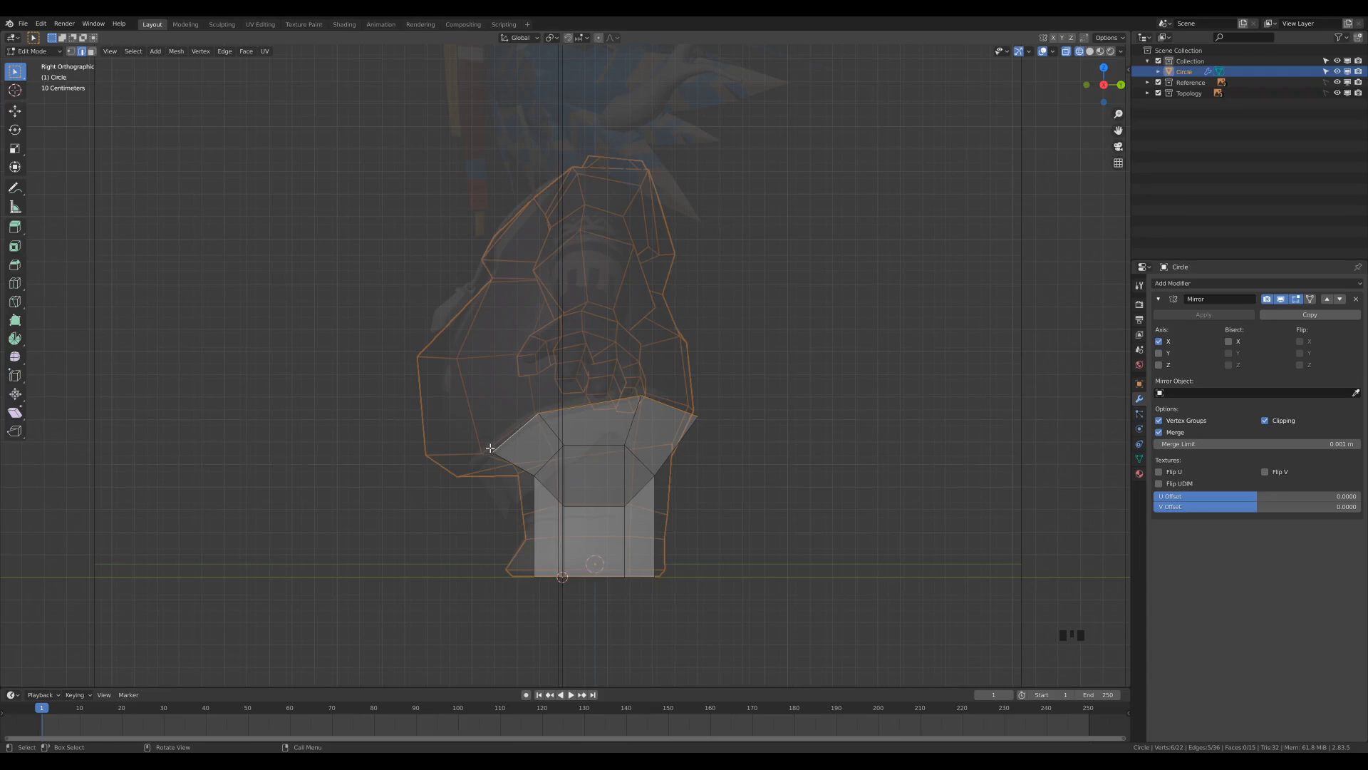
{"action": "left_click", "coordinate": [14, 188]}
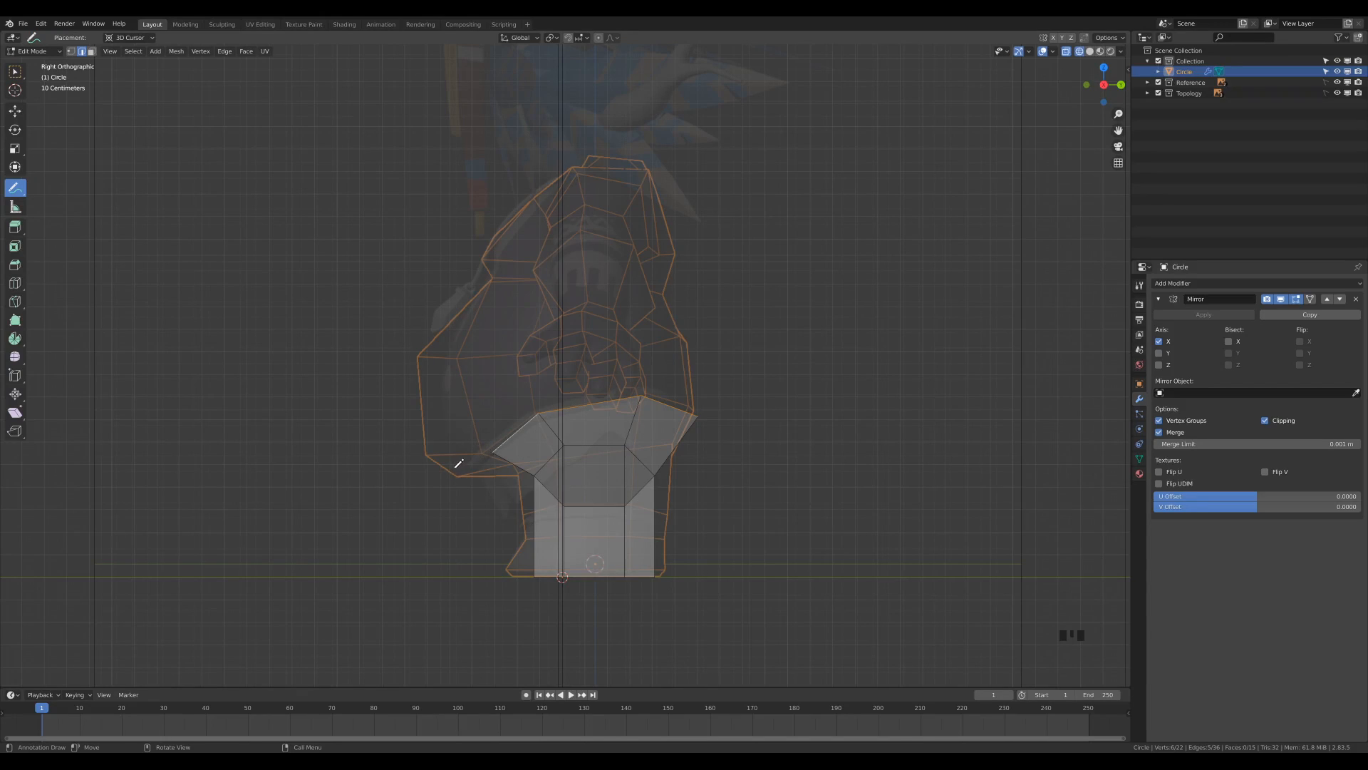
{"action": "mouse_move", "coordinate": [482, 461]}
{"action": "left_mouse_down"}
{"action": "mouse_move", "coordinate": [663, 401]}
{"action": "mouse_move", "coordinate": [671, 464]}
{"action": "mouse_move", "coordinate": [552, 501]}
{"action": "mouse_move", "coordinate": [510, 464]}
{"action": "left_mouse_up"}
{"action": "left_click_drag", "start_coordinate": [486, 258], "coordinate": [709, 297]}
{"action": "mouse_move", "coordinate": [519, 241]}
{"action": "left_mouse_down"}
{"action": "mouse_move", "coordinate": [568, 191]}
{"action": "mouse_move", "coordinate": [620, 184]}
{"action": "mouse_move", "coordinate": [645, 268]}
{"action": "mouse_move", "coordinate": [634, 388]}
{"action": "left_mouse_up"}
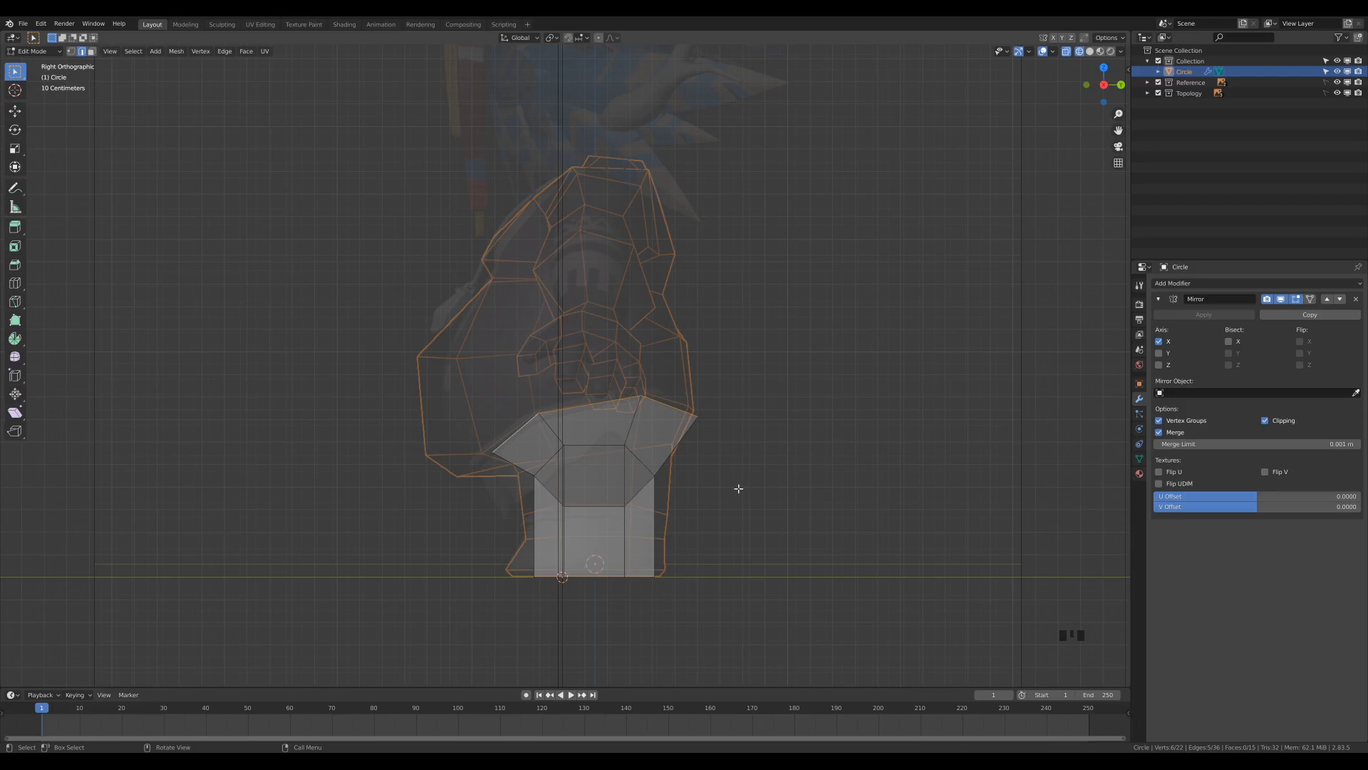
Extrude the upper edge loop about -0.055 m in Y and 0.568 m in Z to form the torso, and rotate it about 15.1°.
{"action": "key", "text": "e"}
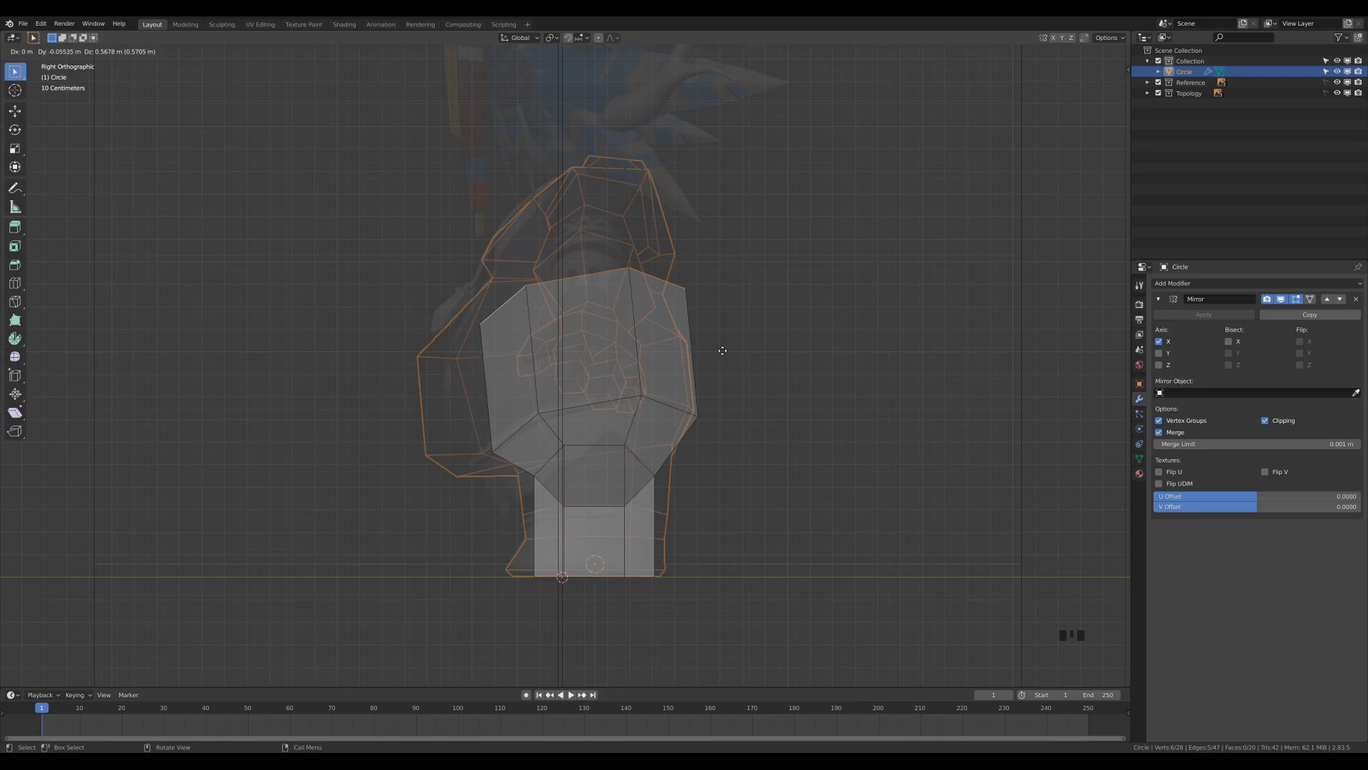
{"action": "left_click", "coordinate": [722, 351]}
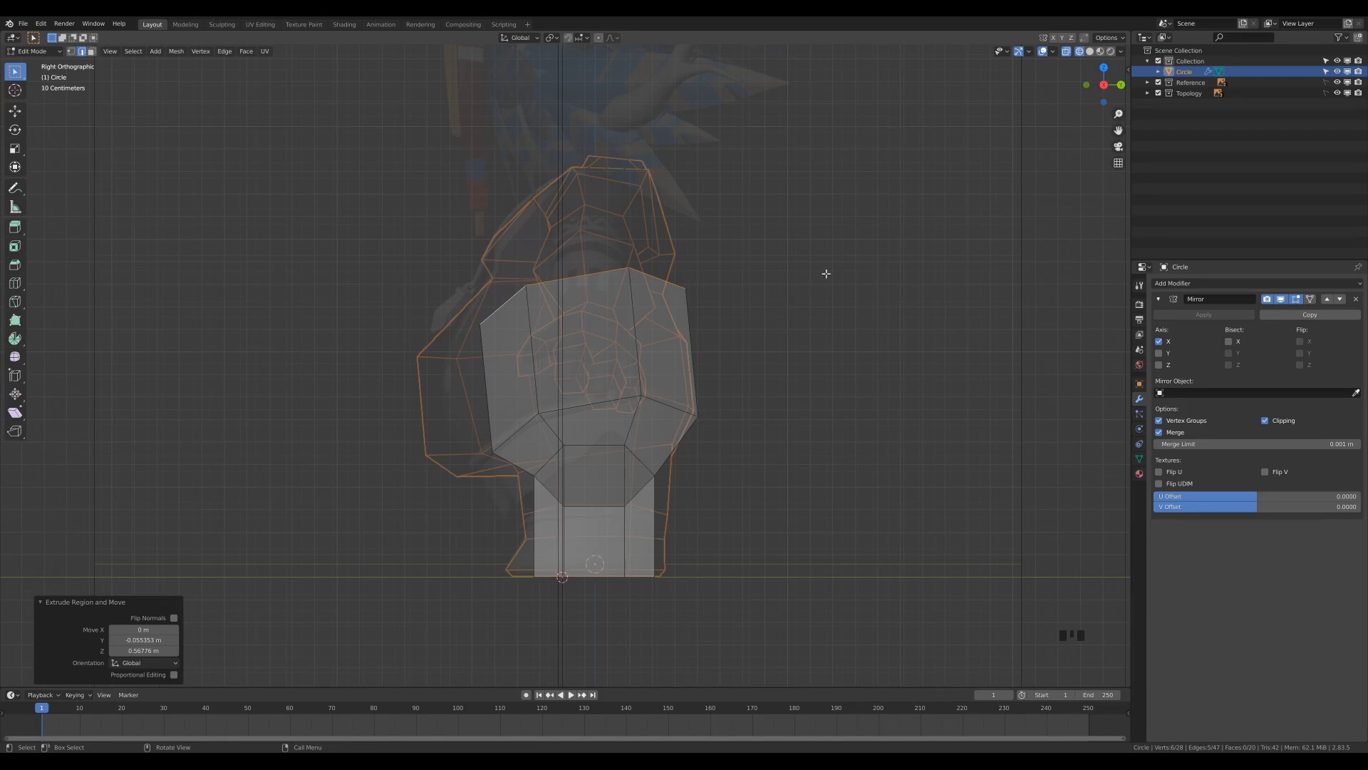
{"action": "key", "text": "r"}
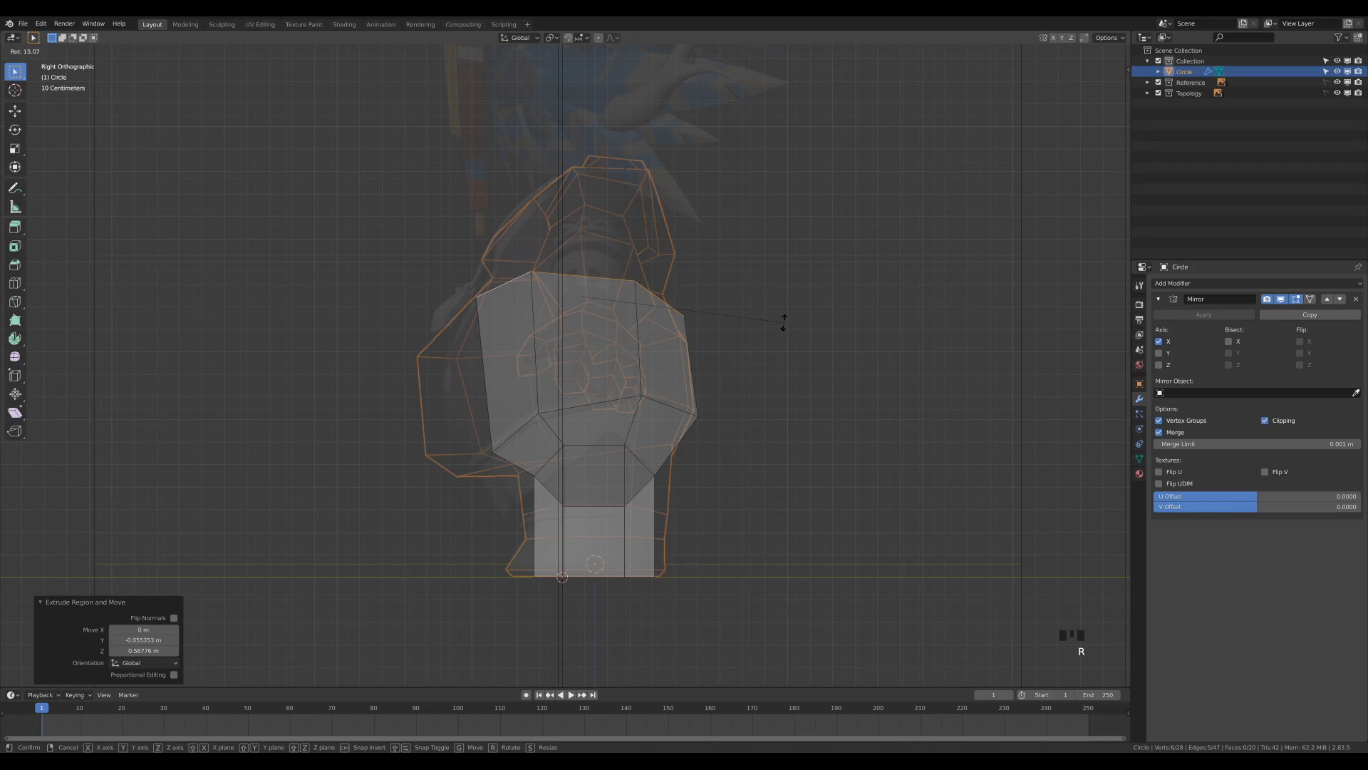
{"action": "left_click", "coordinate": [818, 351]}
Scale the torso's top edge loop uniformly to about 0.789, and move it about 0.022 m in Y and 0.06 m in Z.
{"action": "key", "text": "s"}
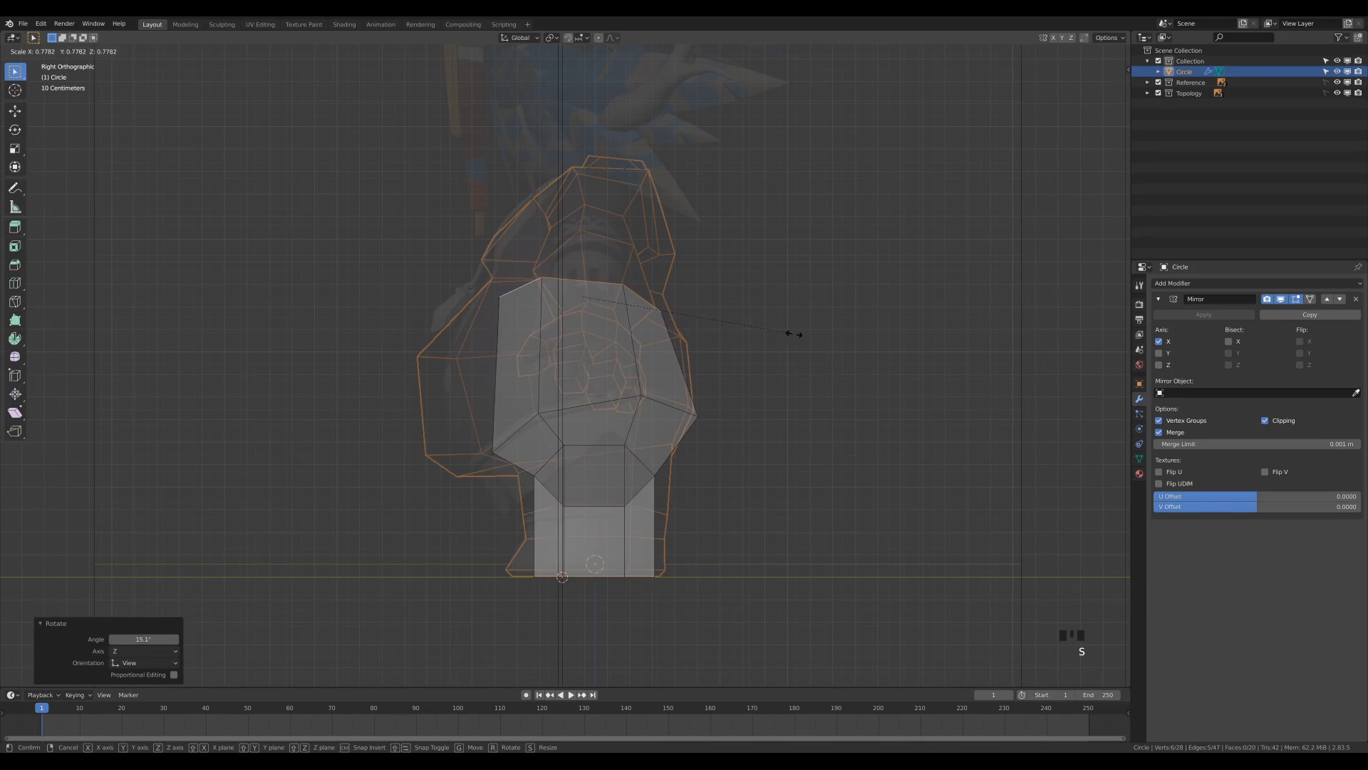
{"action": "left_click", "coordinate": [794, 332]}
{"action": "key", "text": "g"}
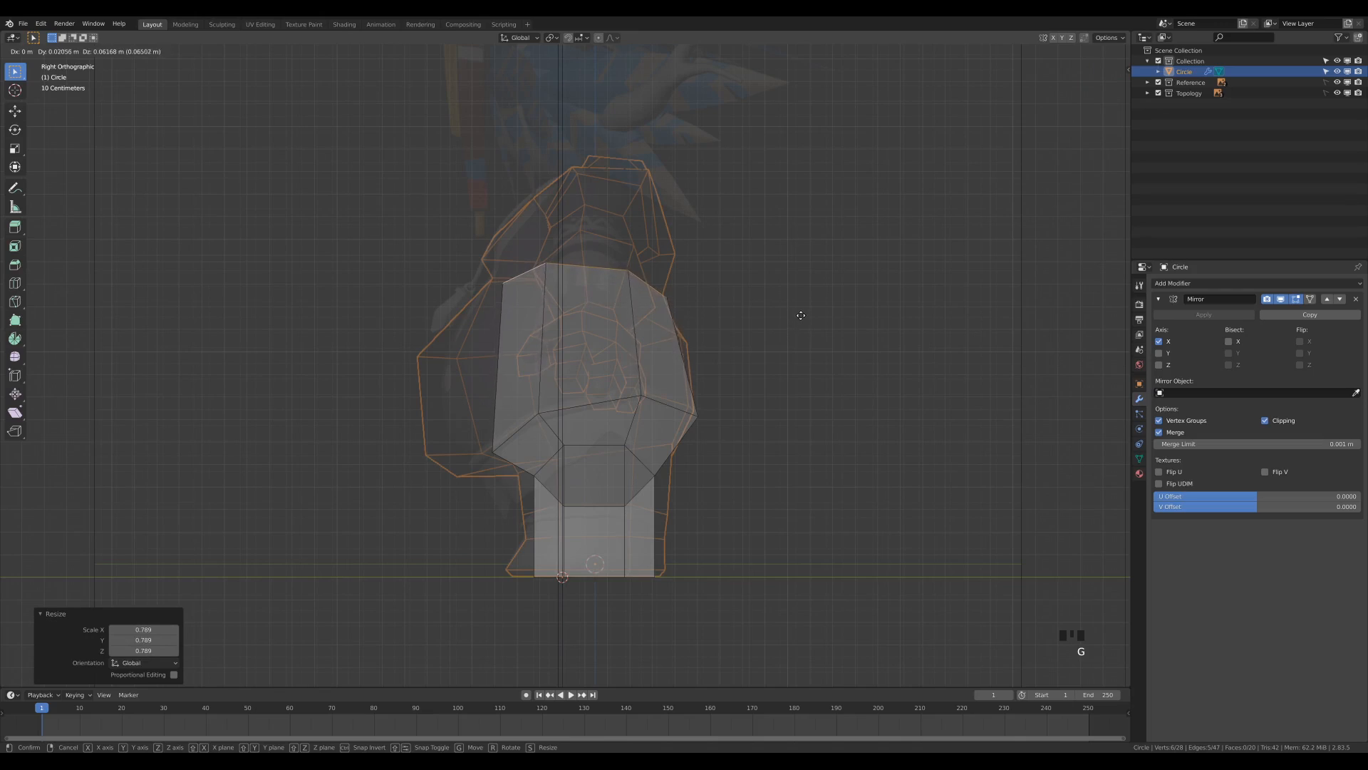
{"action": "left_click", "coordinate": [801, 315]}
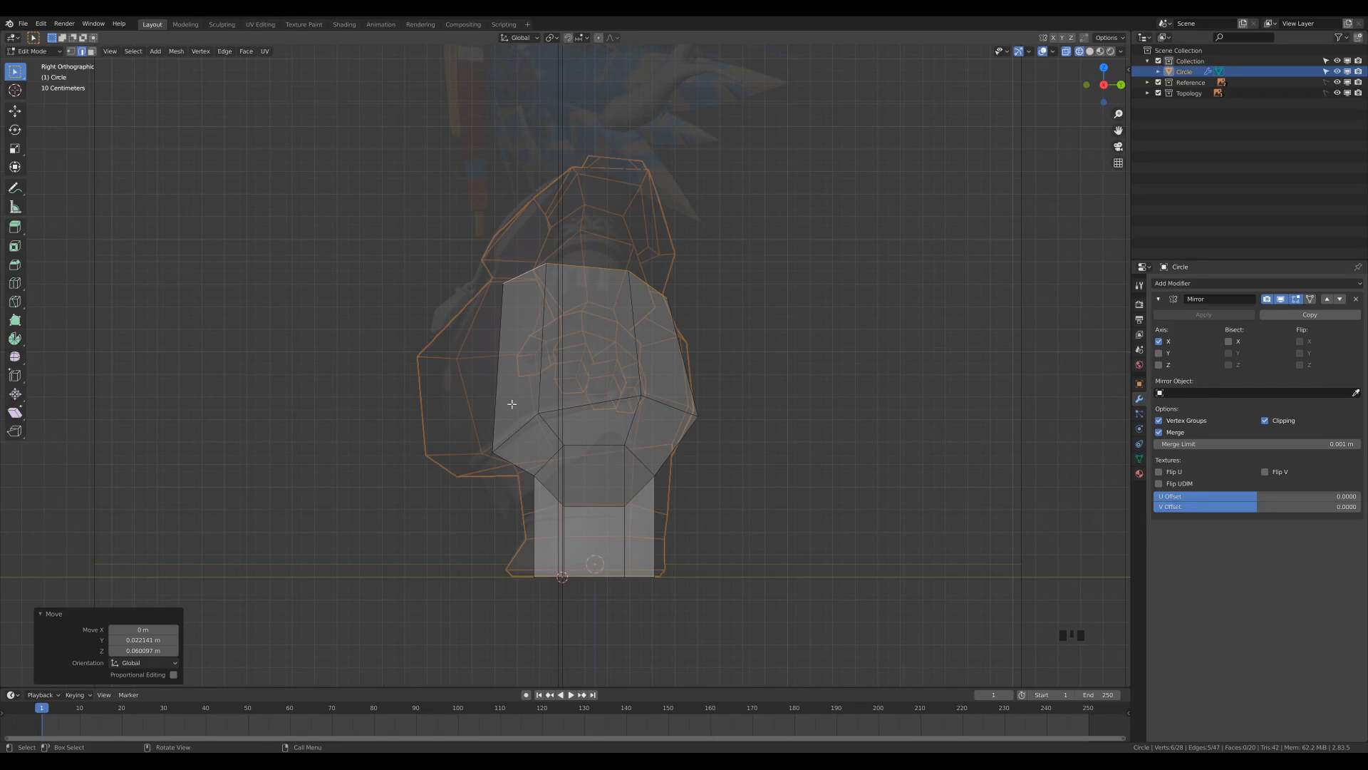
Scale the torso's top edge loop to about 0.866 along X to match the front reference.
{"action": "key", "text": "KP_1"}
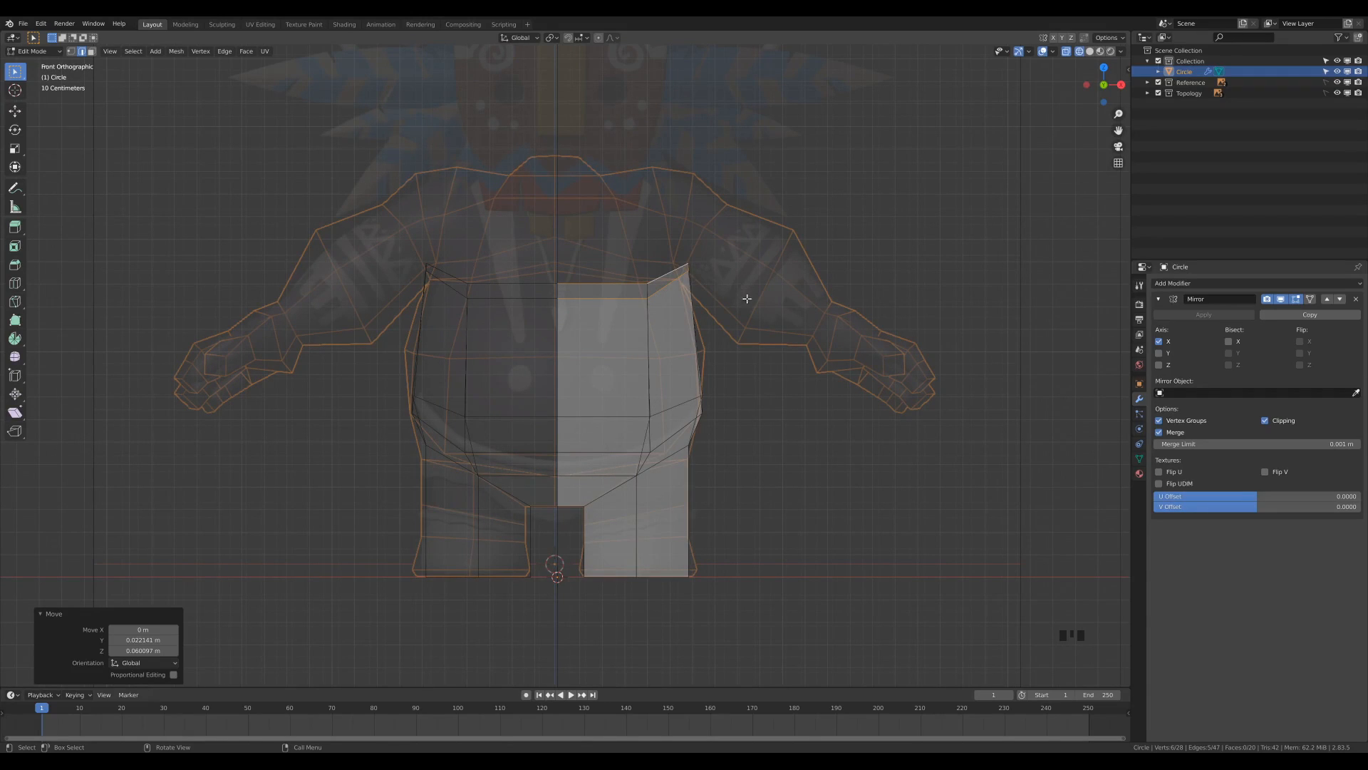
{"action": "key", "text": "s"}
{"action": "key", "text": "x"}
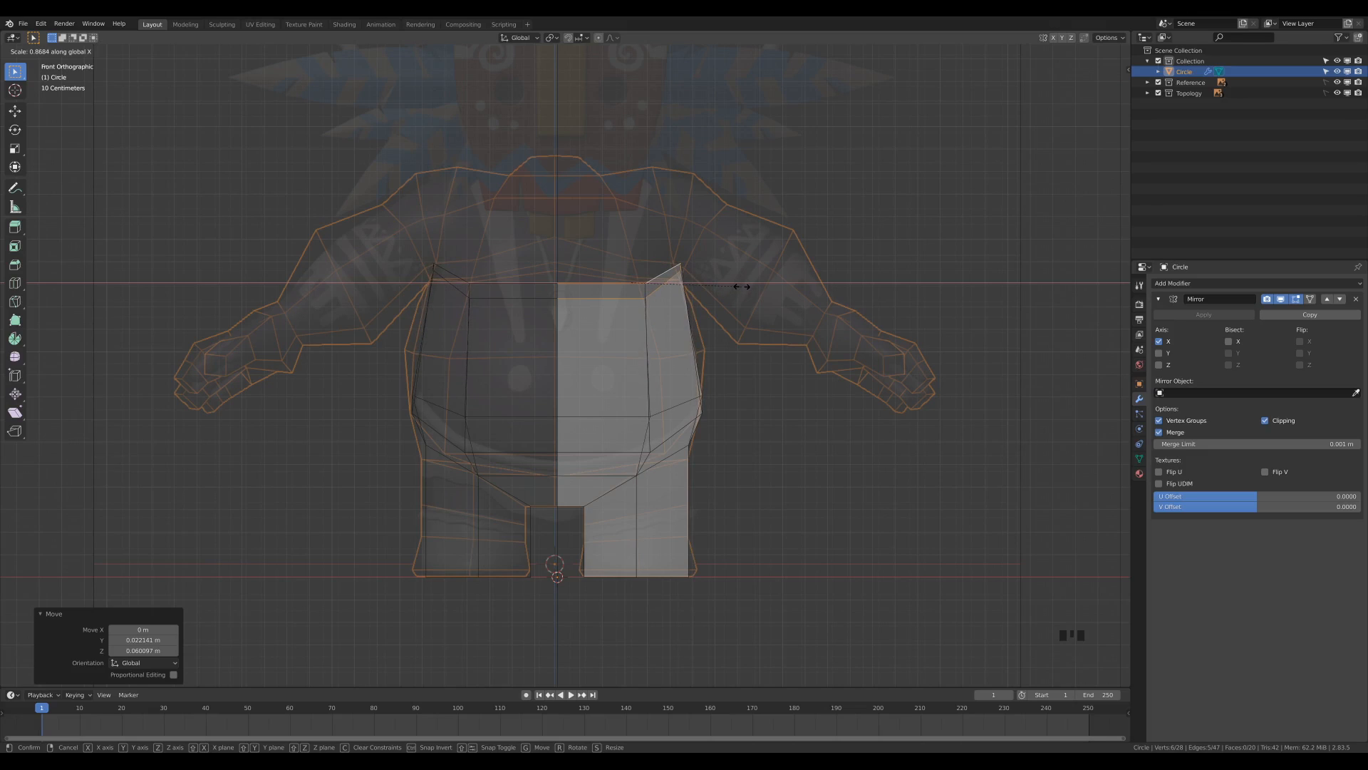
{"action": "left_click", "coordinate": [741, 286]}
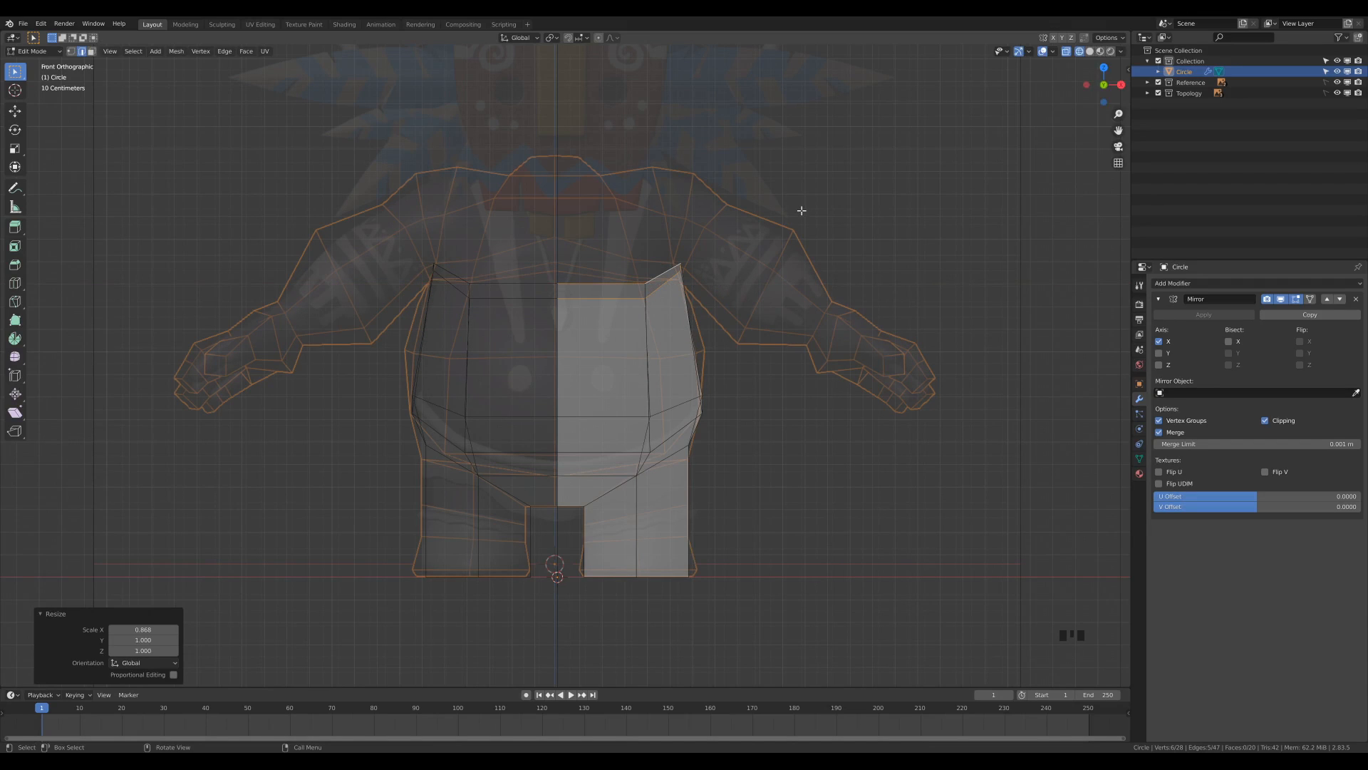
Move the torso's top front edge about 0.008 m in Y and 0.102 m in Z in the side view.
{"action": "key", "text": "KP_3"}
{"action": "middle_click_drag", "start_coordinate": [711, 246], "coordinate": [733, 250]}
{"action": "left_click", "coordinate": [551, 326]}
{"action": "middle_click_drag", "start_coordinate": [763, 382], "coordinate": [726, 351]}
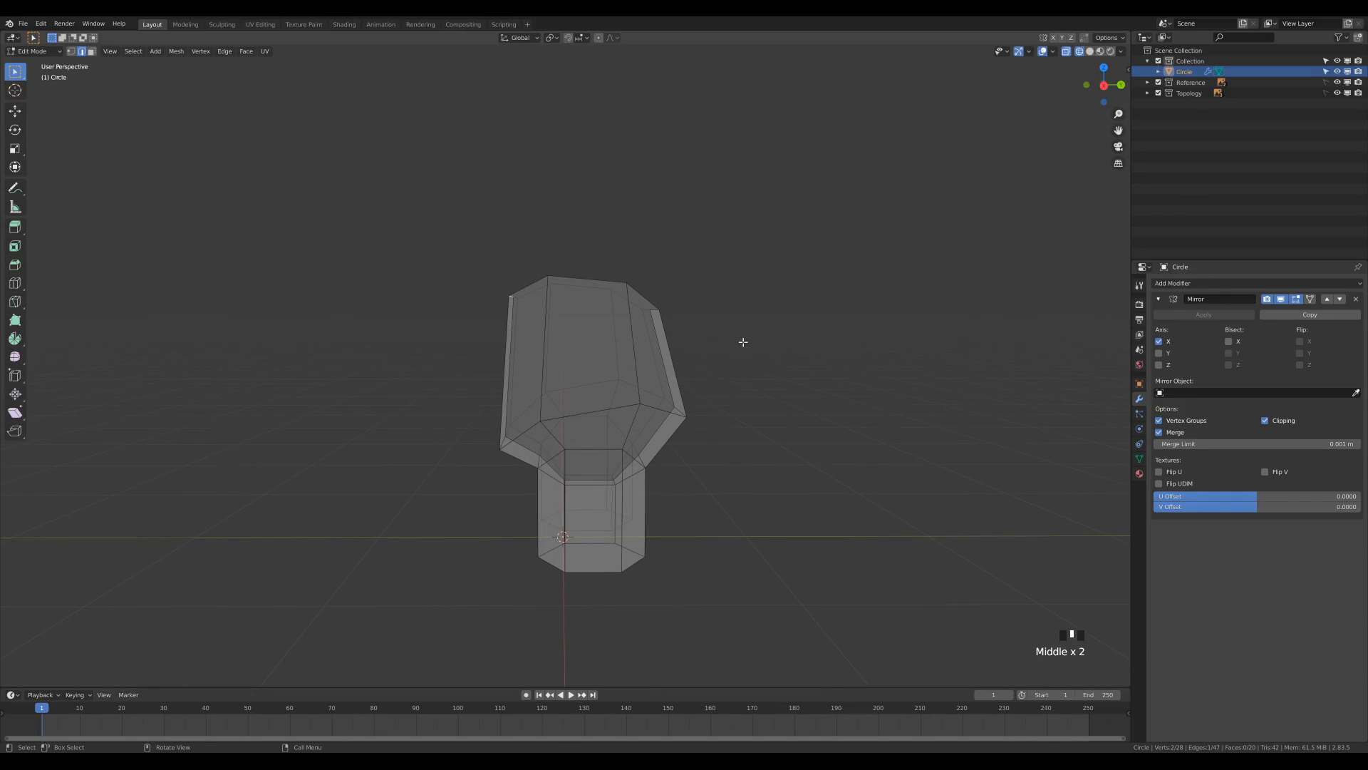
{"action": "key", "text": "KP_3"}
{"action": "key", "text": "g"}
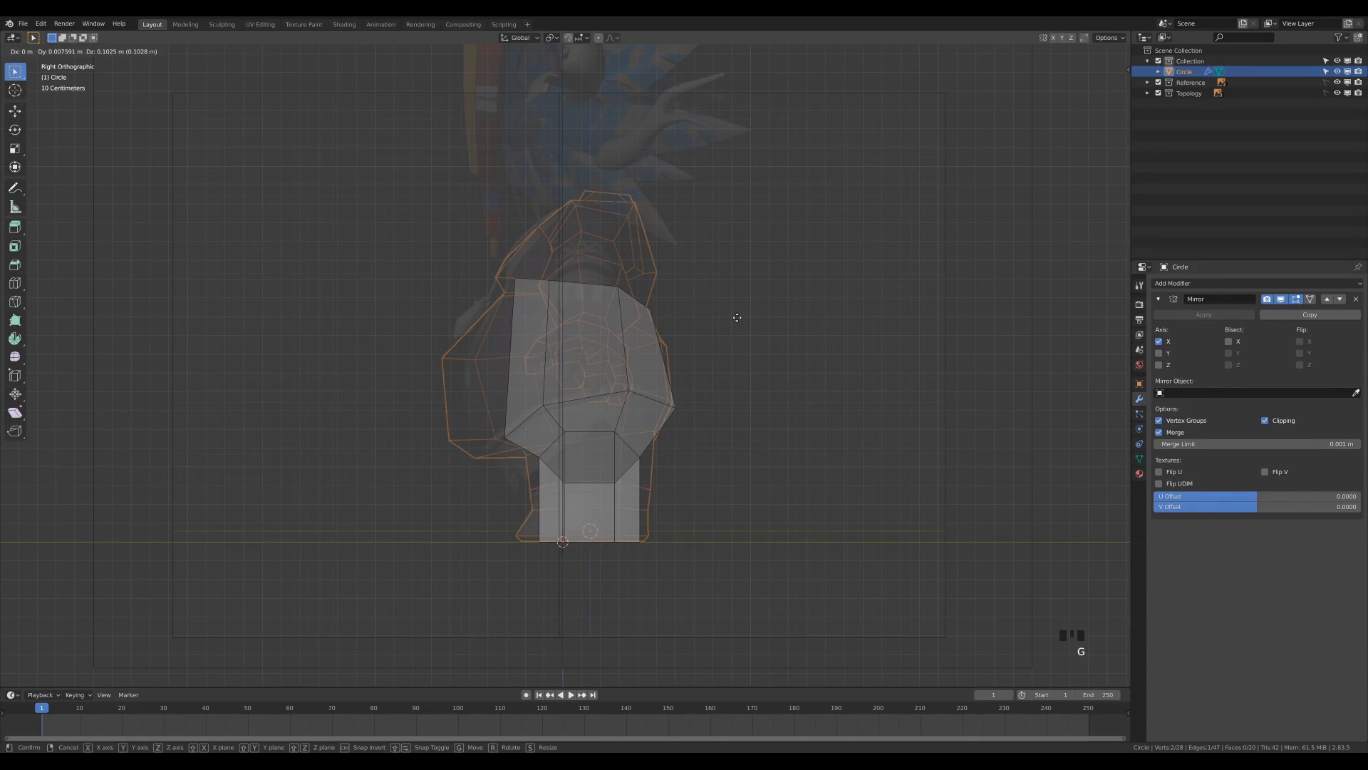
{"action": "left_click", "coordinate": [737, 318]}
Move the torso's top front edge about 0.13 m along Y.
{"action": "middle_click_drag", "start_coordinate": [737, 317], "coordinate": [645, 289]}
{"action": "key", "text": "g"}
{"action": "key", "text": "y"}
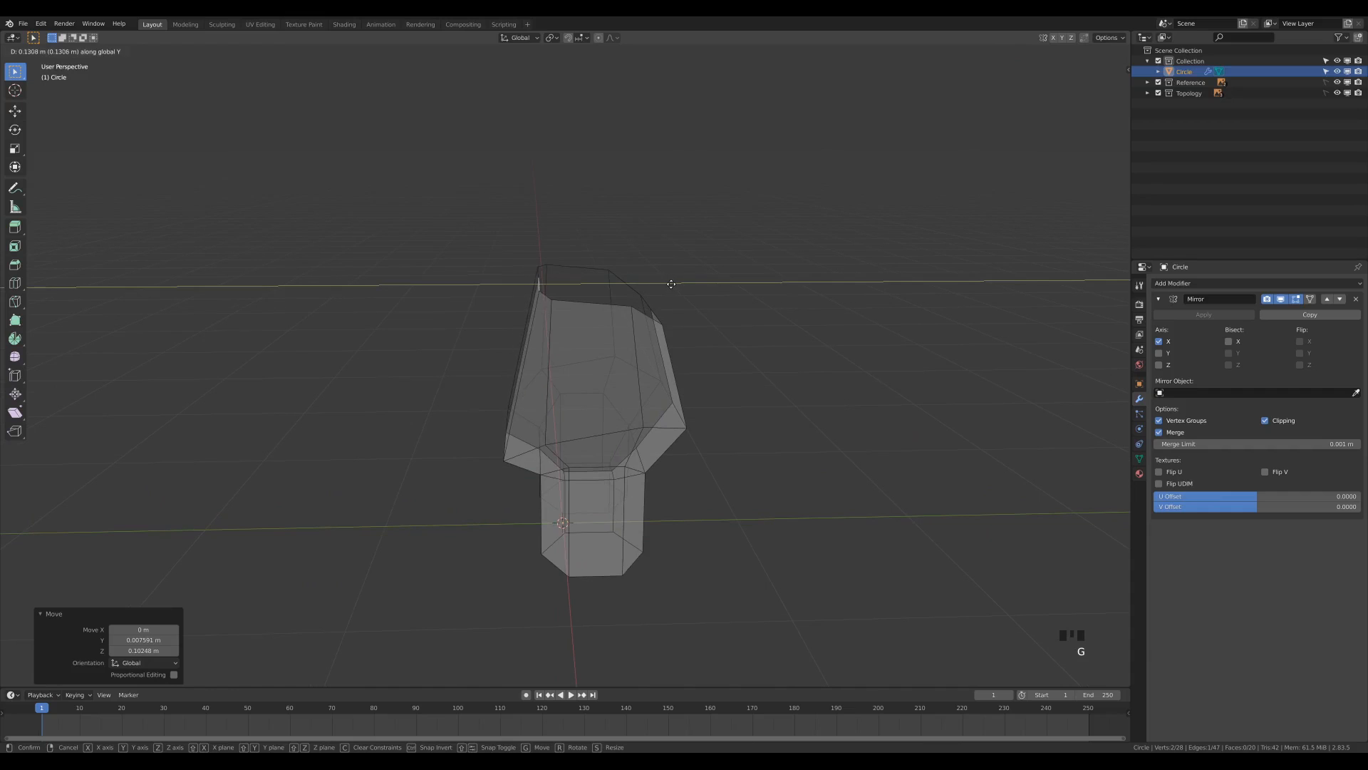
{"action": "left_click", "coordinate": [539, 301]}
Extrude the torso's two top front edges about 0.159 m in Y and 0.41 m in Z to form the upper chest.
{"action": "middle_click_drag", "start_coordinate": [538, 301], "coordinate": [746, 348]}
{"action": "left_click", "coordinate": [716, 283], "text": "shift"}
{"action": "scroll", "coordinate": [702, 314], "scroll_direction": "up", "scroll_amount": 3}
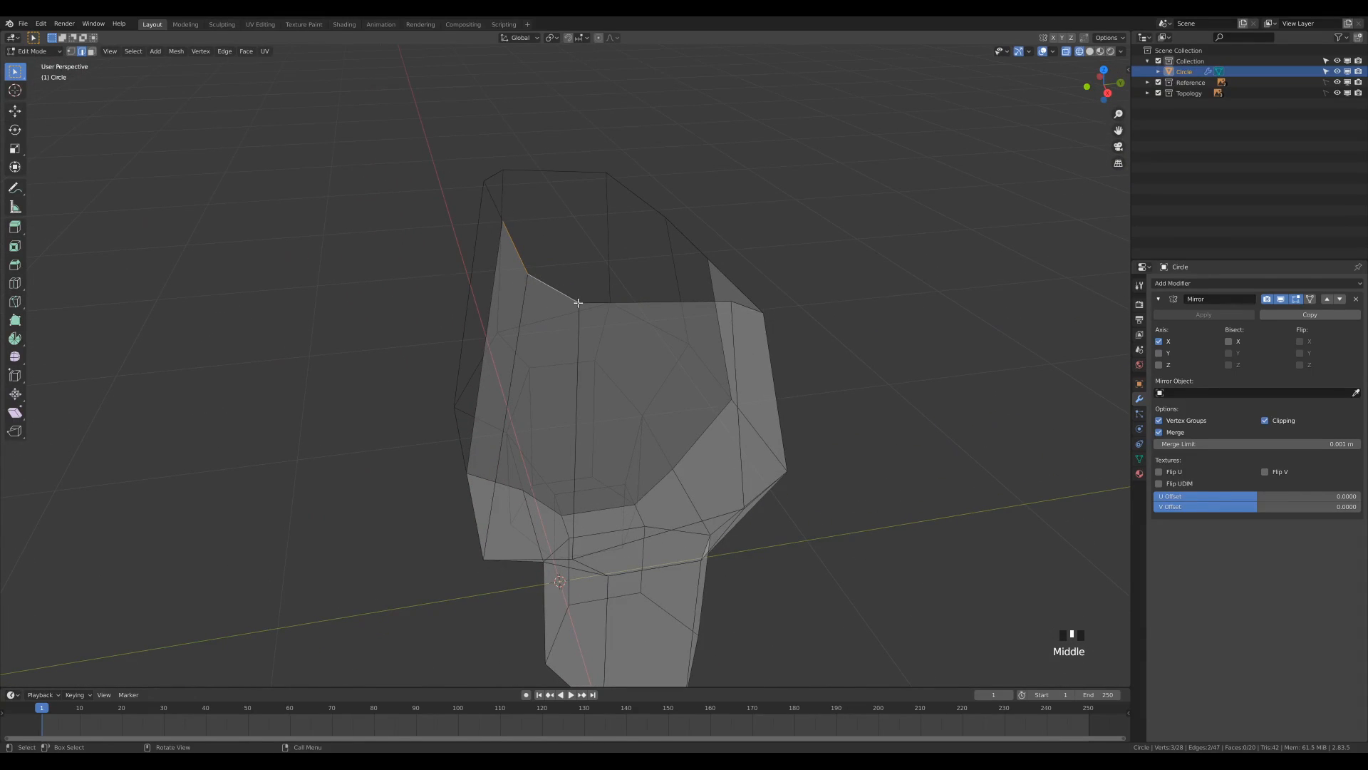
{"action": "key", "text": "KP_3"}
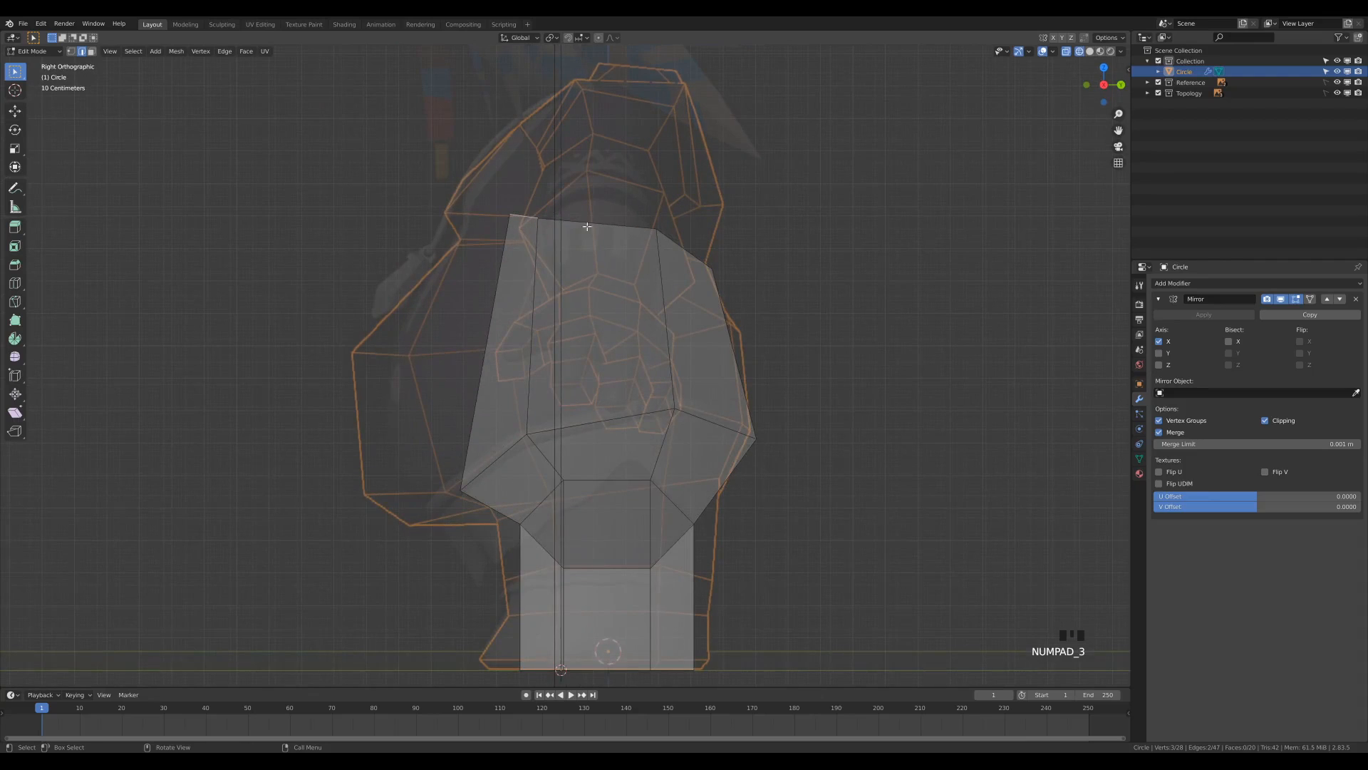
{"action": "scroll", "coordinate": [623, 281], "scroll_direction": "down", "scroll_amount": 3}
{"action": "key", "text": "e"}
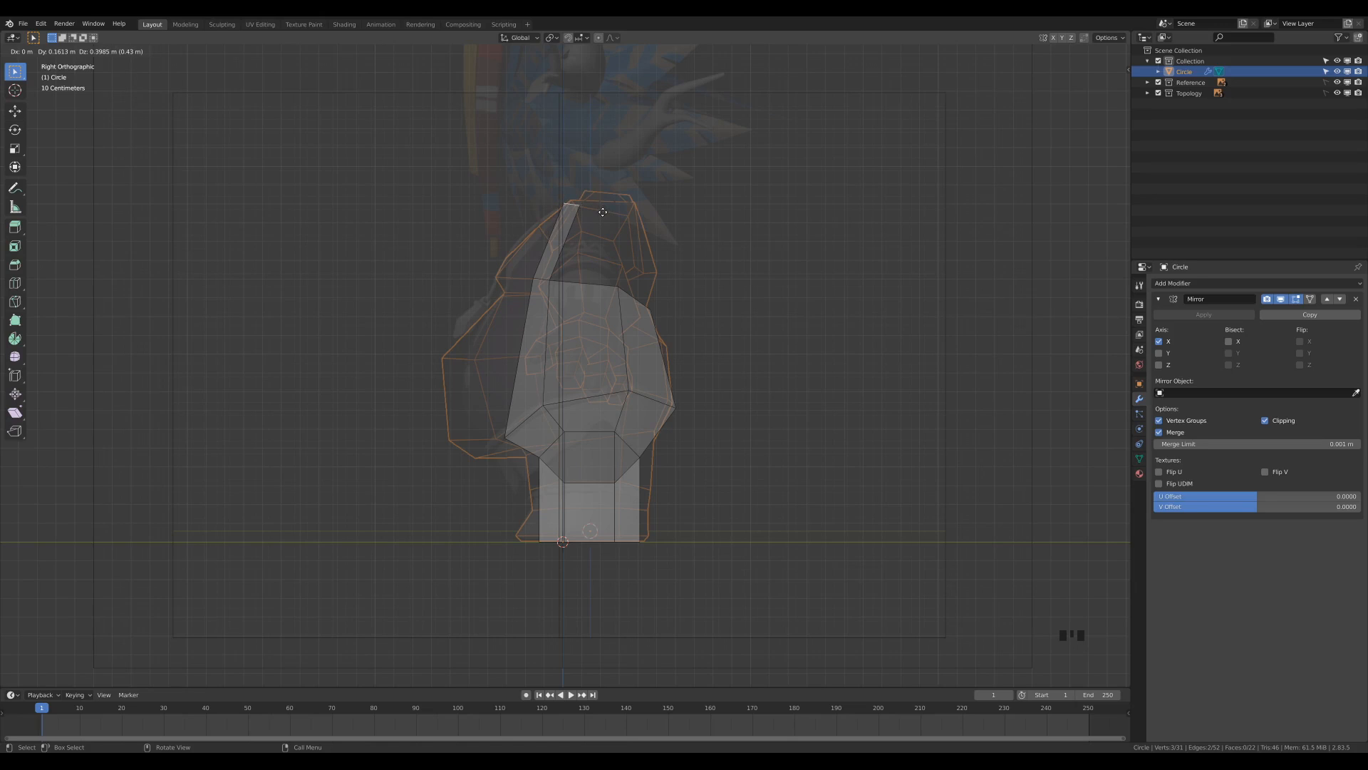
{"action": "left_click", "coordinate": [603, 212]}
Extrude the upper chest's top edges about 0.302 m along Y to form the top of the shoulder.
{"action": "middle_click_drag", "start_coordinate": [684, 235], "coordinate": [470, 215]}
{"action": "key", "text": "KP_3"}
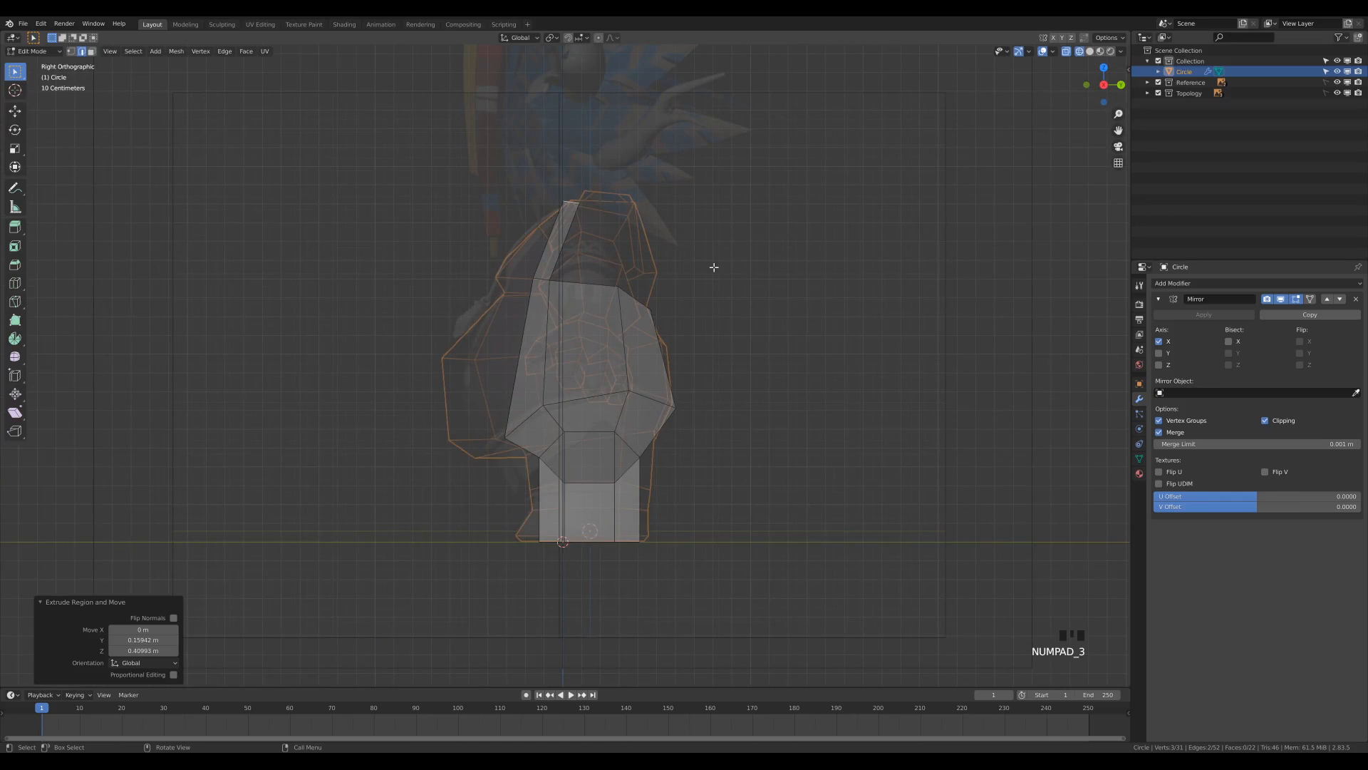
{"action": "key", "text": "e"}
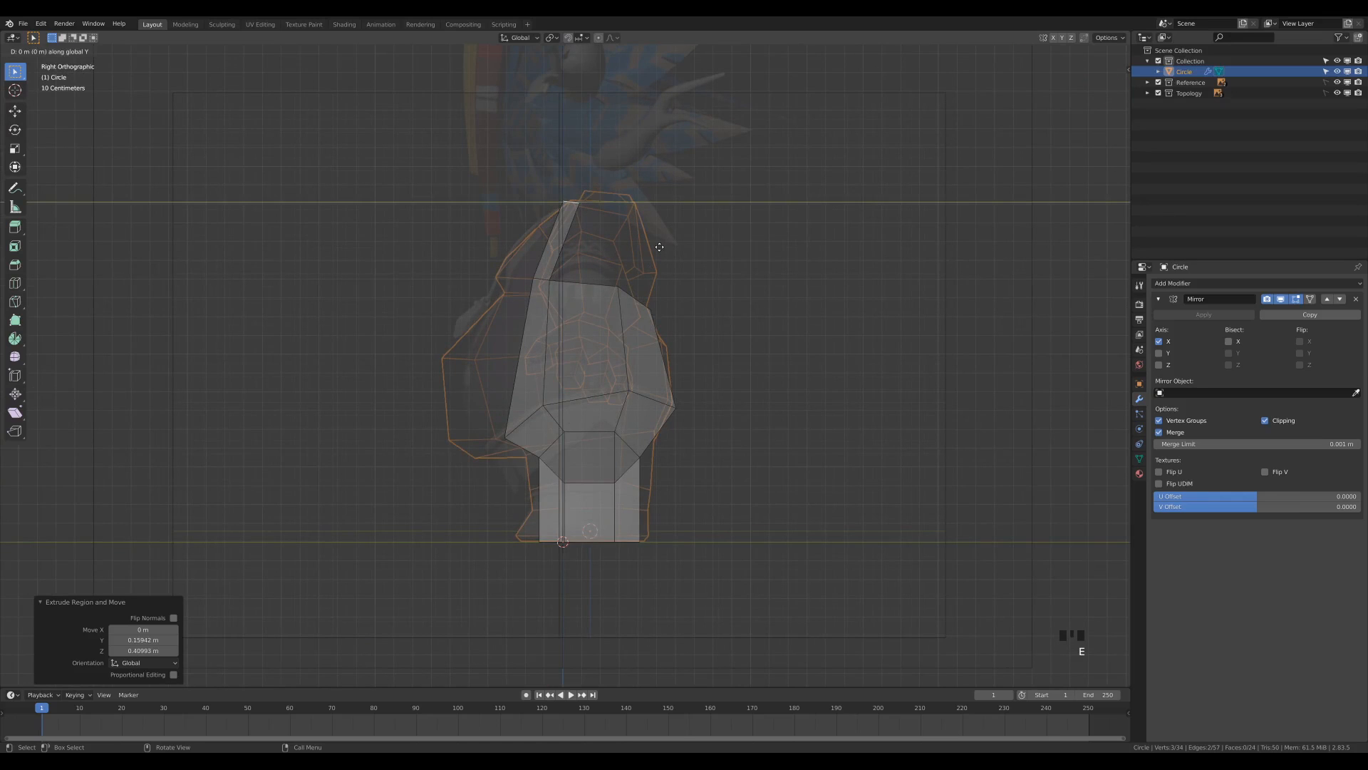
{"action": "left_click", "coordinate": [717, 241]}
Move the inner rear edge of the shoulder top about 0.099 m along Y.
{"action": "middle_click_drag", "start_coordinate": [716, 241], "coordinate": [557, 267]}
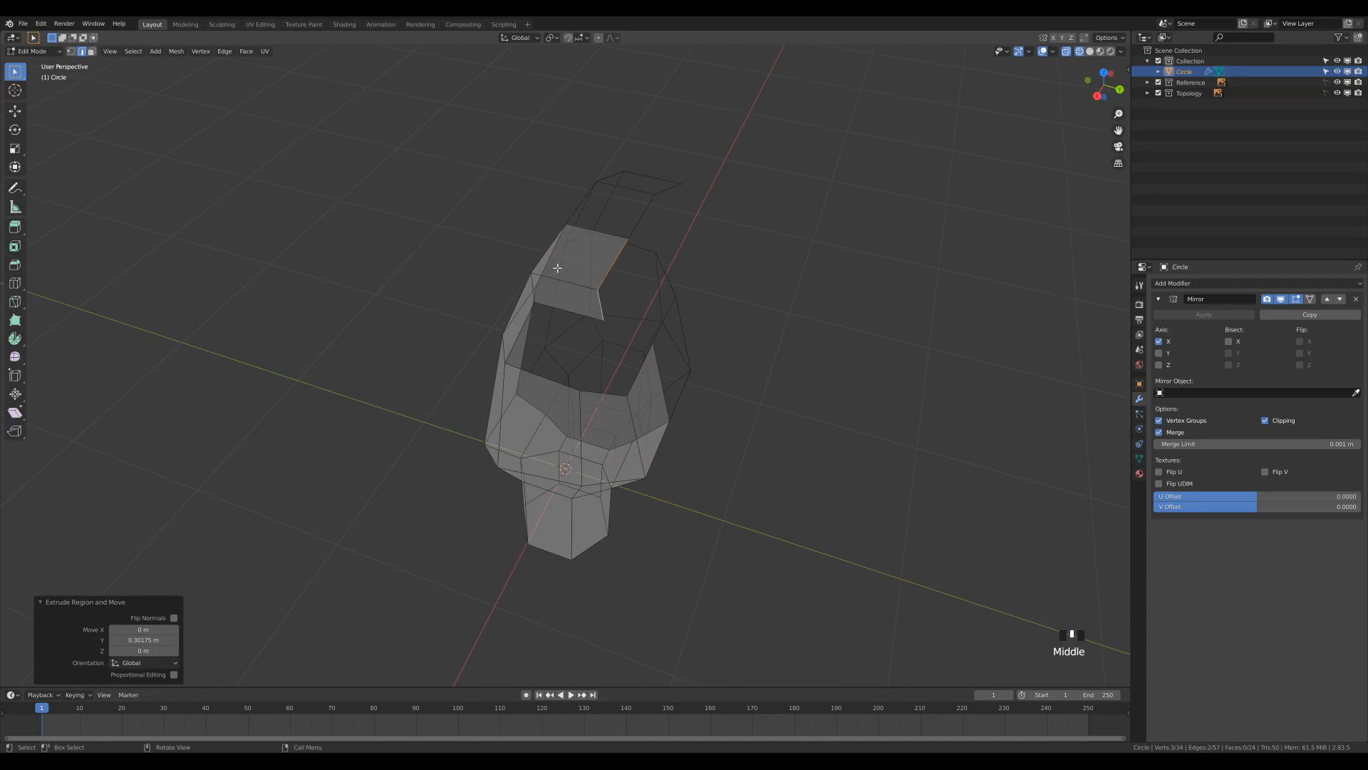
{"action": "left_click", "coordinate": [610, 266]}
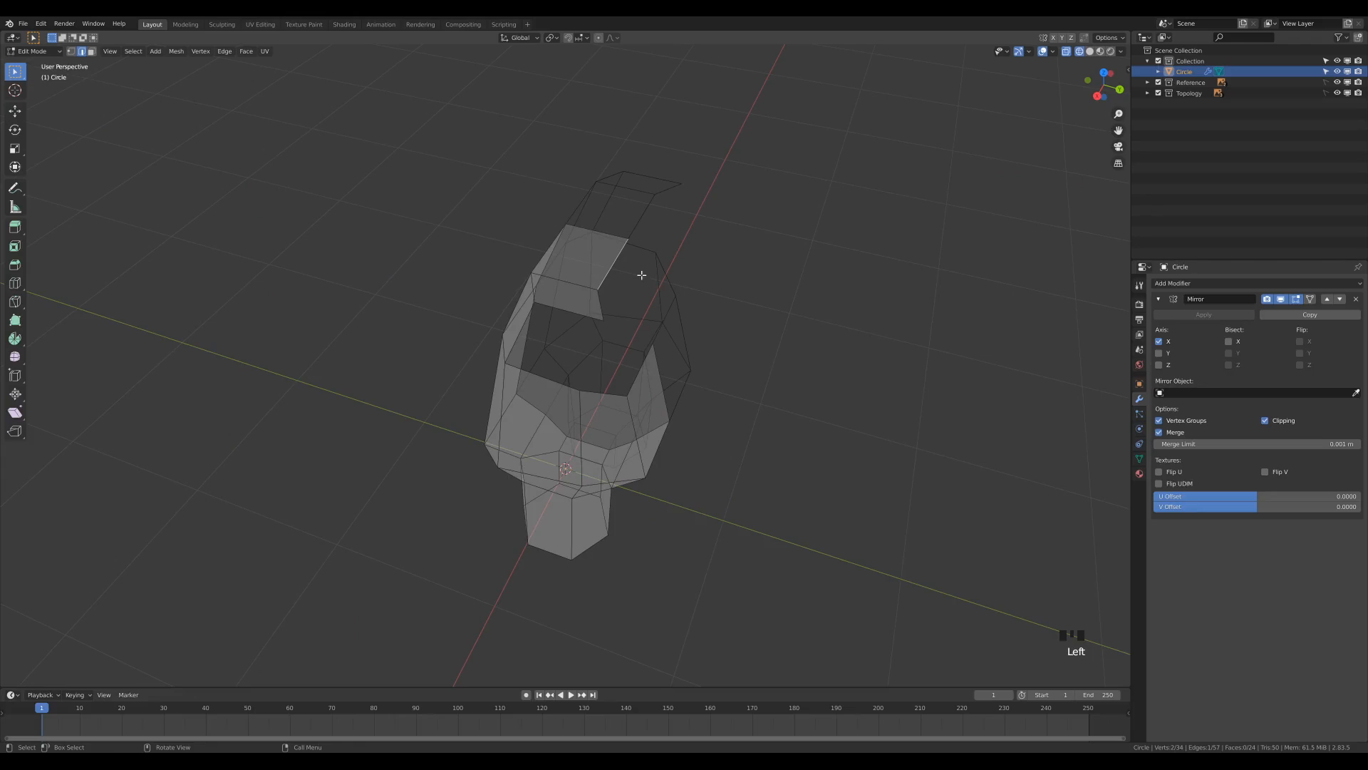
{"action": "key", "text": "g"}
{"action": "key", "text": "y"}
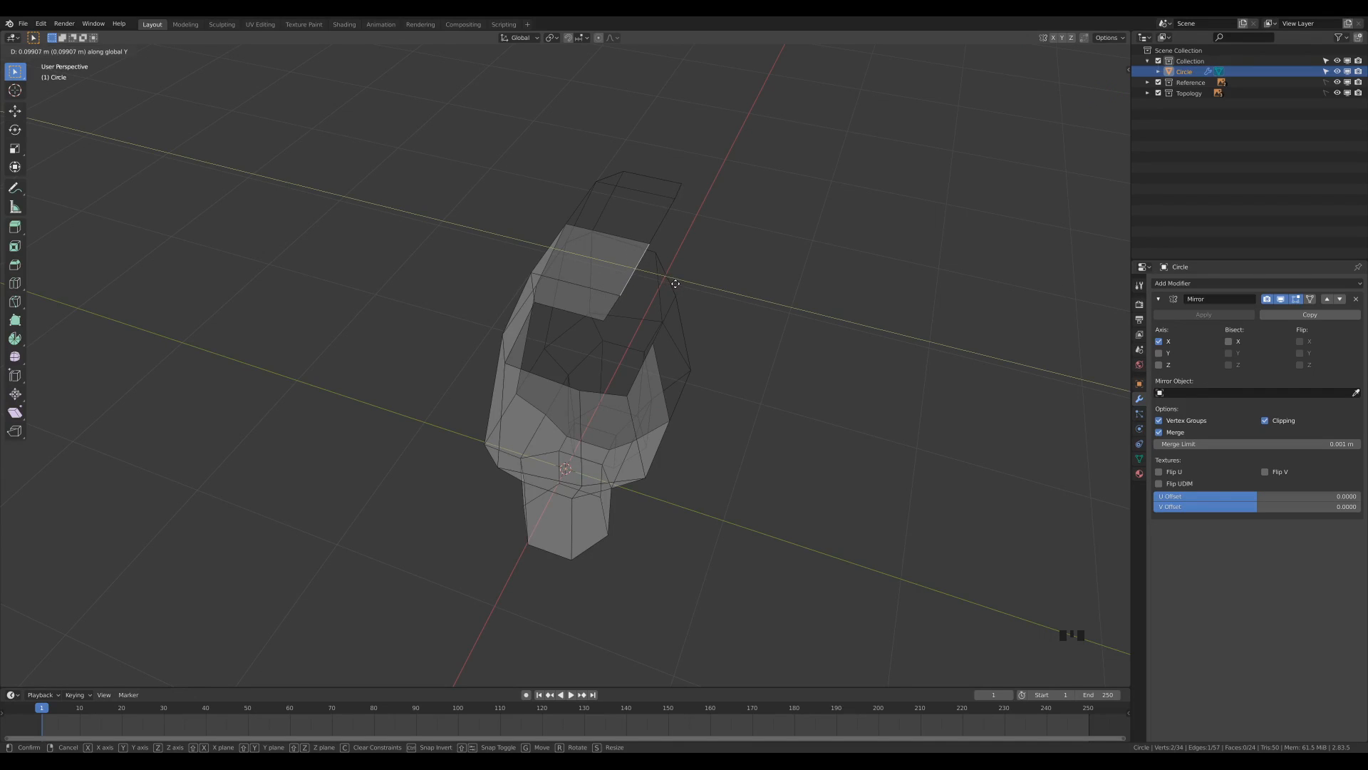
{"action": "left_click", "coordinate": [676, 284]}
Fill two faces between the shoulder top's rear edges and the torso's upper back edges.
{"action": "middle_click_drag", "start_coordinate": [742, 325], "coordinate": [564, 333]}
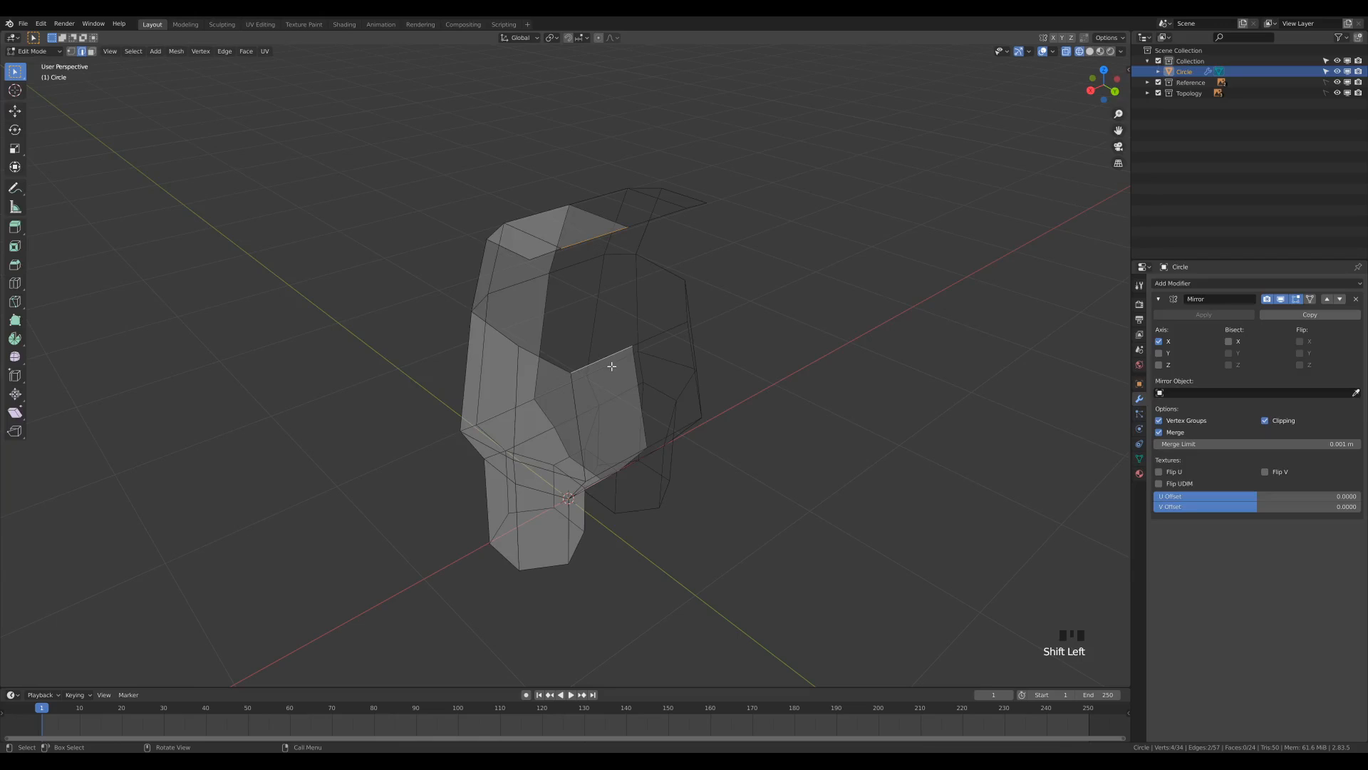
{"action": "key", "text": "f"}
{"action": "left_click", "coordinate": [565, 309]}
{"action": "key", "text": "f"}
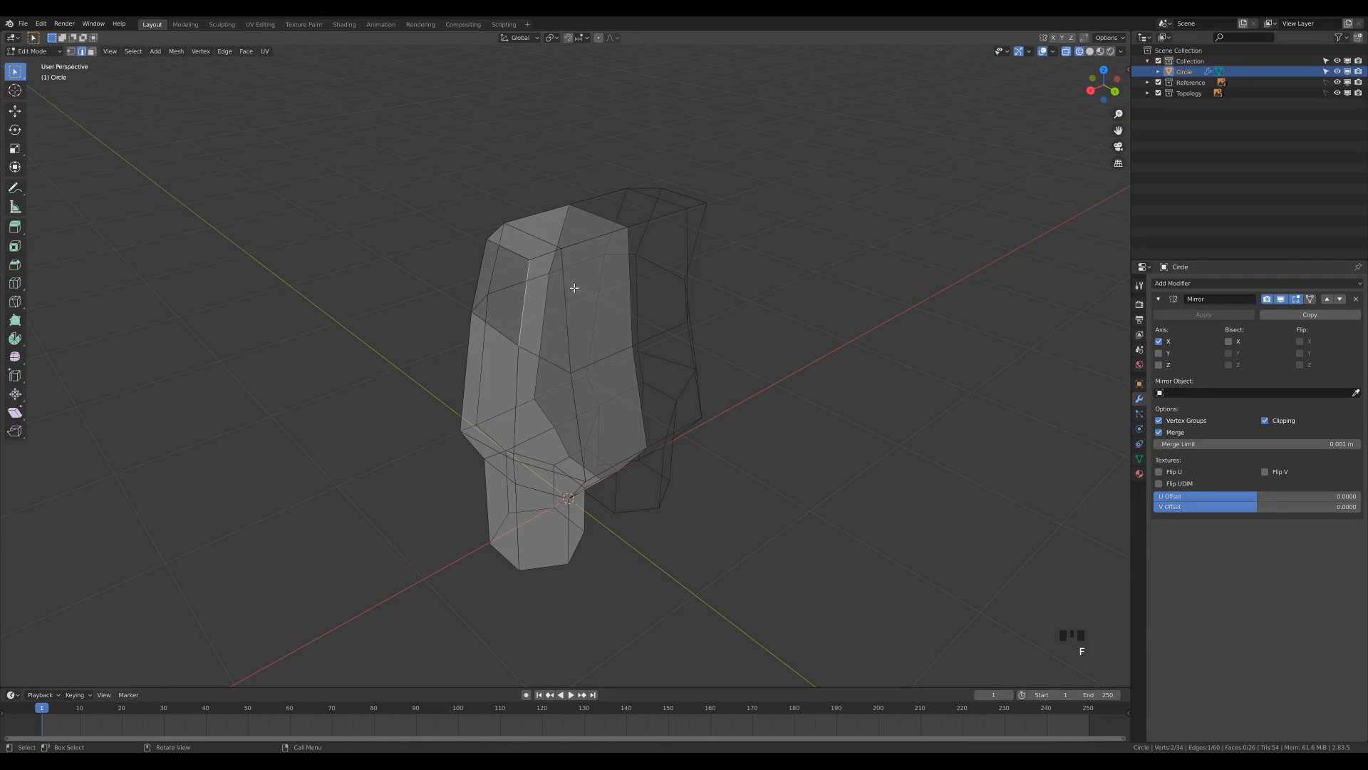
Add one centred horizontal loop cut across the new upper back faces.
{"action": "mouse_move", "coordinate": [808, 321]}
{"action": "middle_mouse_down"}
{"action": "mouse_move", "coordinate": [874, 321]}
{"action": "mouse_move", "coordinate": [820, 324]}
{"action": "middle_mouse_up"}
{"action": "middle_click_drag", "start_coordinate": [799, 268], "coordinate": [718, 309]}
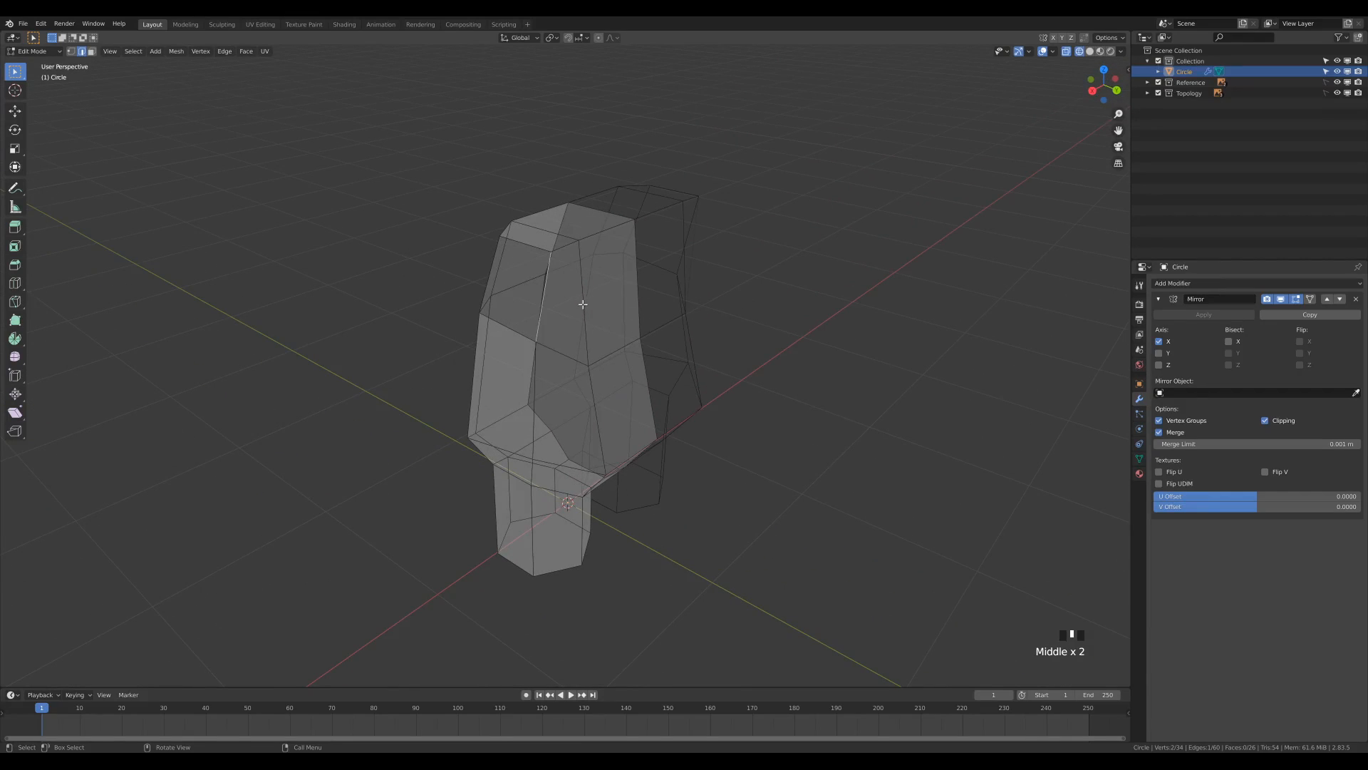
{"action": "key", "text": "ctrl+r"}
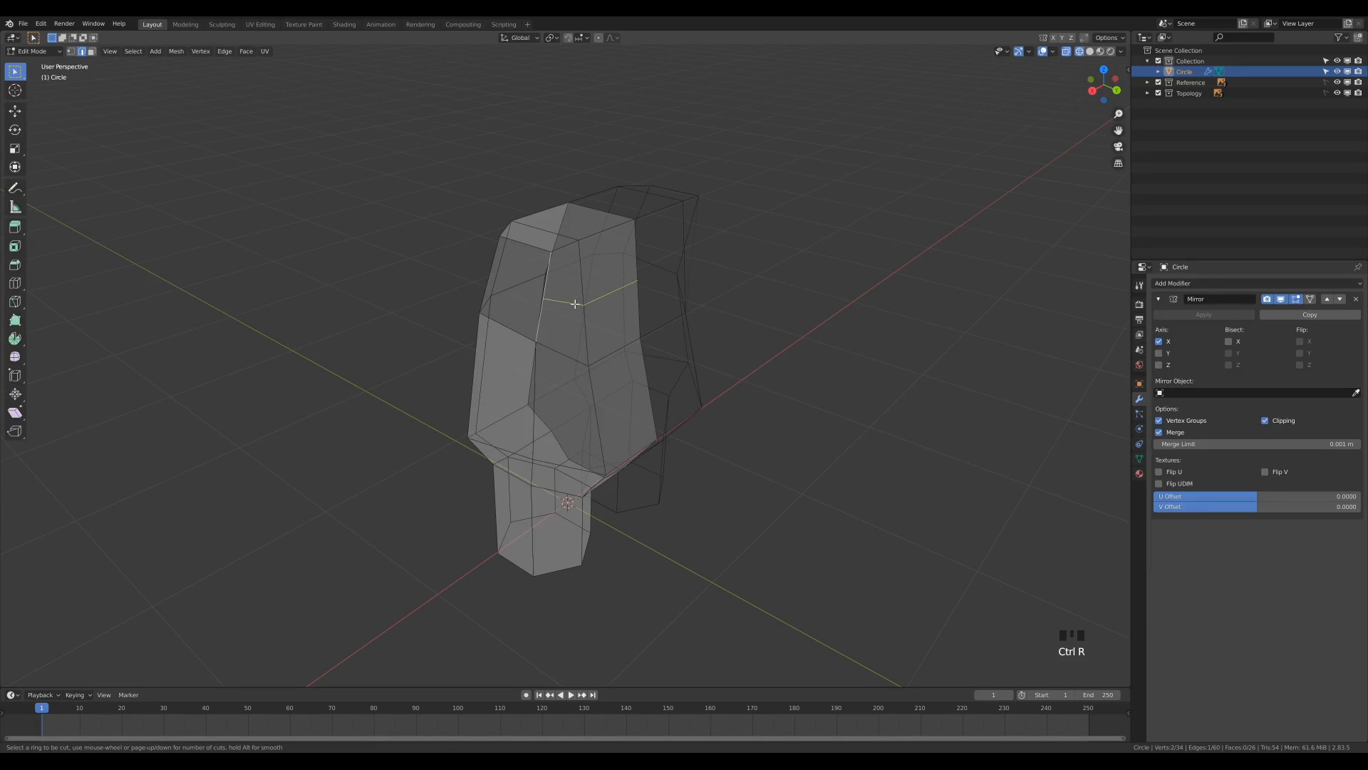
{"action": "left_click", "coordinate": [575, 304]}
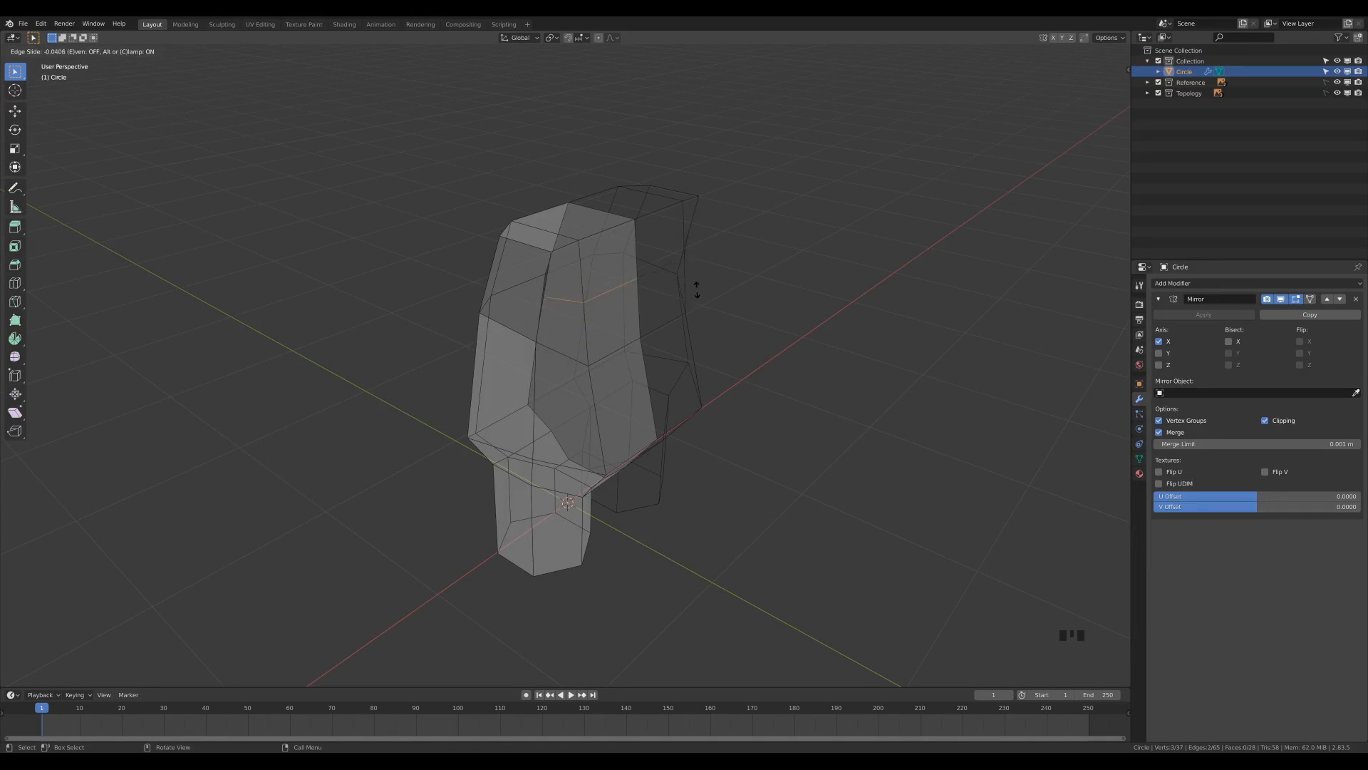
{"action": "right_click", "coordinate": [661, 304]}
Add one centred horizontal loop cut across the upper chest faces.
{"action": "middle_click_drag", "start_coordinate": [523, 316], "coordinate": [592, 269]}
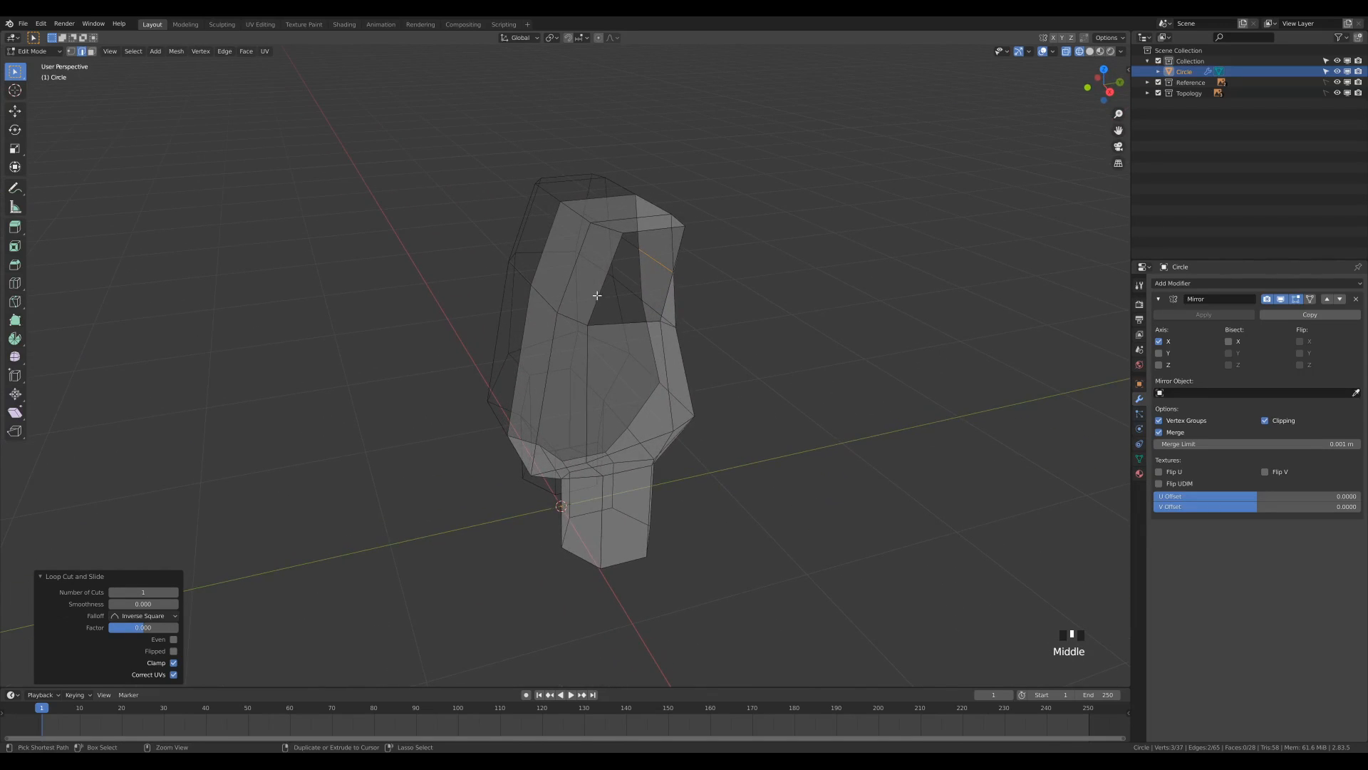
{"action": "key", "text": "ctrl+r"}
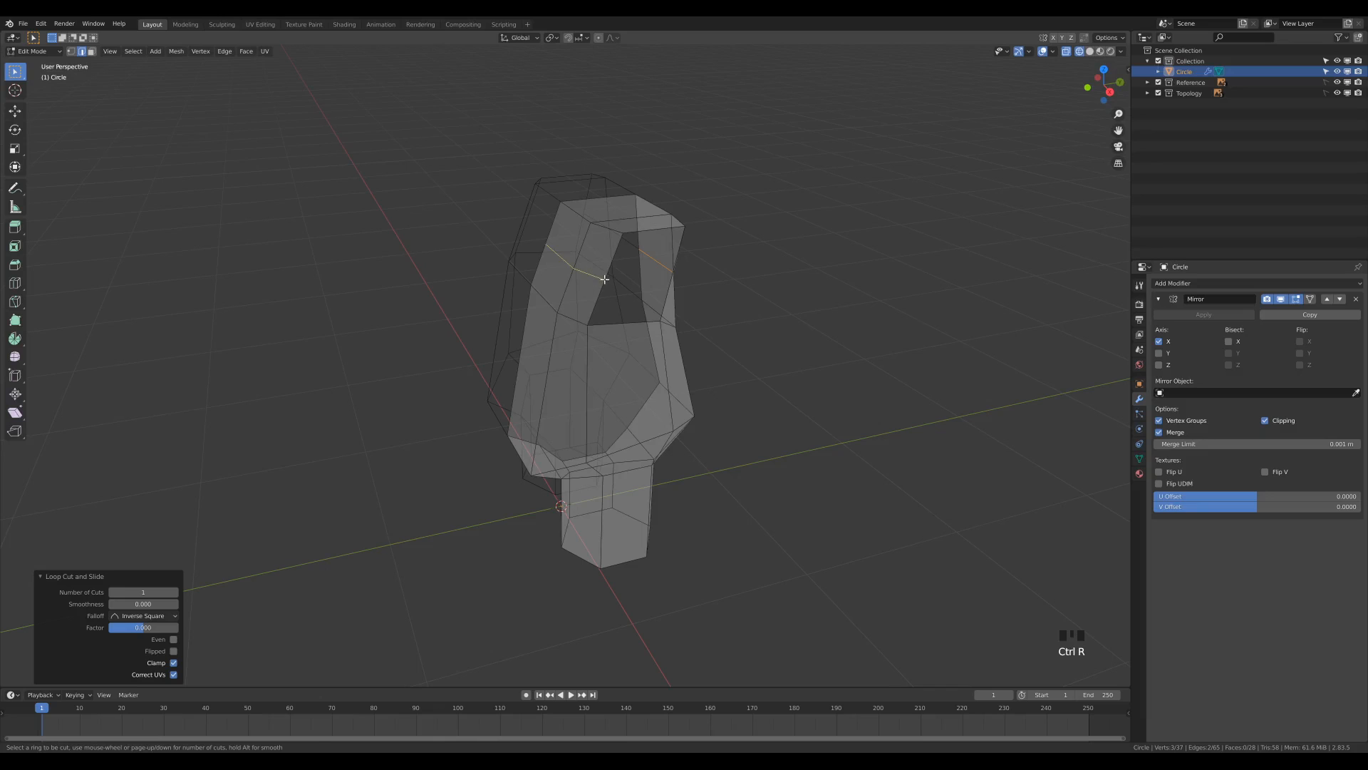
{"action": "left_click", "coordinate": [604, 279]}
{"action": "right_click", "coordinate": [642, 289]}
Select the new horizontal edge loop across the upper back and show it in the side view.
{"action": "middle_click_drag", "start_coordinate": [774, 267], "coordinate": [632, 357]}
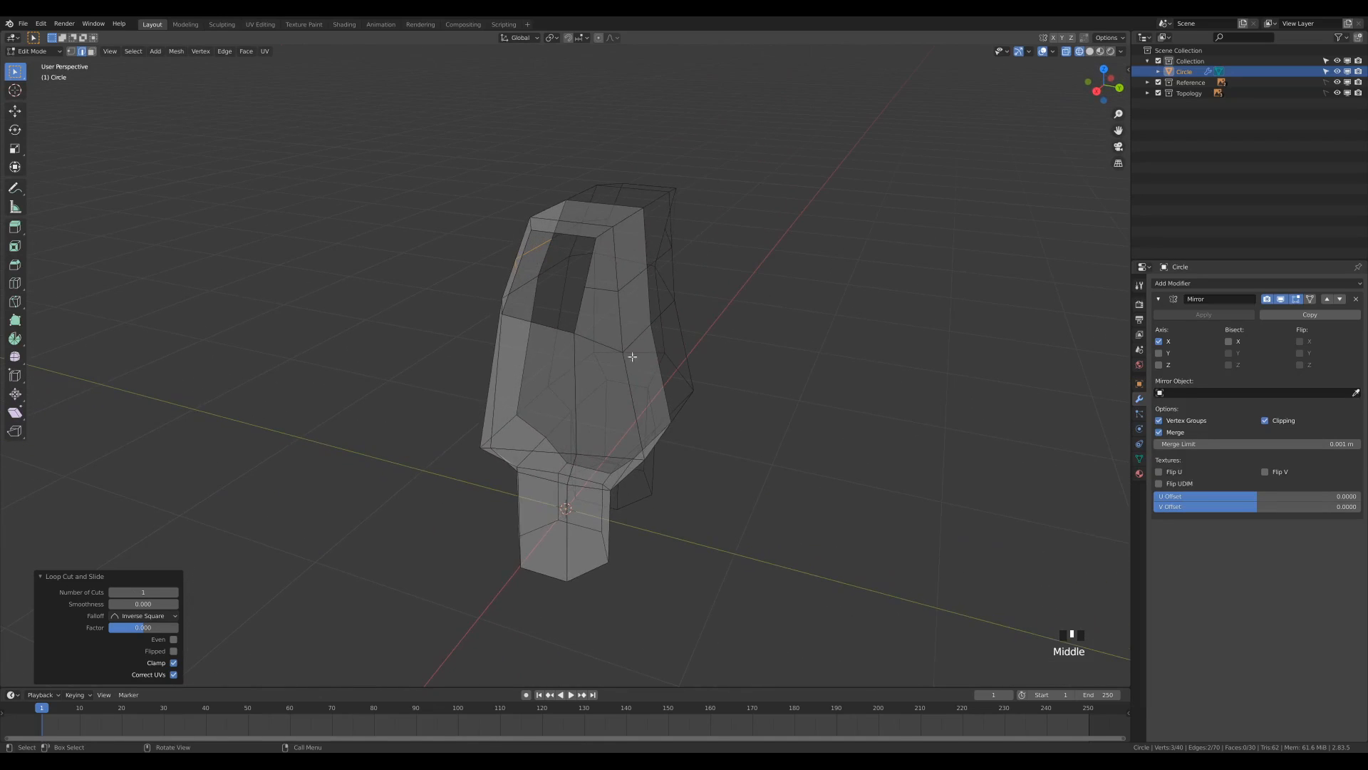
{"action": "left_click", "coordinate": [628, 283], "text": "alt"}
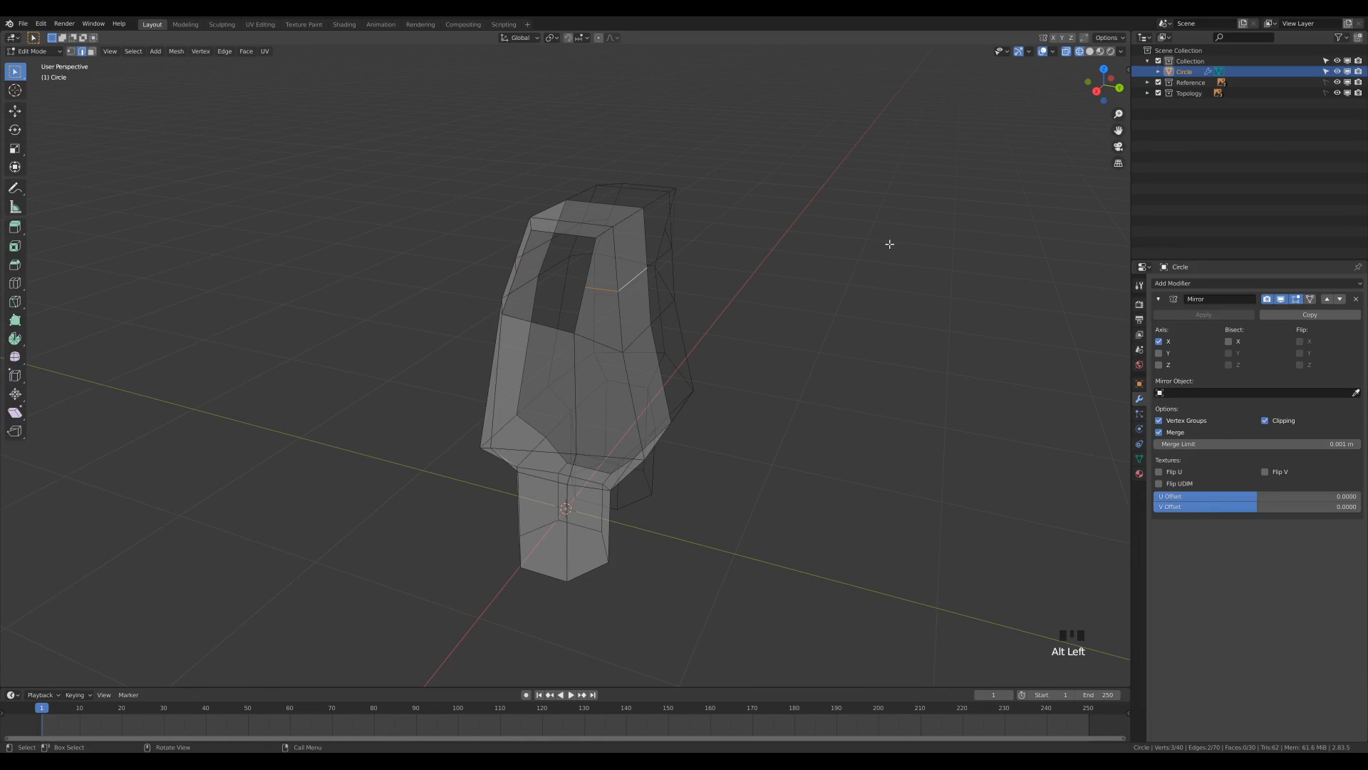
{"action": "key", "text": "KP_3"}
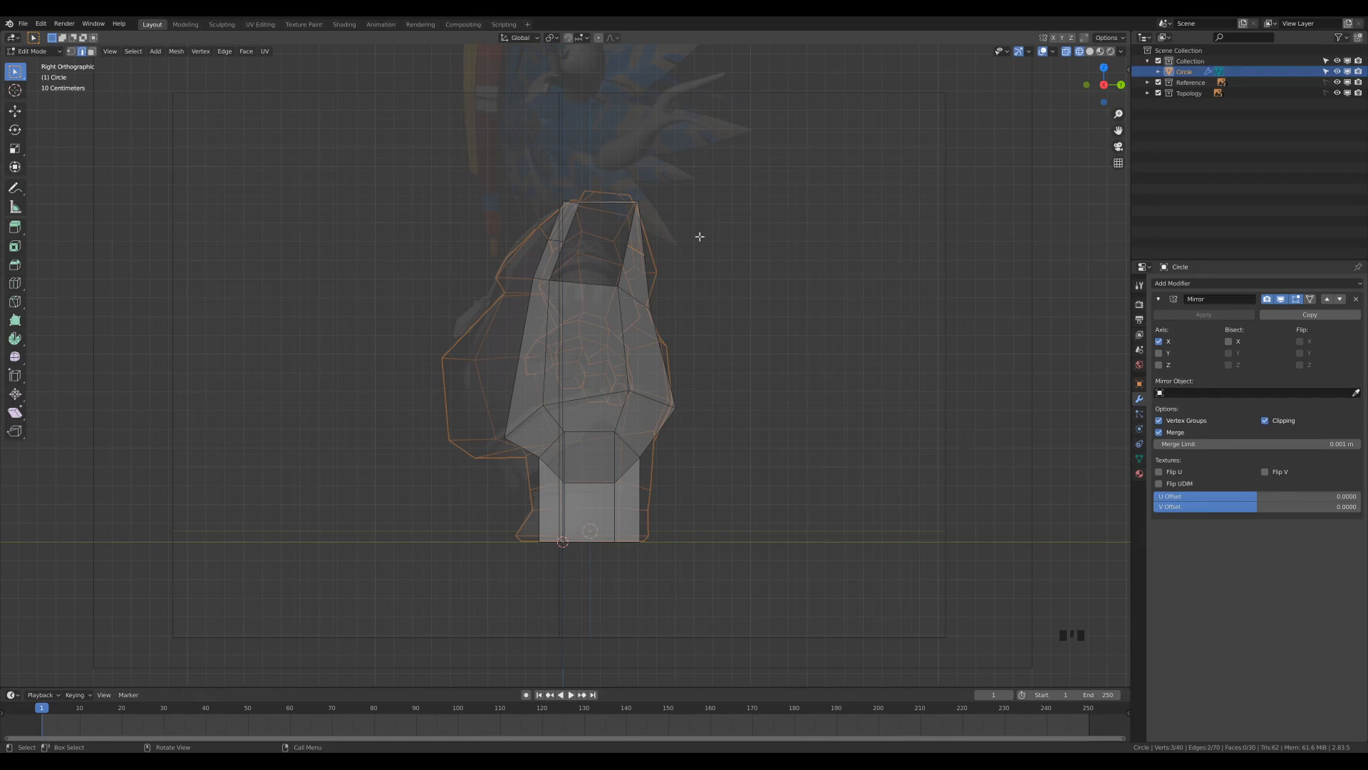
Sketch a freehand annotation outlining the rounded arm opening in the side view.
{"action": "scroll", "coordinate": [746, 314], "scroll_direction": "up", "scroll_amount": 2}
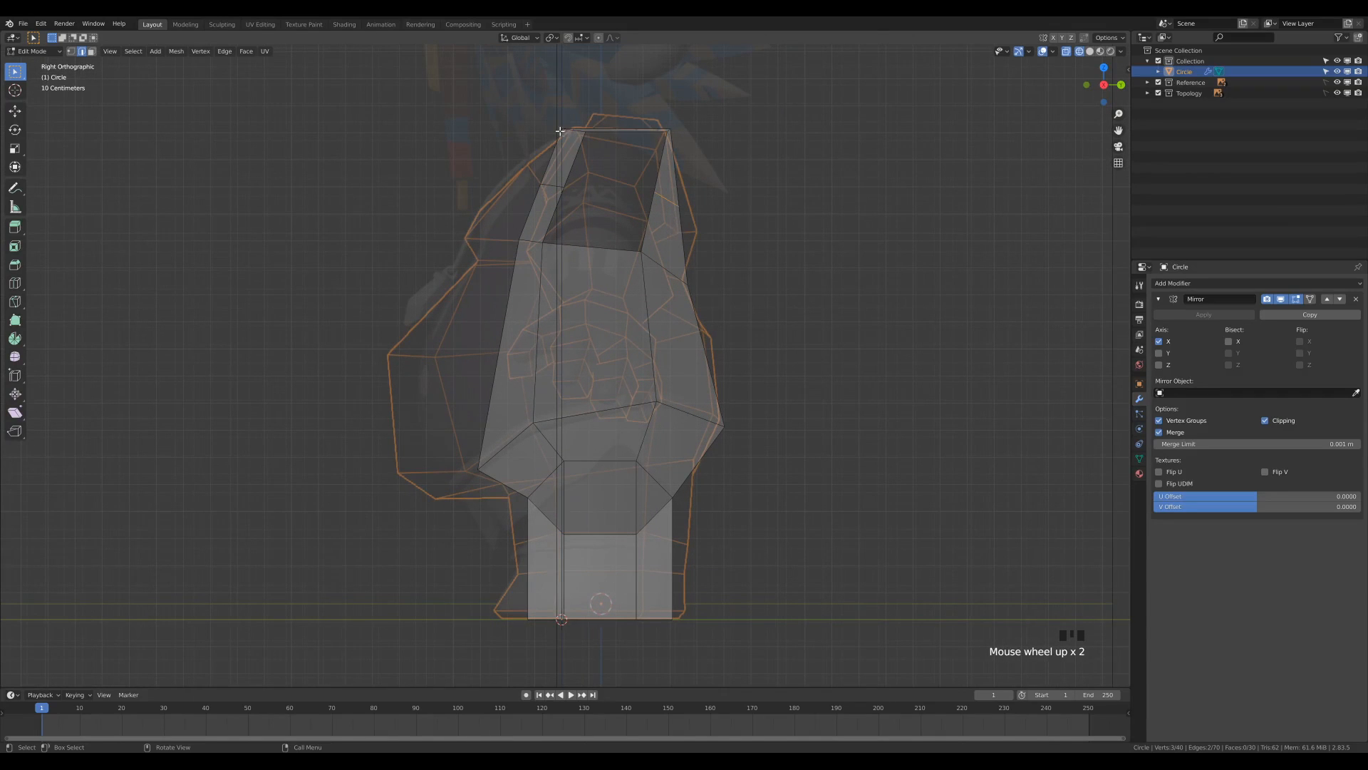
{"action": "left_click", "coordinate": [15, 188]}
{"action": "left_click", "coordinate": [581, 124]}
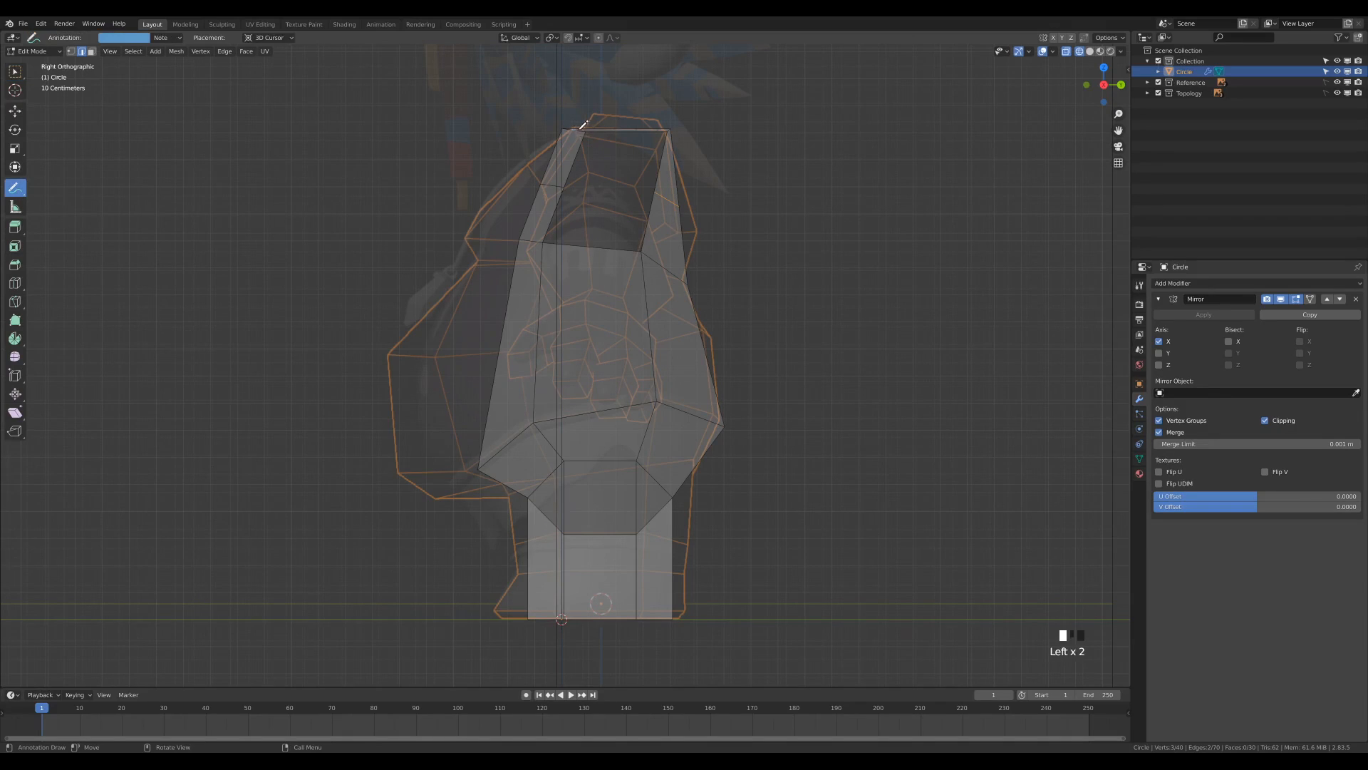
{"action": "left_click_drag", "start_coordinate": [670, 142], "coordinate": [677, 232]}
{"action": "mouse_move", "coordinate": [572, 253]}
{"action": "left_mouse_down"}
{"action": "mouse_move", "coordinate": [559, 217]}
{"action": "mouse_move", "coordinate": [570, 126]}
{"action": "left_mouse_up"}
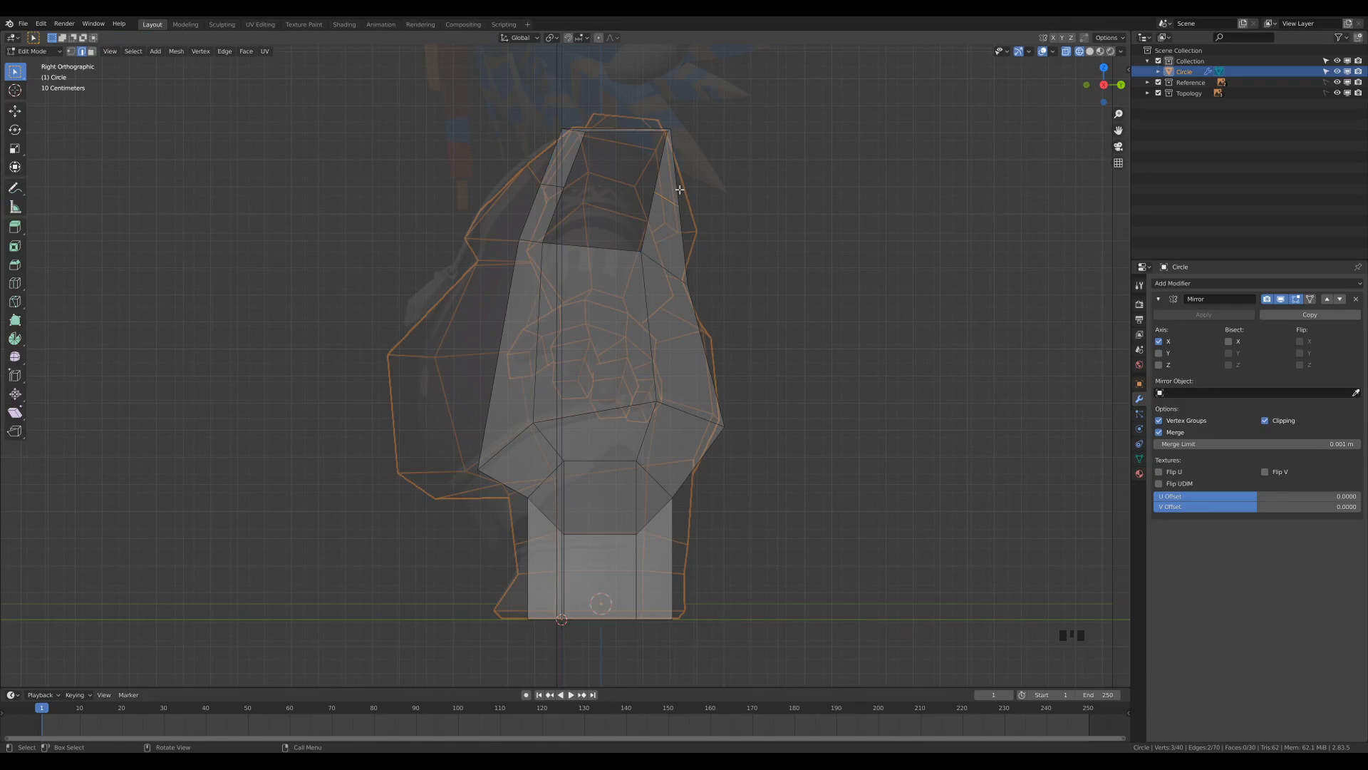
Move the upper back loop about 0.04 m in Y and -0.111 m in Z, and reposition the arm opening's lower rear vertex.
{"action": "key", "text": "g"}
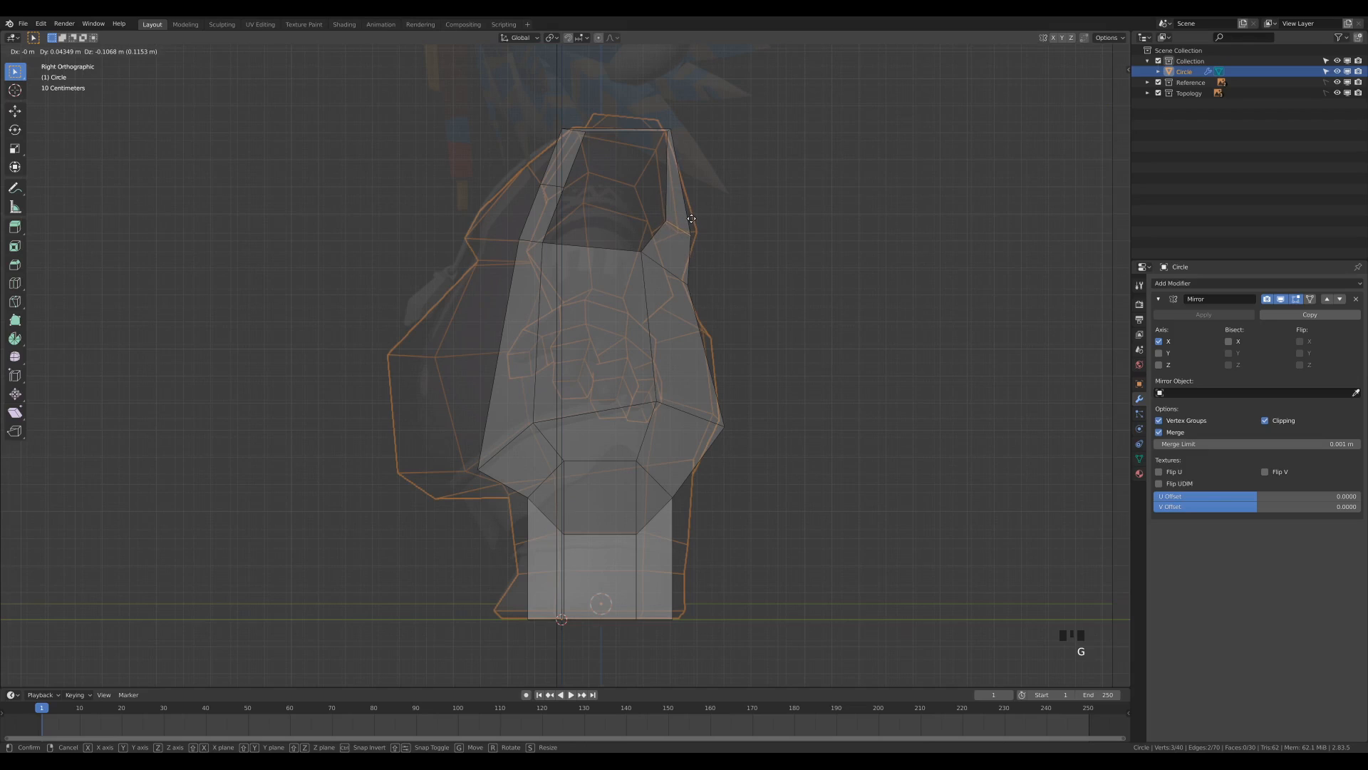
{"action": "left_click", "coordinate": [690, 220]}
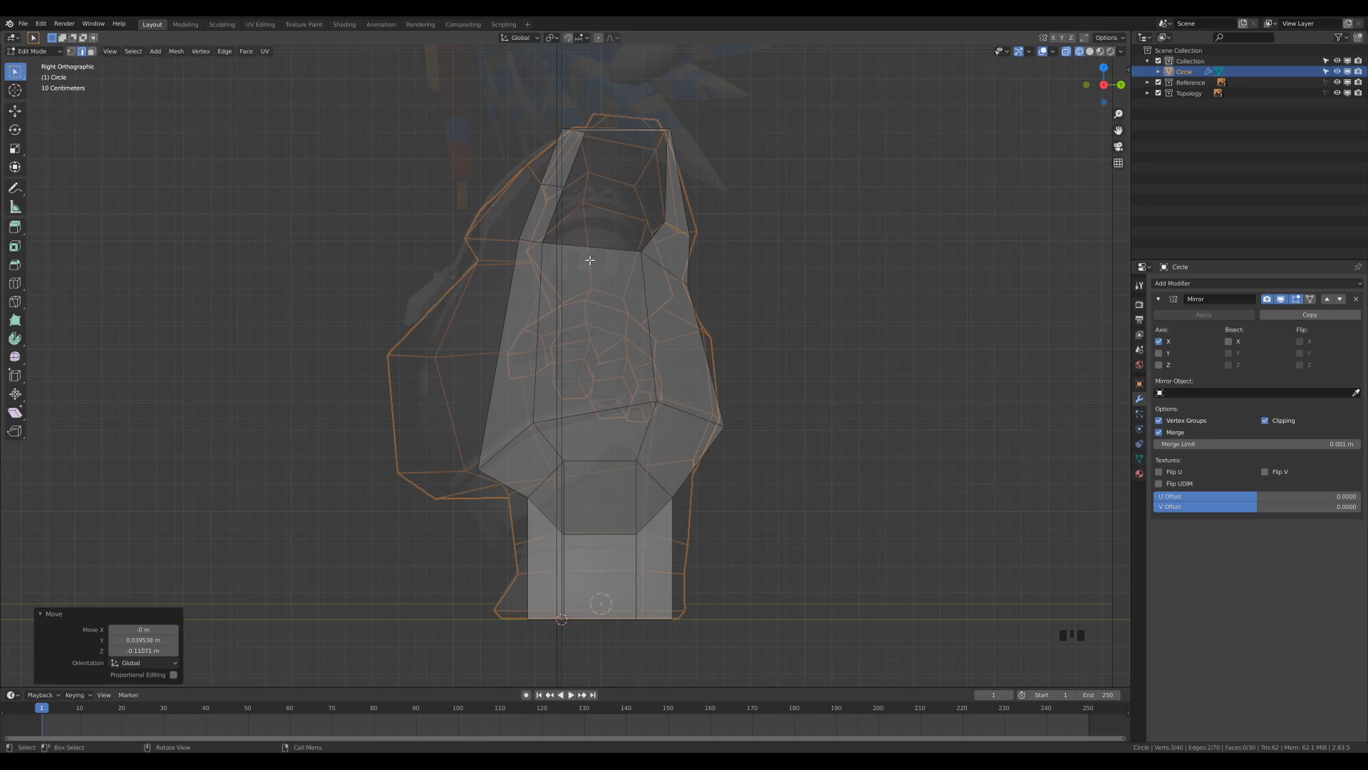
{"action": "key", "text": "1"}
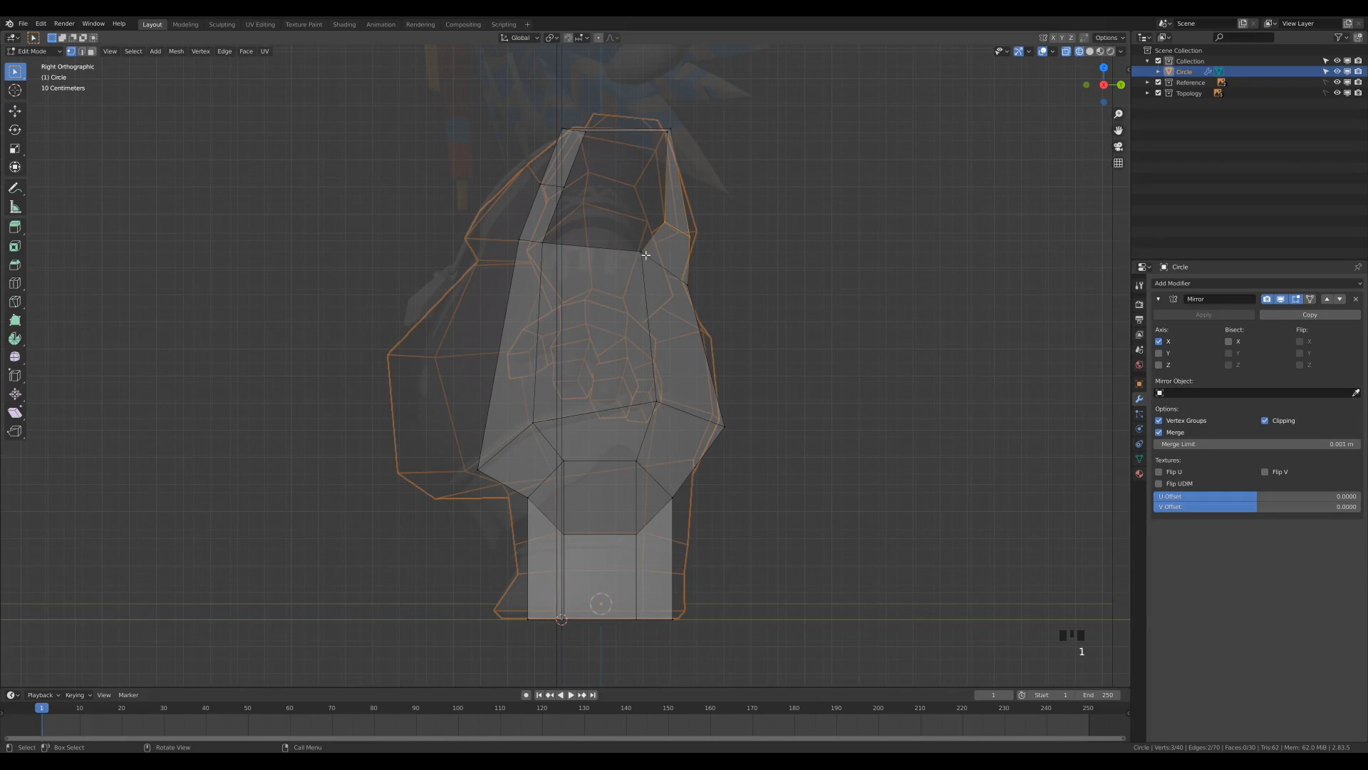
{"action": "left_click", "coordinate": [642, 257]}
{"action": "key", "text": "g"}
{"action": "left_click", "coordinate": [623, 280]}
Reposition the arm opening's lower front and middle front vertices to round its front side.
{"action": "left_click", "coordinate": [559, 266]}
{"action": "key", "text": "g"}
{"action": "left_click", "coordinate": [574, 261]}
{"action": "left_click", "coordinate": [544, 188]}
{"action": "key", "text": "g"}
{"action": "left_click", "coordinate": [548, 200]}
{"action": "left_click", "coordinate": [574, 258]}
{"action": "key", "text": "g"}
{"action": "left_click", "coordinate": [563, 253]}
Adjust the upper front and upper rear corner vertices of the arm opening to round its top.
{"action": "left_click", "coordinate": [586, 137]}
{"action": "key", "text": "g"}
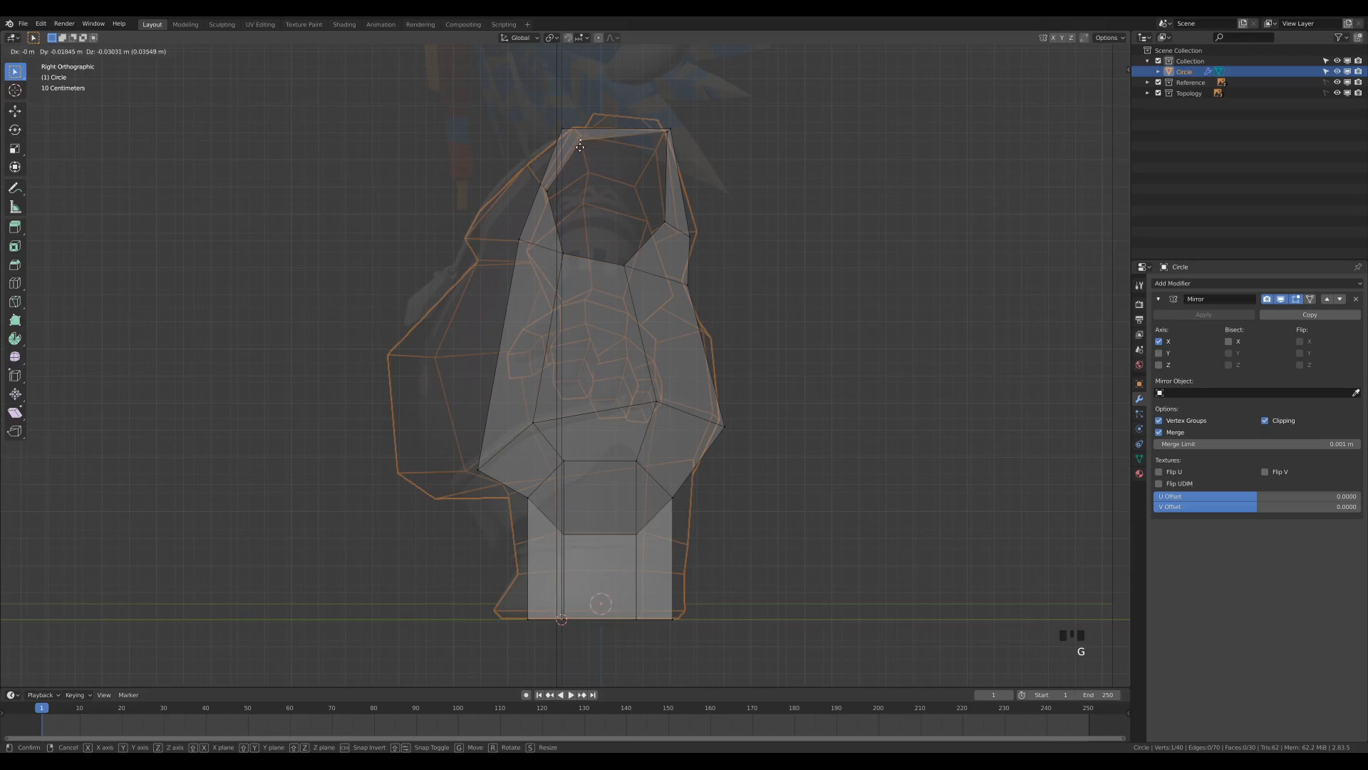
{"action": "left_click", "coordinate": [656, 132]}
{"action": "key", "text": "g"}
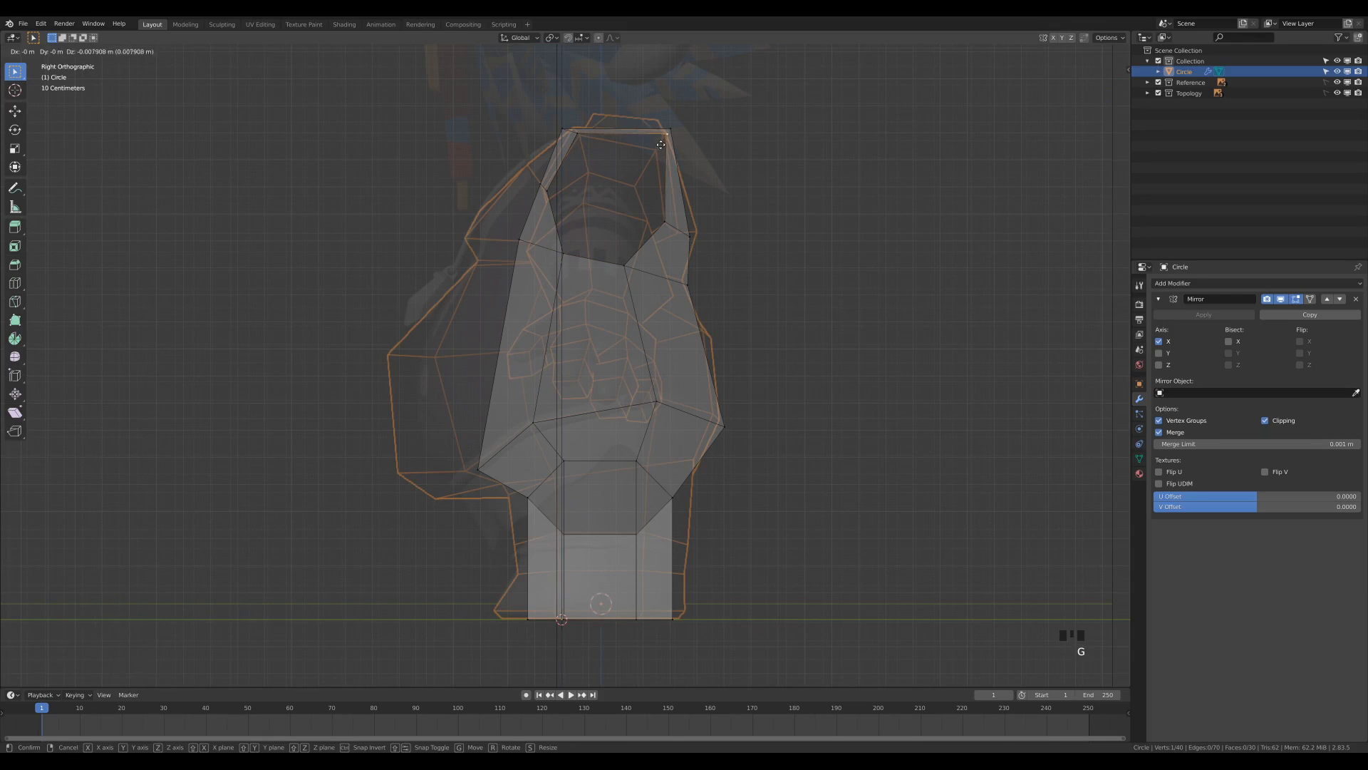
{"action": "left_click", "coordinate": [653, 154]}
{"action": "left_click", "coordinate": [579, 135]}
{"action": "key", "text": "g"}
{"action": "left_click", "coordinate": [598, 141]}
{"action": "left_click", "coordinate": [657, 134]}
{"action": "key", "text": "g"}
{"action": "left_click", "coordinate": [659, 147]}
Extrude the three upper edges of the arm opening about 0.121 m in X and -0.009 m in Z, and rotate them about 18 degrees.
{"action": "middle_click_drag", "start_coordinate": [592, 224], "coordinate": [843, 259]}
{"action": "left_click", "coordinate": [871, 234]}
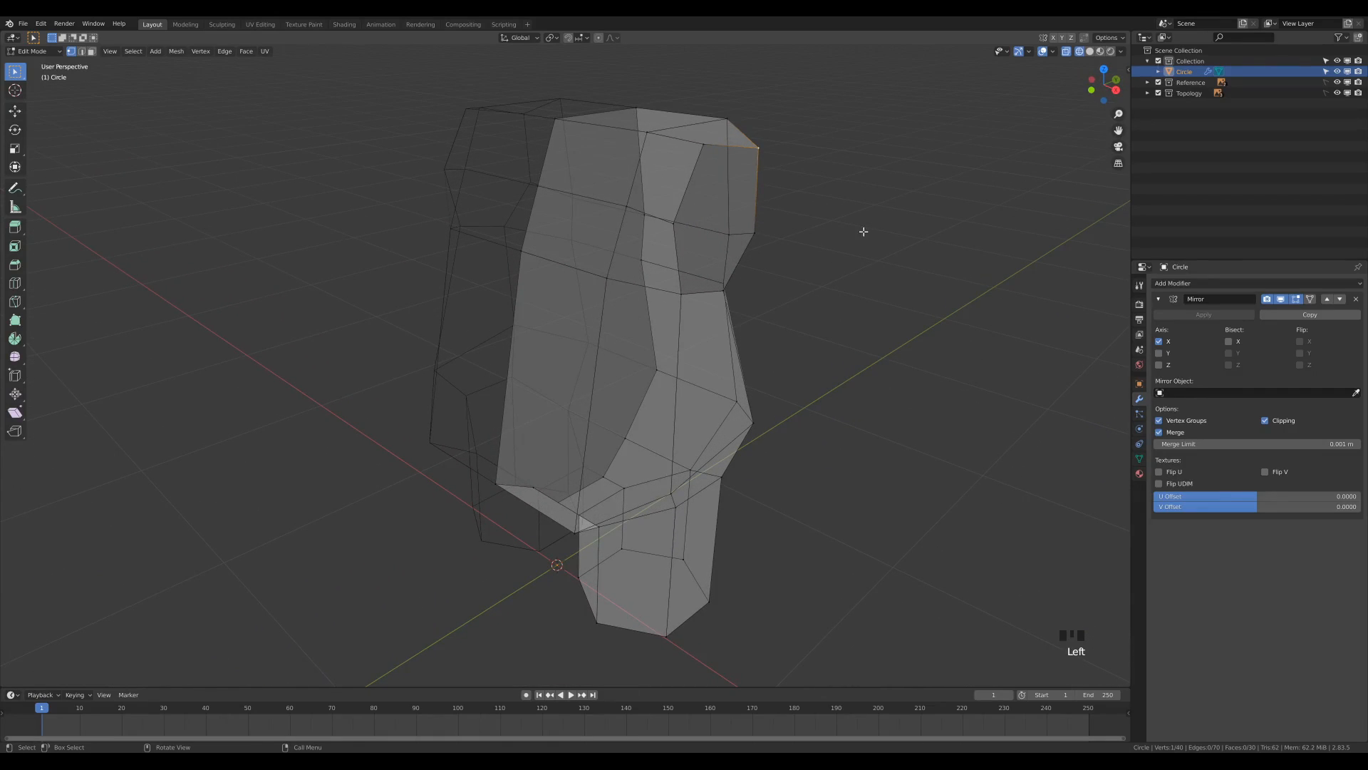
{"action": "key", "text": "2"}
{"action": "left_click", "coordinate": [686, 186]}
{"action": "middle_click_drag", "start_coordinate": [889, 207], "coordinate": [876, 211]}
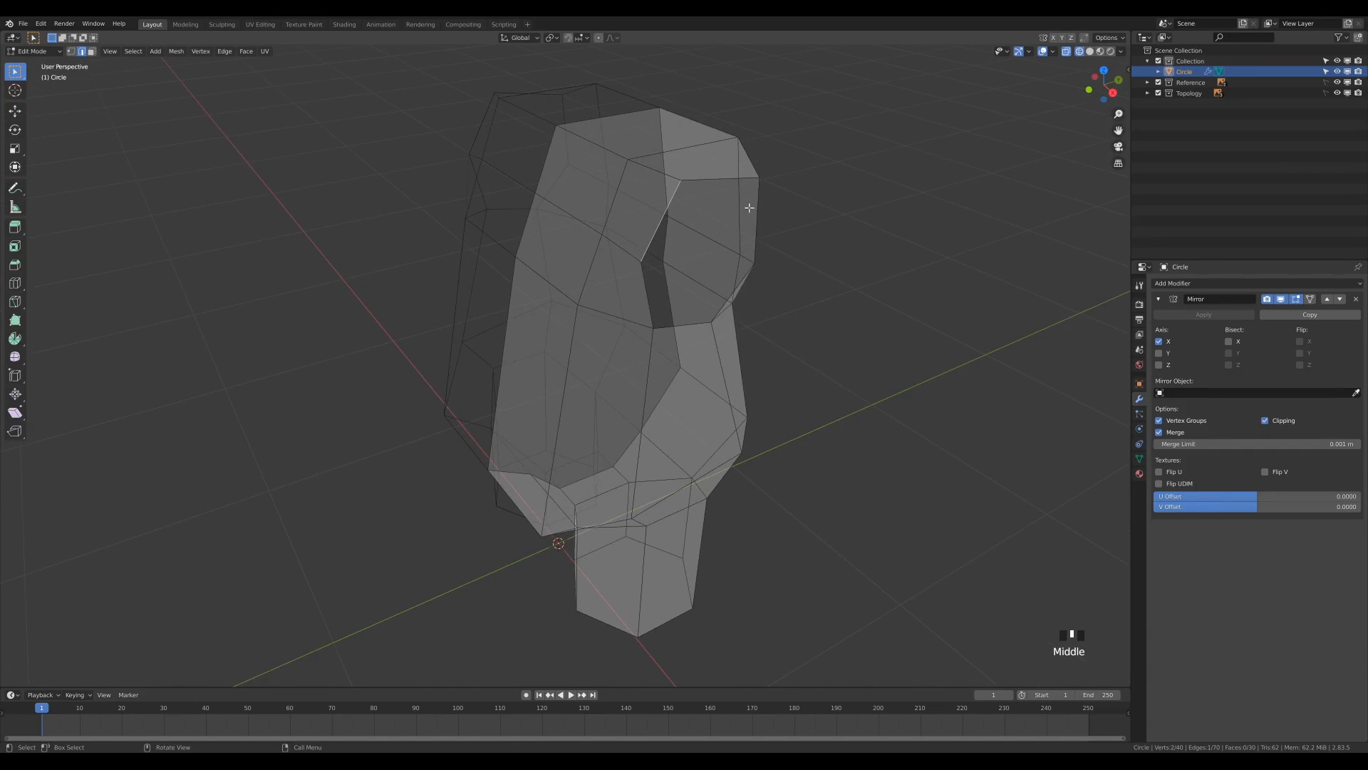
{"action": "left_click", "coordinate": [646, 227], "text": "ctrl"}
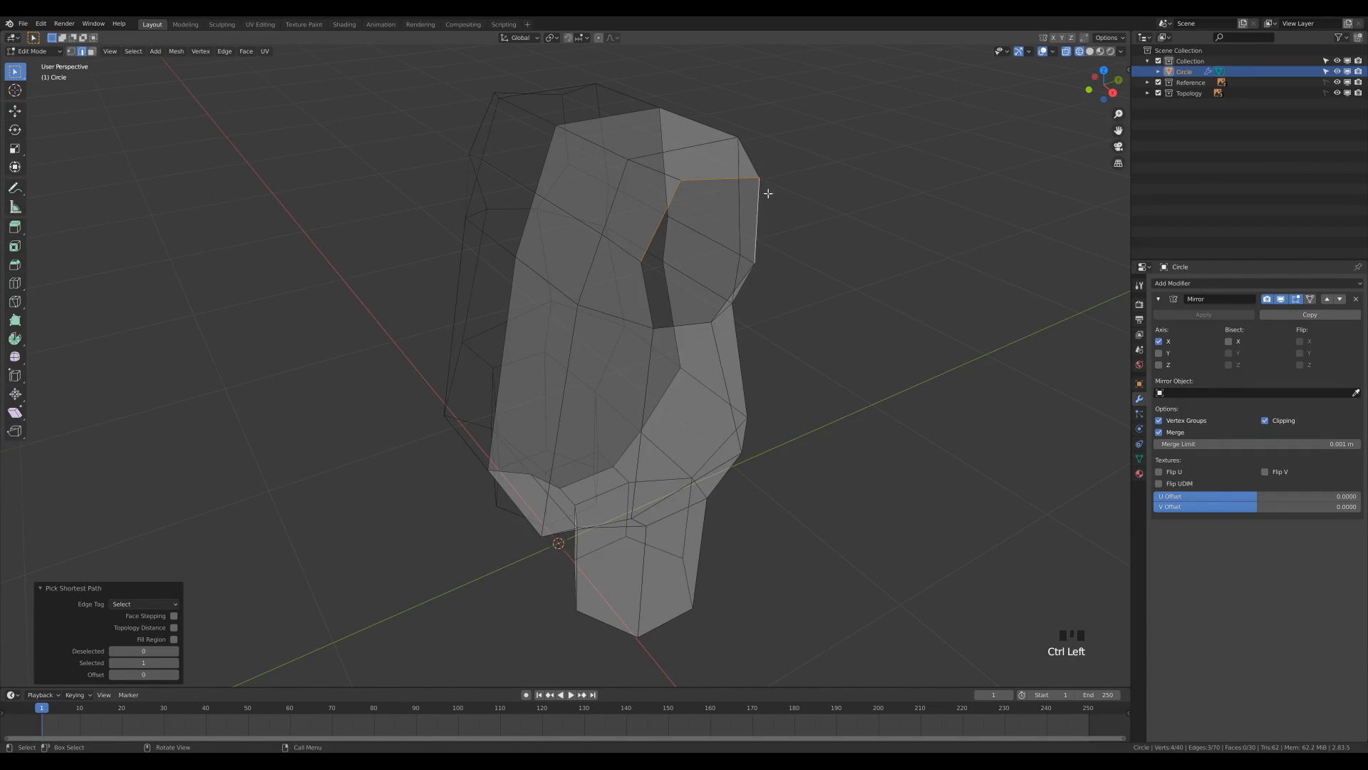
{"action": "middle_click_drag", "start_coordinate": [862, 230], "coordinate": [901, 212]}
{"action": "key", "text": "KP_1"}
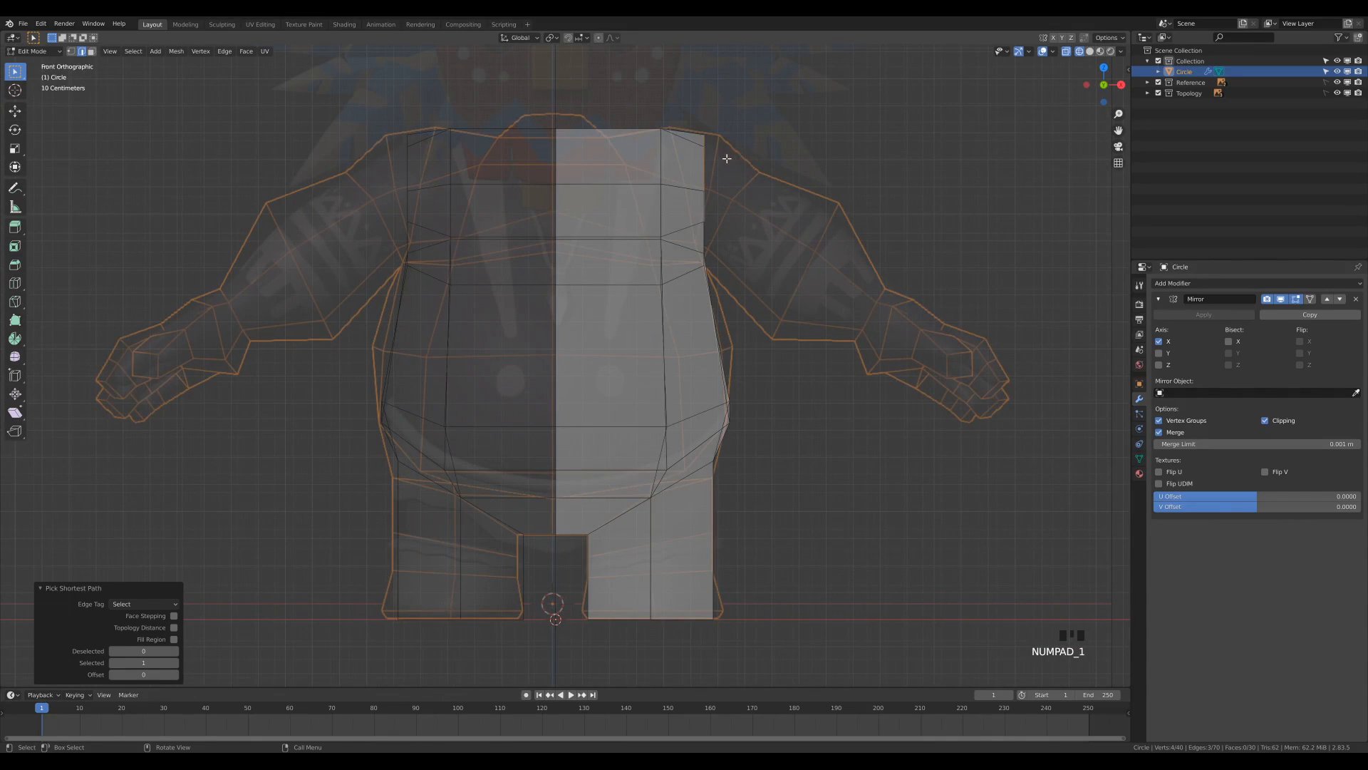
{"action": "key", "text": "e"}
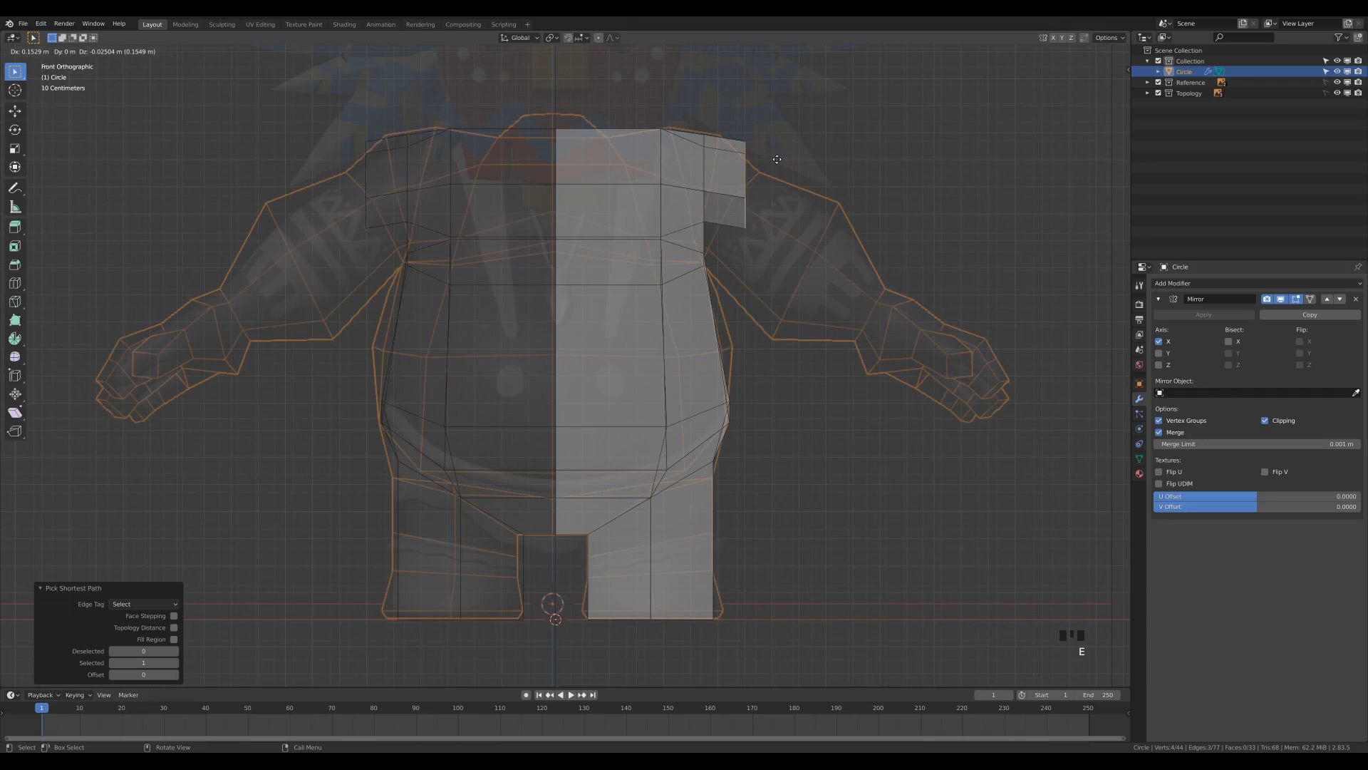
{"action": "left_click", "coordinate": [768, 154]}
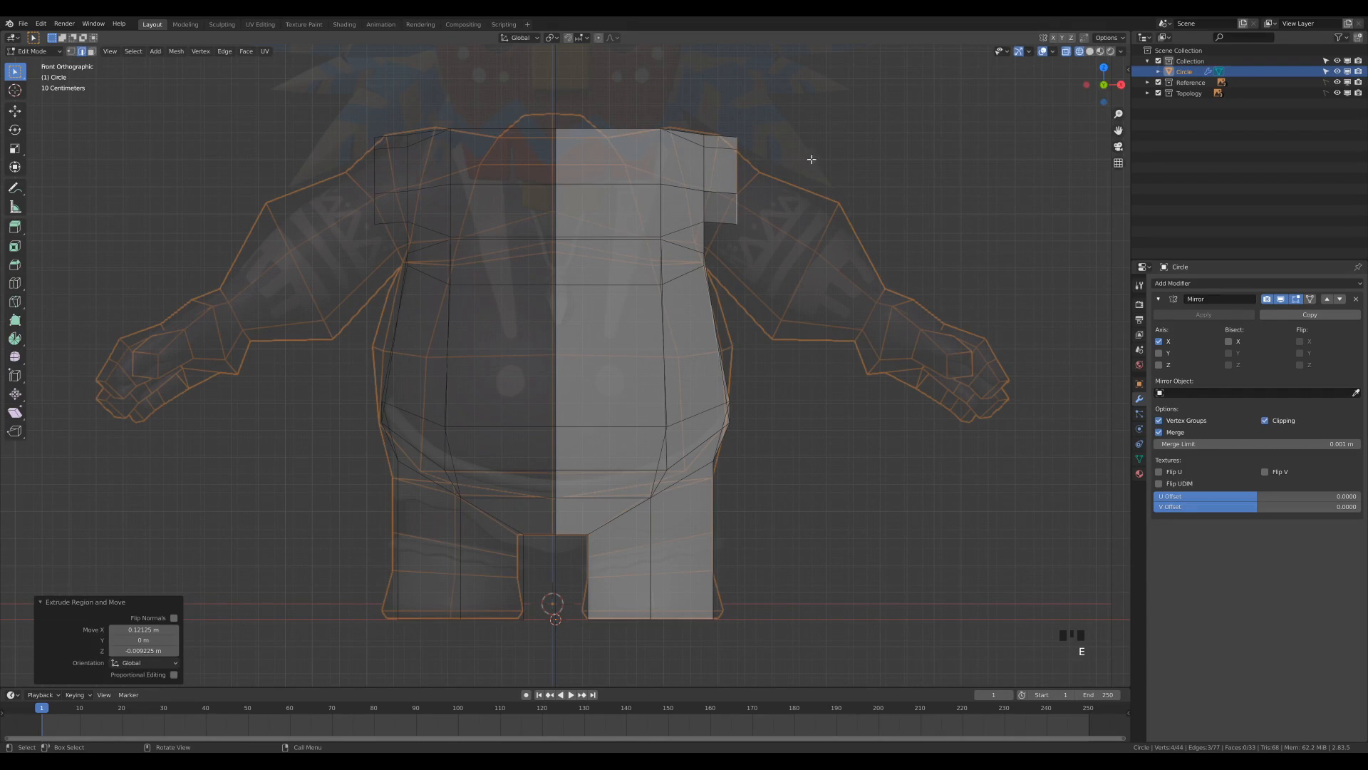
{"action": "key", "text": "r"}
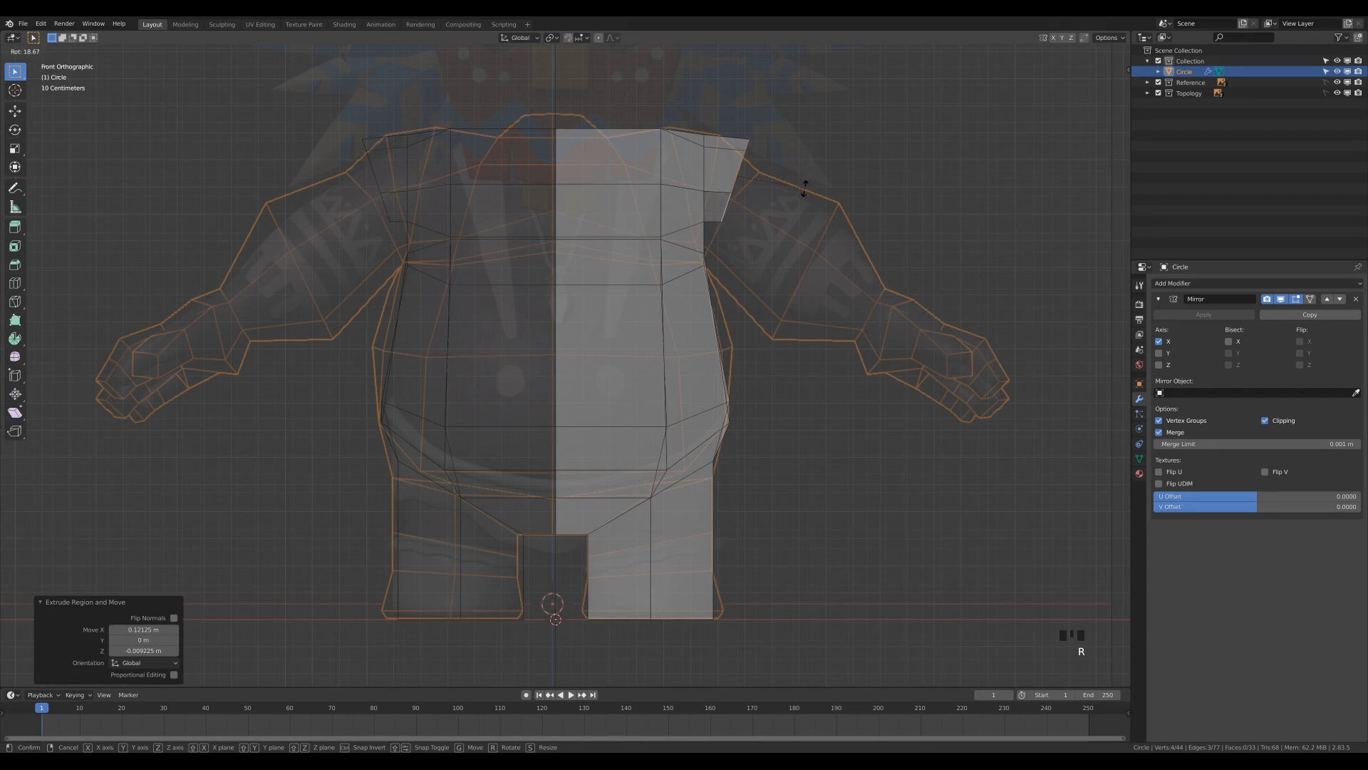
{"action": "left_click", "coordinate": [804, 189]}
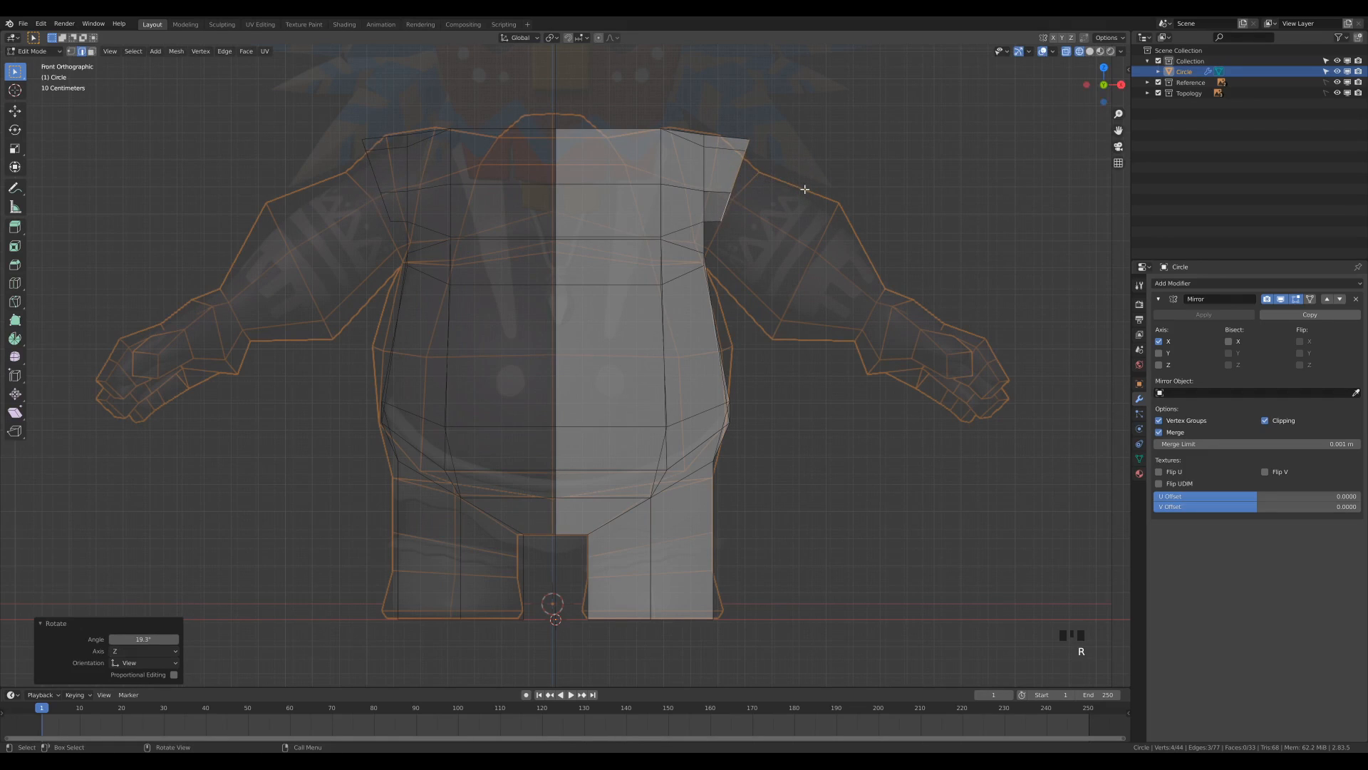
Fill the front and rear gaps between the extruded shoulder and the lower side edges of the arm opening with triangular faces.
{"action": "middle_click_drag", "start_coordinate": [780, 261], "coordinate": [837, 327]}
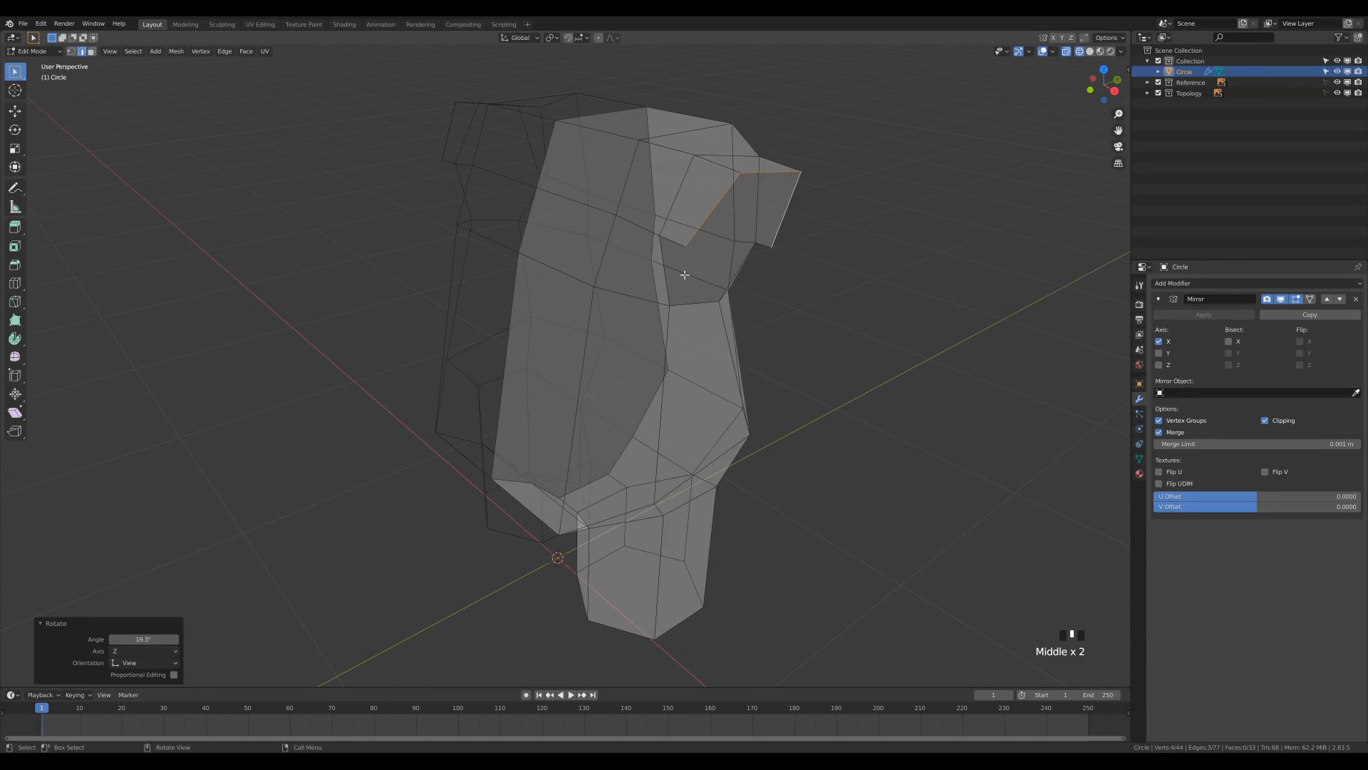
{"action": "left_click", "coordinate": [673, 240]}
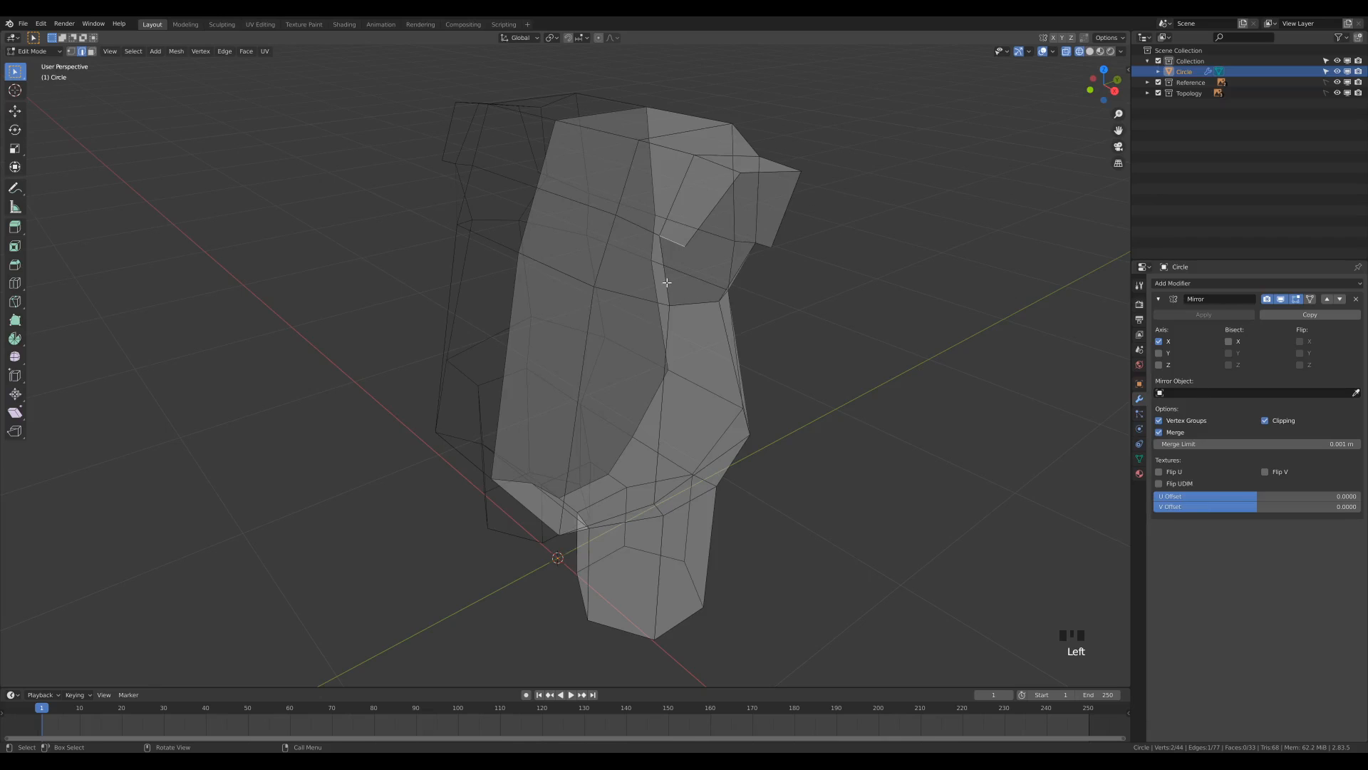
{"action": "left_click", "coordinate": [667, 285], "text": "shift"}
{"action": "key", "text": "f"}
{"action": "middle_click_drag", "start_coordinate": [776, 256], "coordinate": [486, 287]}
{"action": "left_click", "coordinate": [482, 305], "text": "shift"}
{"action": "key", "text": "f"}
{"action": "middle_click_drag", "start_coordinate": [595, 343], "coordinate": [700, 336]}
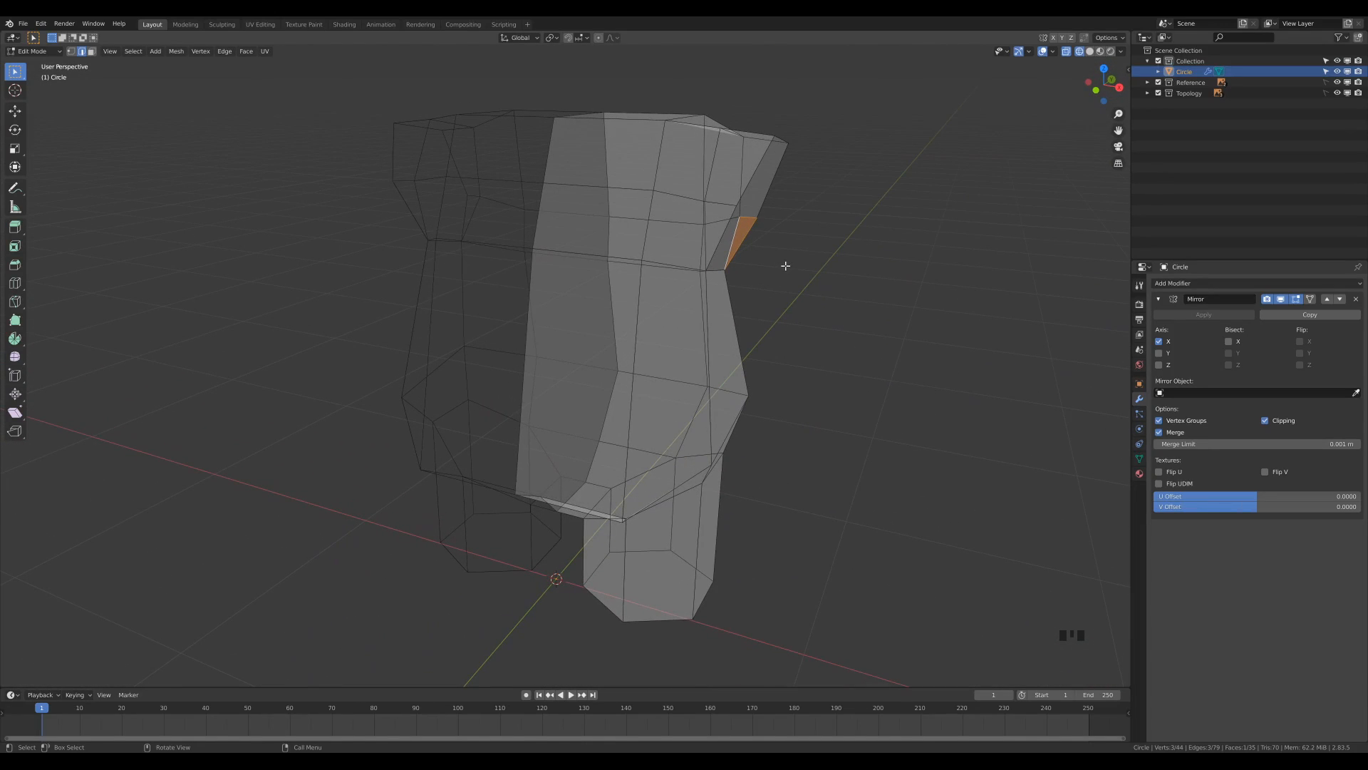
Rotate the whole shoulder extrusion about -10.1 and -2.84 degrees in the front view, and move it inward and up toward the reference outline.
{"action": "key", "text": "KP_1"}
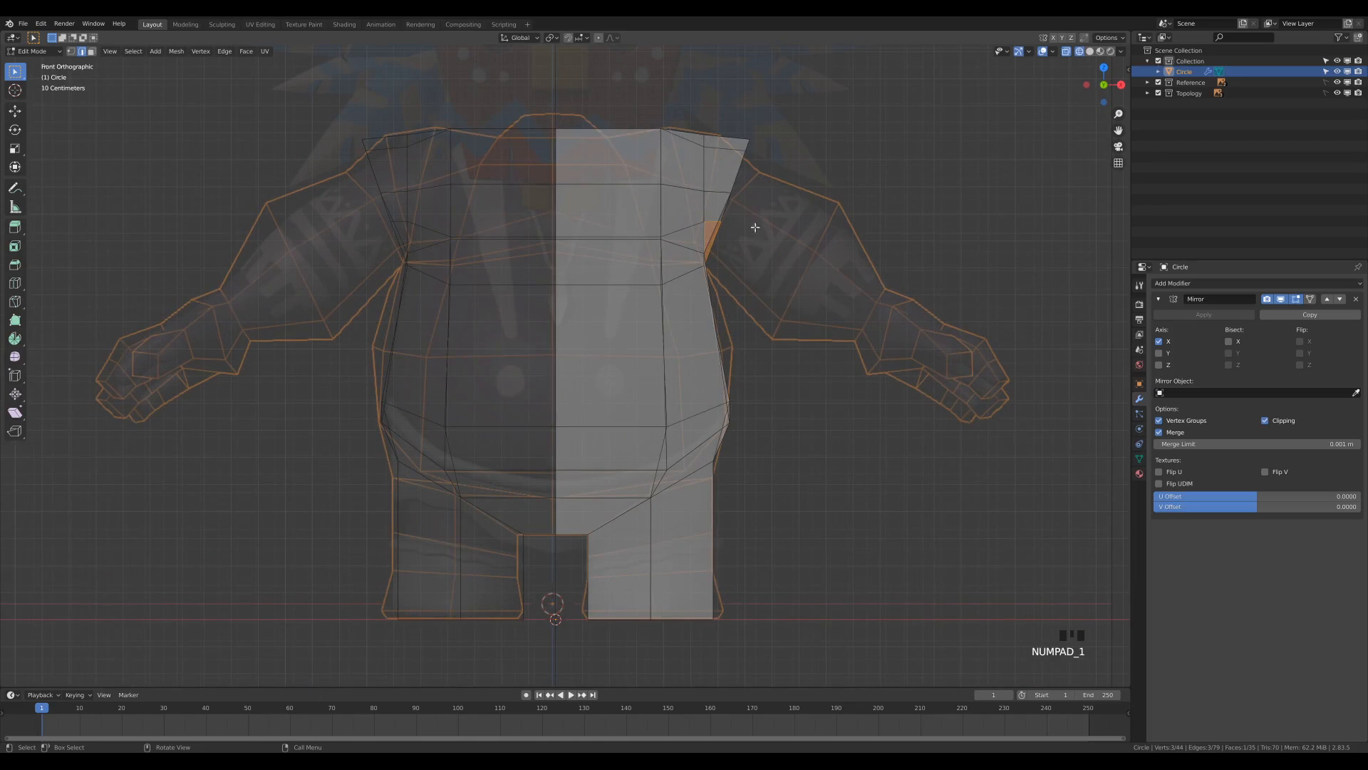
{"action": "key", "text": "1"}
{"action": "left_click_drag", "start_coordinate": [691, 99], "coordinate": [795, 294]}
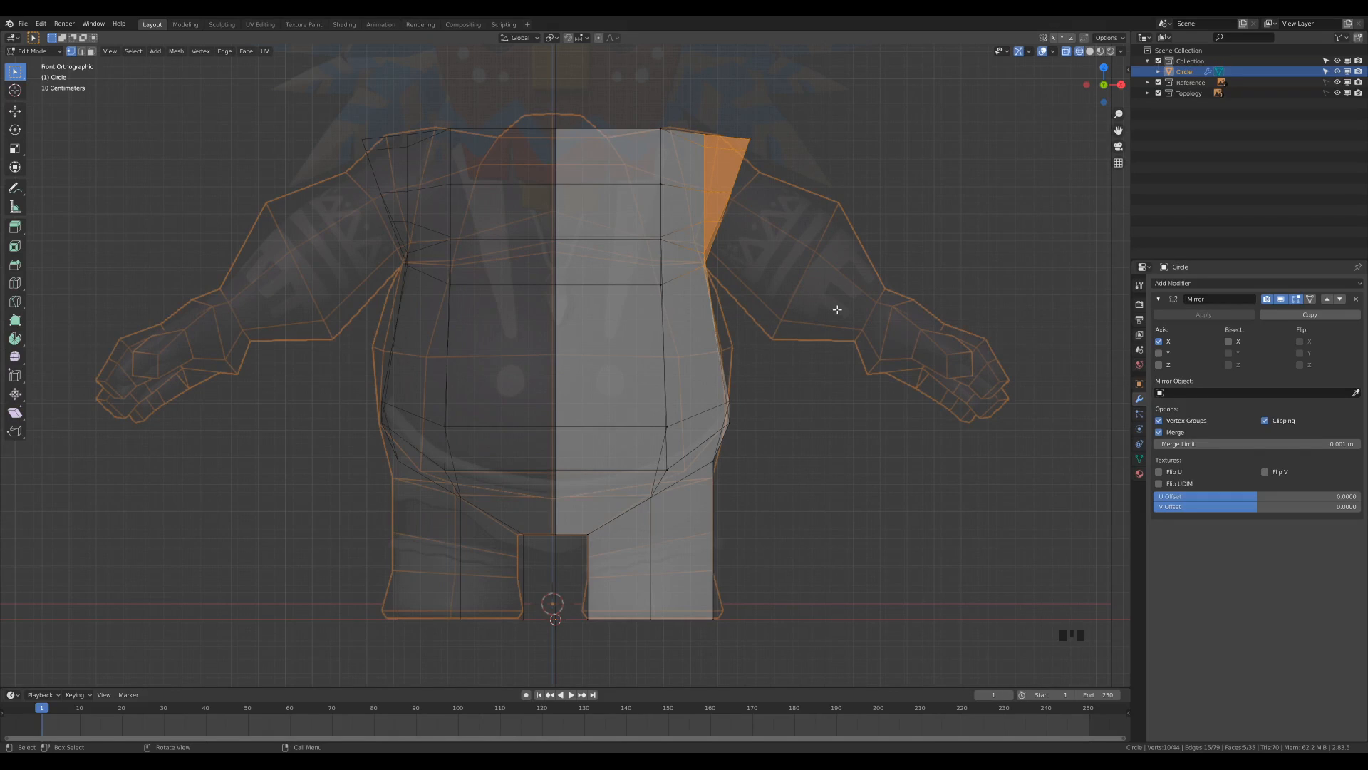
{"action": "key", "text": "r"}
{"action": "left_click", "coordinate": [814, 261]}
{"action": "key", "text": "g"}
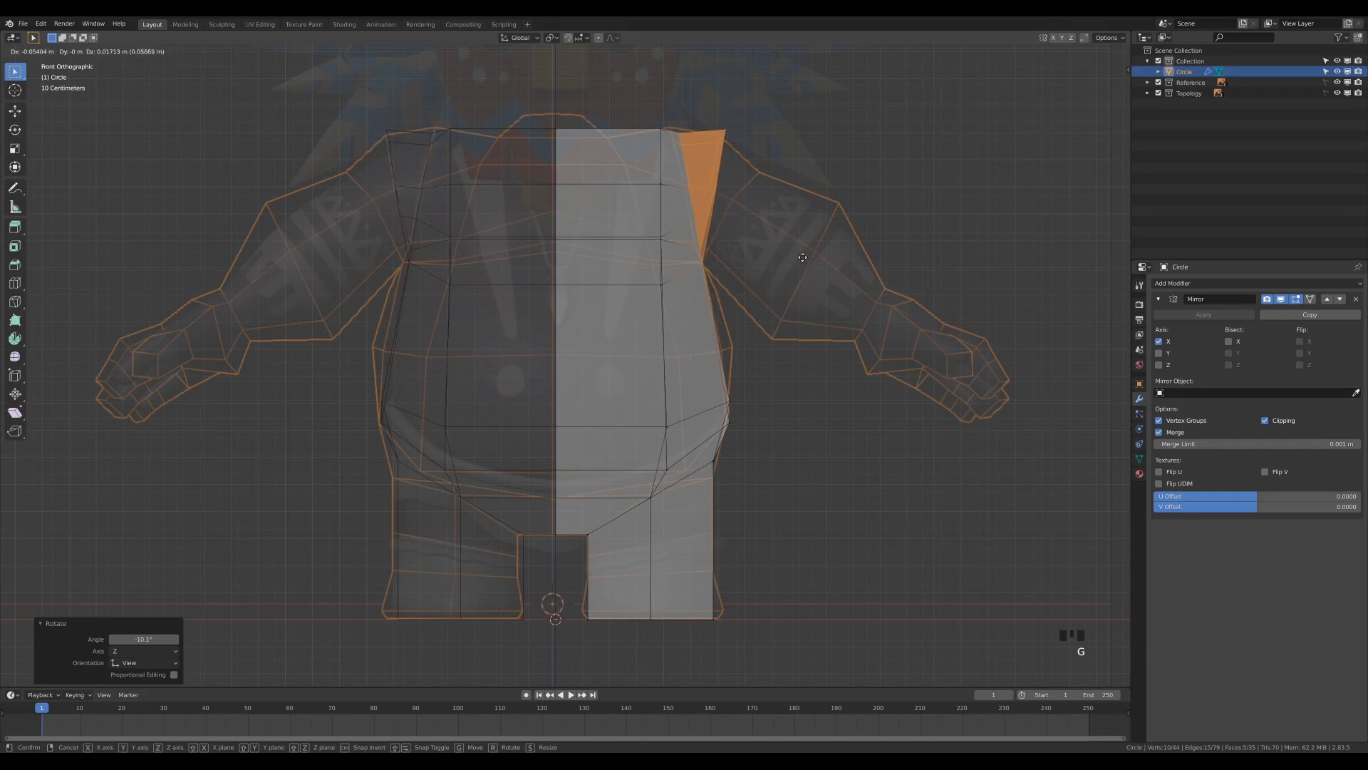
{"action": "left_click", "coordinate": [797, 256]}
{"action": "key", "text": "r"}
{"action": "left_click", "coordinate": [813, 270]}
{"action": "key", "text": "g"}
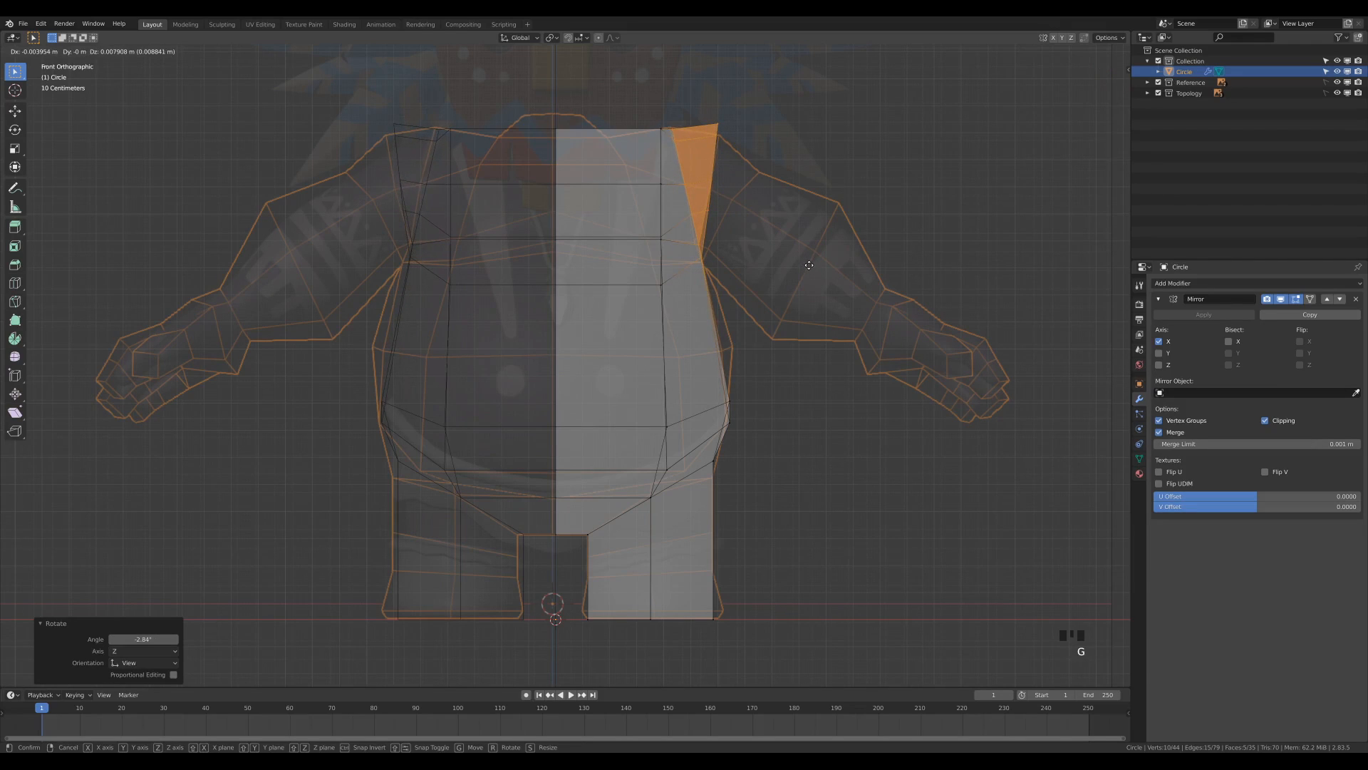
{"action": "left_click", "coordinate": [809, 265]}
Lower the shoulder's outer top corner onto the reference outline, and adjust the vertices below it along the outer edge.
{"action": "left_click_drag", "start_coordinate": [710, 100], "coordinate": [771, 204]}
{"action": "left_click", "coordinate": [725, 121]}
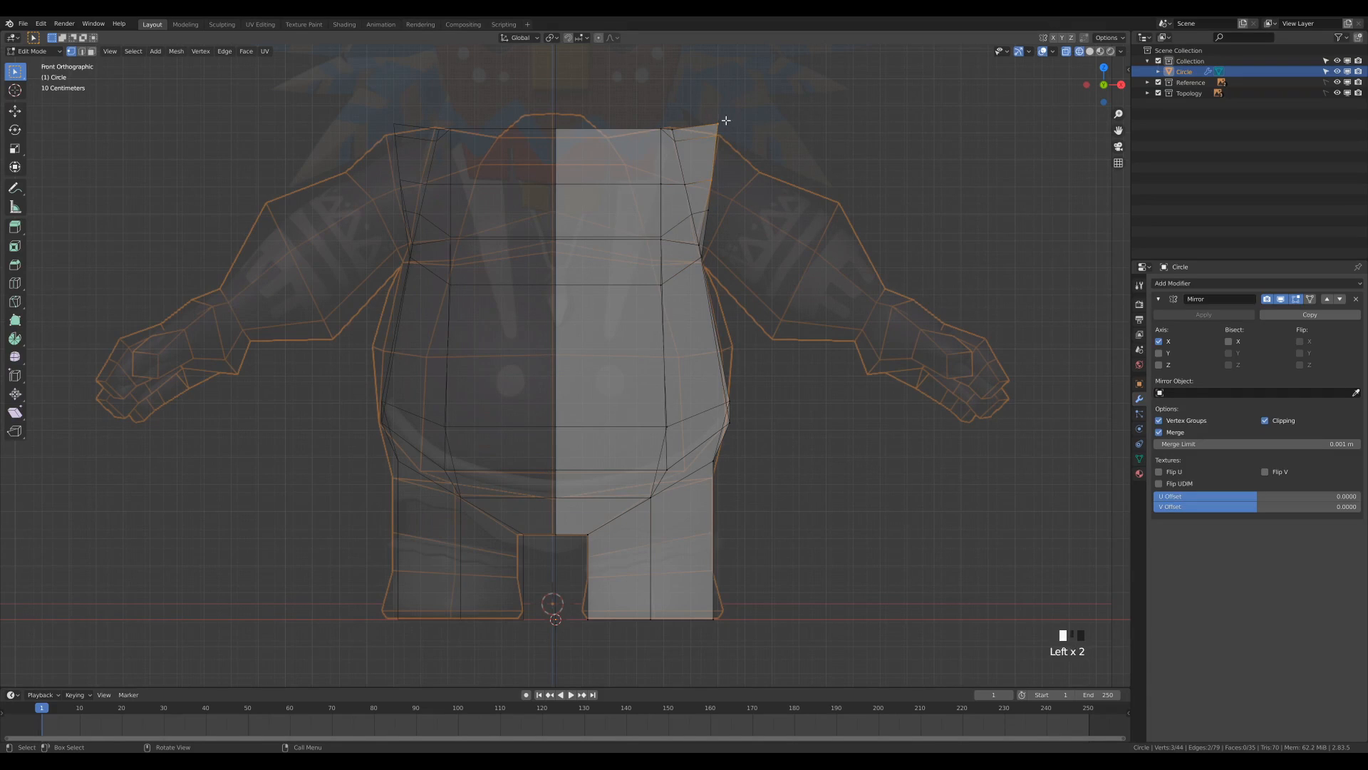
{"action": "key", "text": "g"}
{"action": "left_click", "coordinate": [756, 168]}
{"action": "left_click", "coordinate": [715, 174]}
{"action": "key", "text": "g"}
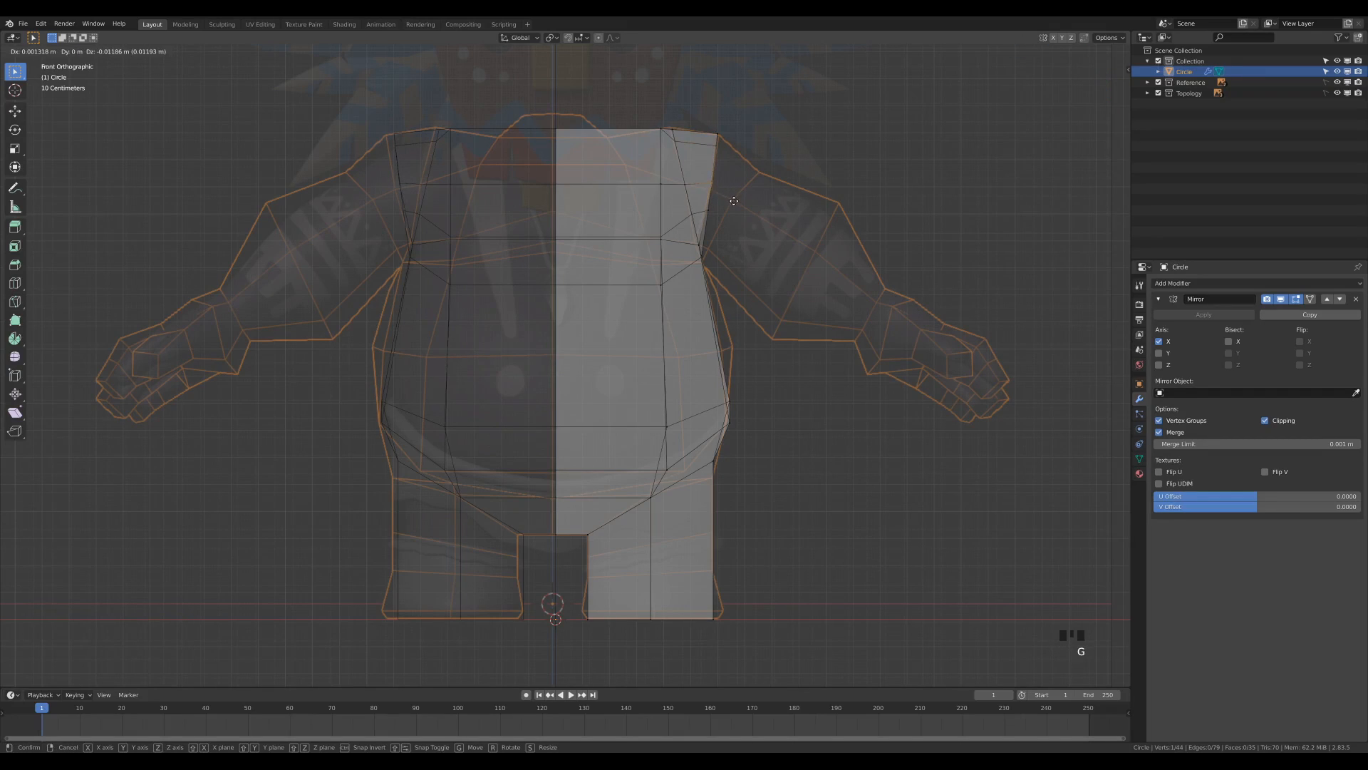
{"action": "left_click", "coordinate": [734, 201]}
{"action": "key", "text": "g"}
{"action": "left_click", "coordinate": [717, 225]}
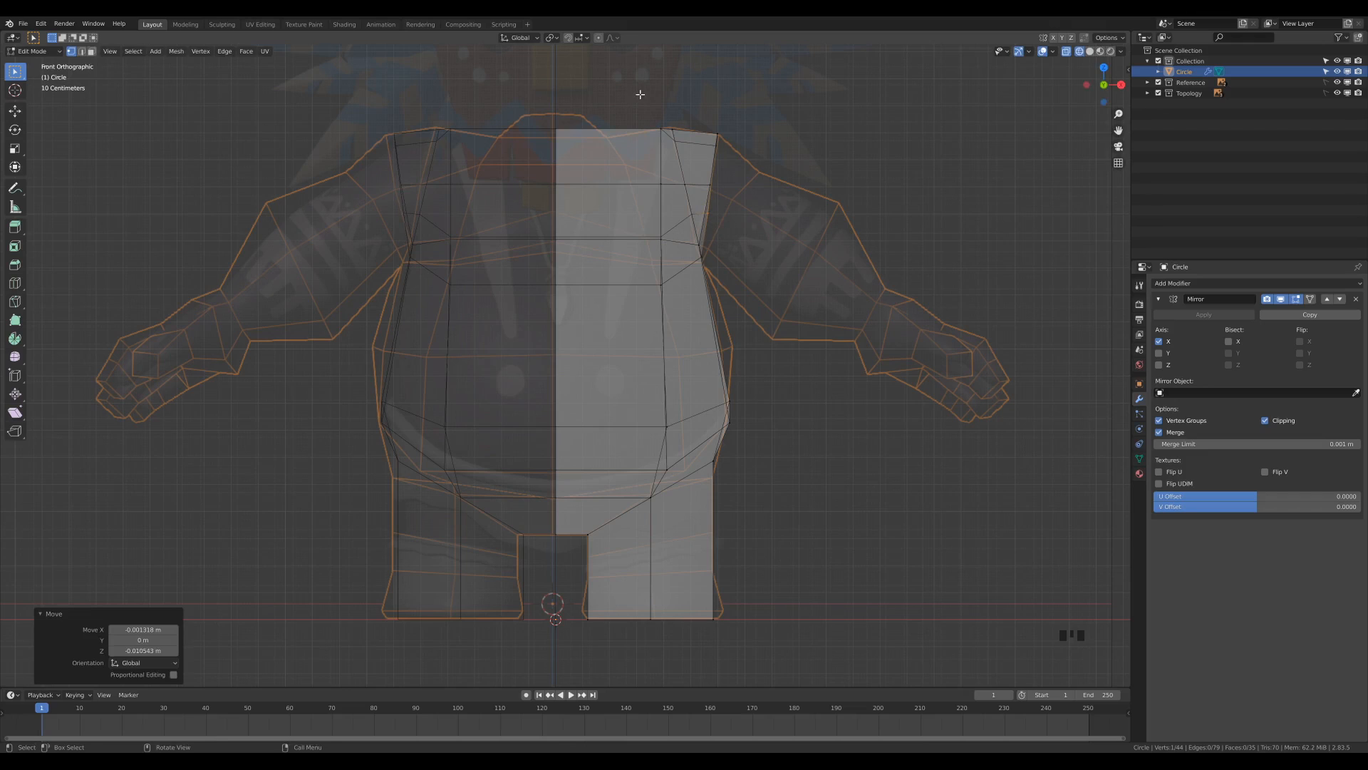
Slide the inner shoulder edge toward the neck and move it about -0.022 m in X and -0.034 m in Z.
{"action": "left_click", "coordinate": [666, 154]}
{"action": "key", "text": "g"}
{"action": "key", "text": "g"}
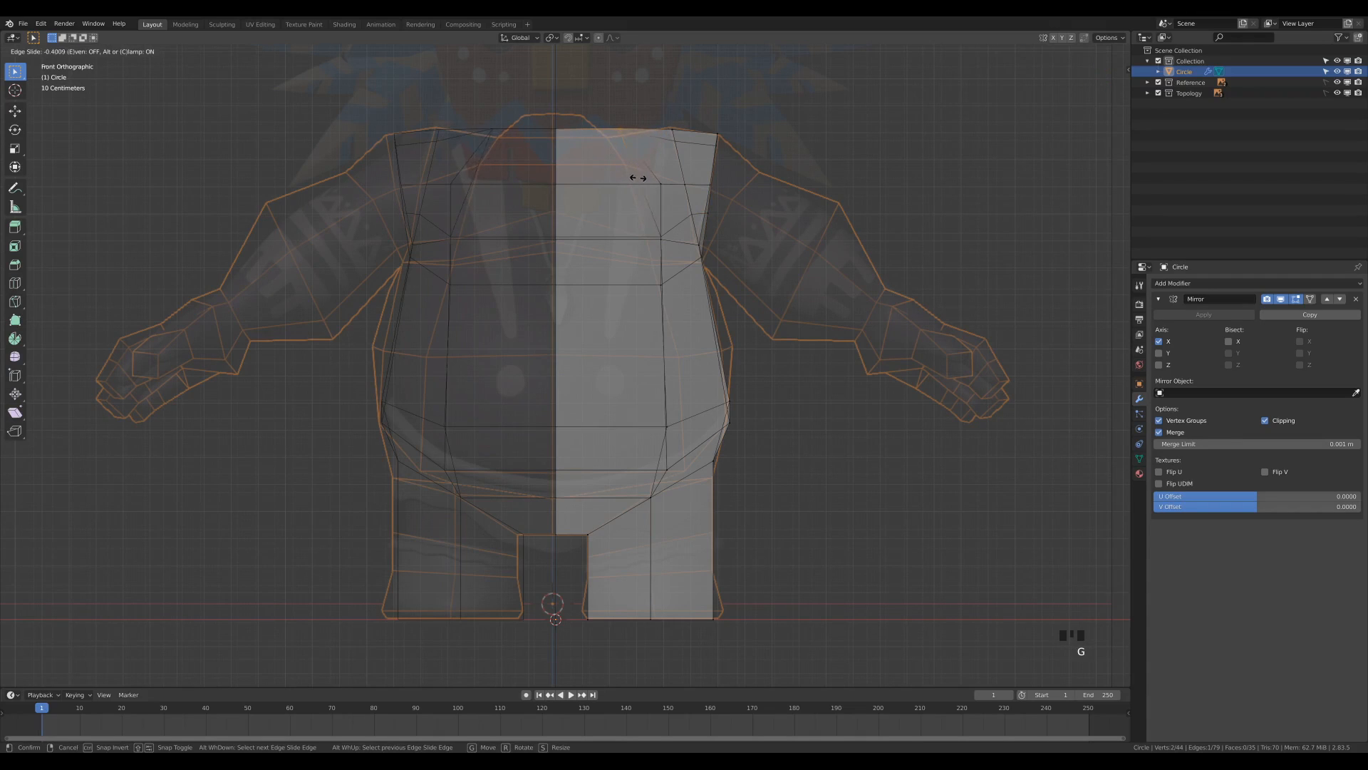
{"action": "left_click", "coordinate": [638, 178]}
{"action": "mouse_move", "coordinate": [708, 190]}
{"action": "middle_mouse_down"}
{"action": "mouse_move", "coordinate": [834, 221]}
{"action": "mouse_move", "coordinate": [834, 235]}
{"action": "mouse_move", "coordinate": [895, 211]}
{"action": "mouse_move", "coordinate": [876, 231]}
{"action": "mouse_move", "coordinate": [704, 214]}
{"action": "middle_mouse_up"}
{"action": "key", "text": "KP_1"}
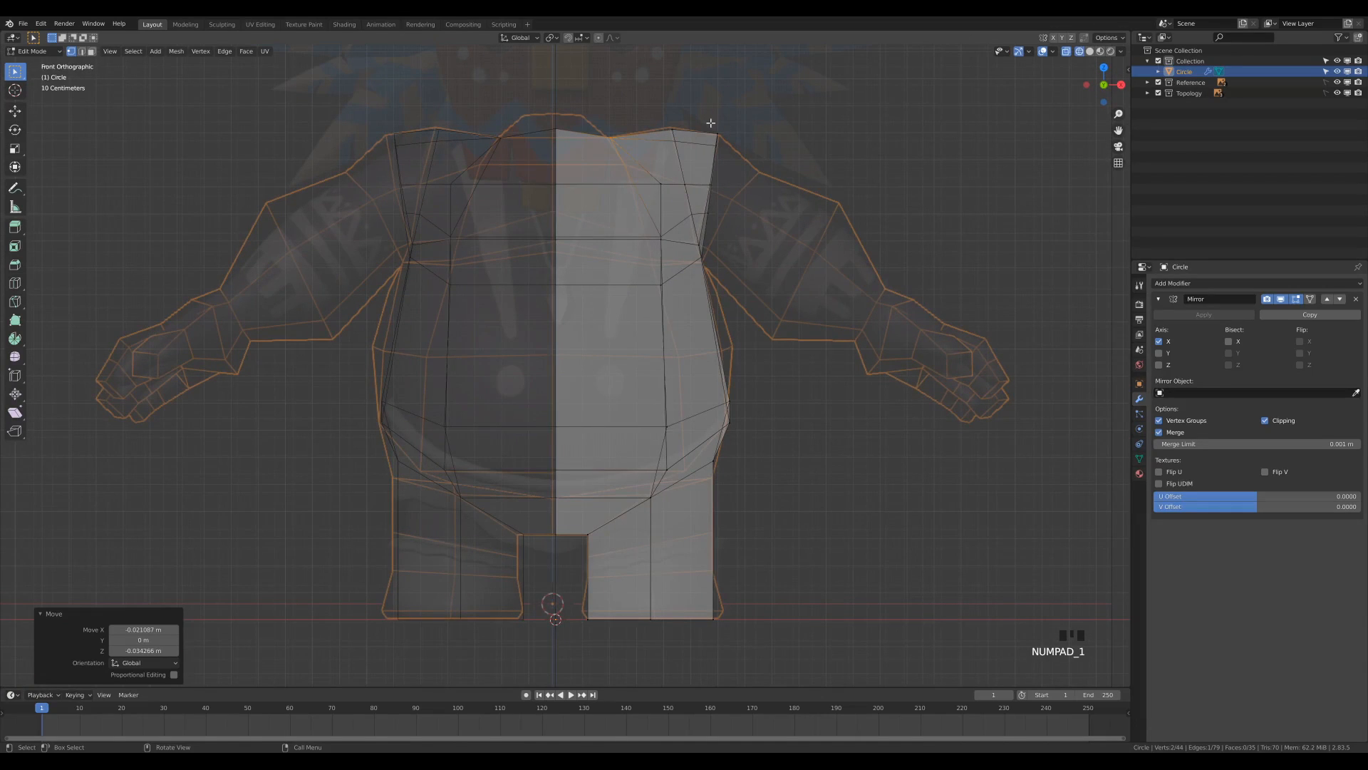
Move the top rear shoulder vertex about -0.036 m in Y to fit the side reference outline.
{"action": "key", "text": "KP_3"}
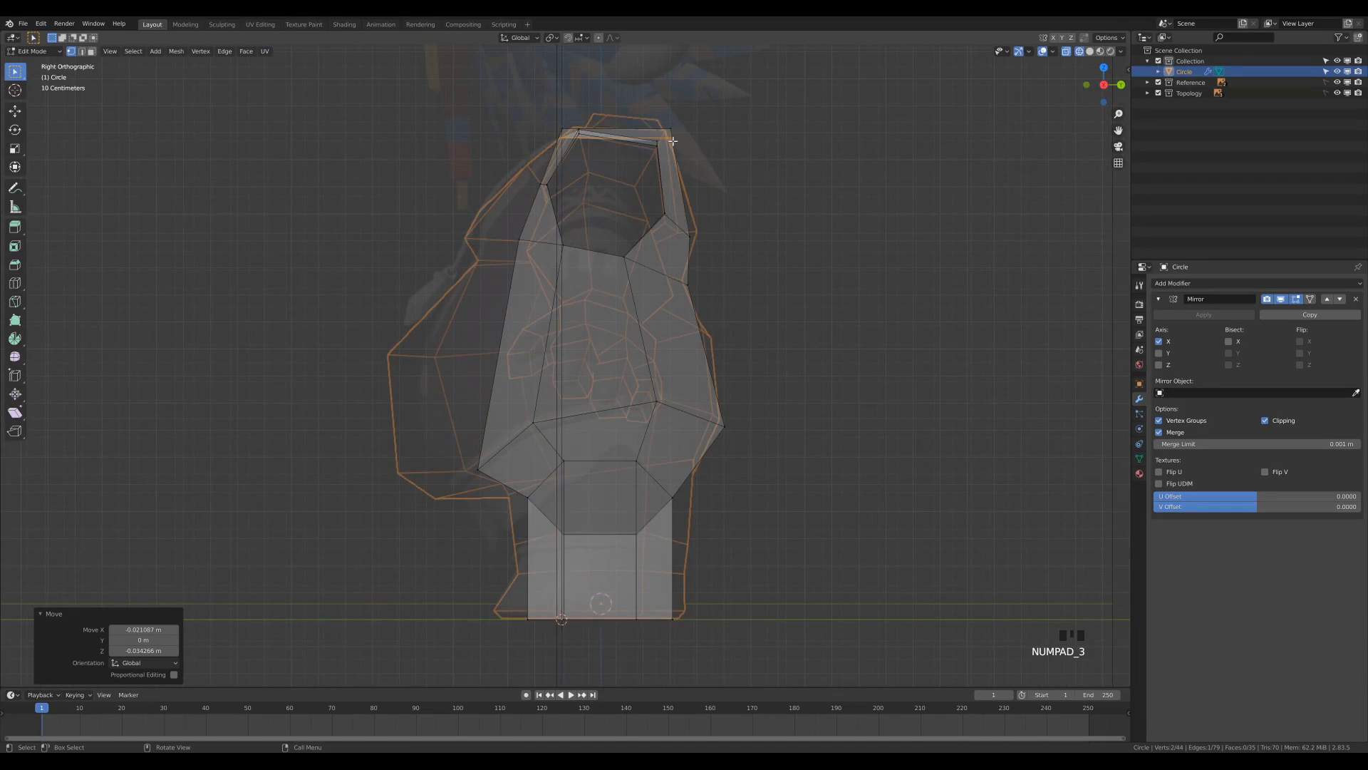
{"action": "key", "text": "g"}
{"action": "right_click", "coordinate": [694, 155]}
{"action": "key", "text": "g"}
{"action": "right_click", "coordinate": [695, 143]}
{"action": "key", "text": "g"}
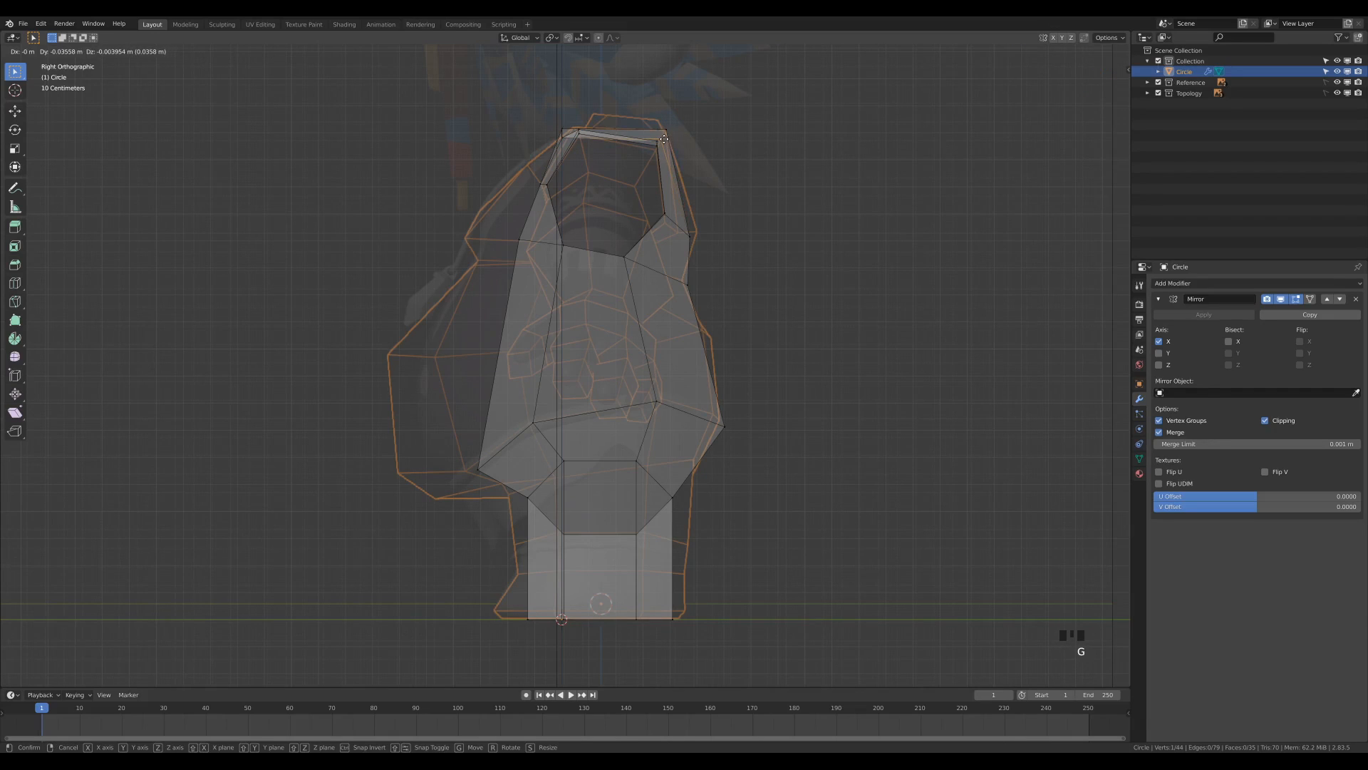
{"action": "right_click", "coordinate": [693, 184]}
Move the outermost upper back vertex about 0.029 m in Y and 0.020 m in Z, and shift its neighbouring vertex forward.
{"action": "key", "text": "g"}
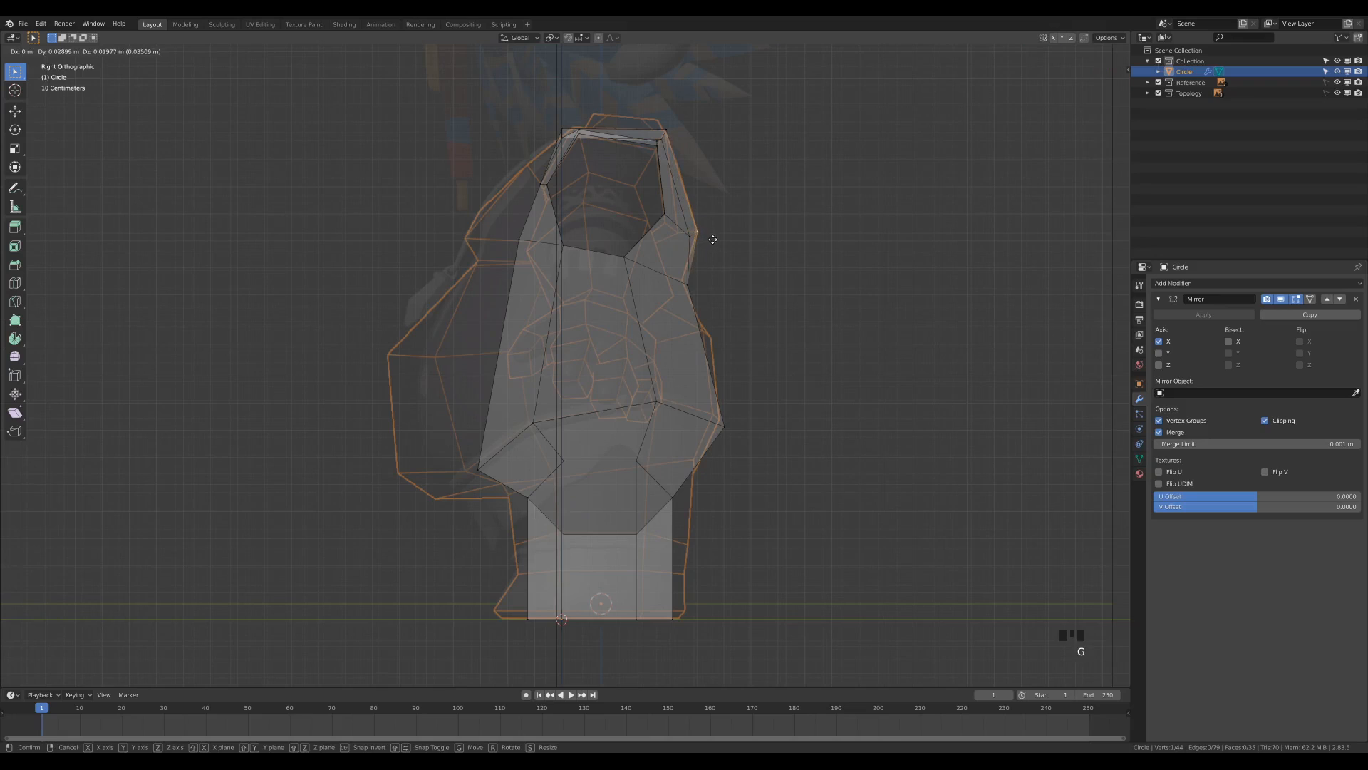
{"action": "left_click", "coordinate": [689, 233]}
{"action": "left_click", "coordinate": [689, 234]}
{"action": "key", "text": "g"}
{"action": "left_click", "coordinate": [678, 232]}
Lower the arm opening's rear vertices about 0.026 m, and move the back vertices below about -0.0145 m in Y and 0.021 m in Z.
{"action": "left_click", "coordinate": [663, 218]}
{"action": "key", "text": "g"}
{"action": "left_click", "coordinate": [666, 227]}
{"action": "left_click_drag", "start_coordinate": [658, 205], "coordinate": [671, 225]}
{"action": "key", "text": "g"}
{"action": "left_click", "coordinate": [684, 280]}
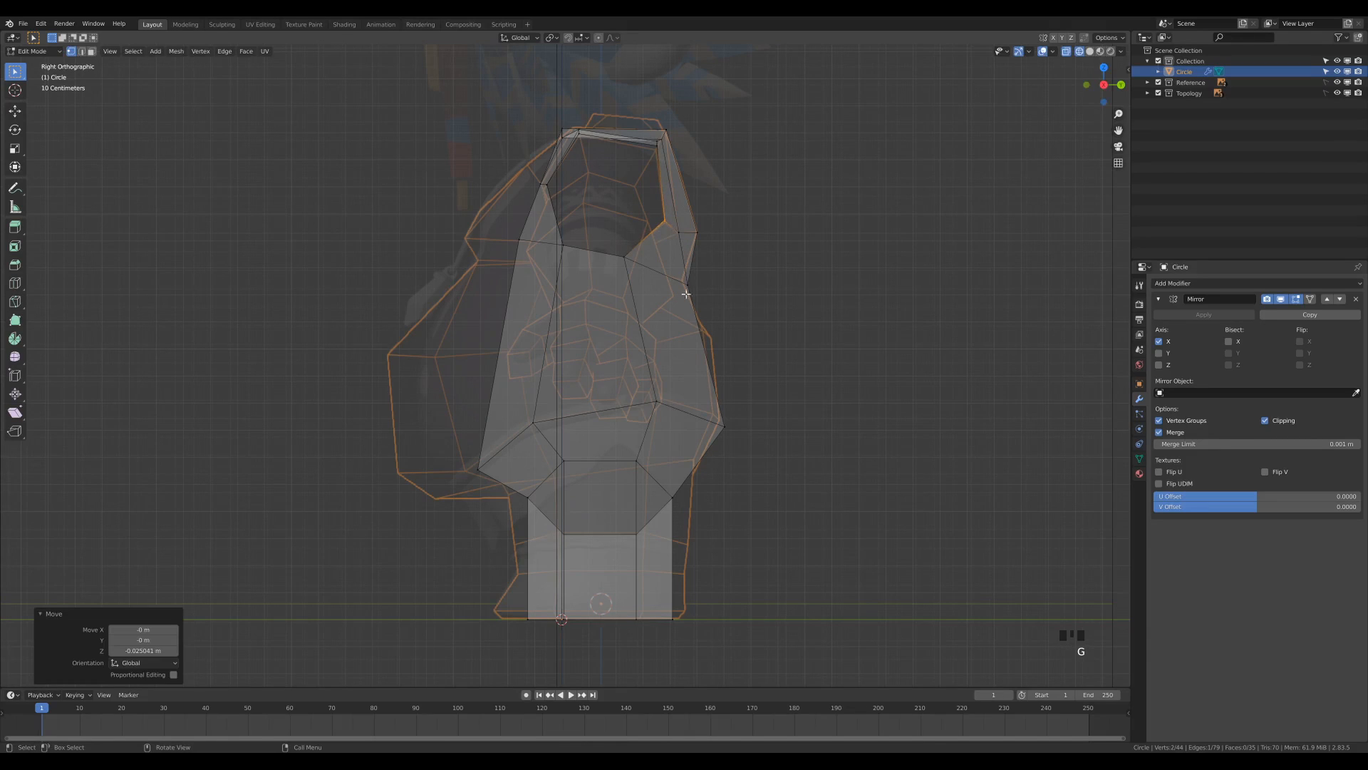
{"action": "key", "text": "g"}
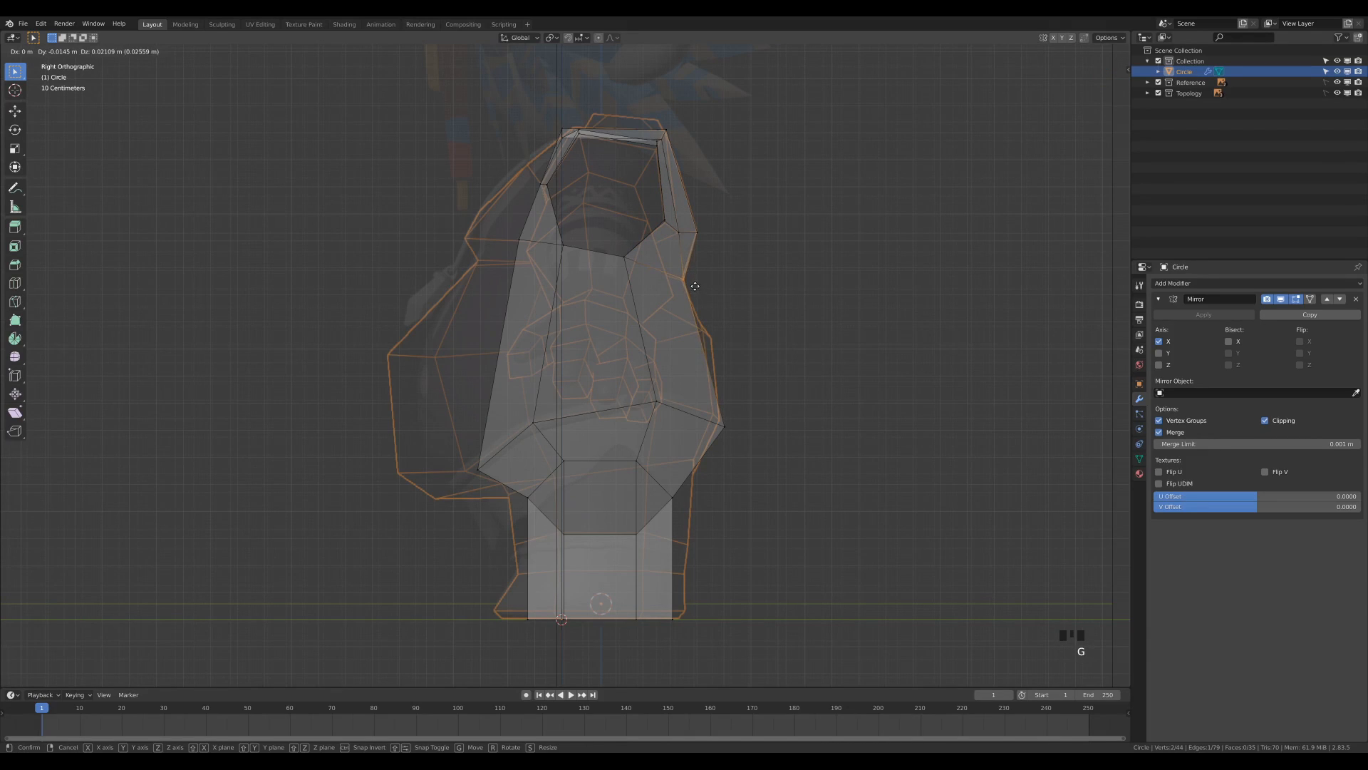
{"action": "left_click", "coordinate": [695, 287]}
Slide the upper chest vertex along its edge toward the neck to smooth the line down from the neckline.
{"action": "mouse_move", "coordinate": [603, 198]}
{"action": "middle_mouse_down"}
{"action": "mouse_move", "coordinate": [639, 233]}
{"action": "mouse_move", "coordinate": [685, 214]}
{"action": "mouse_move", "coordinate": [609, 221]}
{"action": "middle_mouse_up"}
{"action": "middle_click_drag", "start_coordinate": [573, 222], "coordinate": [541, 413]}
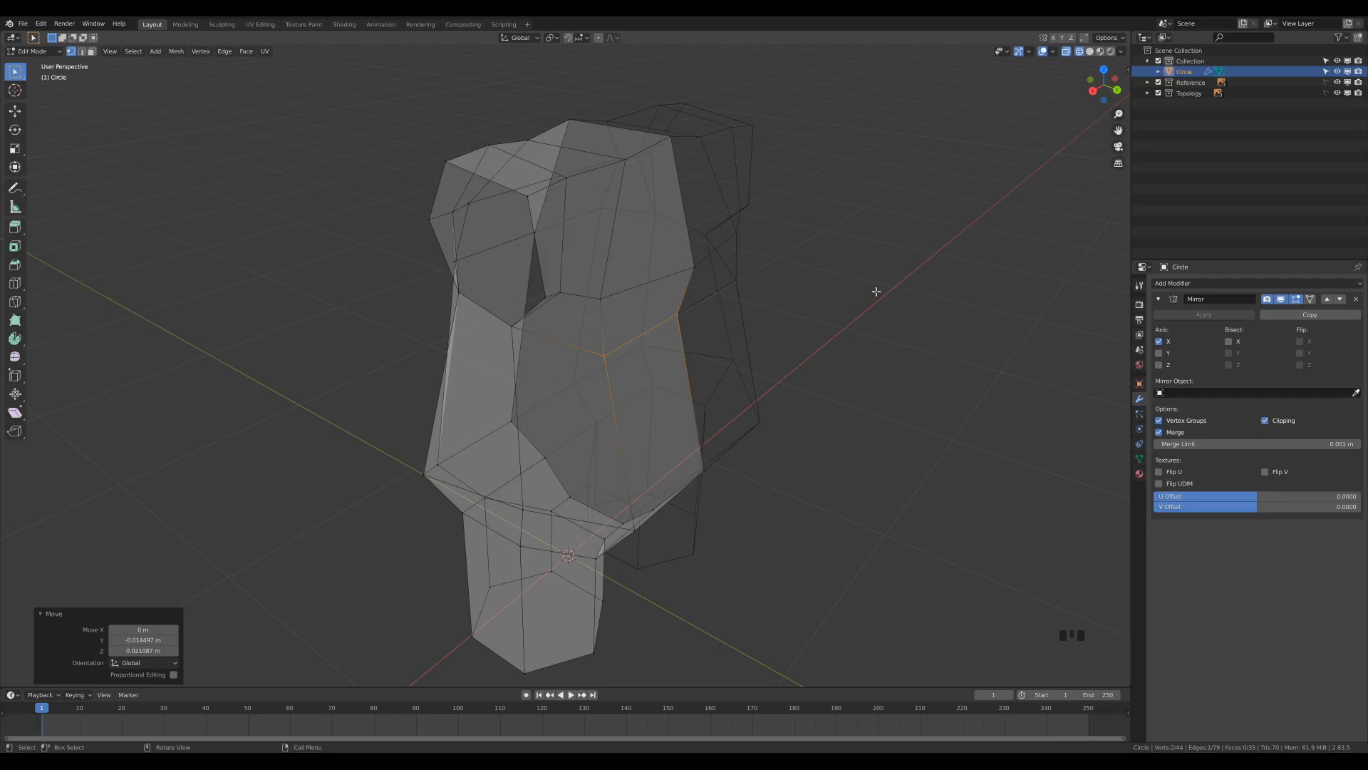
{"action": "middle_click_drag", "start_coordinate": [846, 276], "coordinate": [746, 268]}
{"action": "left_click", "coordinate": [630, 201]}
{"action": "middle_click_drag", "start_coordinate": [834, 211], "coordinate": [869, 263]}
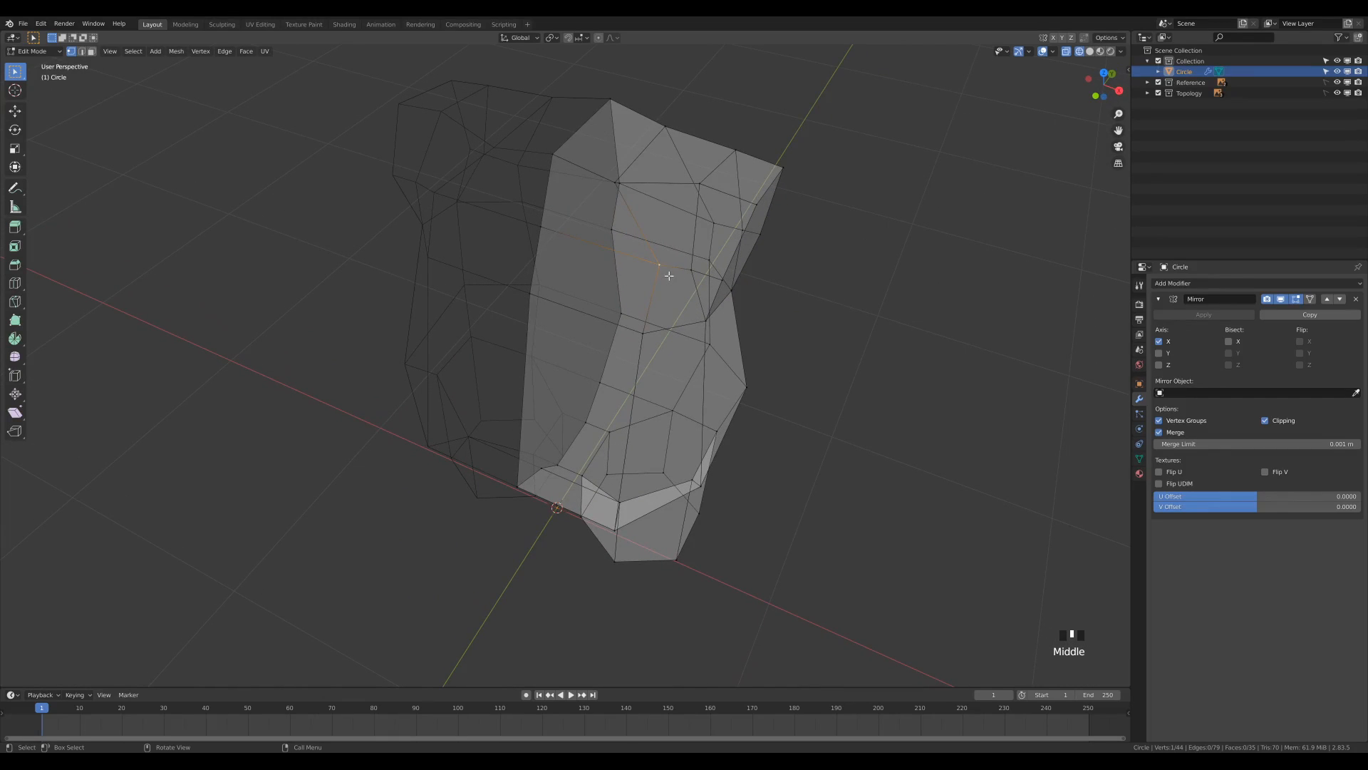
{"action": "key", "text": "g"}
{"action": "key", "text": "g"}
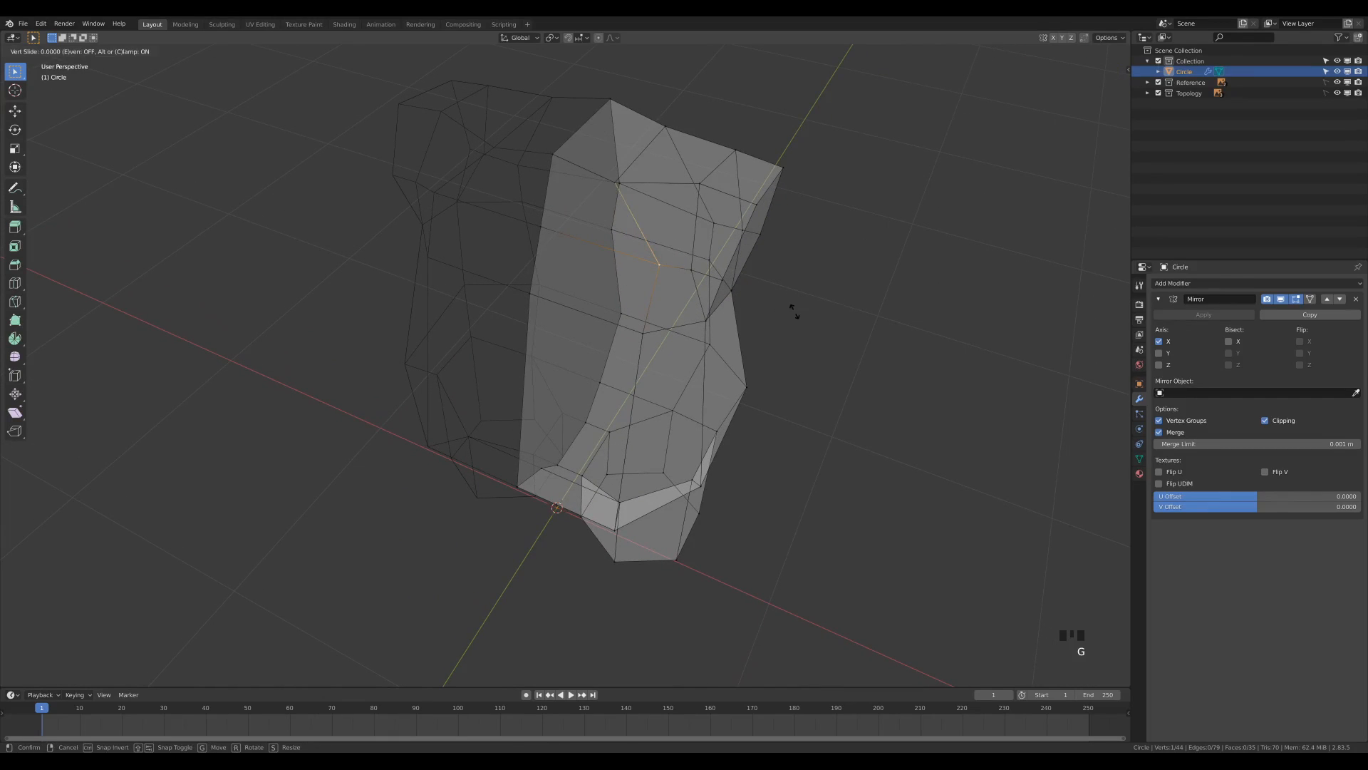
{"action": "left_click", "coordinate": [763, 300]}
{"action": "mouse_move", "coordinate": [763, 299]}
{"action": "middle_mouse_down"}
{"action": "mouse_move", "coordinate": [757, 288]}
{"action": "mouse_move", "coordinate": [801, 269]}
{"action": "mouse_move", "coordinate": [755, 285]}
{"action": "middle_mouse_up"}
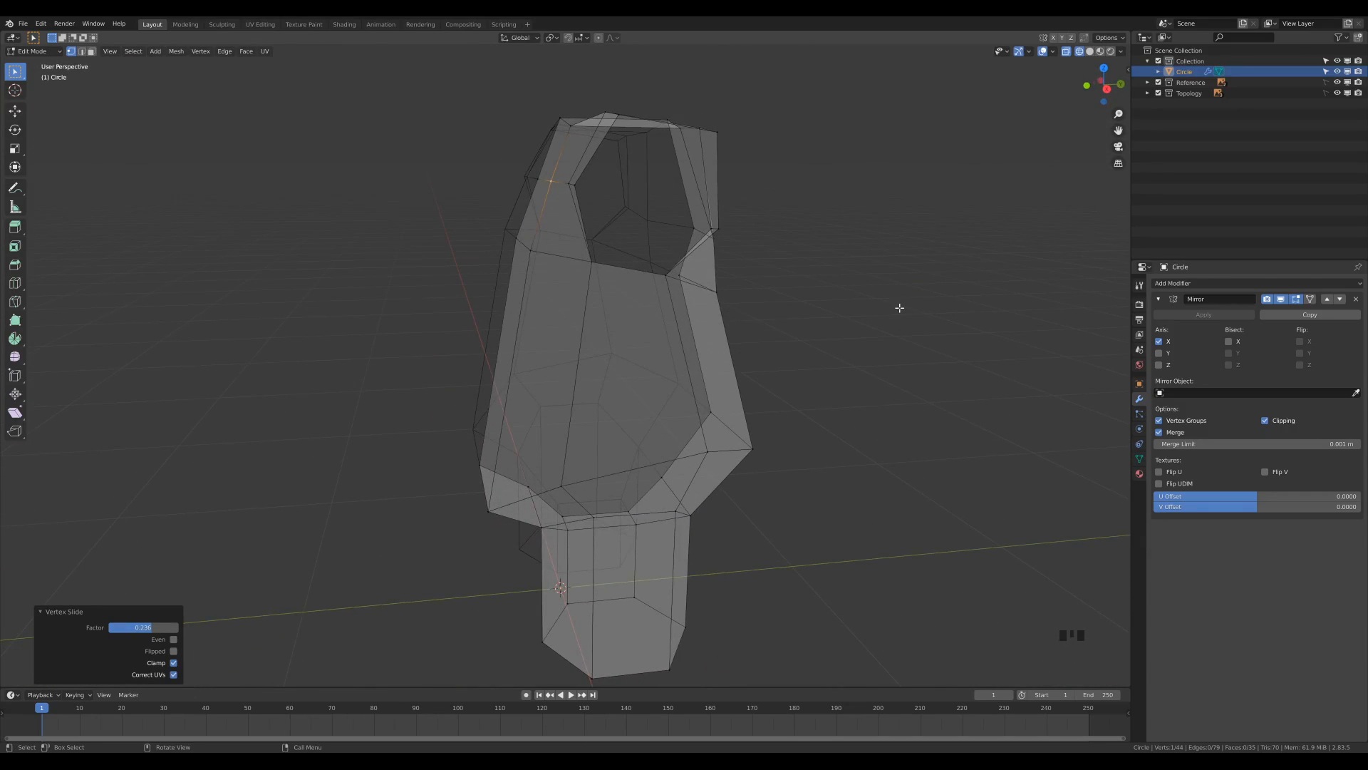
Extrude the arm opening's edge loop about 0.104 m in X and -0.047 m in Z, and rotate it about 25 degrees.
{"action": "key", "text": "KP_1"}
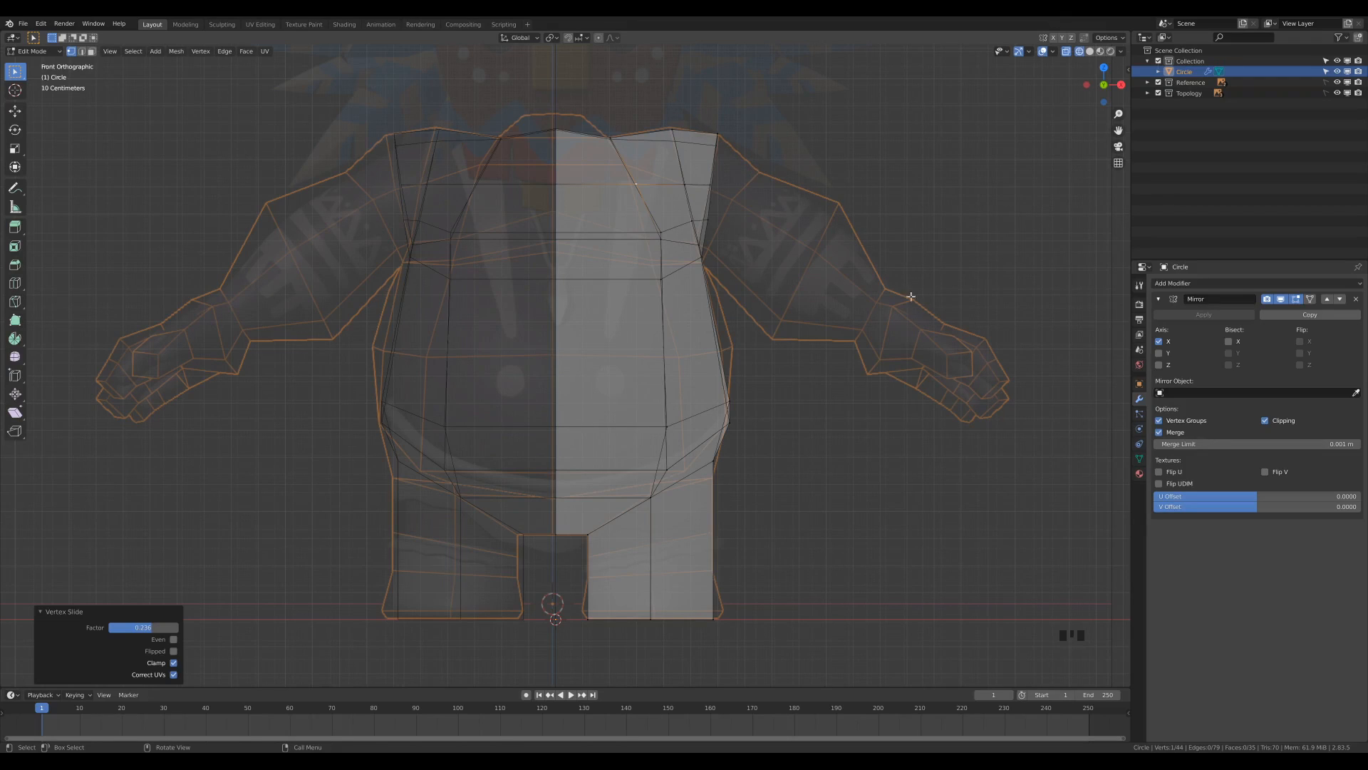
{"action": "left_click", "coordinate": [715, 169], "text": "alt"}
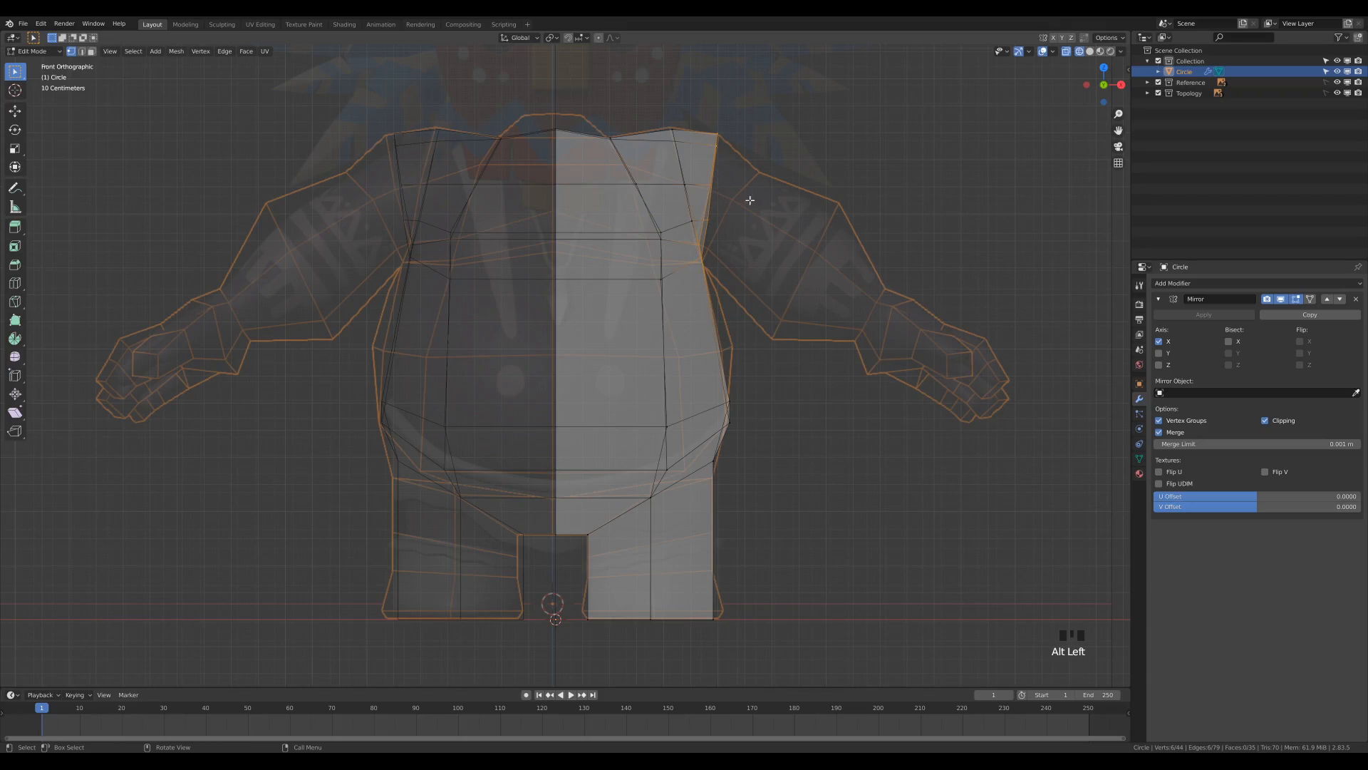
{"action": "key", "text": "e"}
{"action": "left_click", "coordinate": [774, 197]}
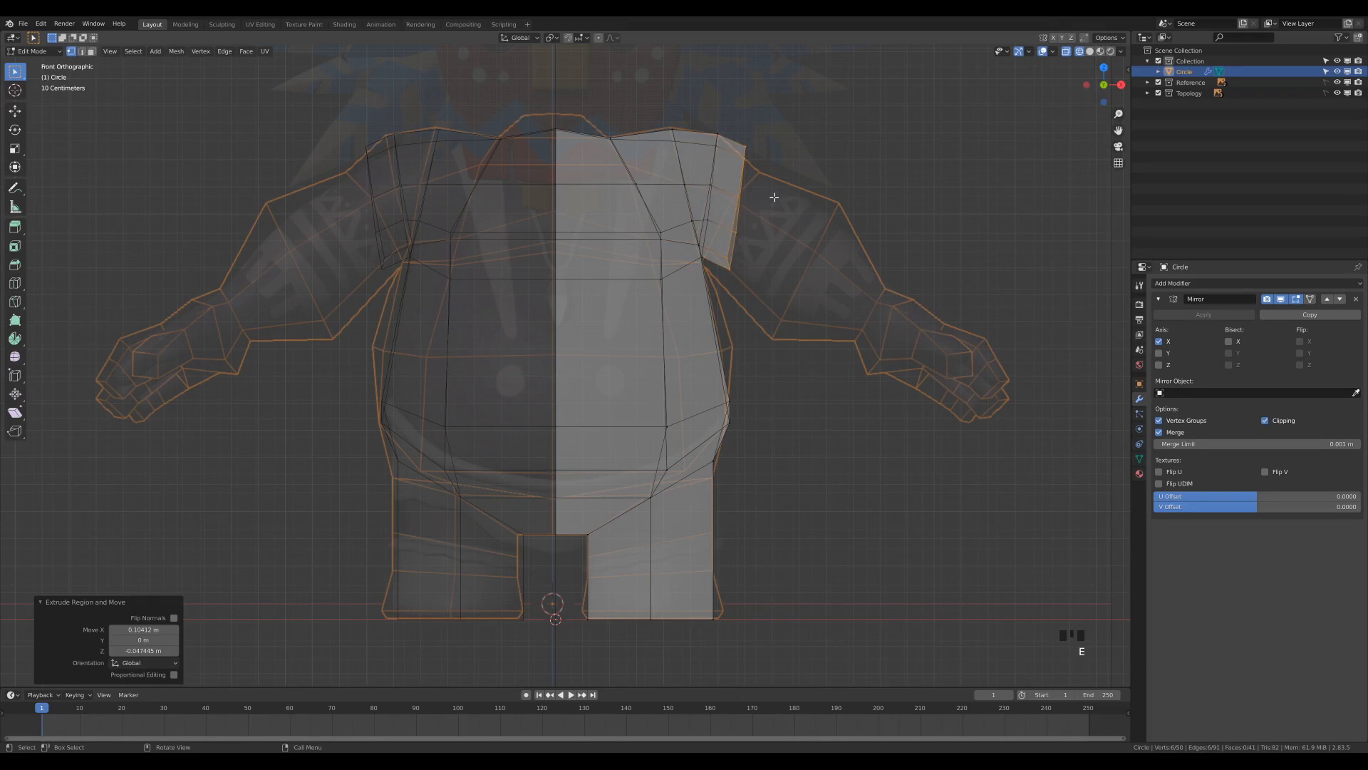
{"action": "key", "text": "r"}
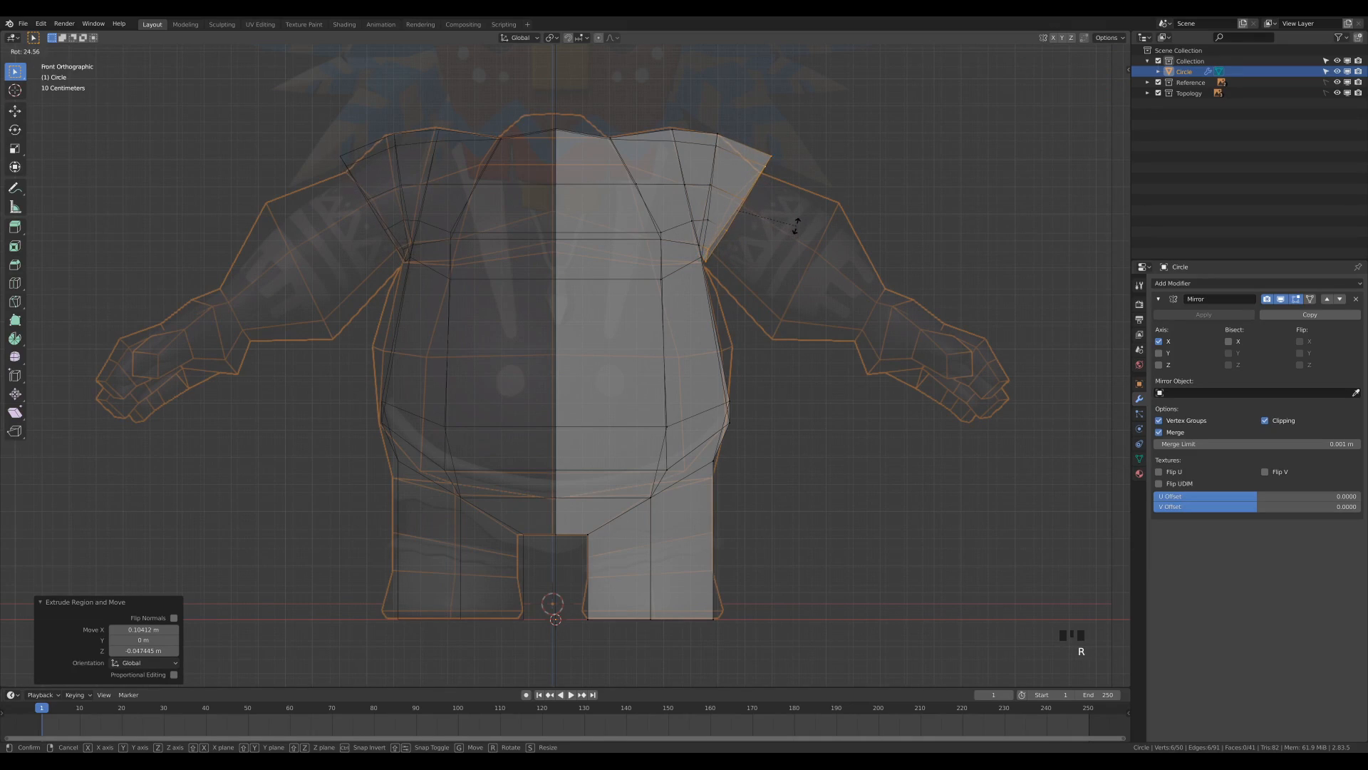
{"action": "left_click", "coordinate": [795, 227]}
Move the extruded arm loop about -0.020 m in X and -0.032 m in Z, and scale it to 0.848.
{"action": "key", "text": "g"}
{"action": "left_click", "coordinate": [791, 233]}
{"action": "key", "text": "s"}
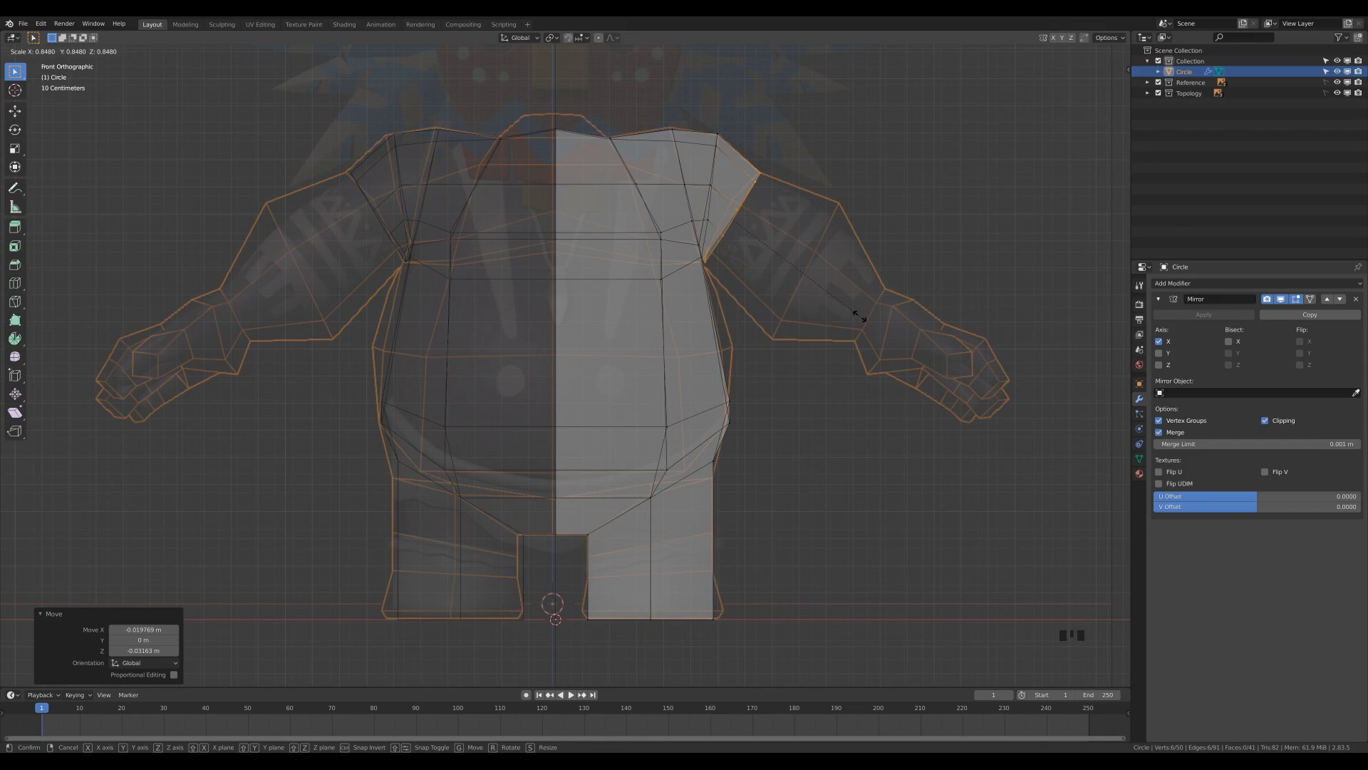
{"action": "left_click", "coordinate": [859, 315]}
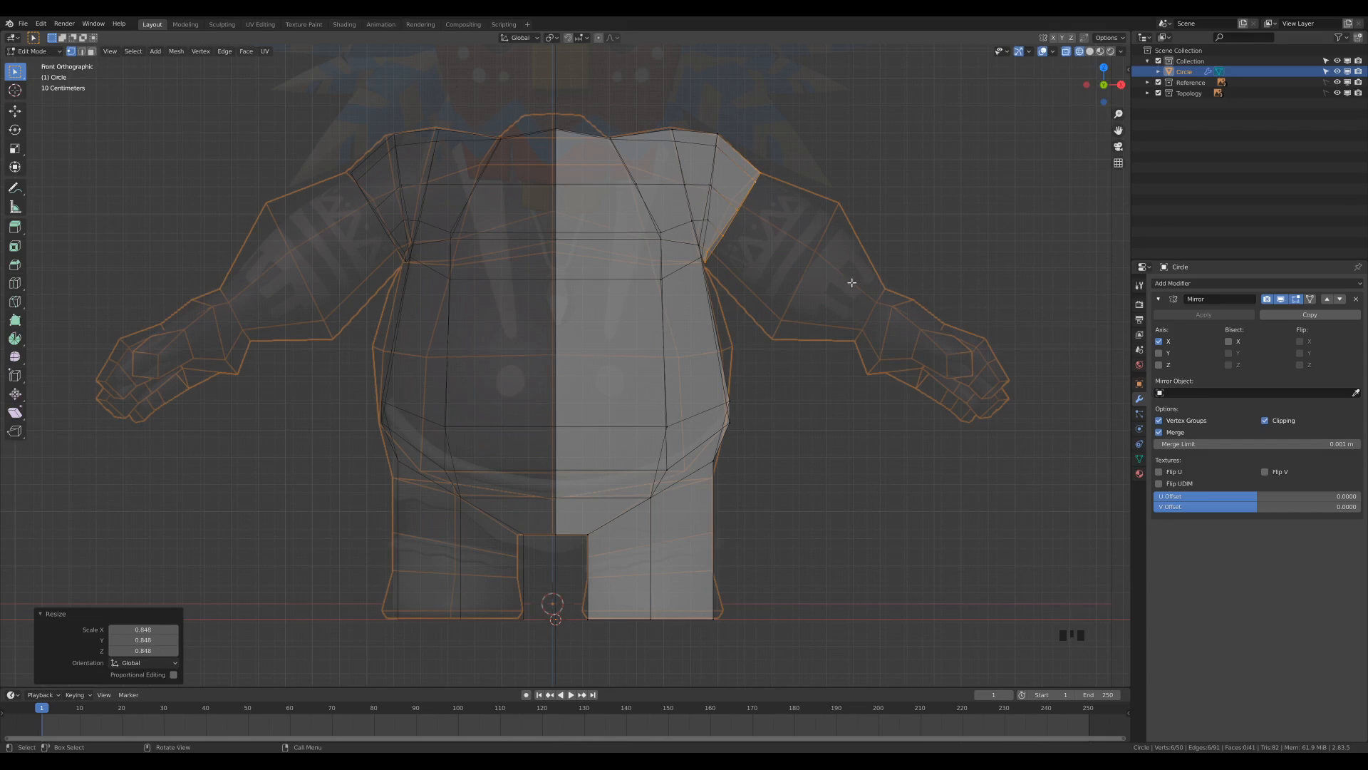
Extrude the arm's end loop about 0.505 m in X and -0.366 m in Z to the wrist, and scale it to 0.604.
{"action": "key", "text": "e"}
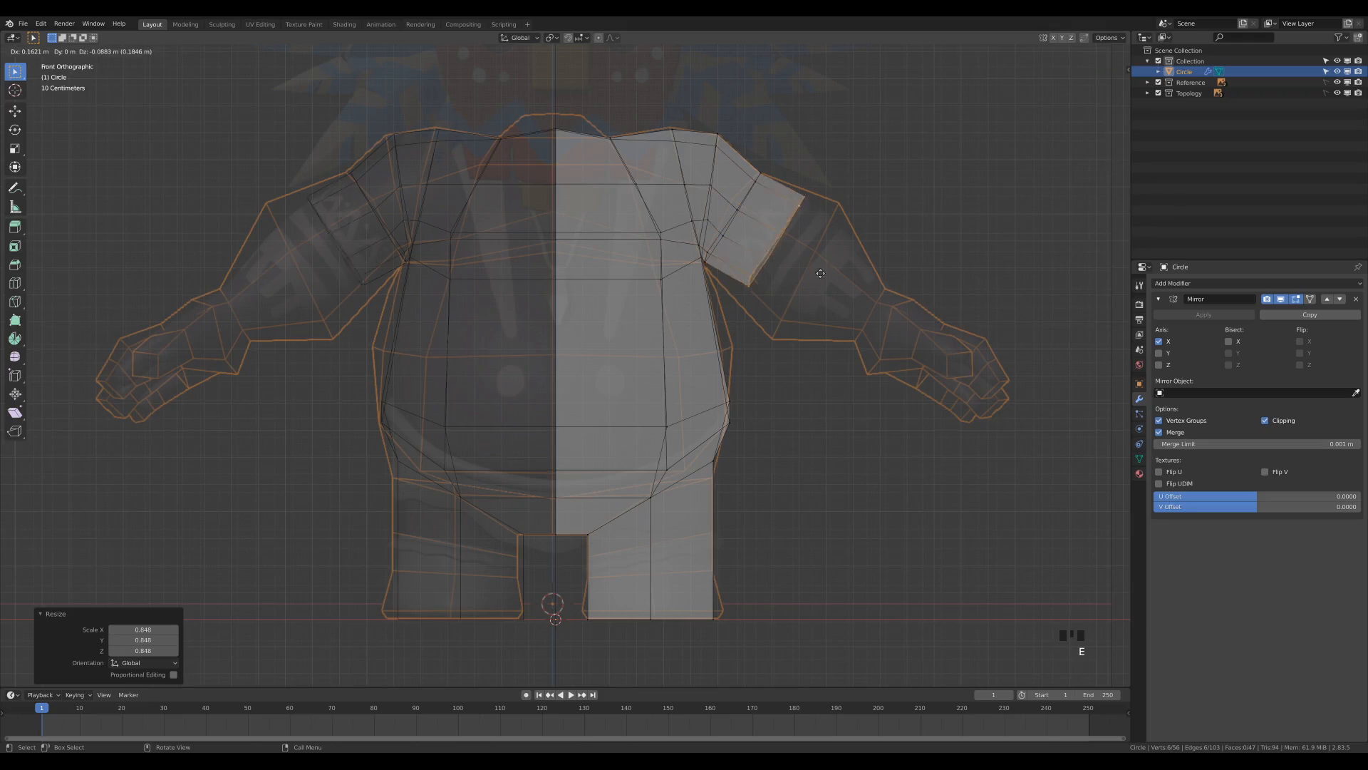
{"action": "left_click", "coordinate": [902, 343]}
{"action": "key", "text": "s"}
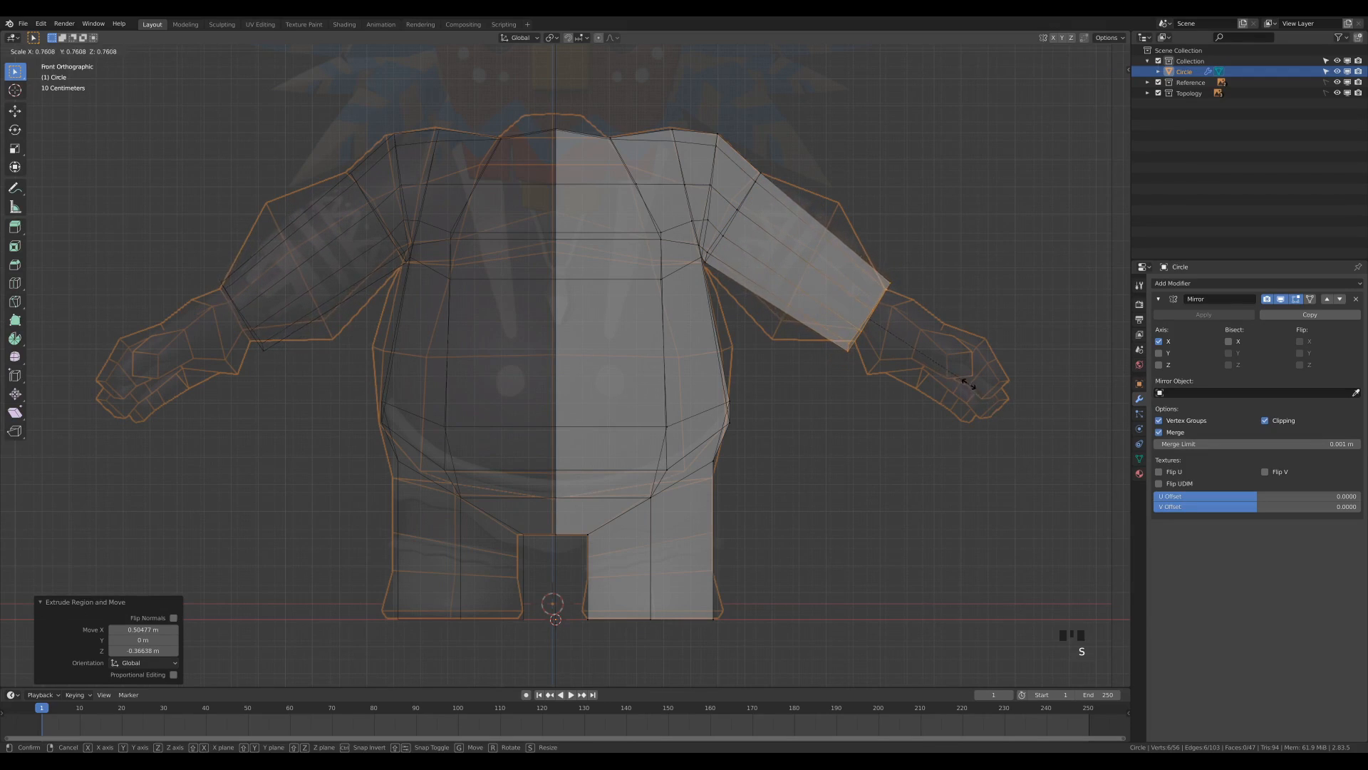
{"action": "left_click", "coordinate": [946, 370]}
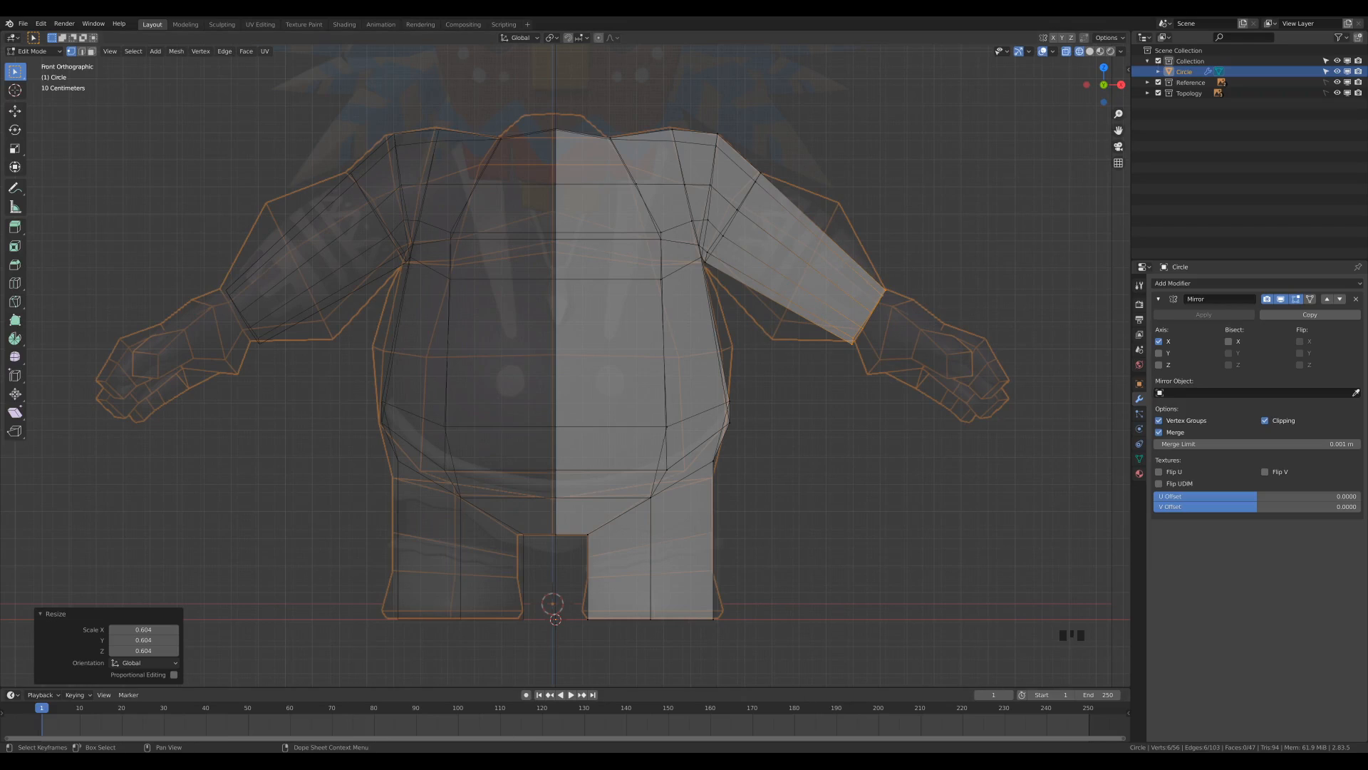
Add a loop cut around the belly at mid-height, keeping it centred with a slide factor of 0.
{"action": "key", "text": "KP_3"}
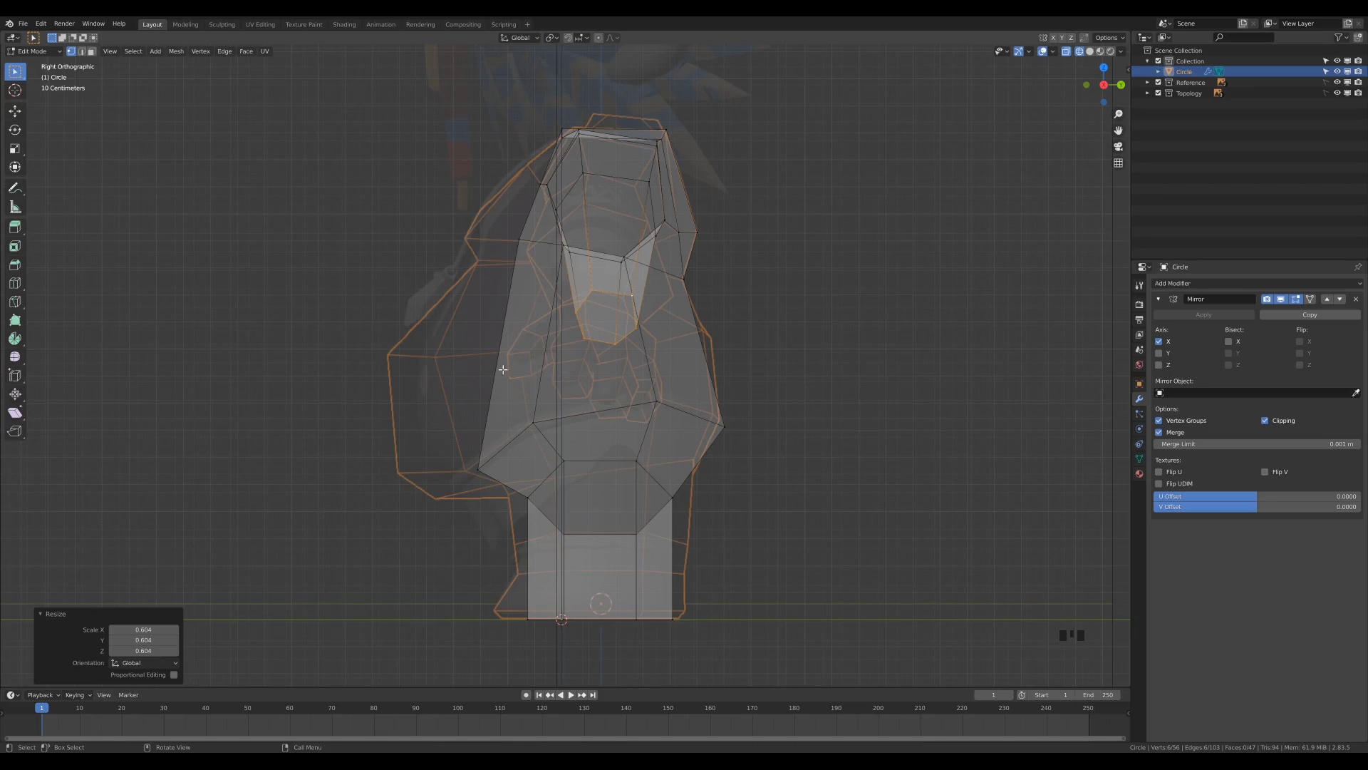
{"action": "key", "text": "ctrl+r"}
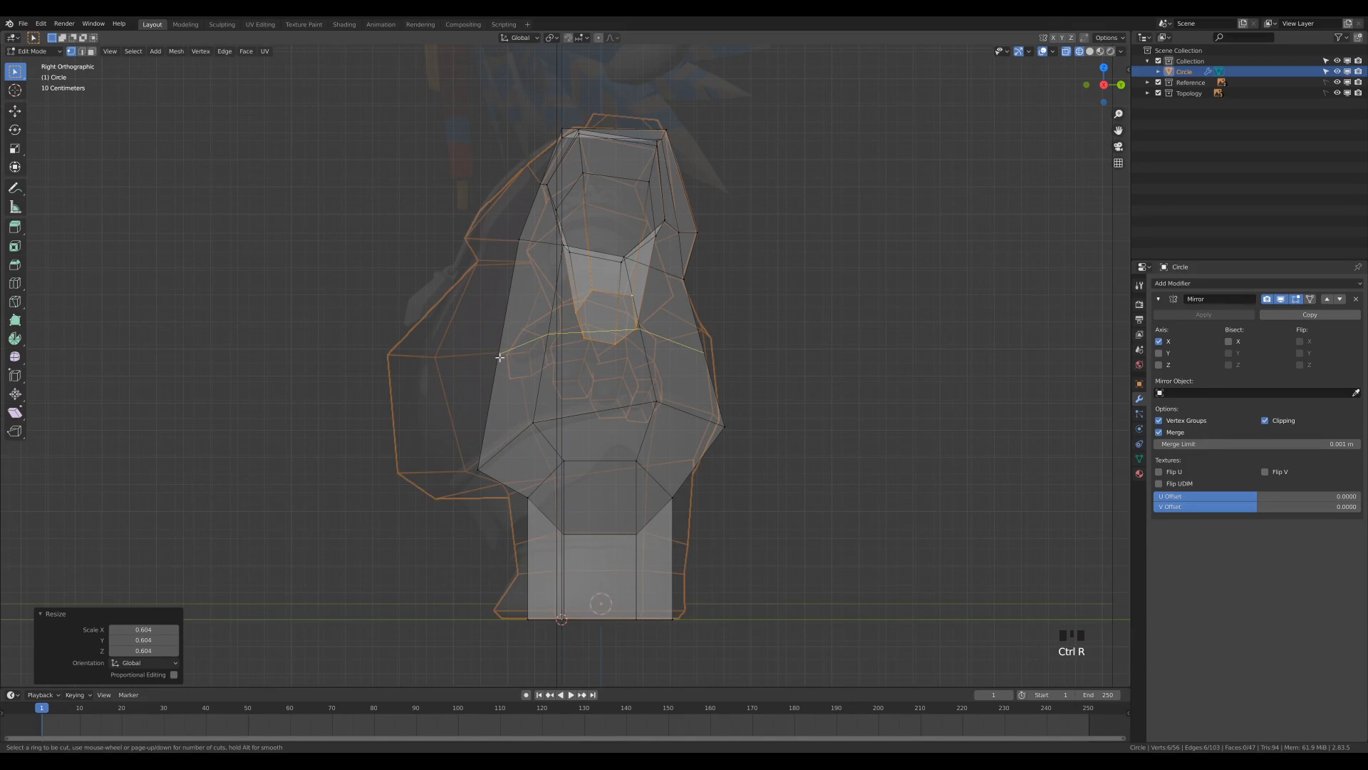
{"action": "left_click", "coordinate": [499, 357]}
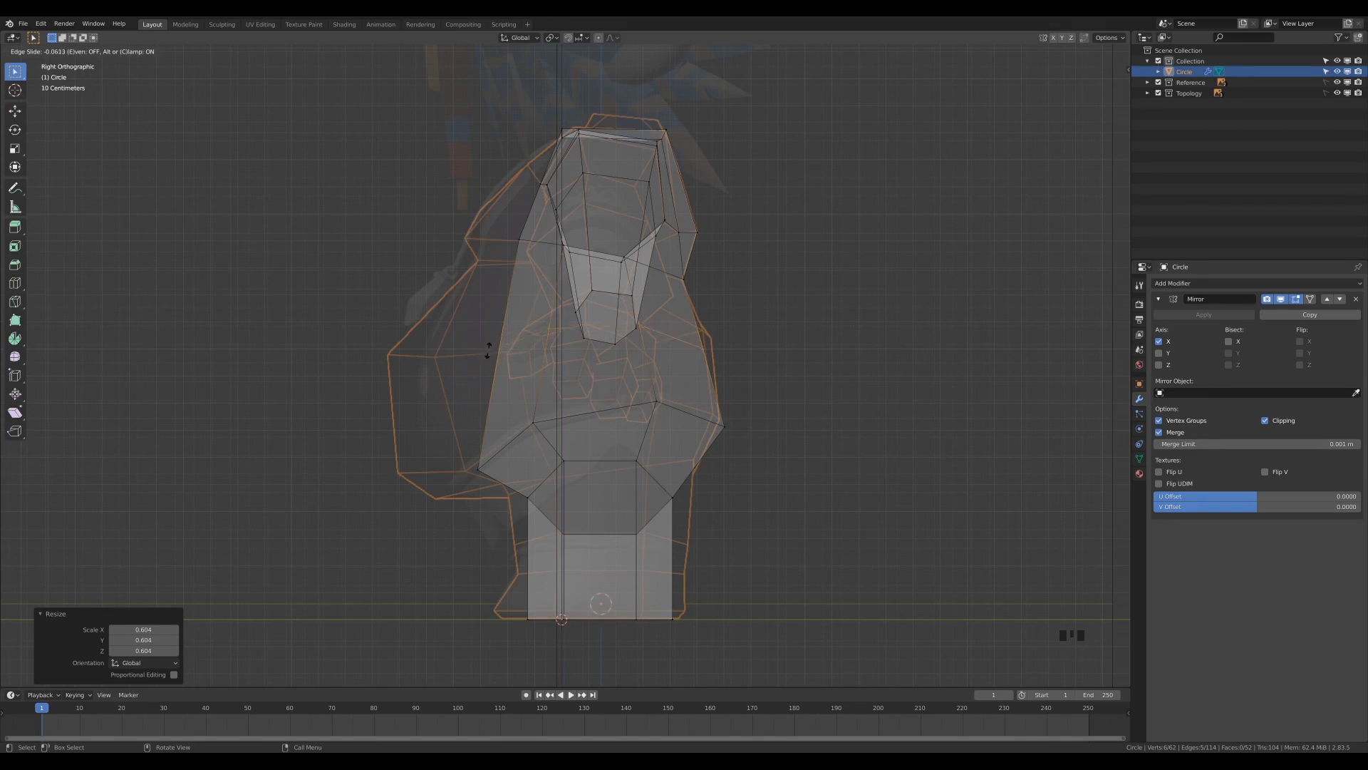
{"action": "right_click", "coordinate": [477, 356]}
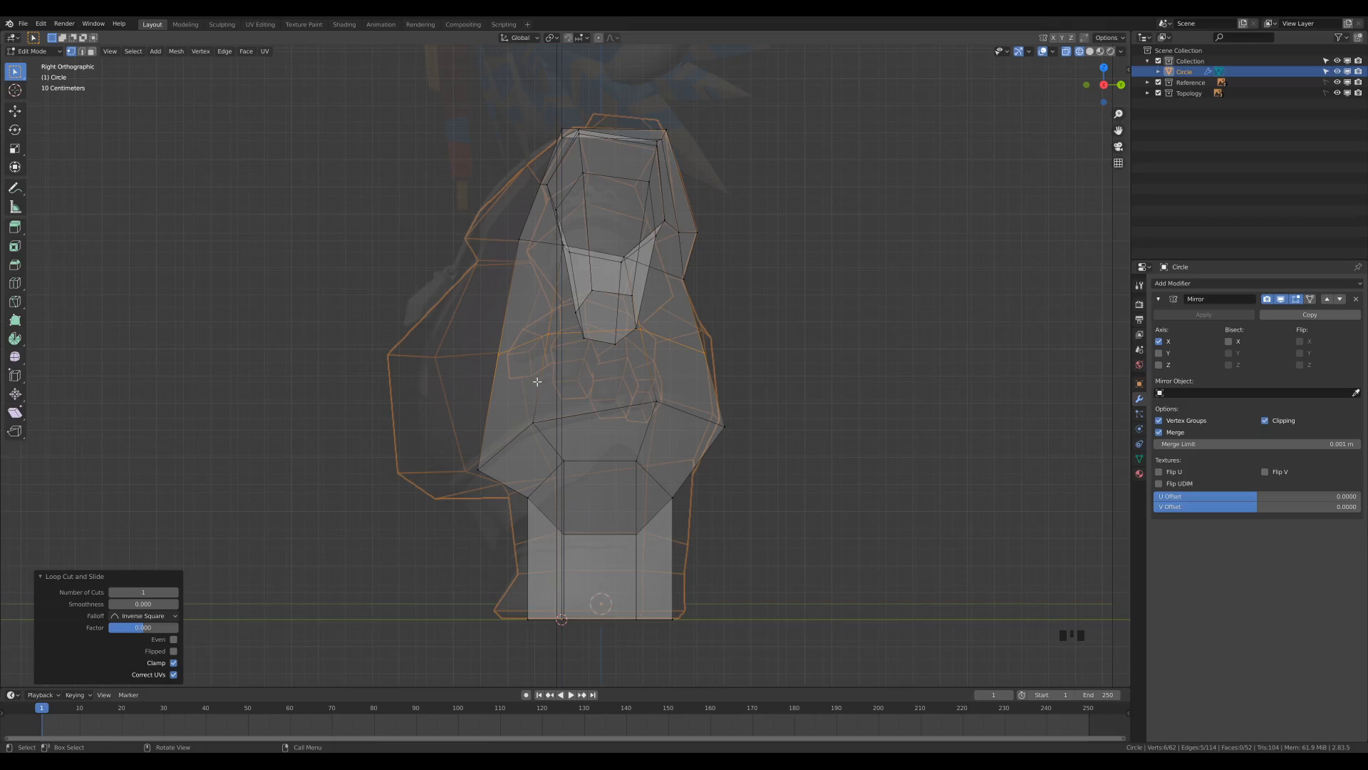
Move the belly loop's back vertices about 0.025 m in Y and 0.059 m in Z, and its front vertices about -0.394 m in Y.
{"action": "left_click", "coordinate": [709, 360]}
{"action": "key", "text": "g"}
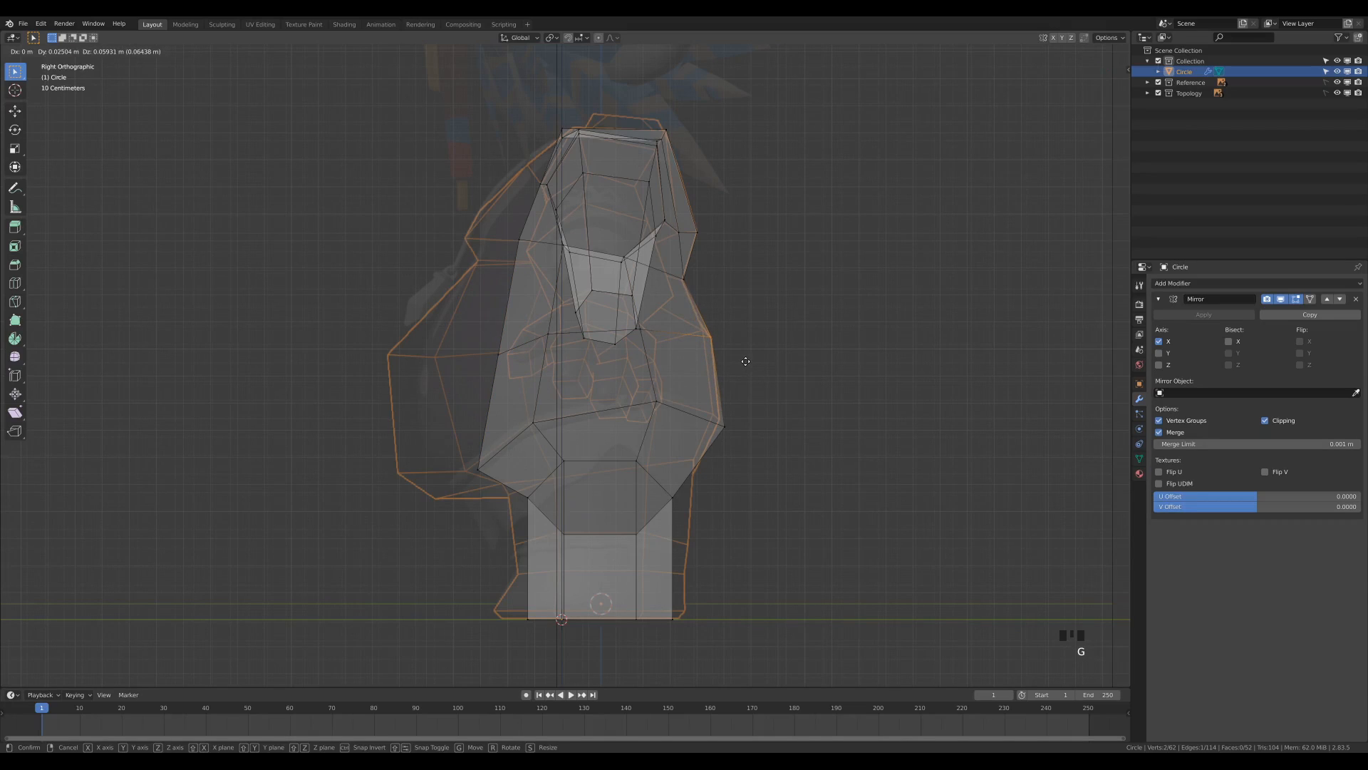
{"action": "left_click", "coordinate": [746, 362]}
{"action": "left_click", "coordinate": [748, 370]}
{"action": "left_click_drag", "start_coordinate": [467, 330], "coordinate": [521, 385]}
{"action": "key", "text": "g"}
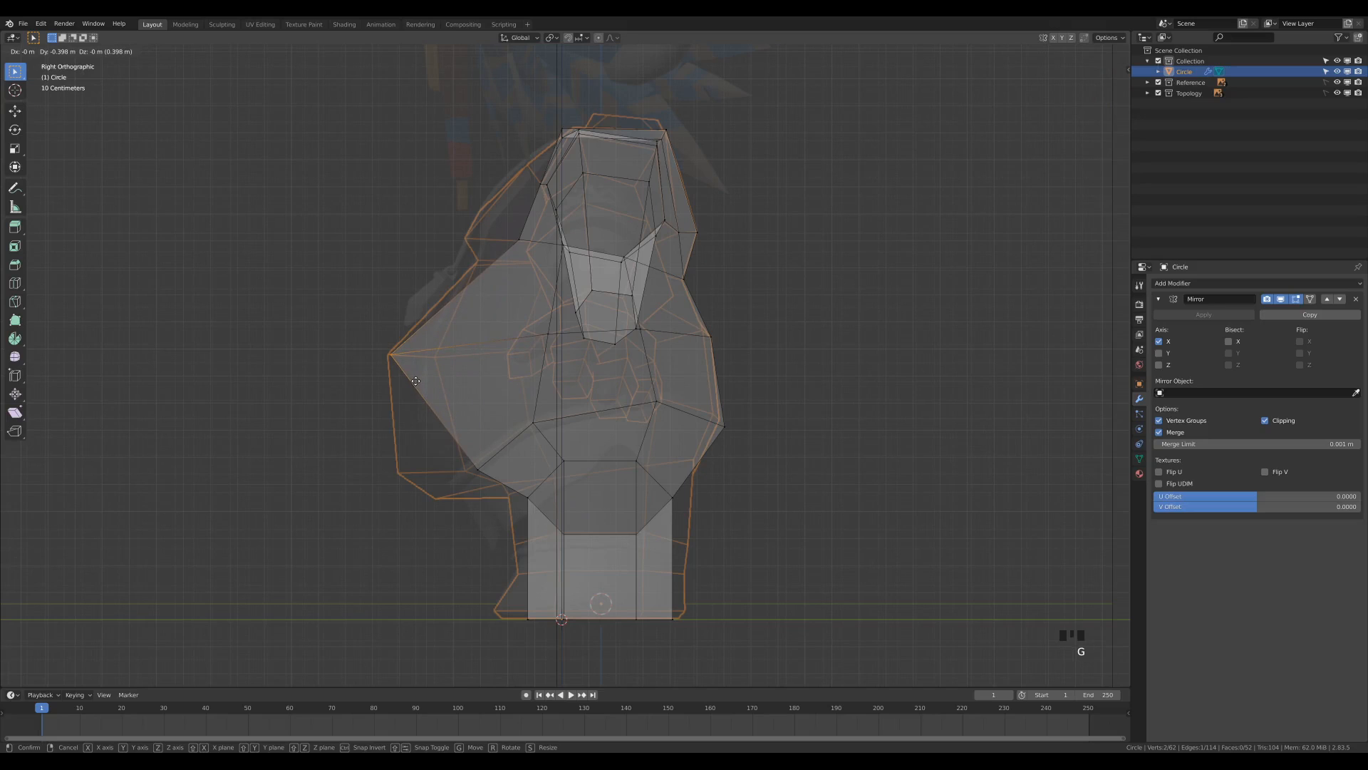
{"action": "left_click", "coordinate": [417, 381]}
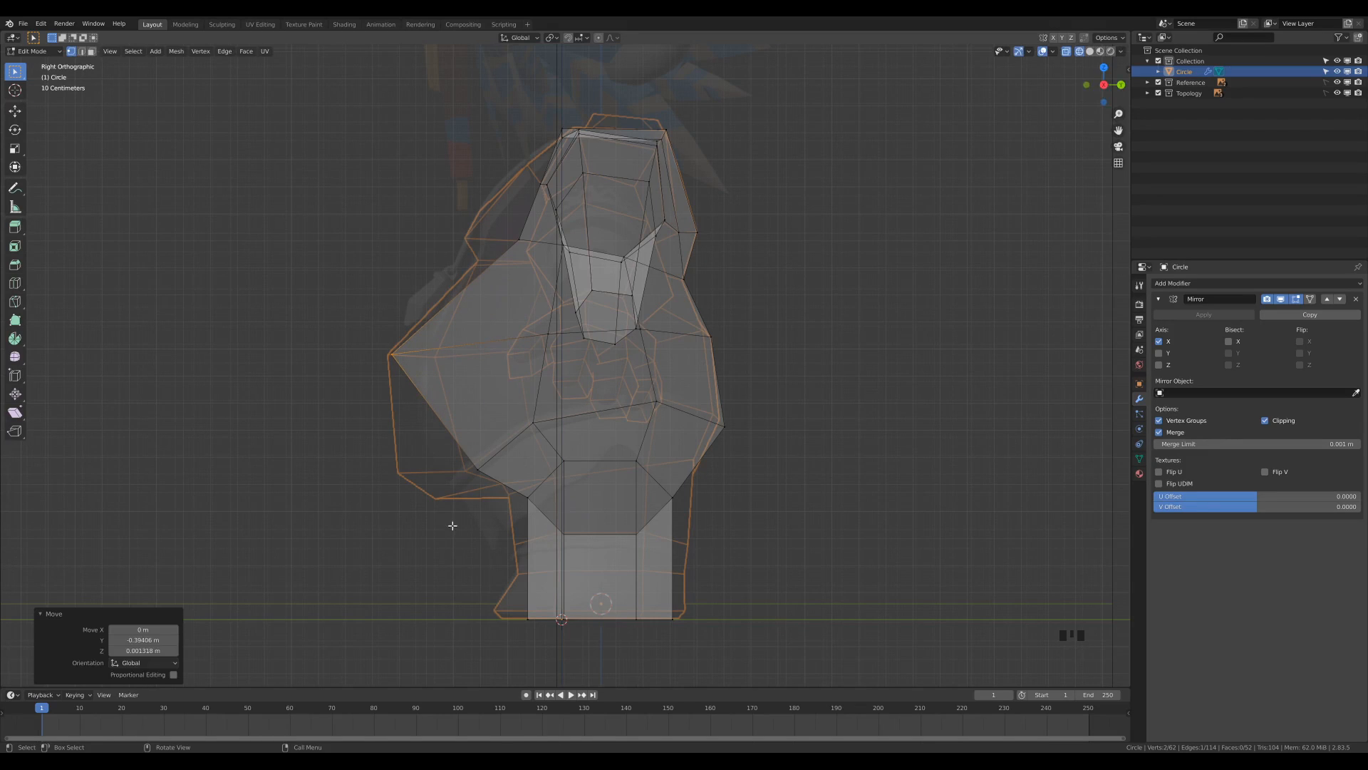
Move the lower front belly edge about -0.298 m in Y to match the side reference.
{"action": "mouse_move", "coordinate": [557, 405]}
{"action": "middle_mouse_down"}
{"action": "mouse_move", "coordinate": [592, 399]}
{"action": "mouse_move", "coordinate": [575, 422]}
{"action": "middle_mouse_up"}
{"action": "key", "text": "2"}
{"action": "left_click", "coordinate": [504, 484]}
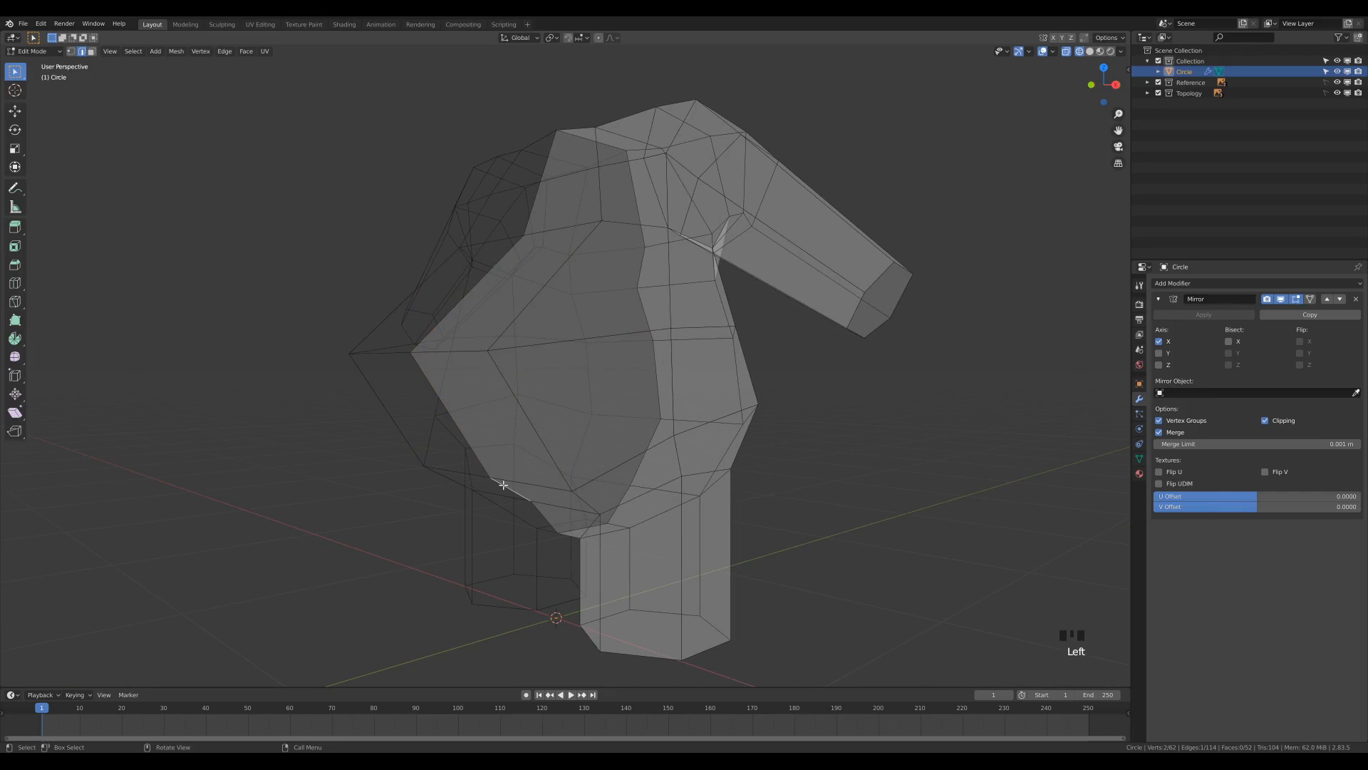
{"action": "key", "text": "KP_3"}
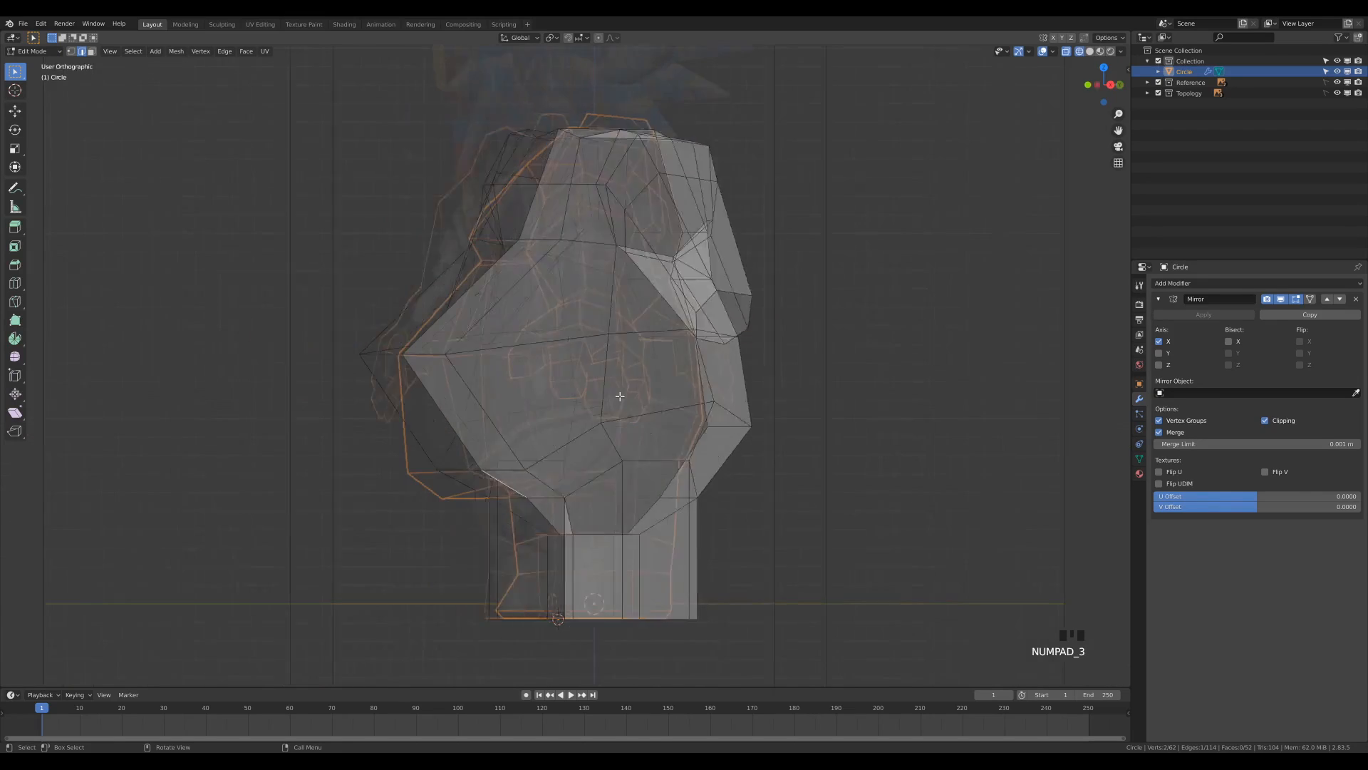
{"action": "key", "text": "g"}
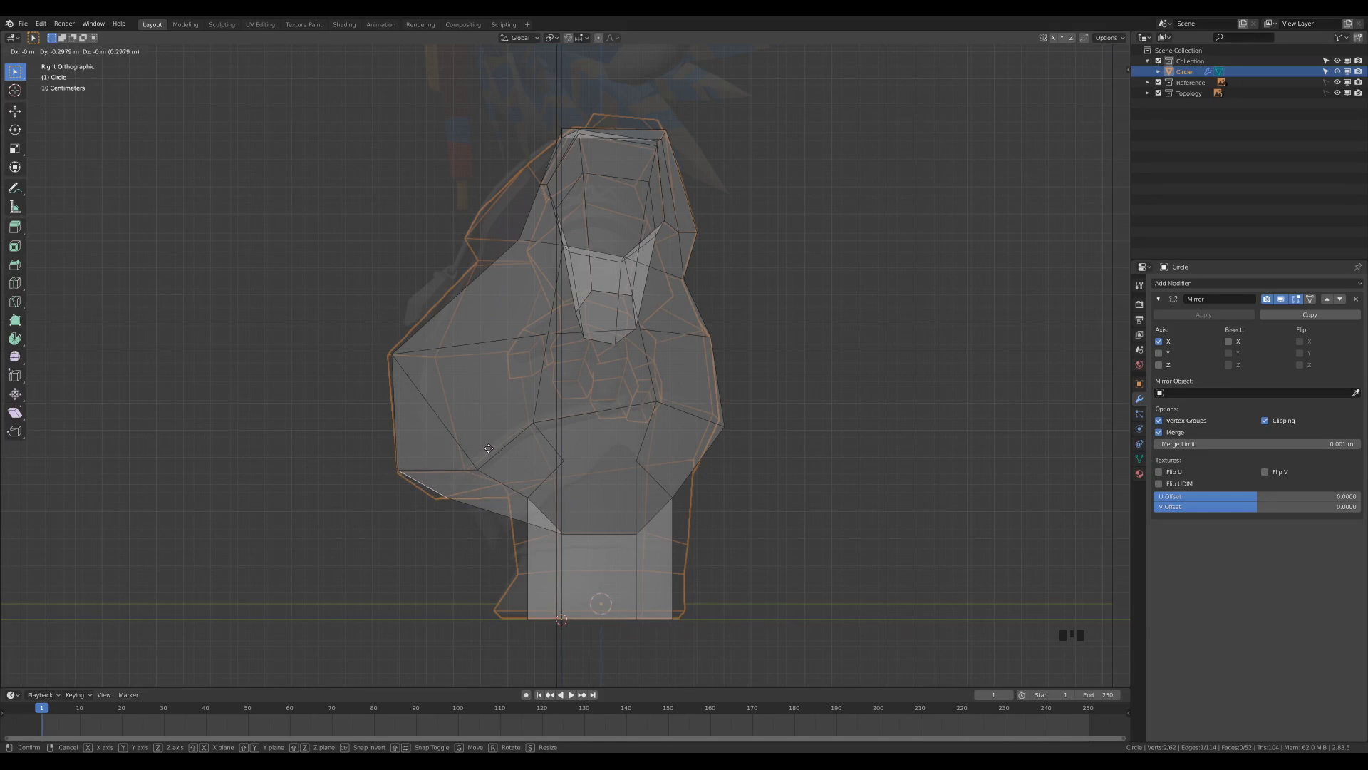
{"action": "left_click", "coordinate": [489, 448]}
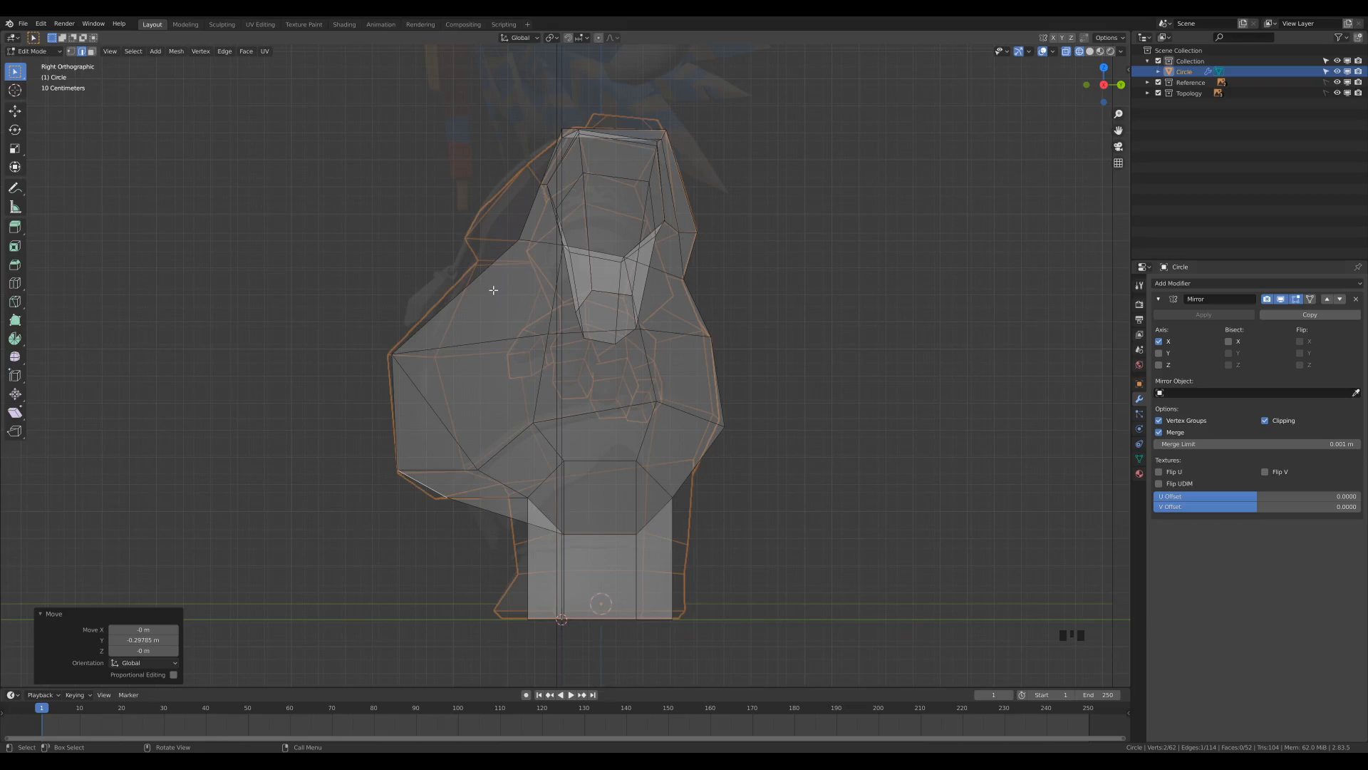
Add a loop cut between the chest and belly, slid upward to a factor of about -0.513.
{"action": "key", "text": "ctrl+r"}
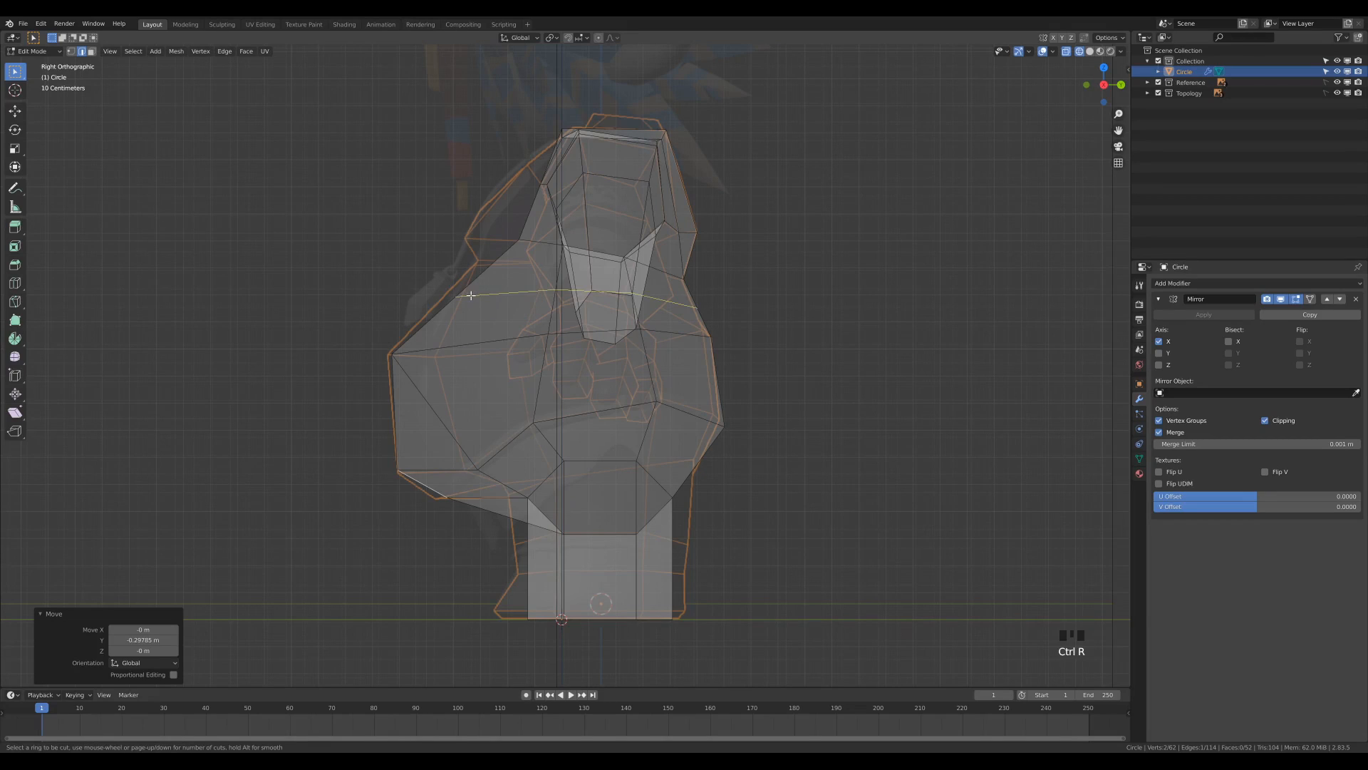
{"action": "left_click", "coordinate": [471, 295]}
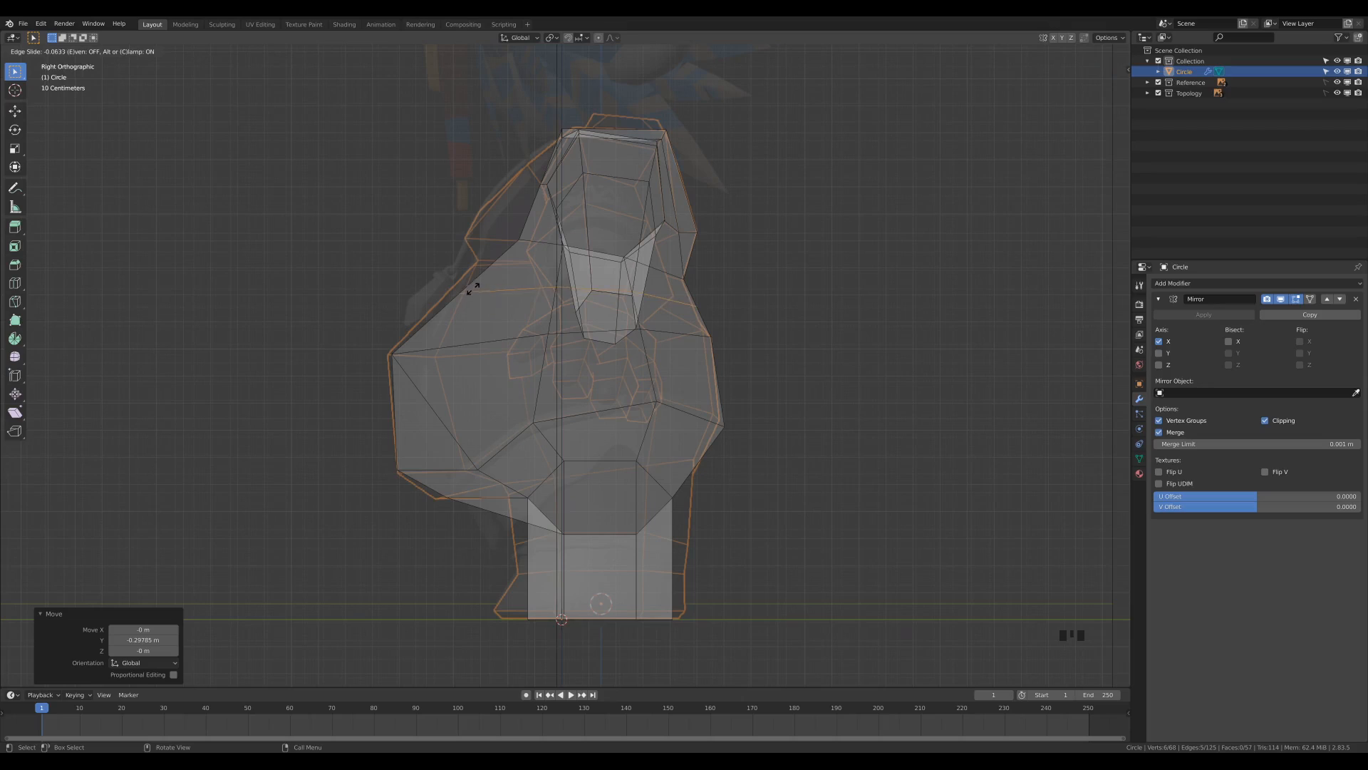
{"action": "left_click", "coordinate": [477, 234]}
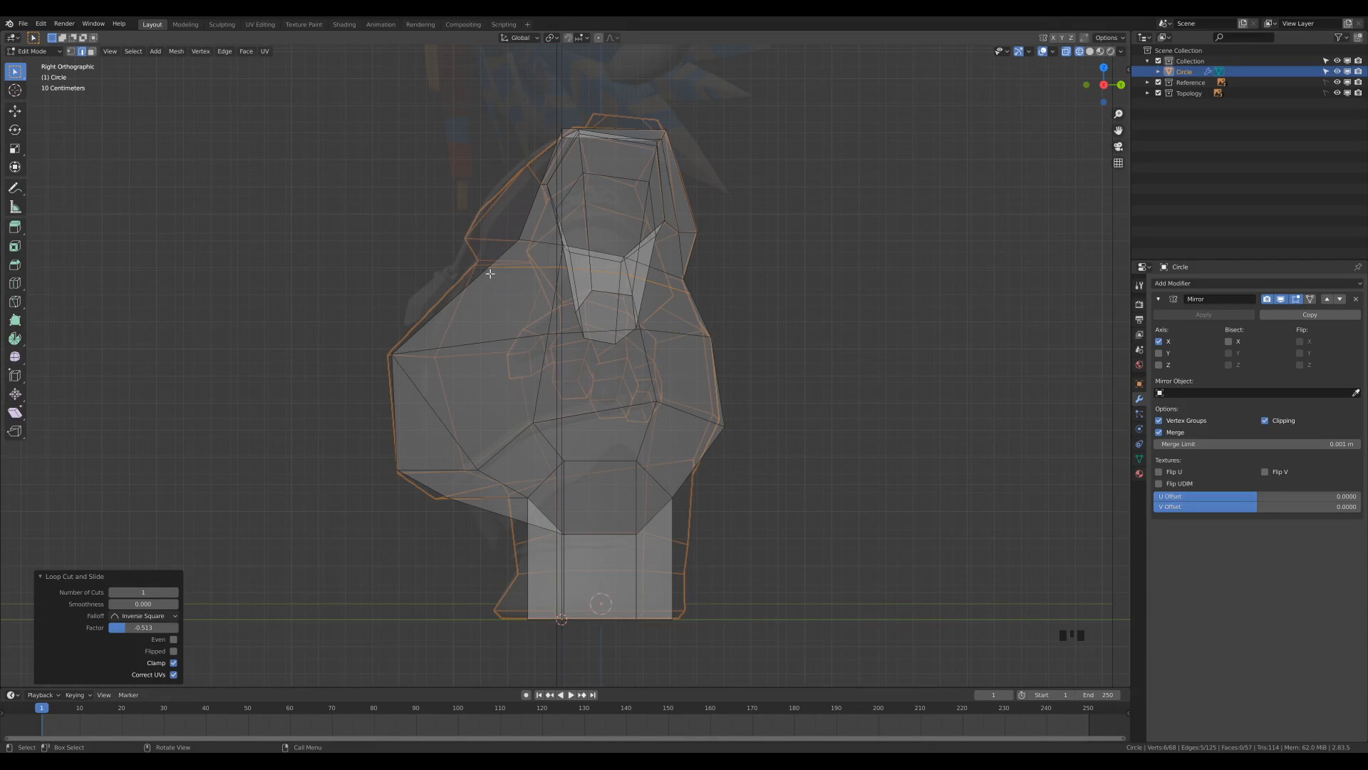
Move the lower chest's front vertices about -0.183 m in Y and 0.011 m in Z, and pull the upper chest vertices forward to the reference outline.
{"action": "key", "text": "1"}
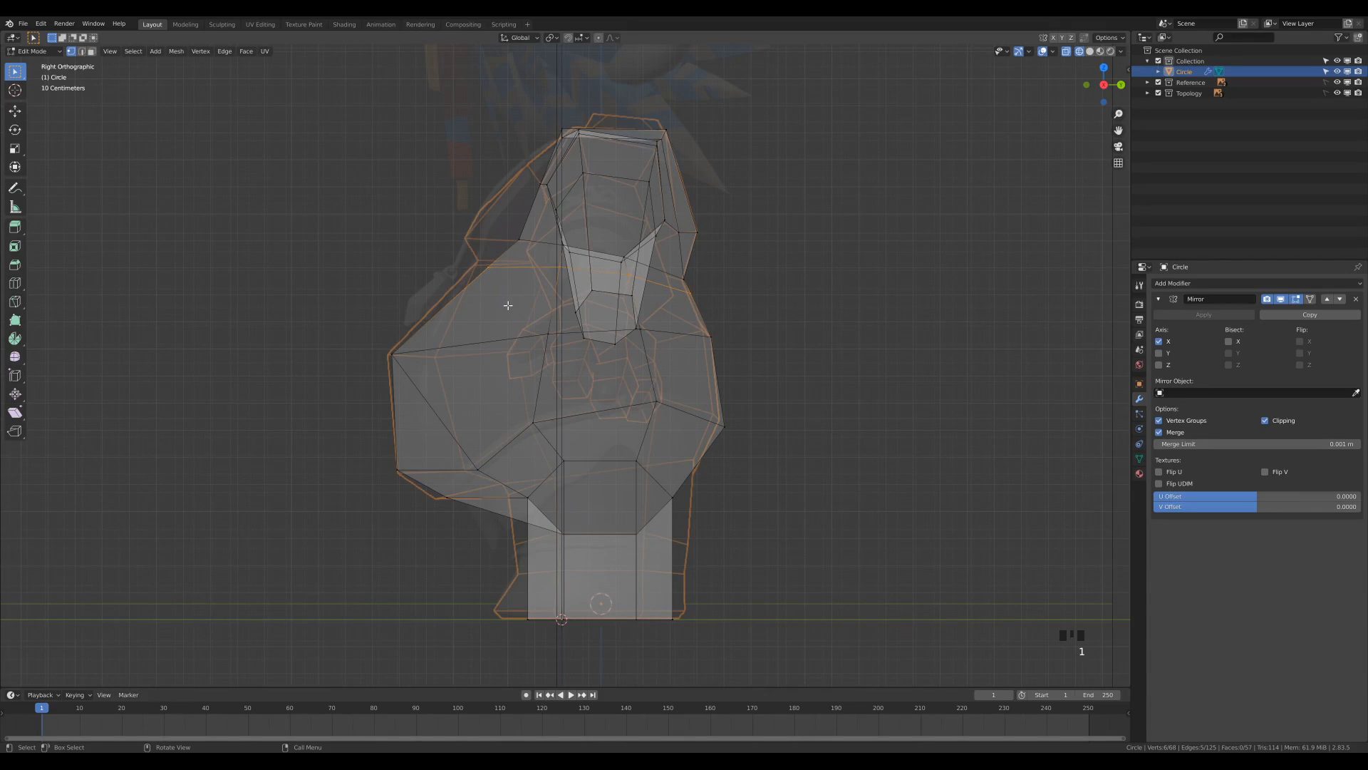
{"action": "left_click", "coordinate": [517, 239]}
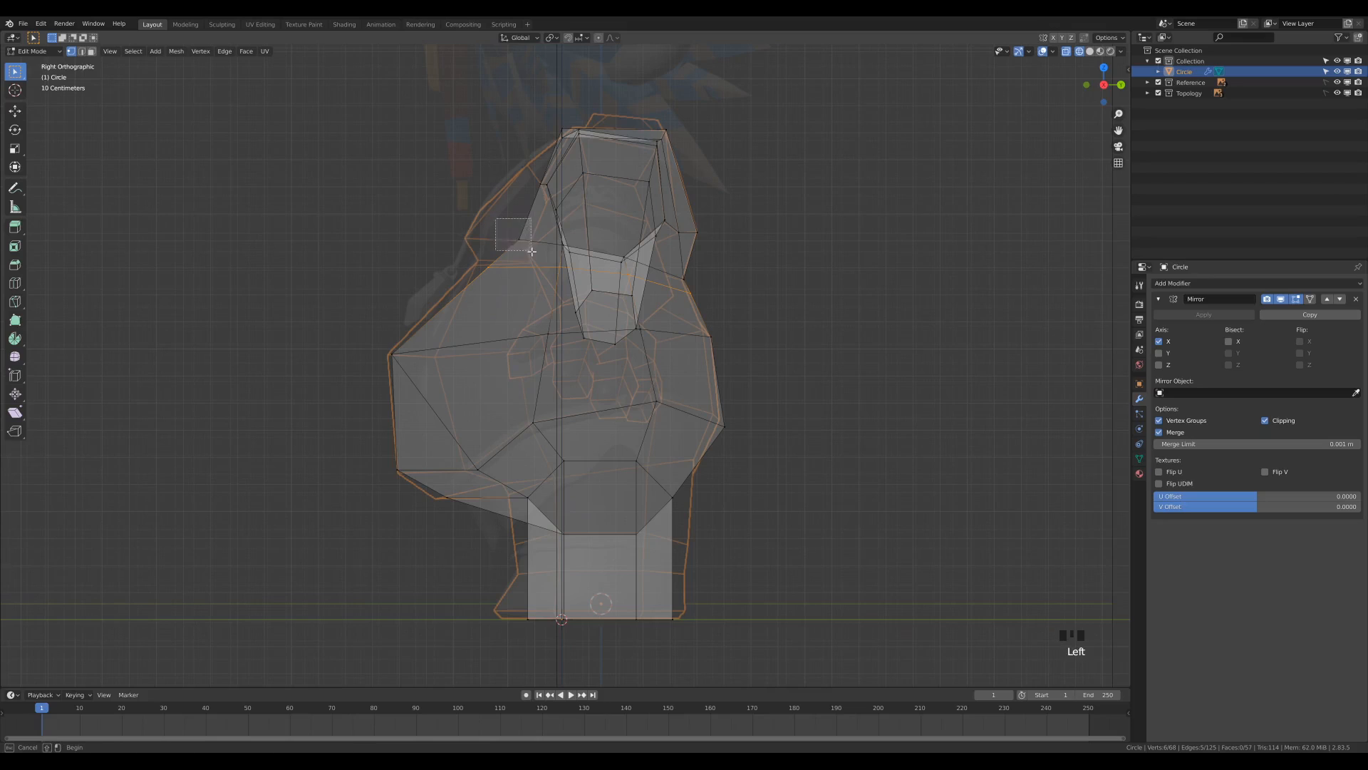
{"action": "key", "text": "g"}
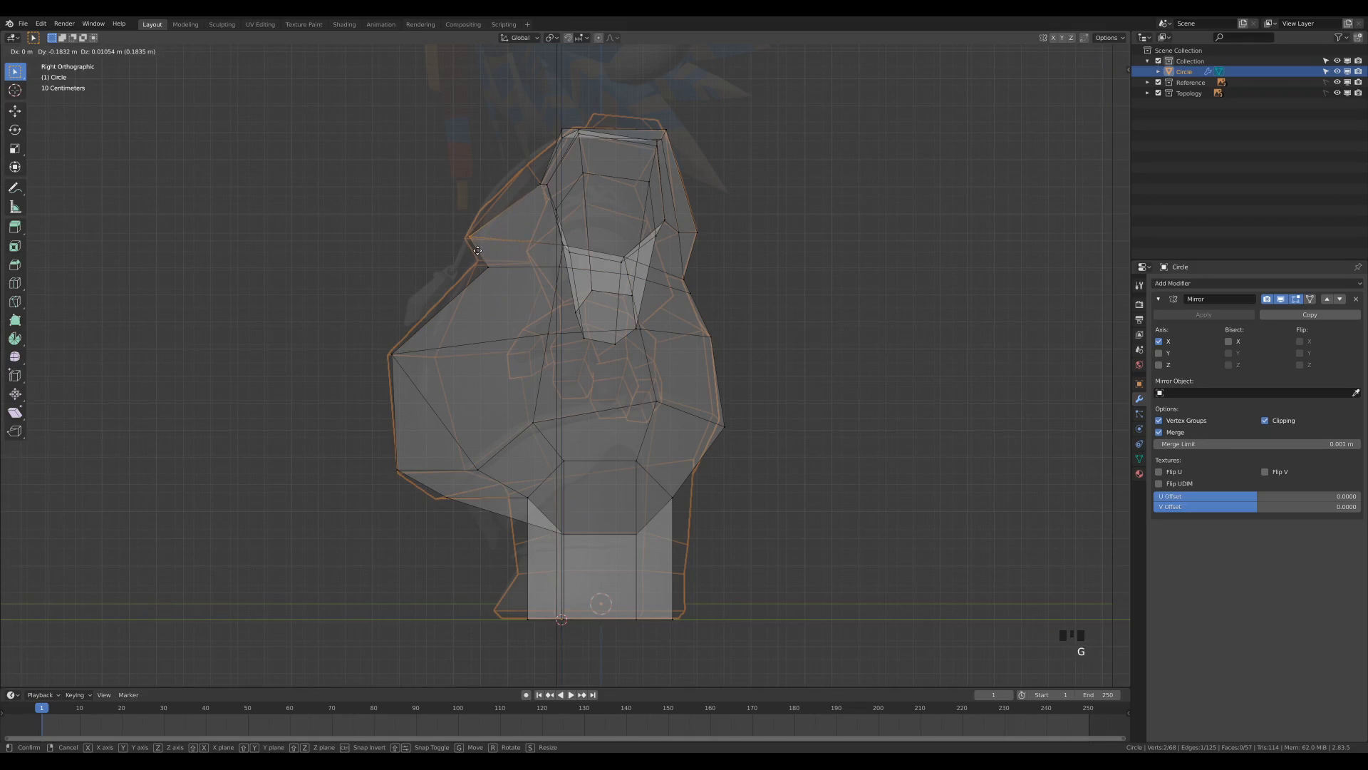
{"action": "left_click", "coordinate": [476, 246]}
{"action": "left_click_drag", "start_coordinate": [521, 165], "coordinate": [542, 200]}
{"action": "key", "text": "g"}
{"action": "left_click", "coordinate": [522, 188]}
Move the front neckline vertices back onto the side reference outline, shifting the last one about 0.037 m in Y.
{"action": "left_click_drag", "start_coordinate": [549, 114], "coordinate": [572, 146]}
{"action": "key", "text": "g"}
{"action": "left_click", "coordinate": [575, 145]}
{"action": "left_click", "coordinate": [559, 116]}
{"action": "key", "text": "g"}
{"action": "left_click", "coordinate": [584, 138]}
{"action": "middle_click_drag", "start_coordinate": [522, 265], "coordinate": [571, 355]}
{"action": "key", "text": "KP_3"}
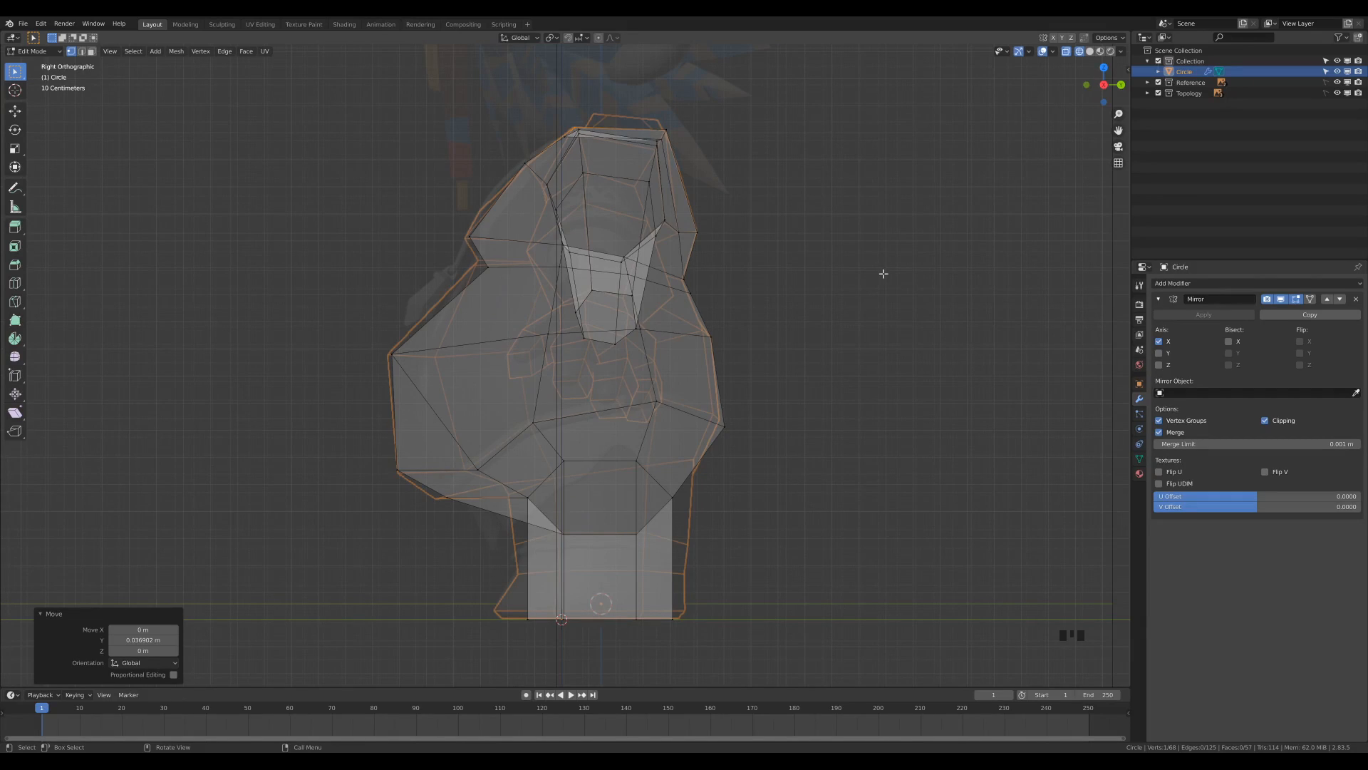
Add a loop cut around the middle of the arm, slid to a factor of about 0.061.
{"action": "key", "text": "KP_1"}
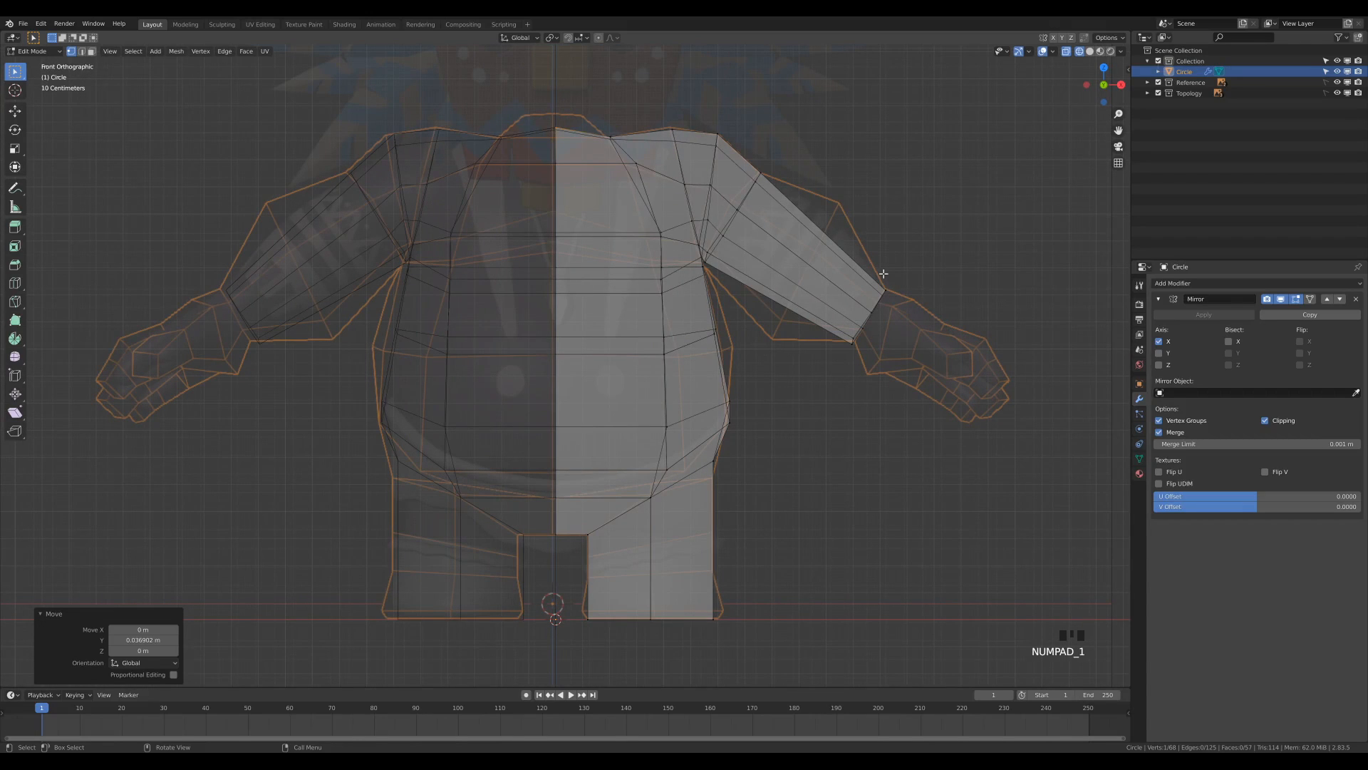
{"action": "middle_click_drag", "start_coordinate": [841, 271], "coordinate": [813, 275]}
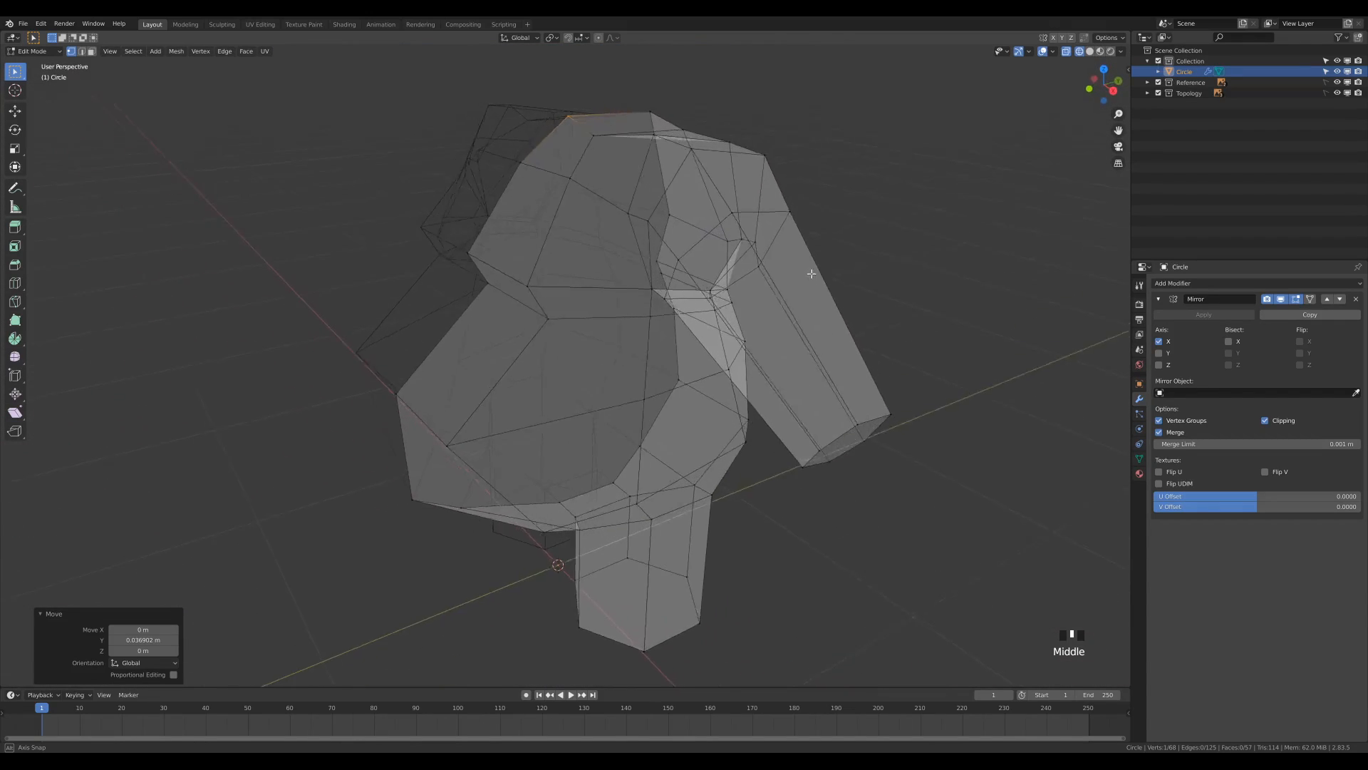
{"action": "scroll", "coordinate": [810, 271], "scroll_direction": "down", "scroll_amount": 2}
{"action": "scroll", "coordinate": [809, 270], "scroll_direction": "down", "scroll_amount": 1}
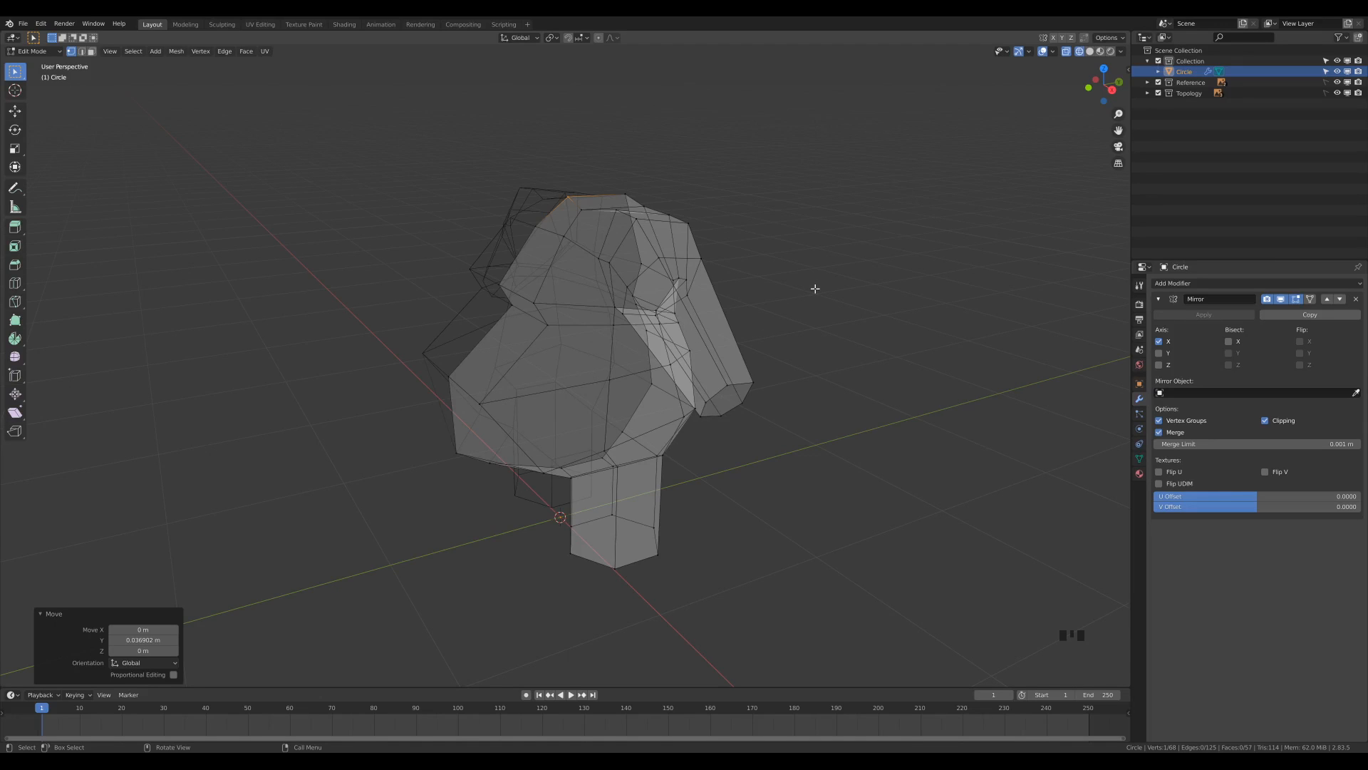
{"action": "key", "text": "KP_1"}
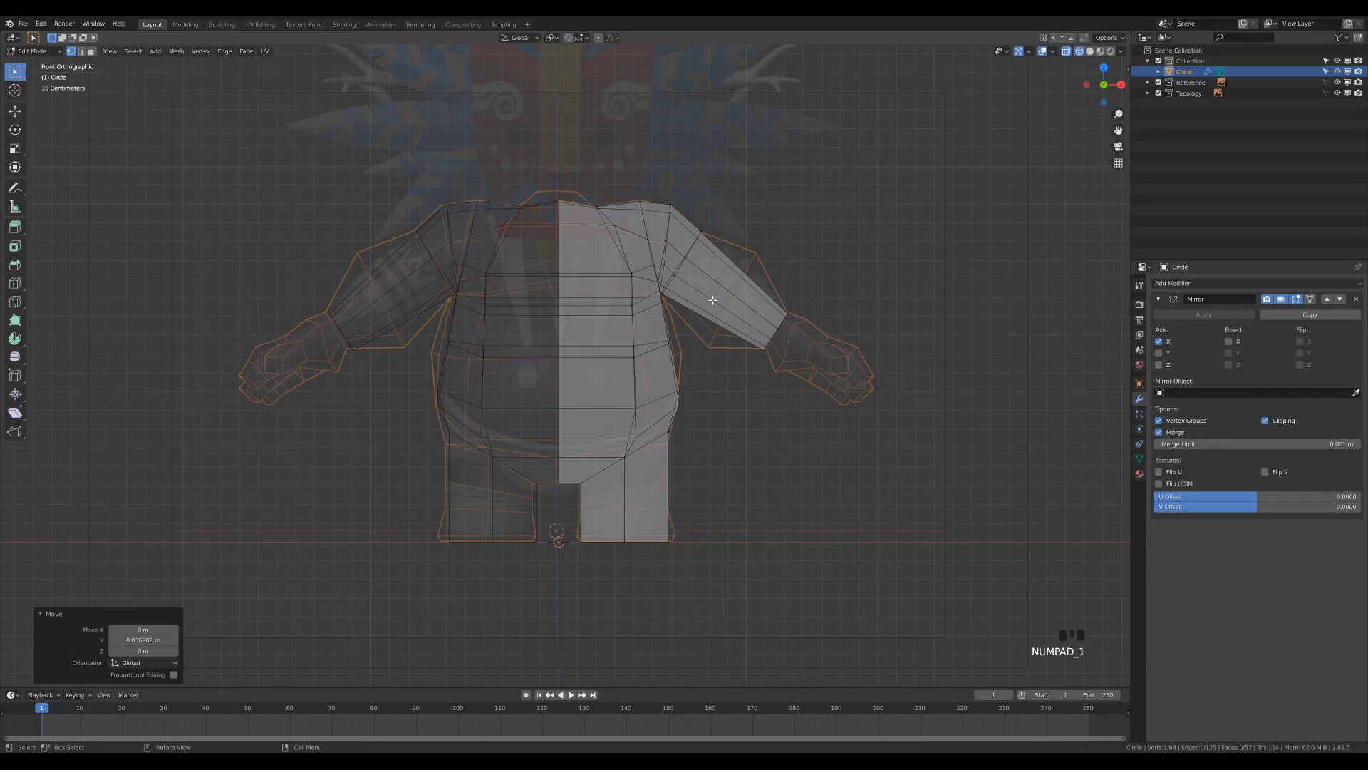
{"action": "key", "text": "ctrl+r"}
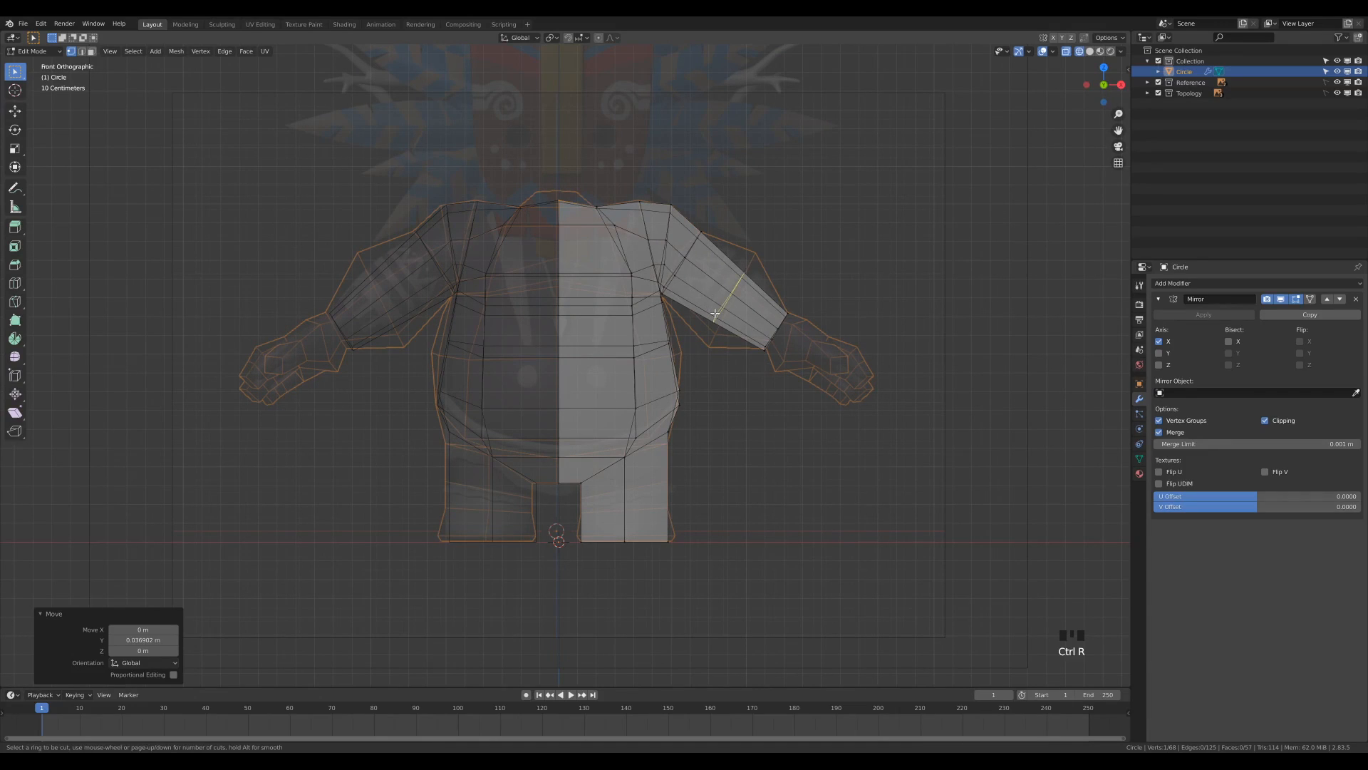
{"action": "left_click", "coordinate": [715, 313]}
{"action": "left_click", "coordinate": [718, 316]}
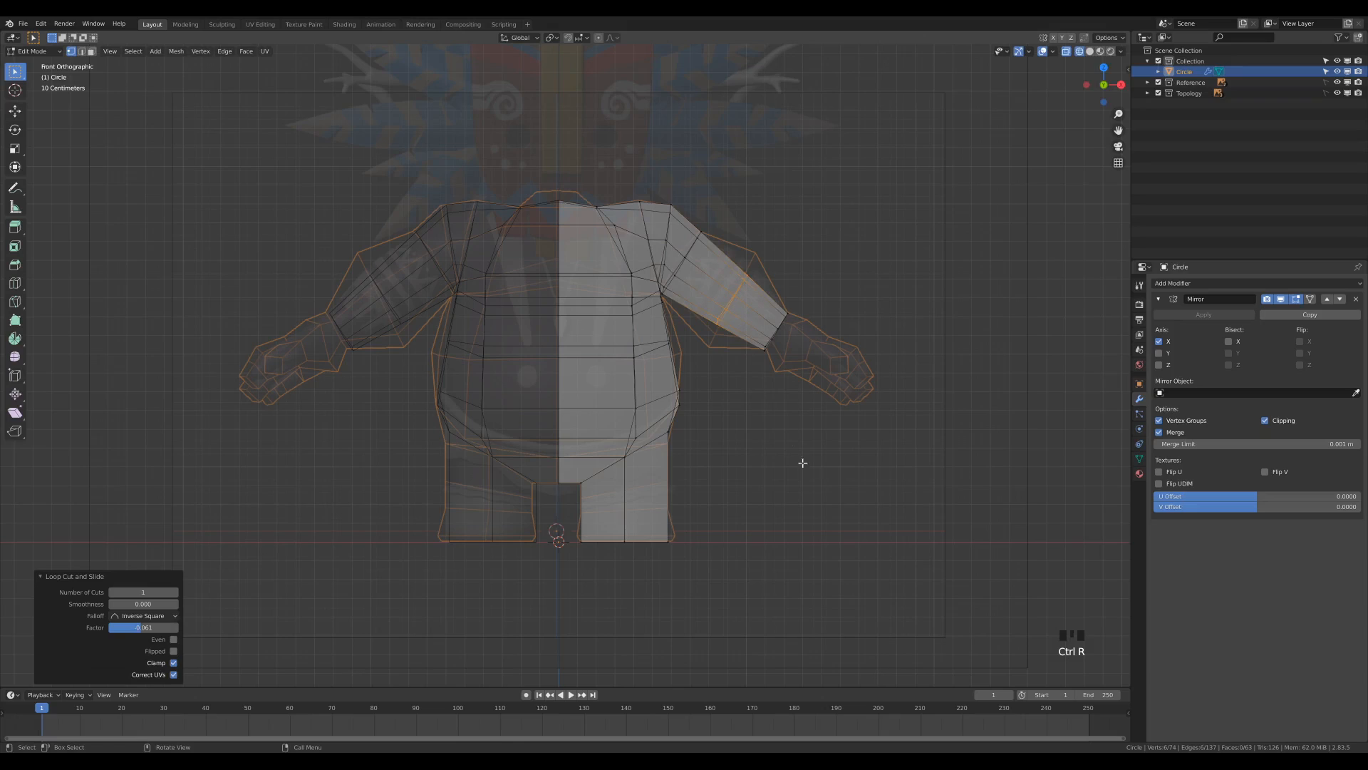
Rotate the new arm loop a few degrees and scale it to 1.762 to match the reference arm's thickness.
{"action": "key", "text": "r"}
{"action": "left_click", "coordinate": [838, 436]}
{"action": "key", "text": "s"}
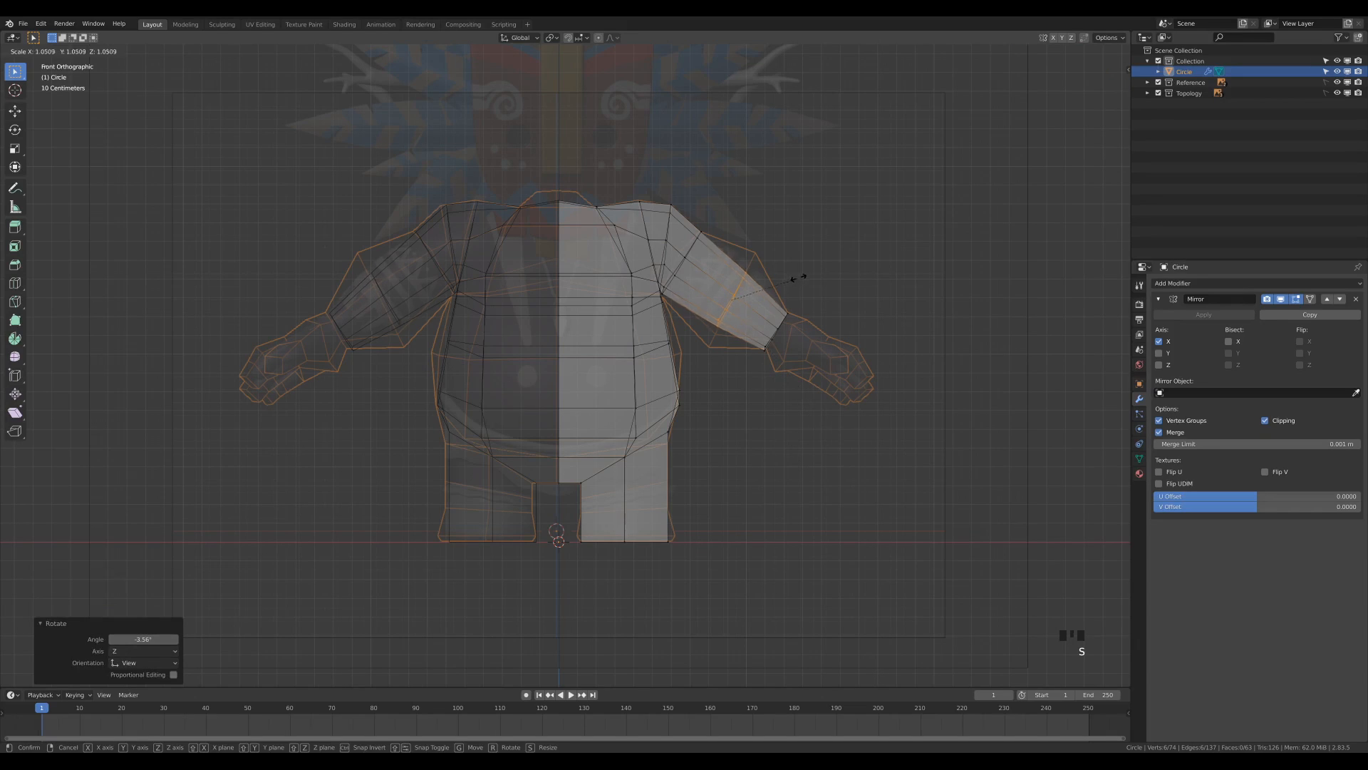
{"action": "left_click", "coordinate": [839, 259]}
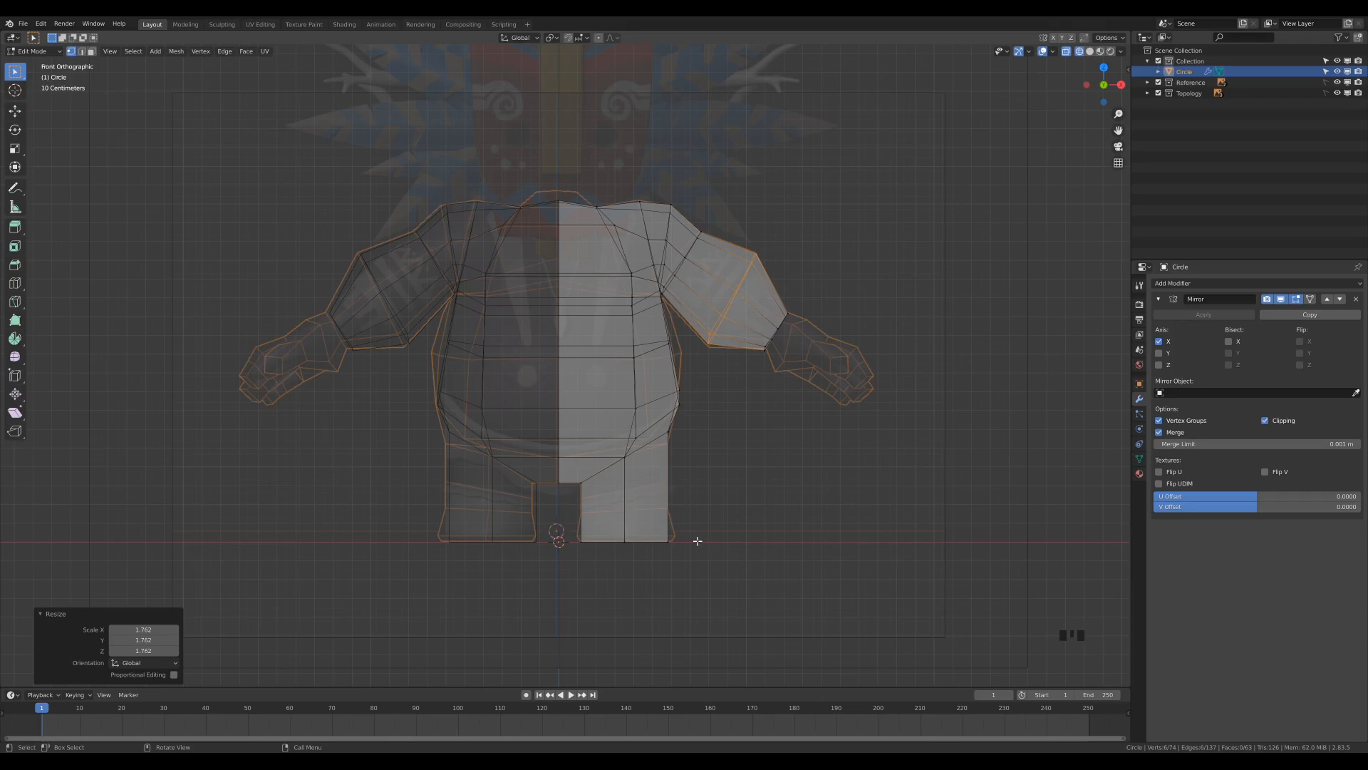
Add two loop cuts around the leg, slid upward to factors of about -0.263 and -0.220.
{"action": "scroll", "coordinate": [698, 541], "scroll_direction": "up", "scroll_amount": 3}
{"action": "middle_click_drag", "start_coordinate": [789, 558], "coordinate": [767, 446], "text": "shift"}
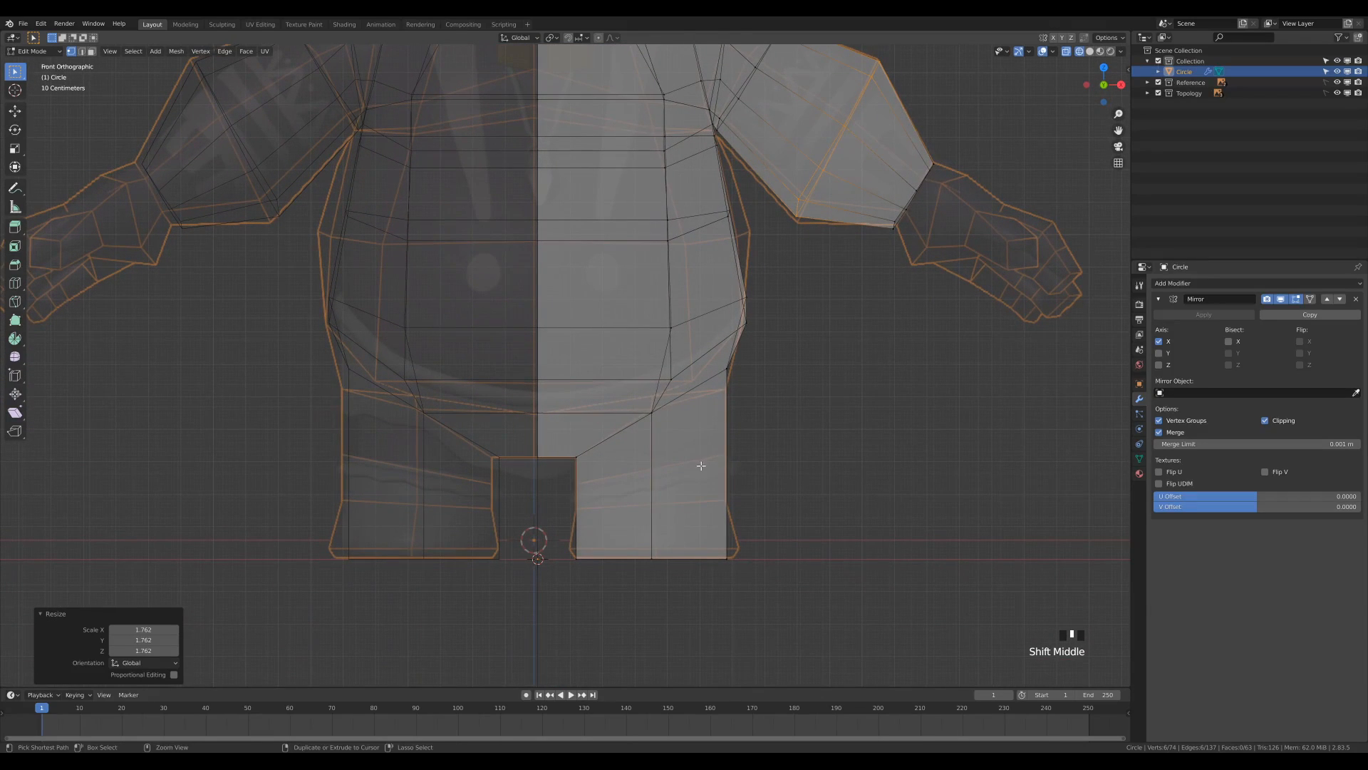
{"action": "key", "text": "ctrl+r"}
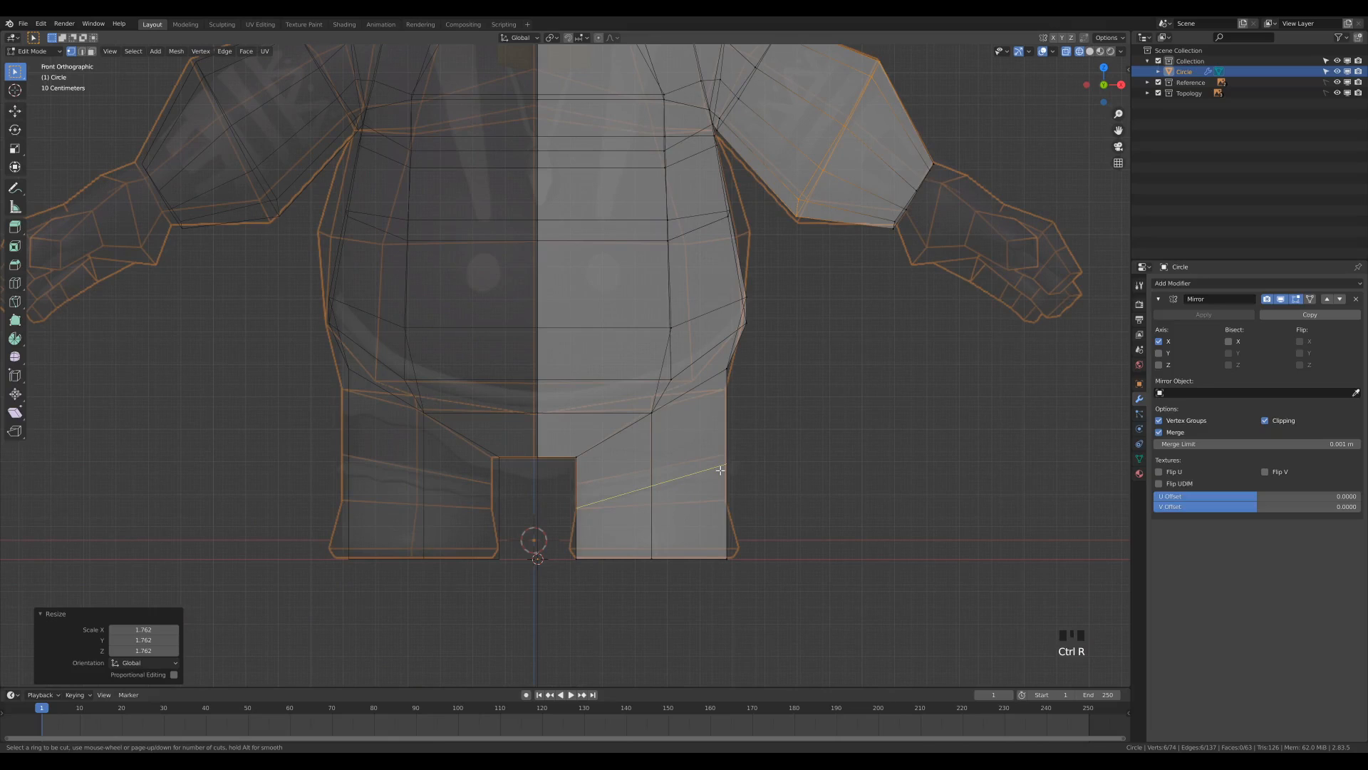
{"action": "left_click", "coordinate": [720, 469]}
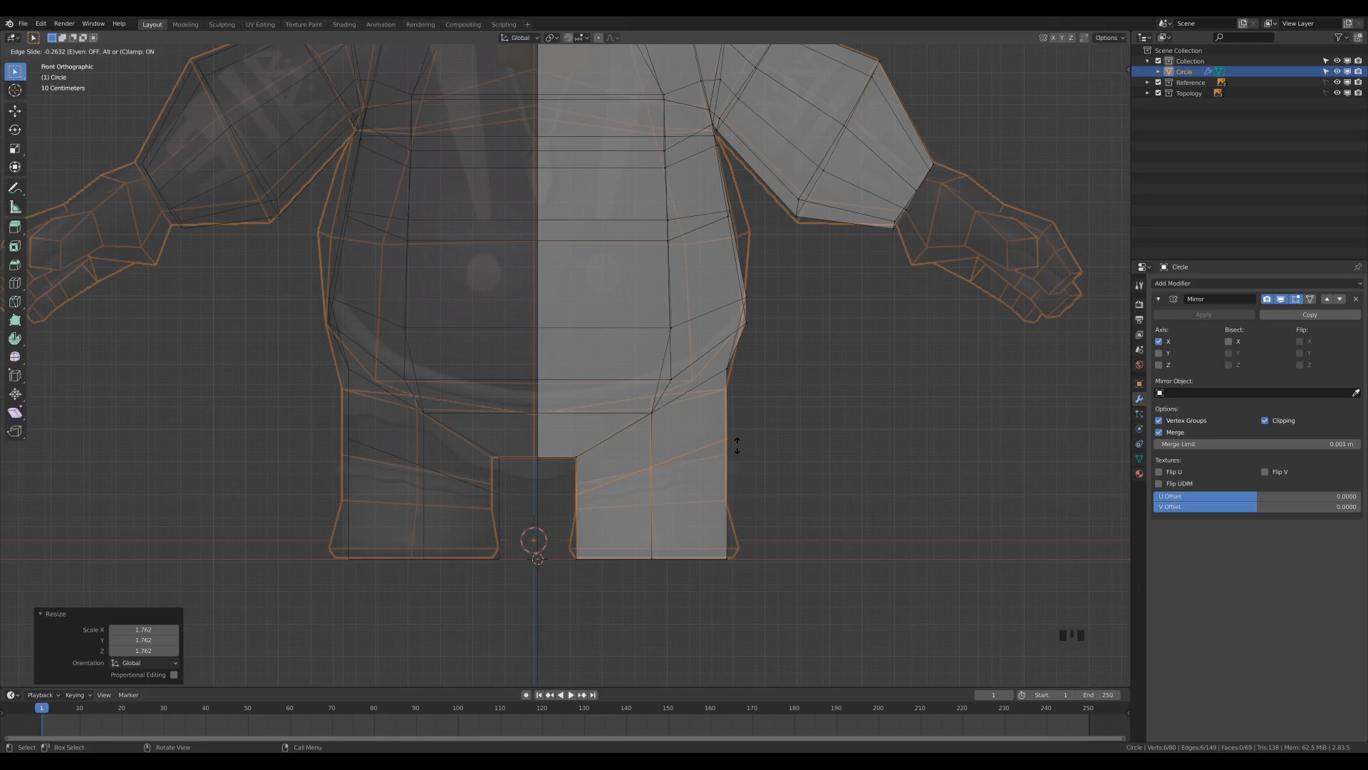
{"action": "left_click", "coordinate": [737, 446]}
{"action": "key", "text": "ctrl+r"}
{"action": "left_click", "coordinate": [712, 496]}
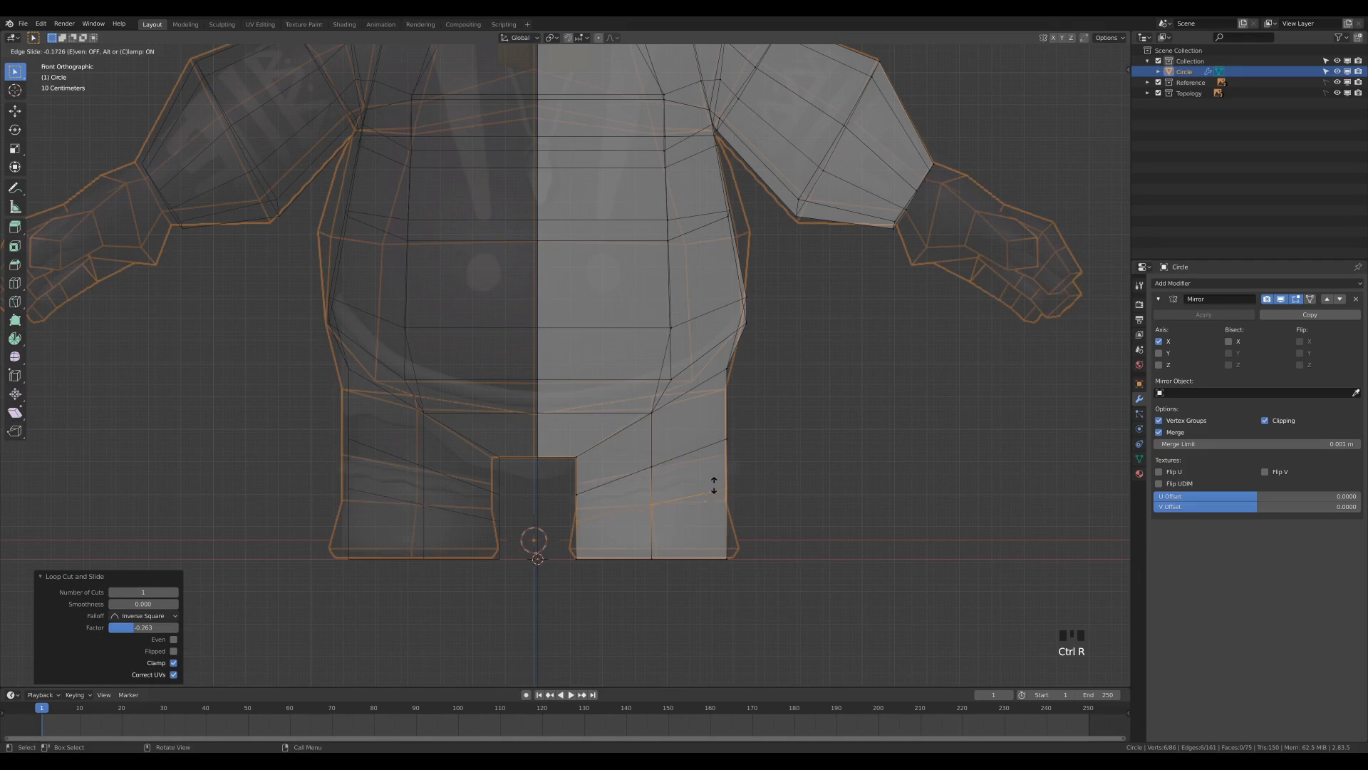
{"action": "left_click", "coordinate": [714, 483]}
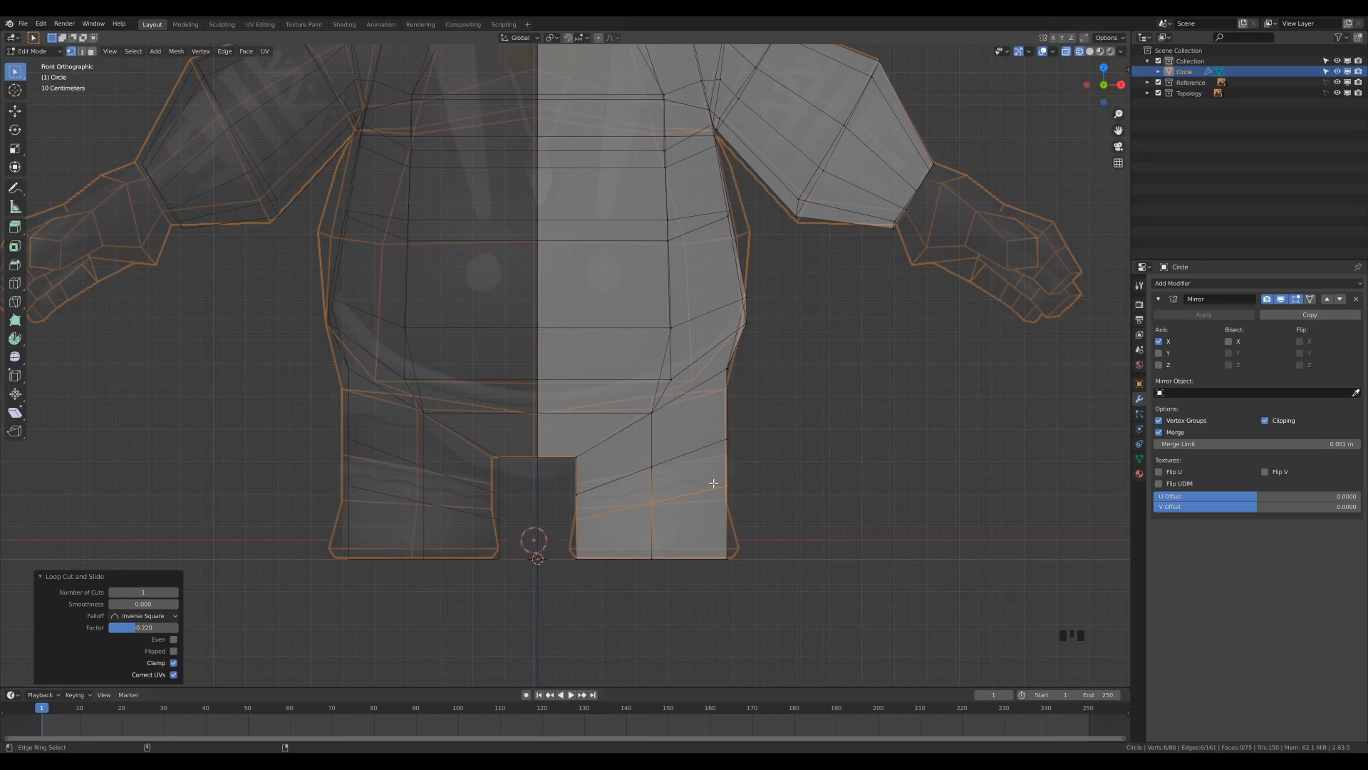
Shear the two new leg loops vertically to lessen their slope, offsetting the upper one by about 0.16.
{"action": "key", "text": "shift+ctrl+alt+s"}
{"action": "key", "text": "y"}
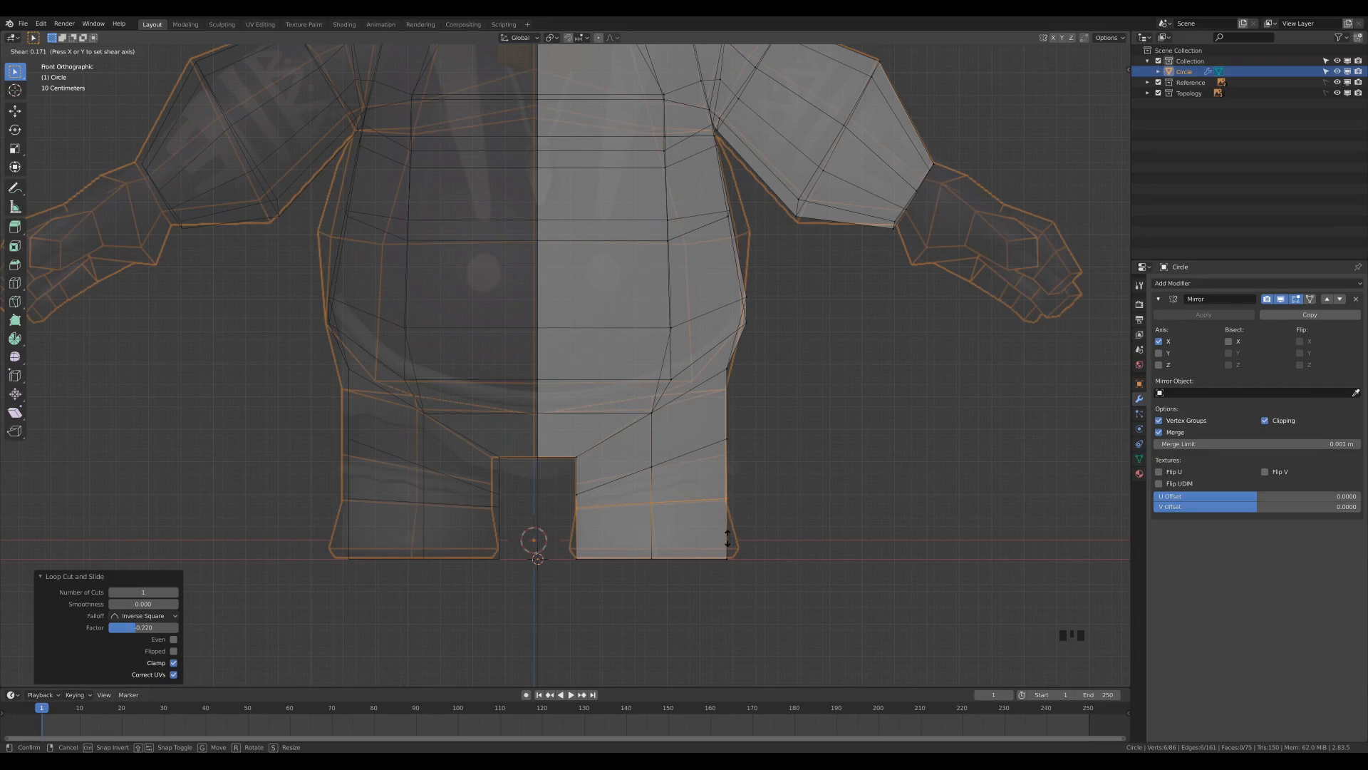
{"action": "left_click", "coordinate": [727, 536]}
{"action": "left_click", "coordinate": [681, 457], "text": "alt"}
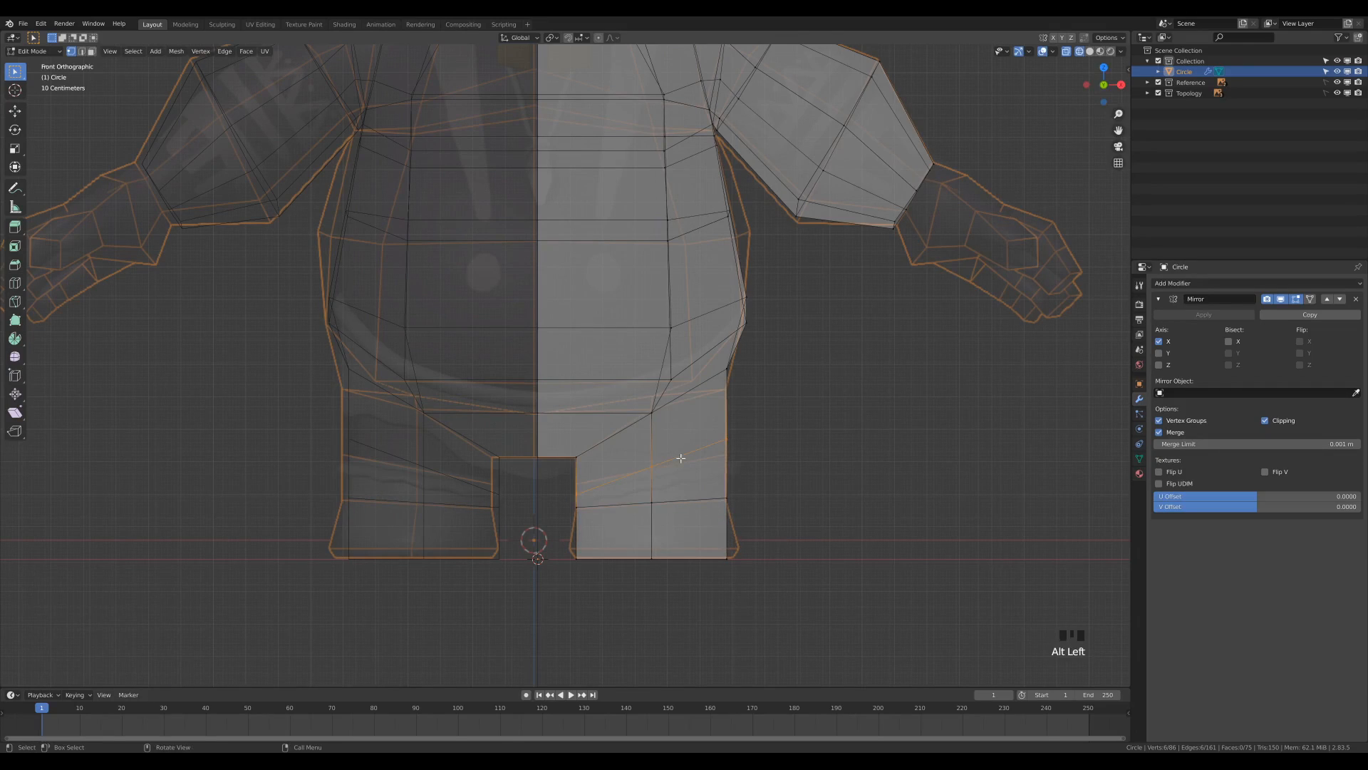
{"action": "key", "text": "shift+ctrl+alt+s"}
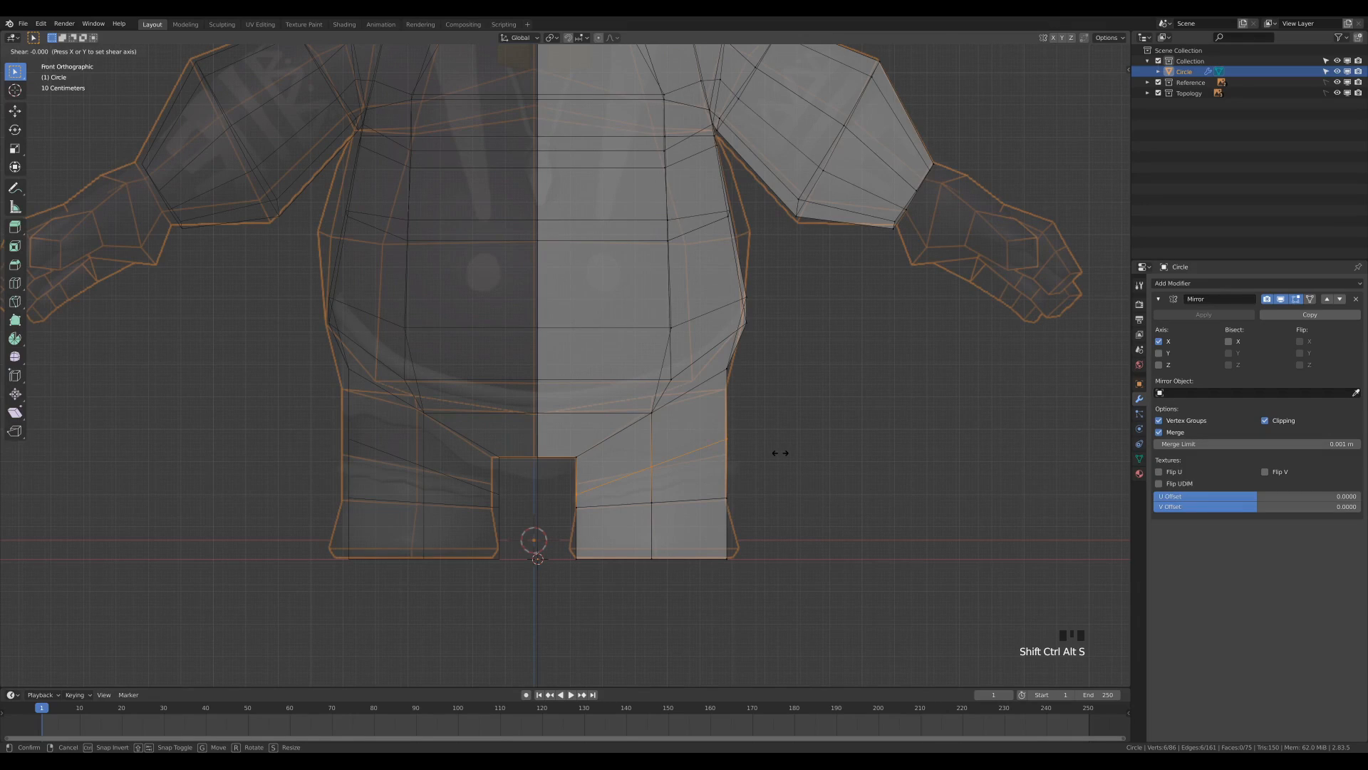
{"action": "left_click", "coordinate": [779, 504]}
Move the outer torso-side vertices below the armpit onto the front reference outline, about 0.062 m in X and -0.041 m in Z.
{"action": "scroll", "coordinate": [714, 487], "scroll_direction": "down", "scroll_amount": 1}
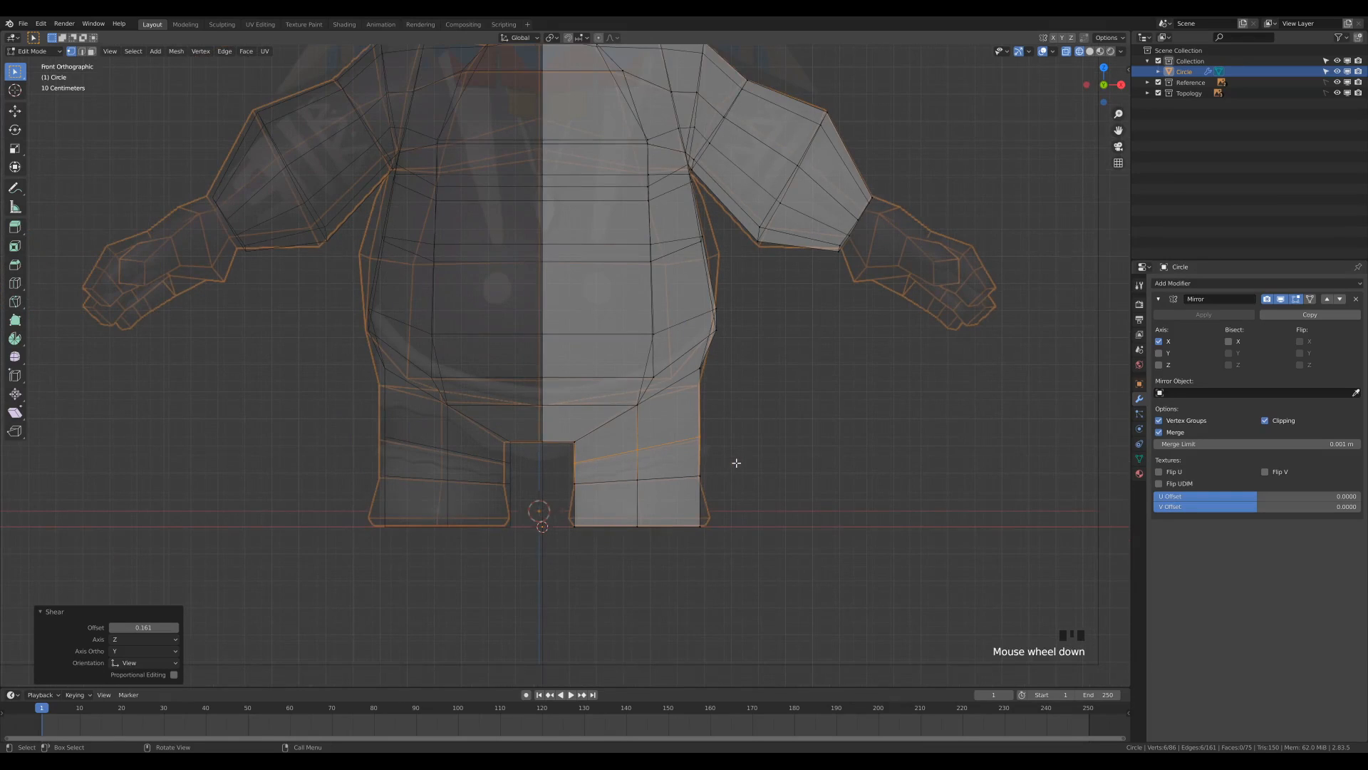
{"action": "middle_click_drag", "start_coordinate": [781, 300], "coordinate": [803, 366], "text": "shift"}
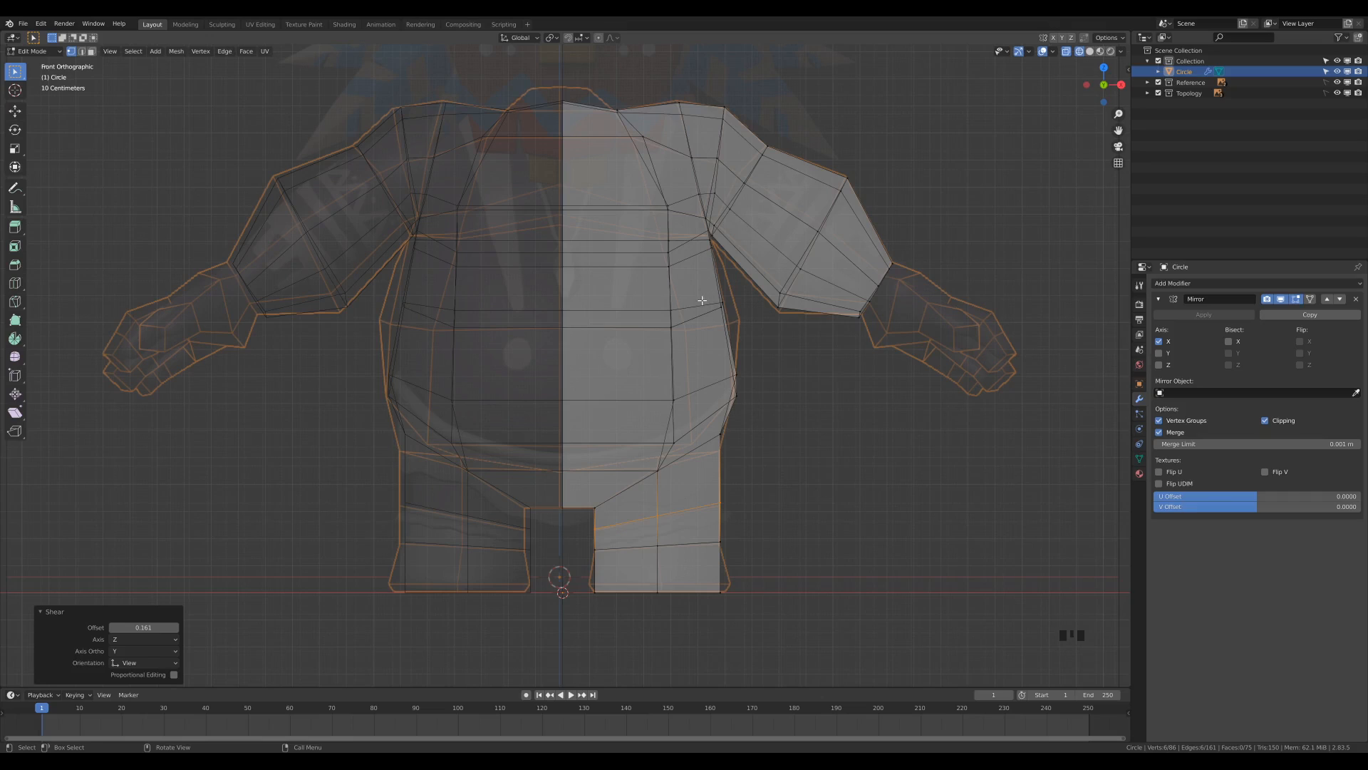
{"action": "left_click", "coordinate": [728, 306]}
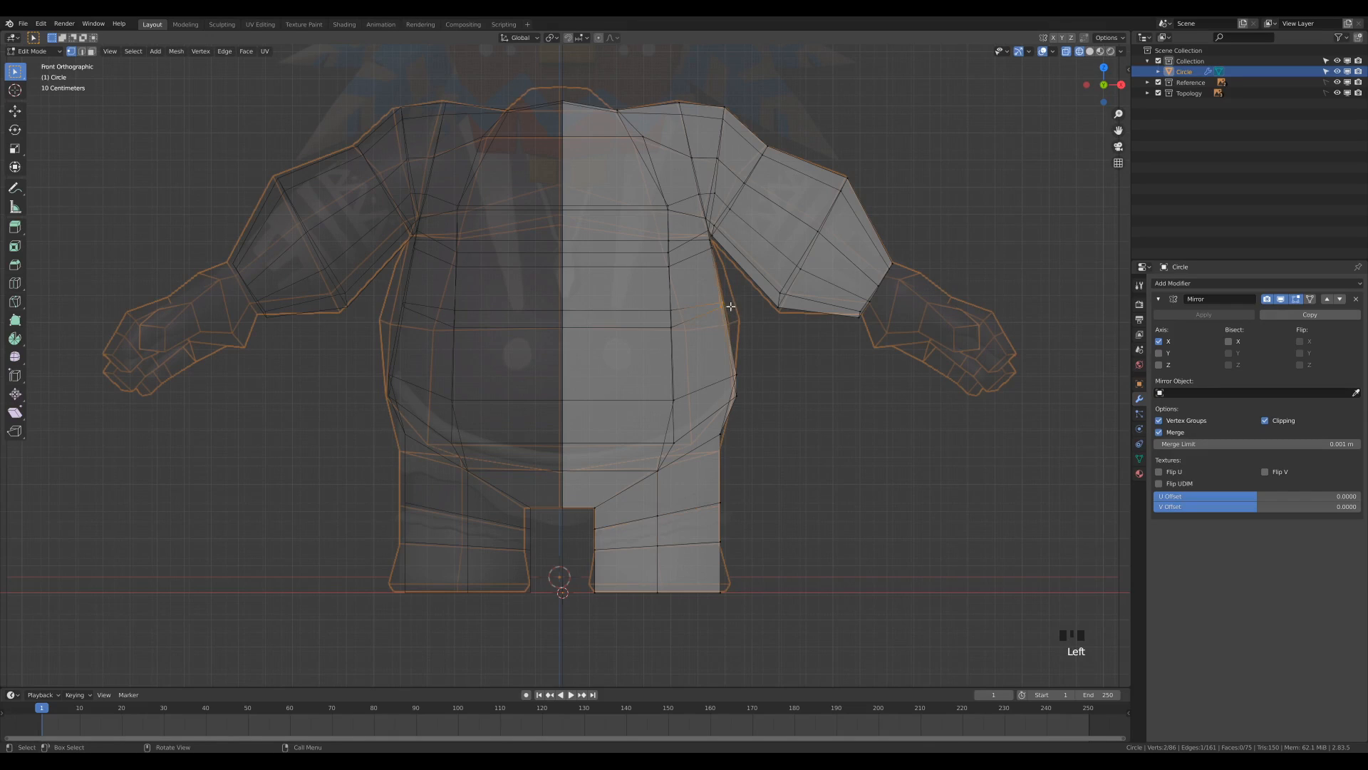
{"action": "key", "text": "g"}
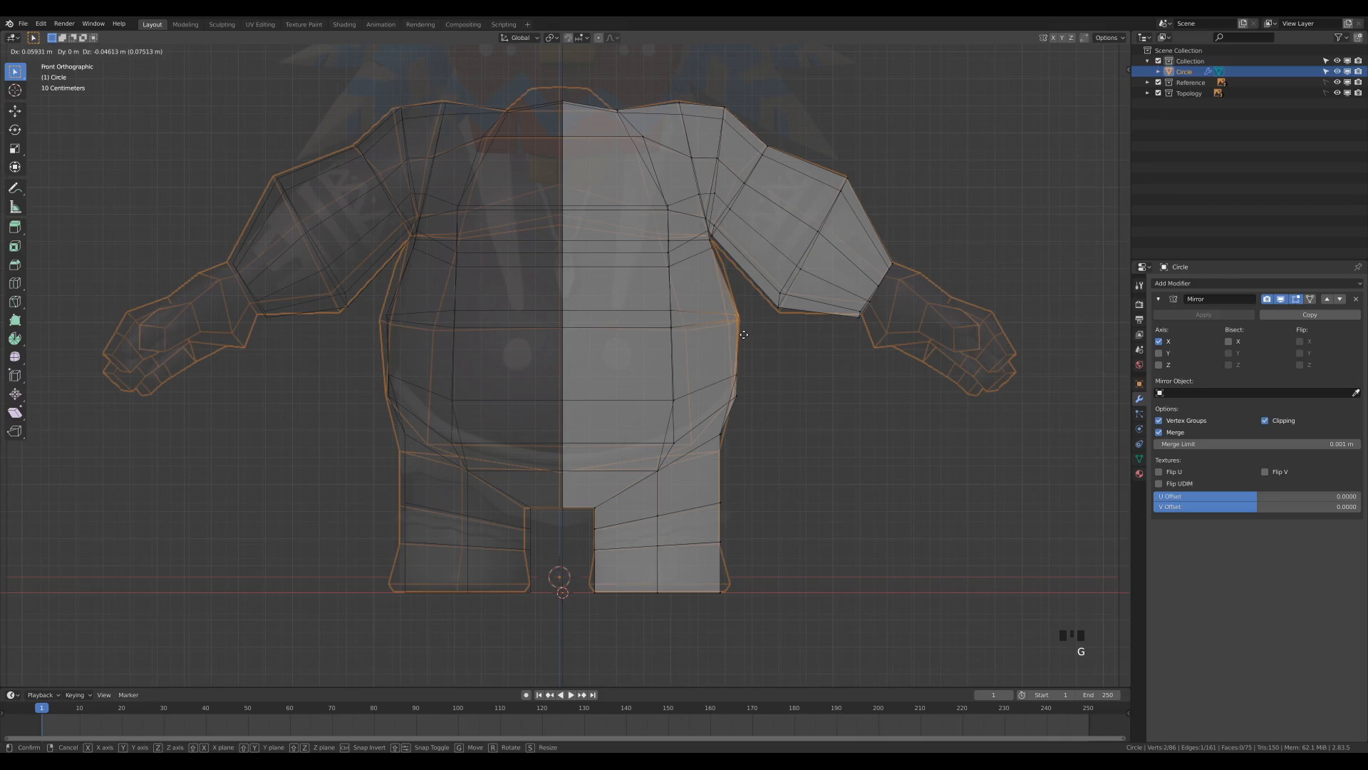
{"action": "left_click", "coordinate": [744, 333]}
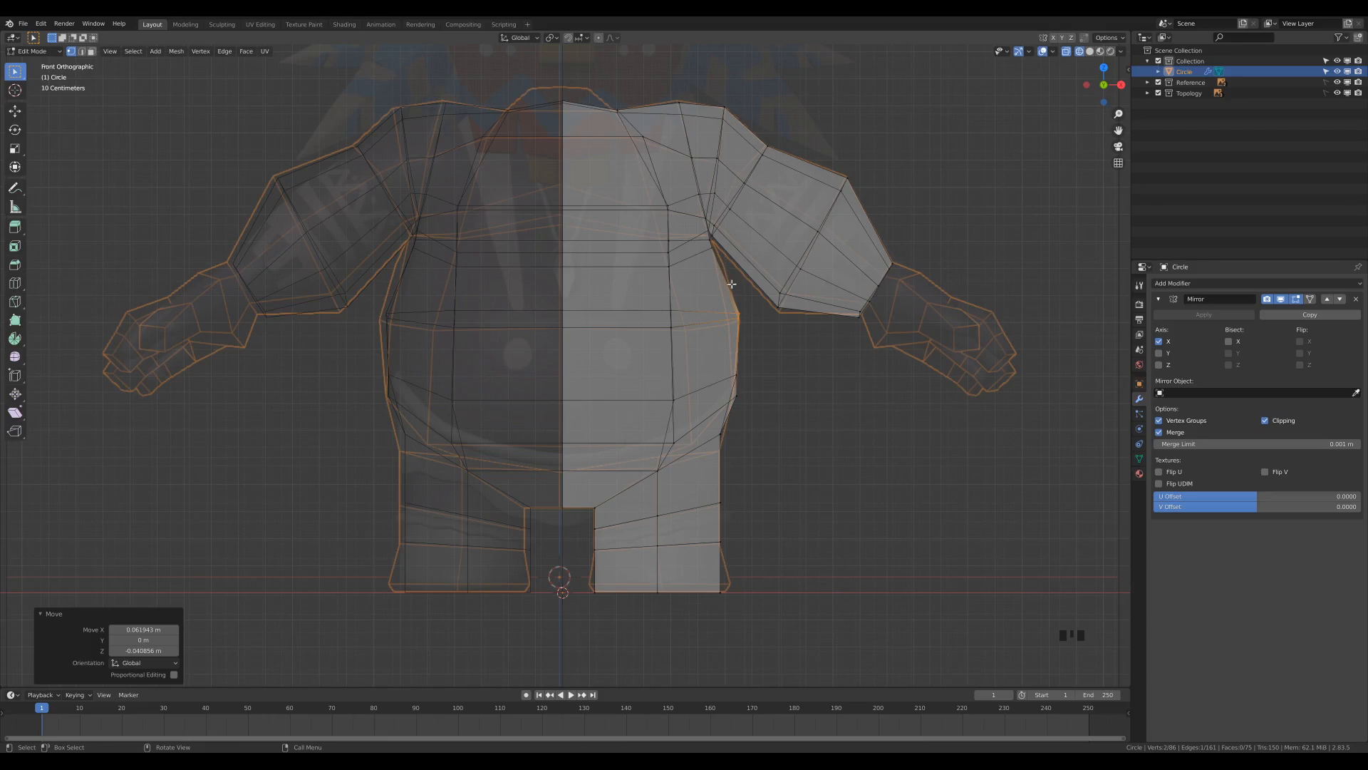
Select the vertical edge on the front of the belly and move it outward about 0.057 m in X and -0.003 m in Z.
{"action": "scroll", "coordinate": [720, 274], "scroll_direction": "down", "scroll_amount": 2}
{"action": "key", "text": "z"}
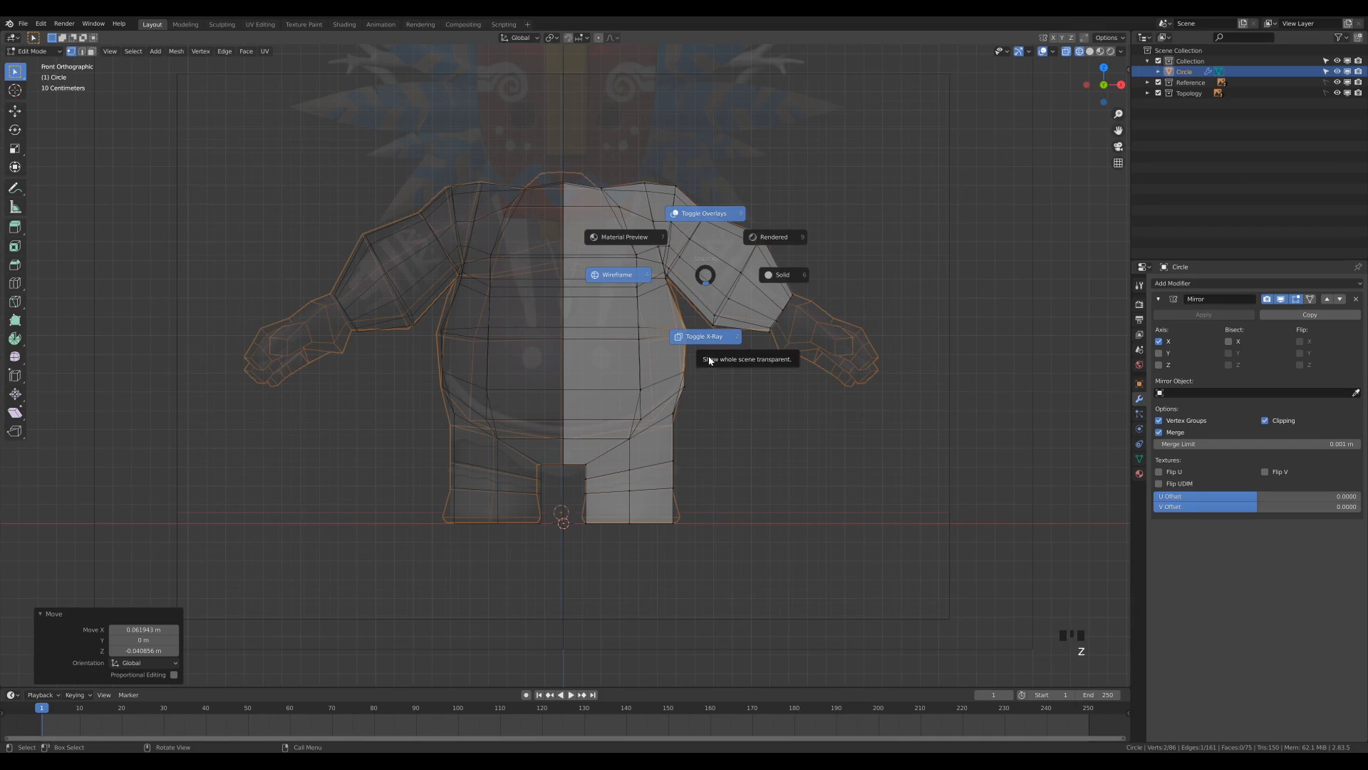
{"action": "left_click", "coordinate": [709, 360]}
{"action": "scroll", "coordinate": [679, 369], "scroll_direction": "up", "scroll_amount": 1}
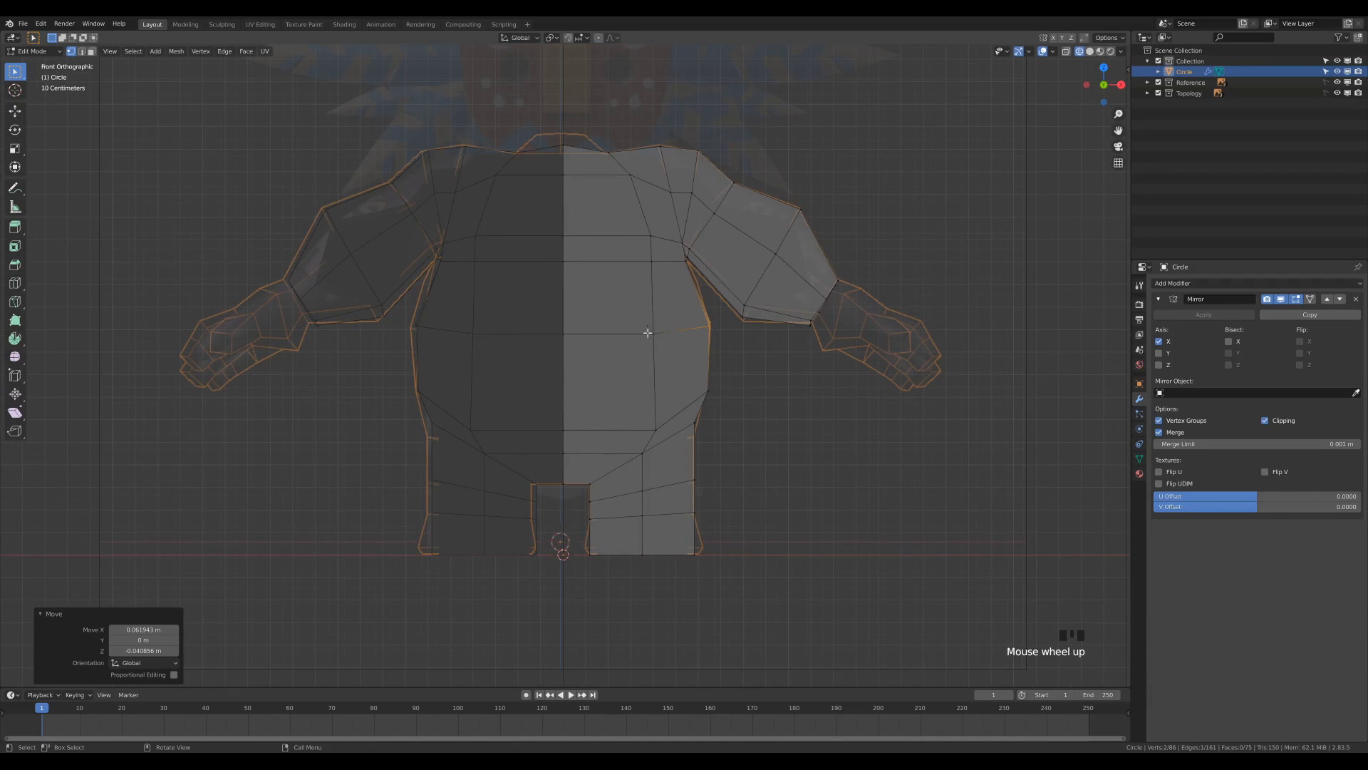
{"action": "key", "text": "alt+z"}
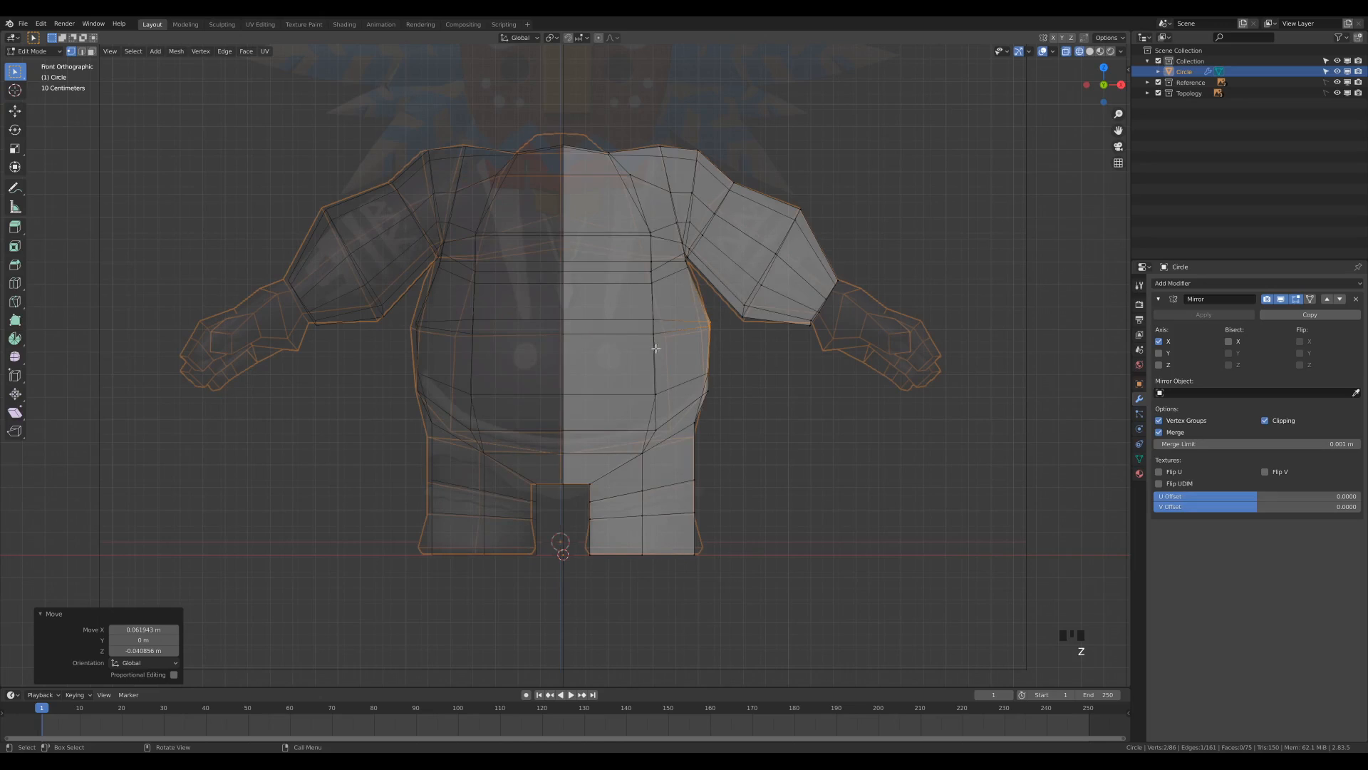
{"action": "scroll", "coordinate": [681, 355], "scroll_direction": "up", "scroll_amount": 2}
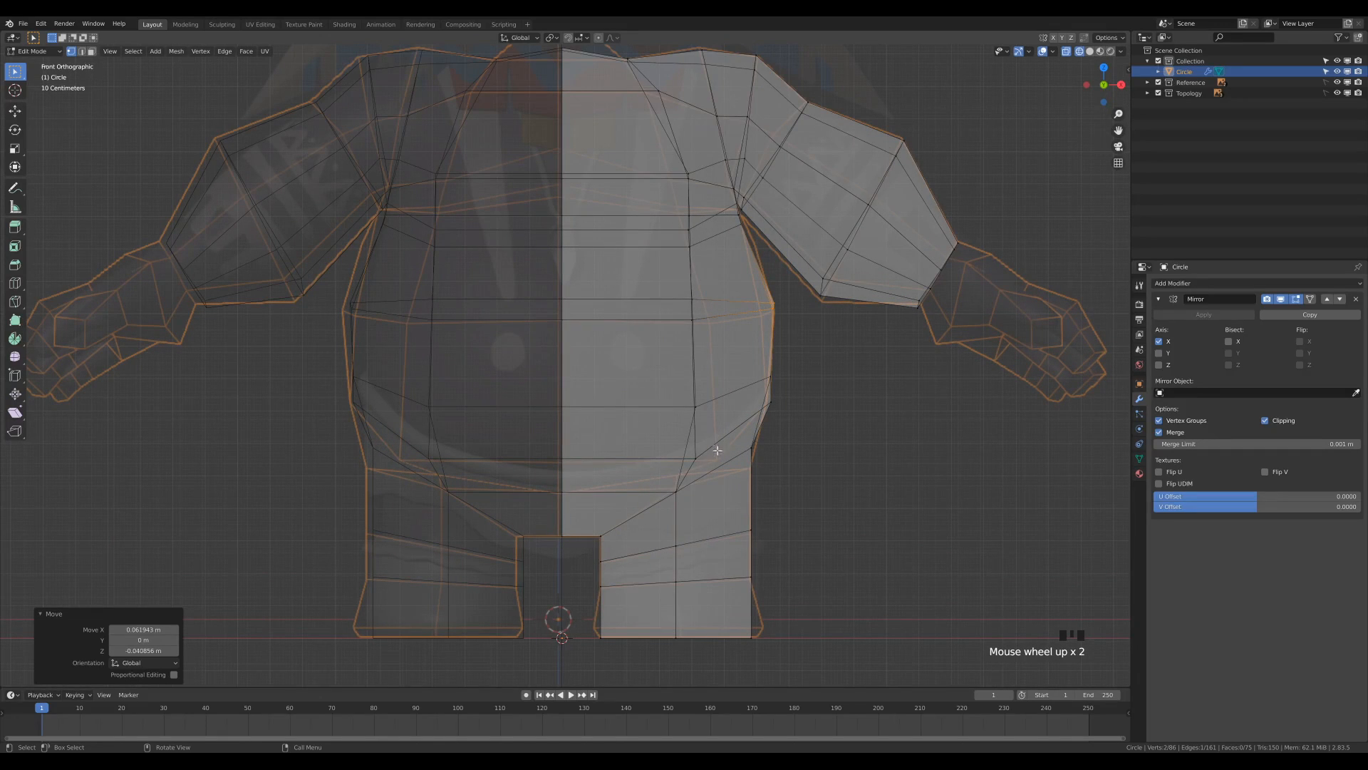
{"action": "key", "text": "z"}
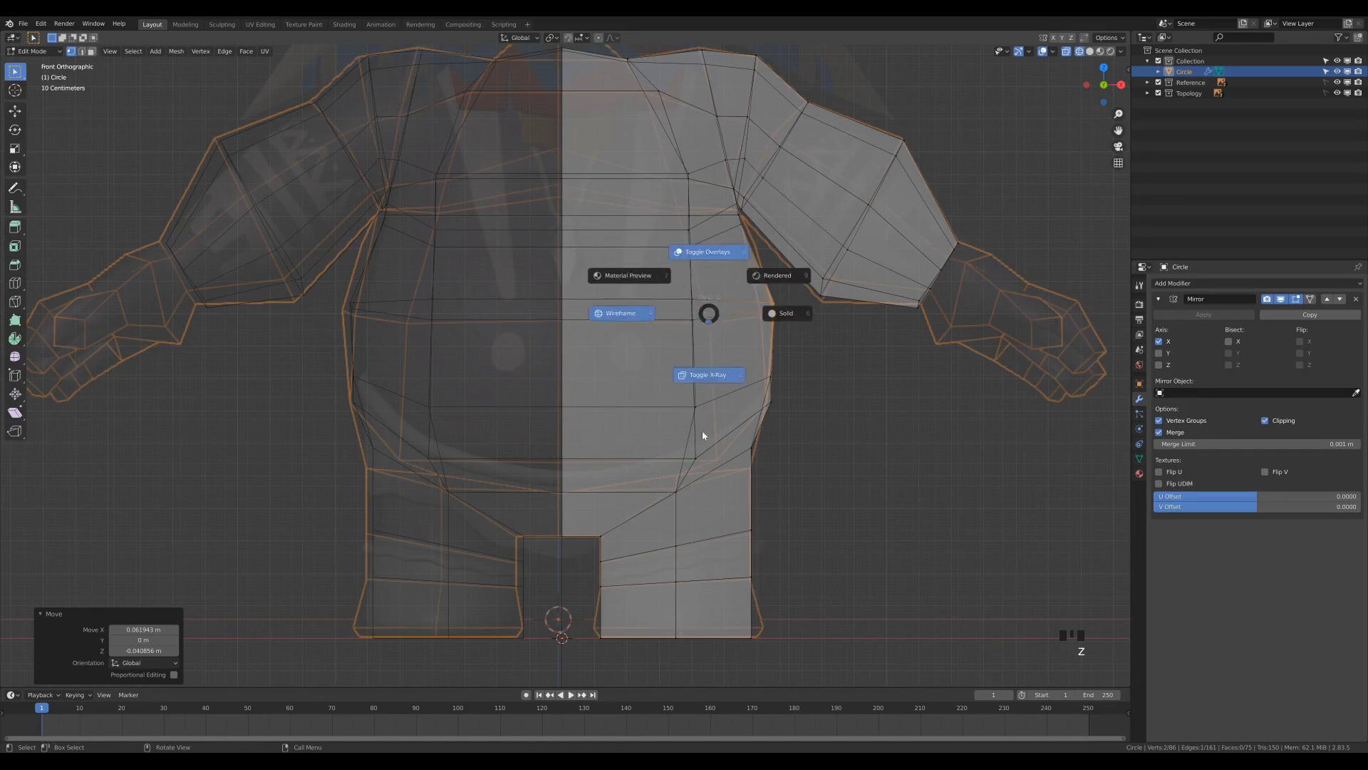
{"action": "key", "text": "2"}
{"action": "left_click", "coordinate": [694, 360]}
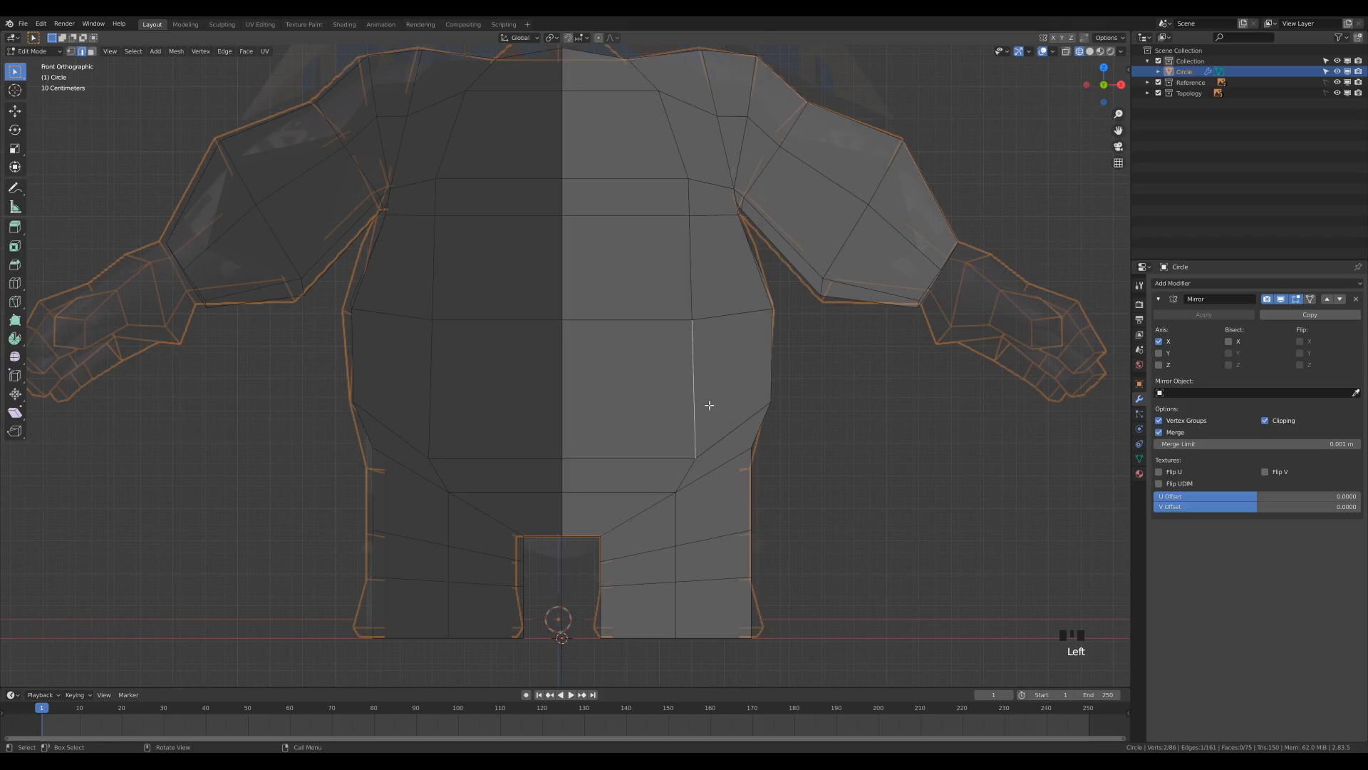
{"action": "key", "text": "alt+z"}
{"action": "key", "text": "g"}
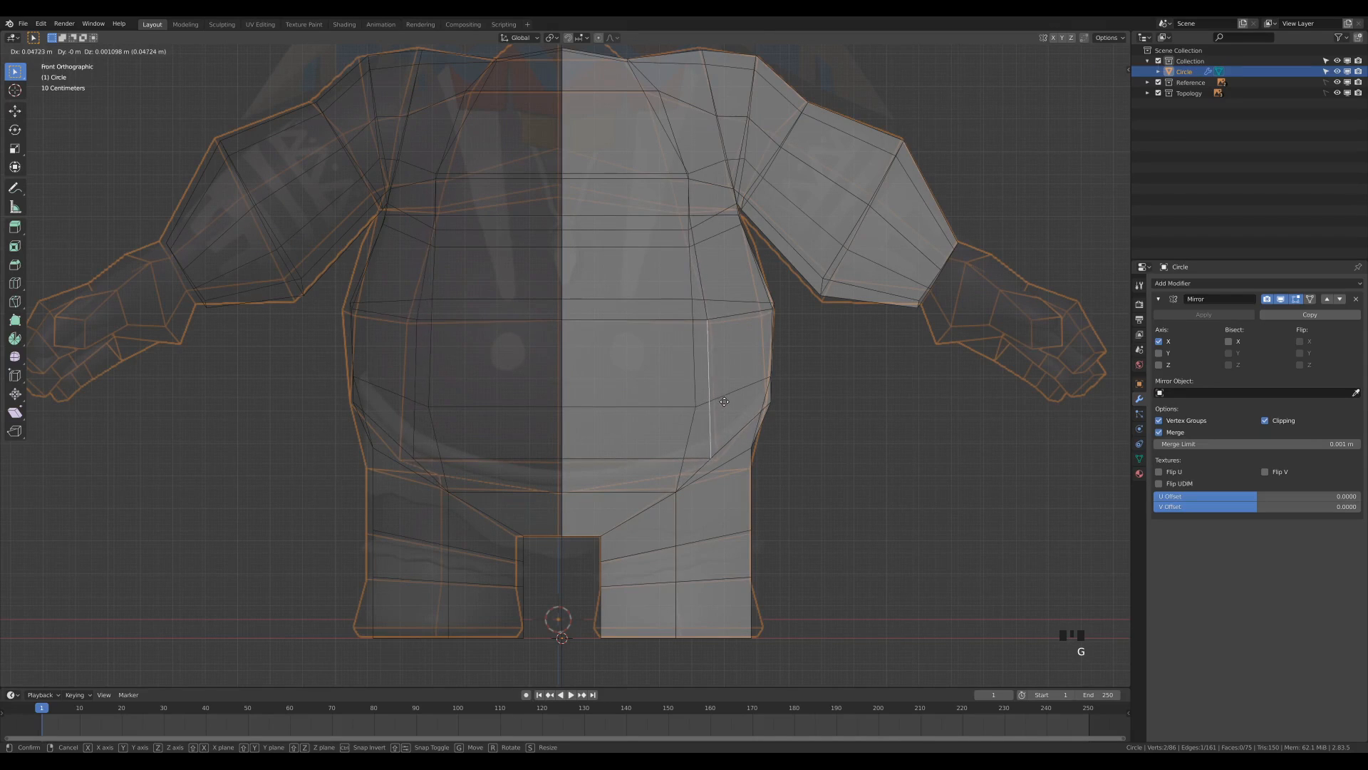
{"action": "left_click", "coordinate": [727, 404]}
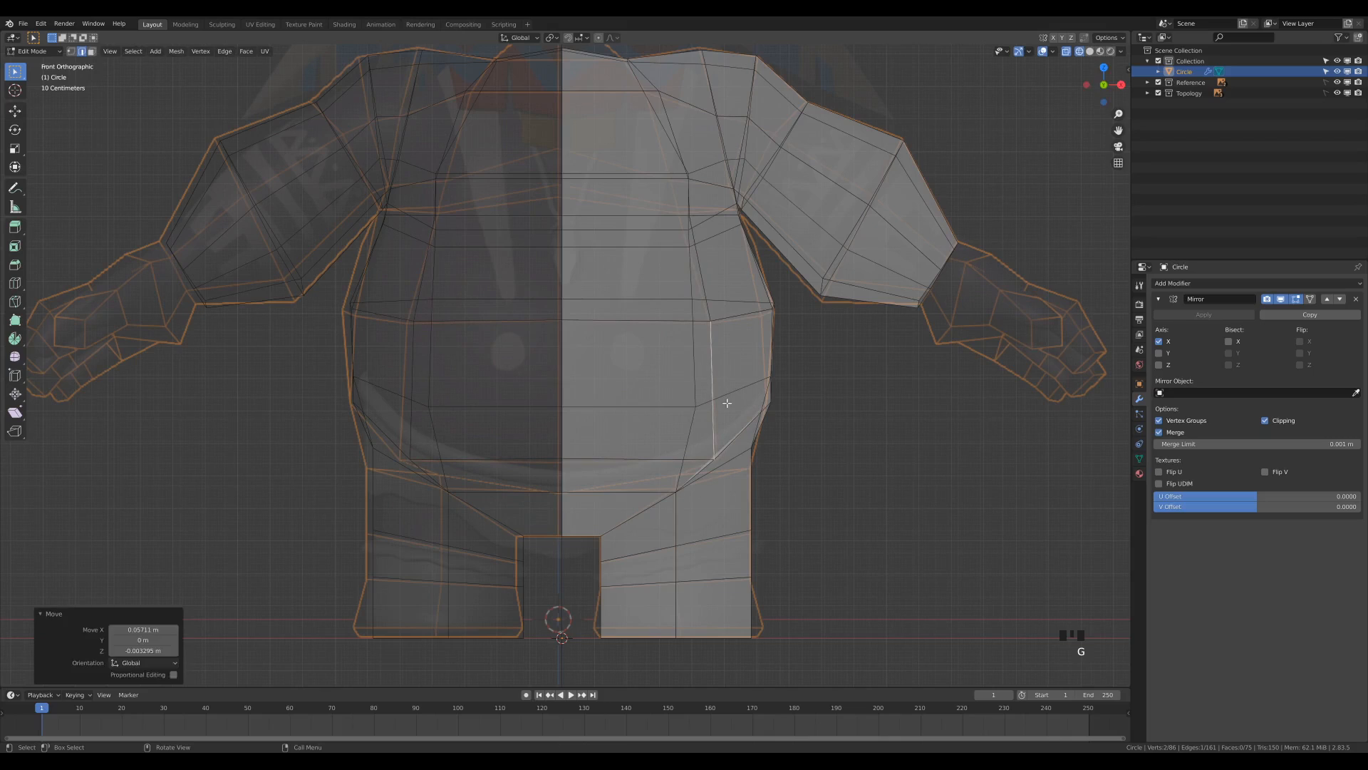
Reposition the front chest and neckline vertices in front view, shifting the last one about -0.041 m in X and -0.005 m in Z.
{"action": "left_click", "coordinate": [682, 215]}
{"action": "key", "text": "g"}
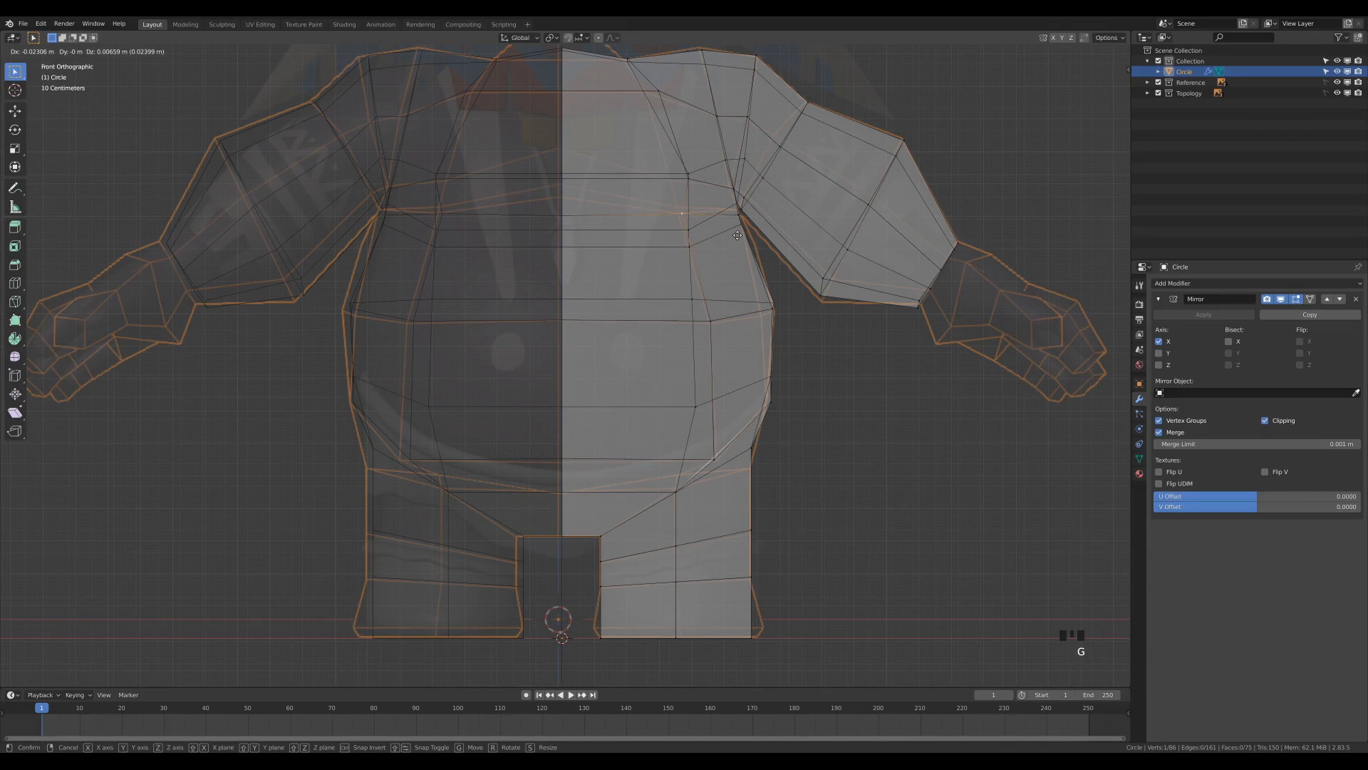
{"action": "left_click", "coordinate": [712, 207]}
{"action": "left_click", "coordinate": [707, 206]}
{"action": "key", "text": "g"}
{"action": "left_click", "coordinate": [707, 207]}
{"action": "left_click", "coordinate": [684, 130]}
{"action": "key", "text": "g"}
{"action": "left_click", "coordinate": [681, 128]}
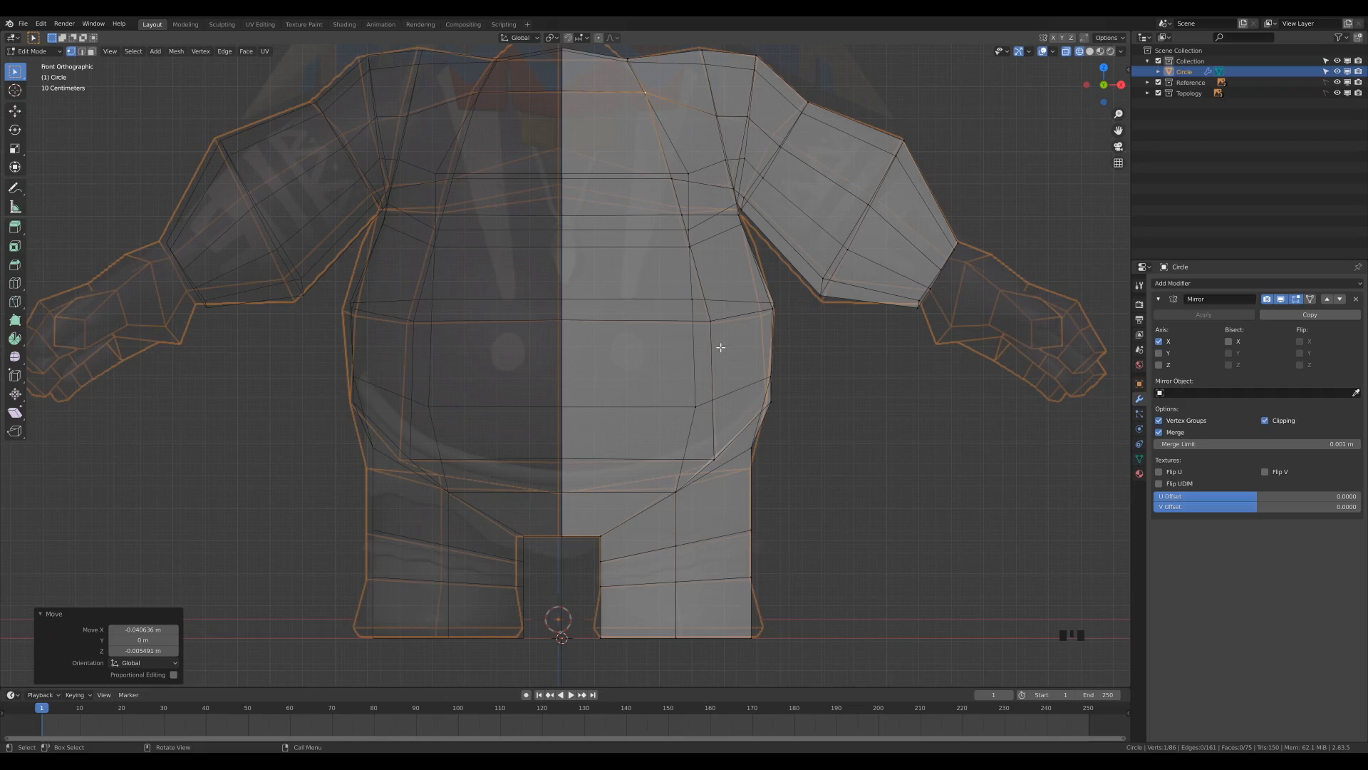
Select the two vertices on the outer hip and lower them about 0.060 m in Z.
{"action": "scroll", "coordinate": [703, 196], "scroll_direction": "down", "scroll_amount": 2}
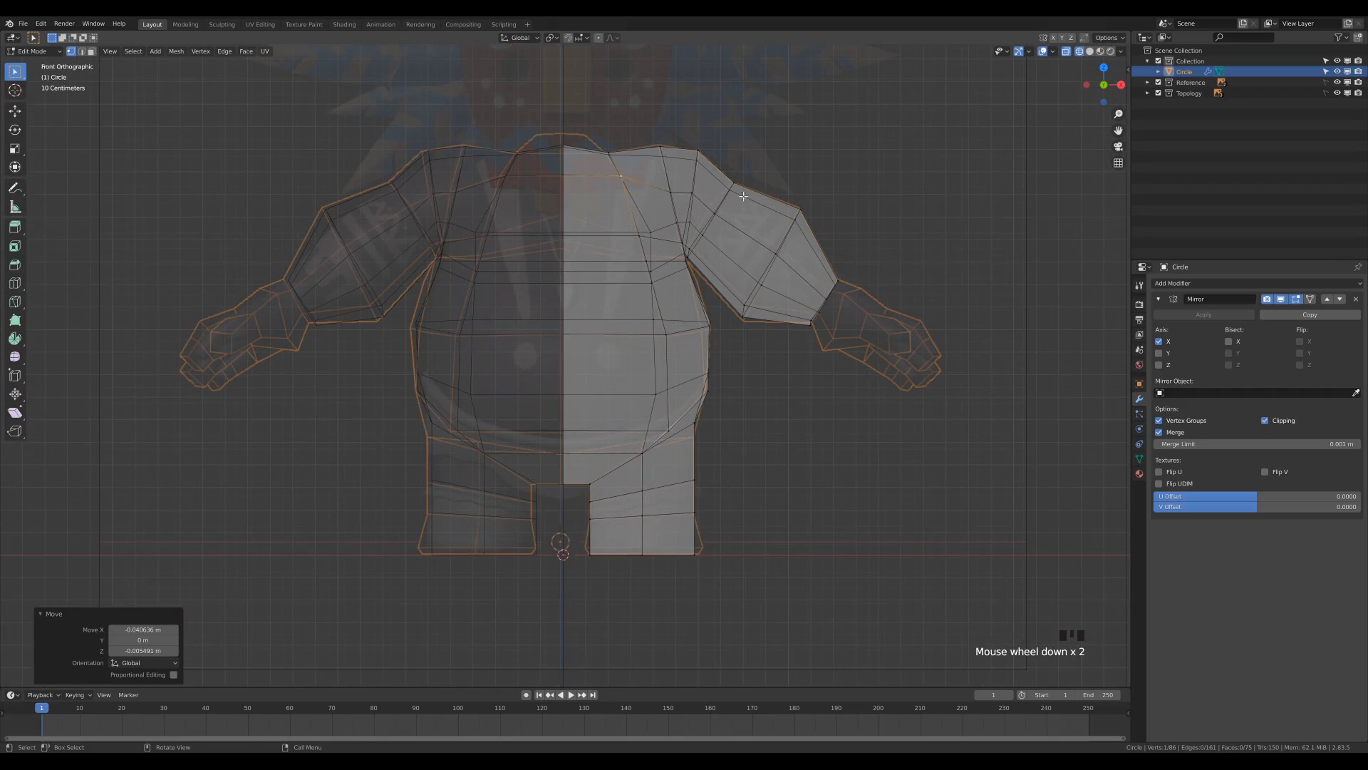
{"action": "middle_click_drag", "start_coordinate": [639, 187], "coordinate": [643, 206], "text": "shift"}
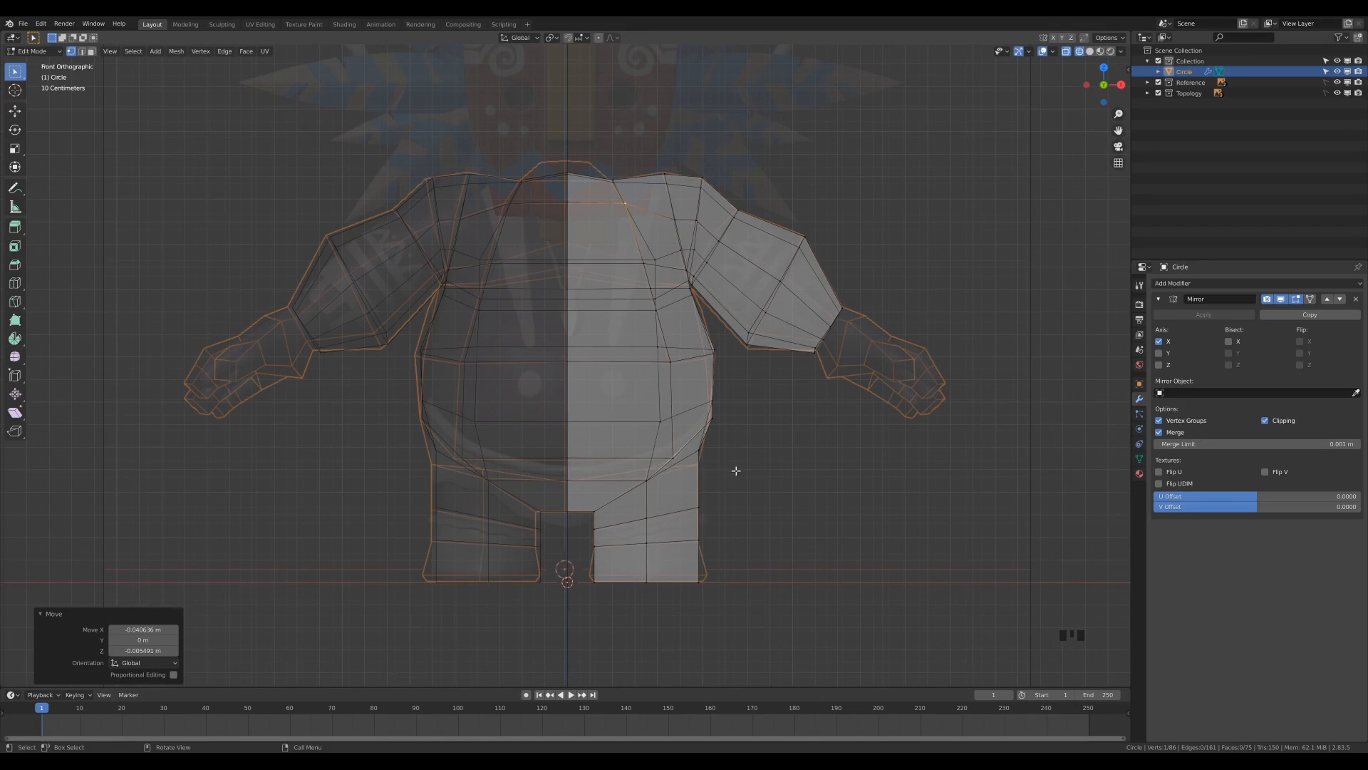
{"action": "scroll", "coordinate": [737, 471], "scroll_direction": "up", "scroll_amount": 2}
{"action": "middle_click_drag", "start_coordinate": [817, 510], "coordinate": [834, 442], "text": "shift"}
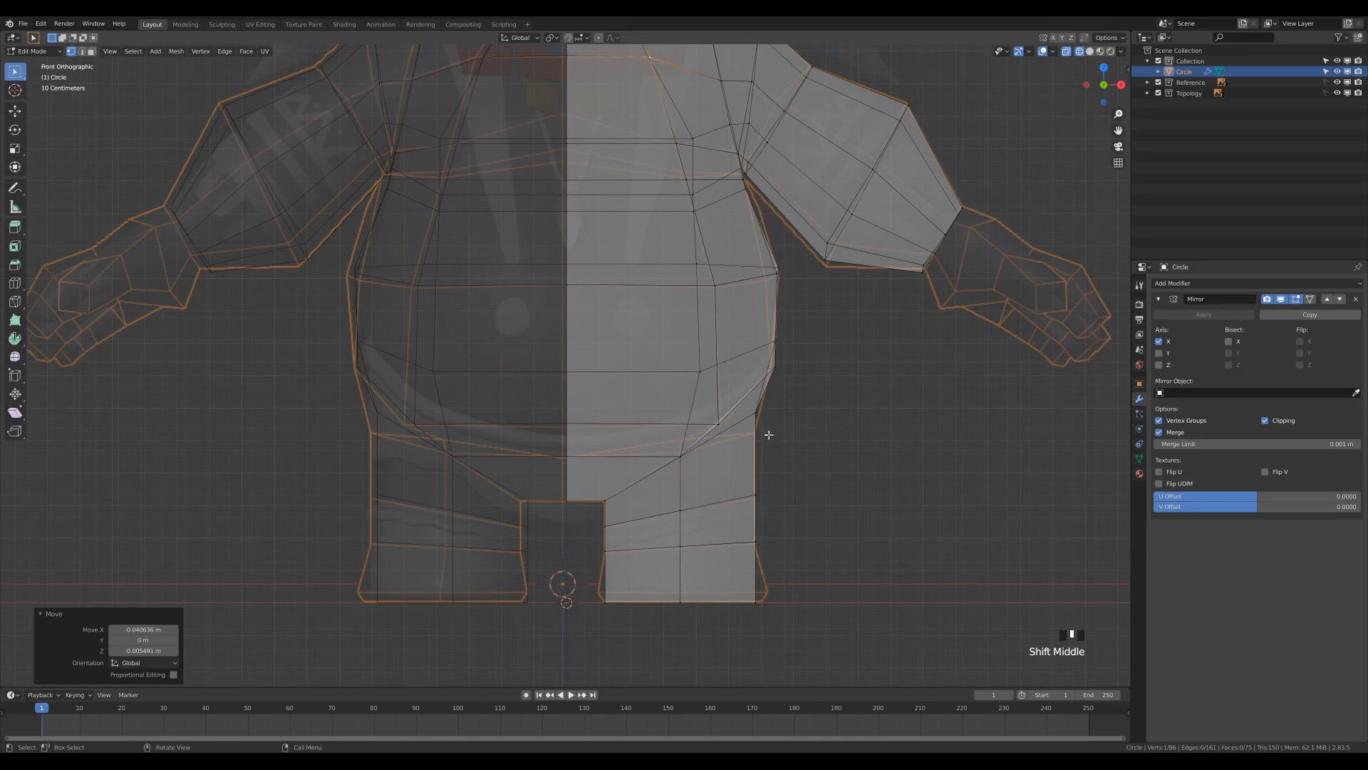
{"action": "left_click_drag", "start_coordinate": [743, 405], "coordinate": [771, 427]}
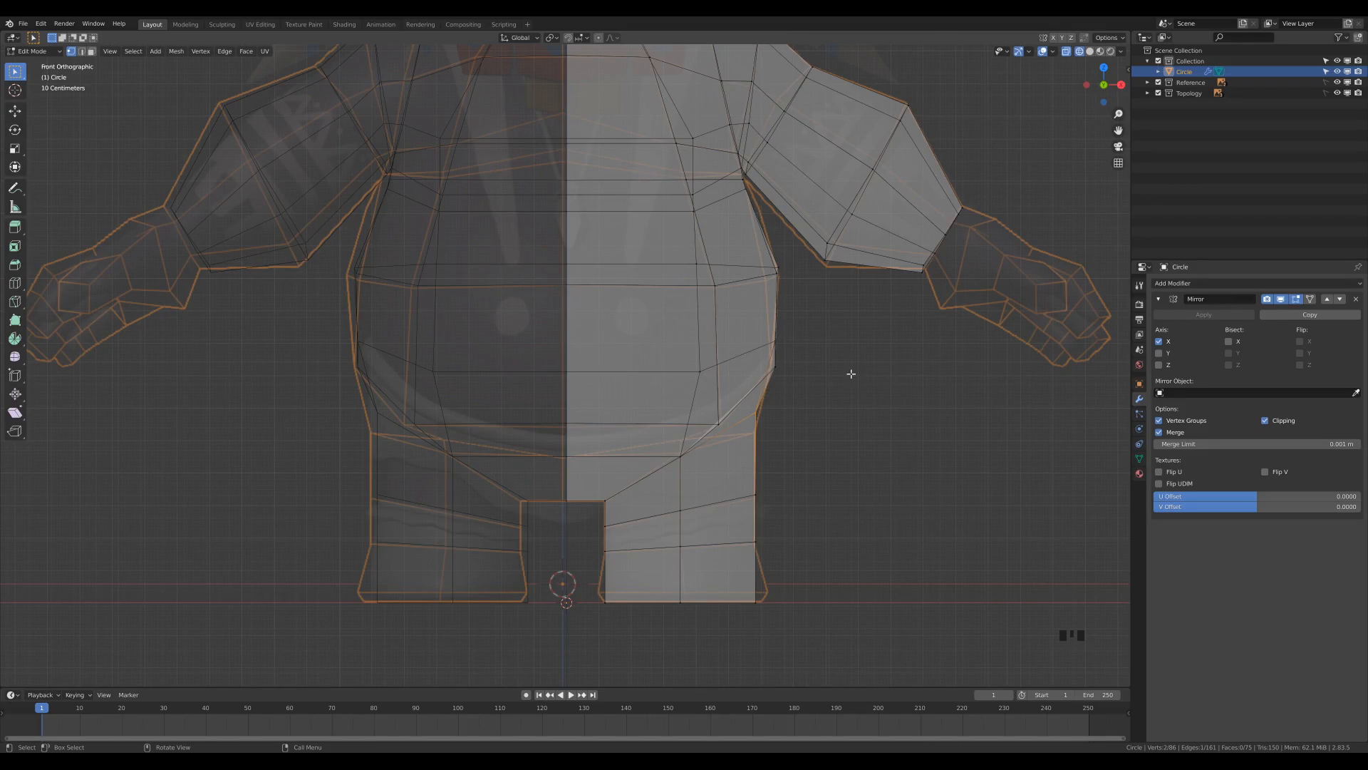
{"action": "key", "text": "g"}
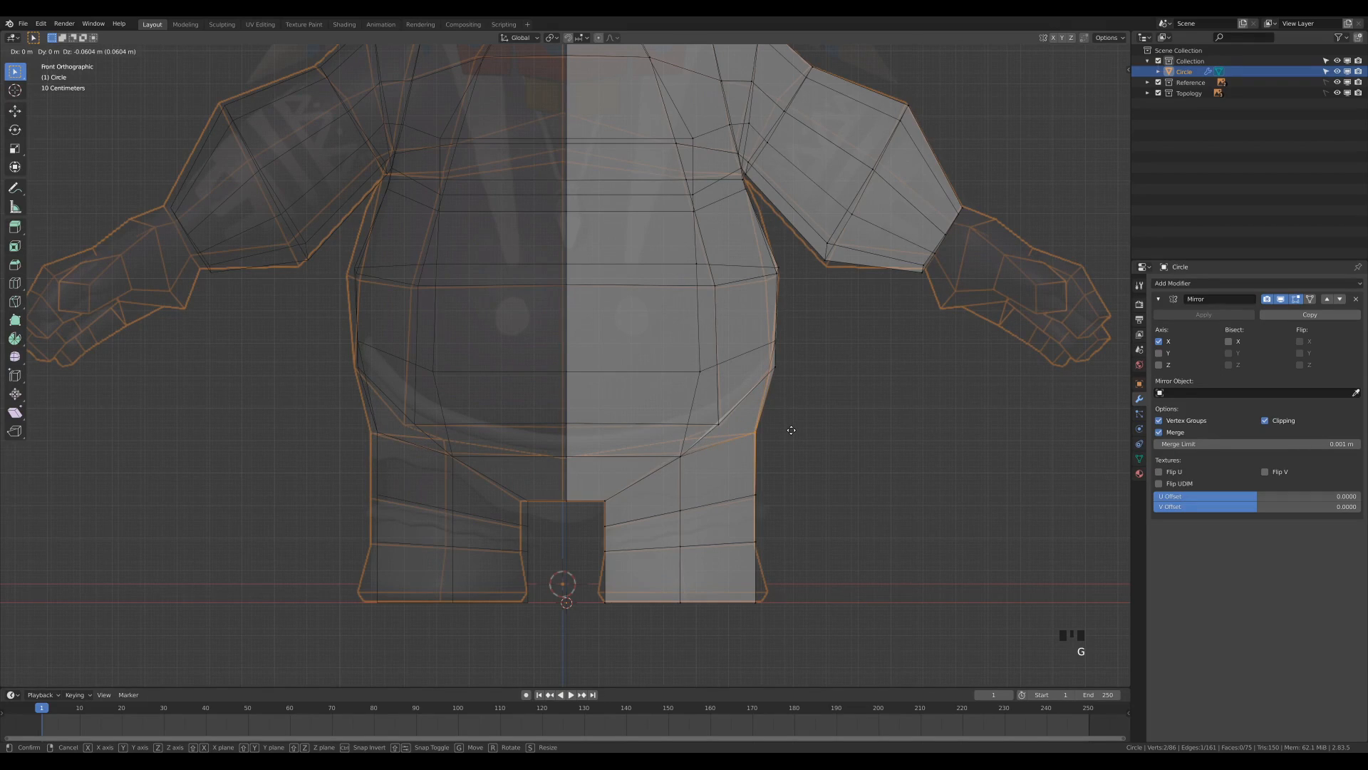
{"action": "left_click", "coordinate": [791, 429]}
Align the front belly and chest vertices with the side reference outline, moving the last chest selection about -0.014 m in Y.
{"action": "key", "text": "KP_3"}
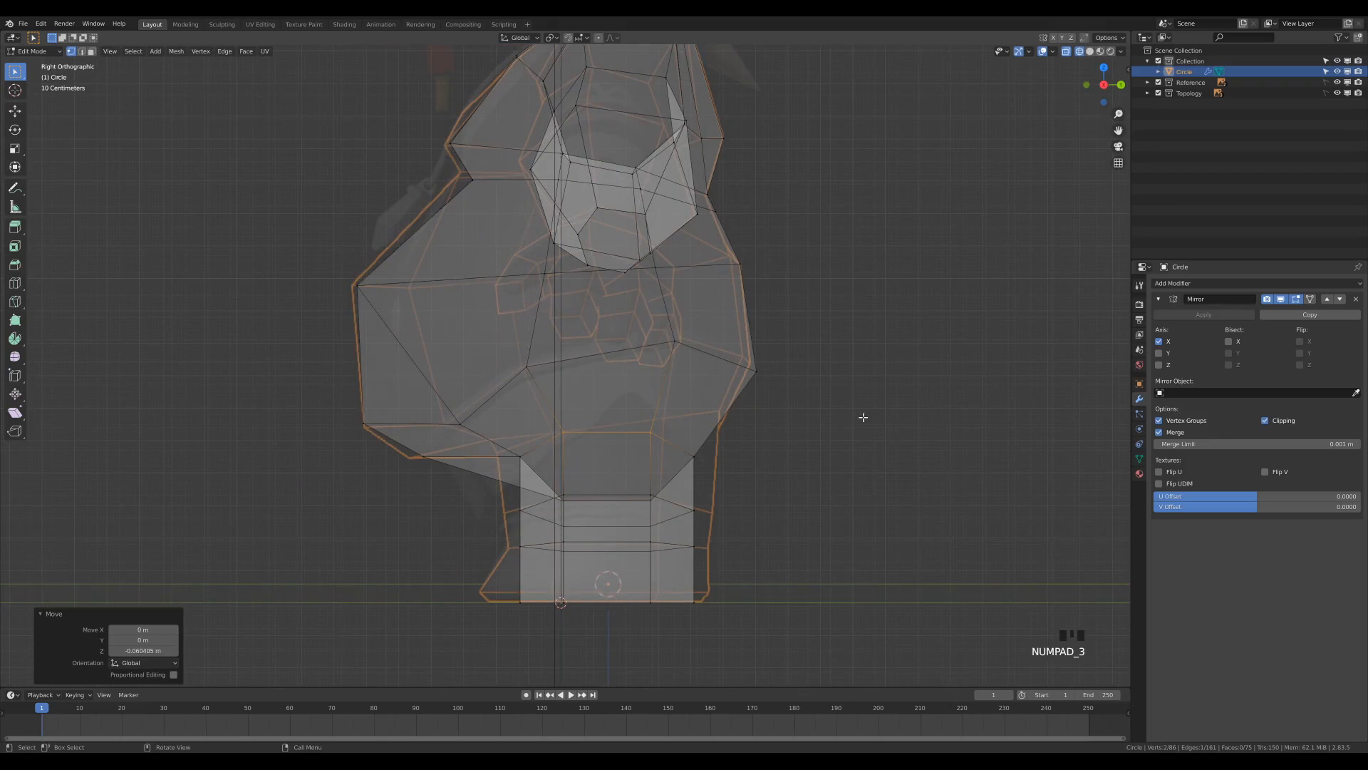
{"action": "left_click_drag", "start_coordinate": [327, 278], "coordinate": [417, 337]}
{"action": "key", "text": "g"}
{"action": "left_click", "coordinate": [413, 334]}
{"action": "left_click_drag", "start_coordinate": [443, 158], "coordinate": [502, 206]}
{"action": "key", "text": "g"}
{"action": "left_click", "coordinate": [491, 200]}
{"action": "key", "text": "g"}
{"action": "left_click", "coordinate": [467, 158]}
Move the upper belly's side vertex back from the front outline, and shift the lower one about -0.006 m in Y and 0.016 m in Z.
{"action": "middle_click_drag", "start_coordinate": [745, 110], "coordinate": [742, 116]}
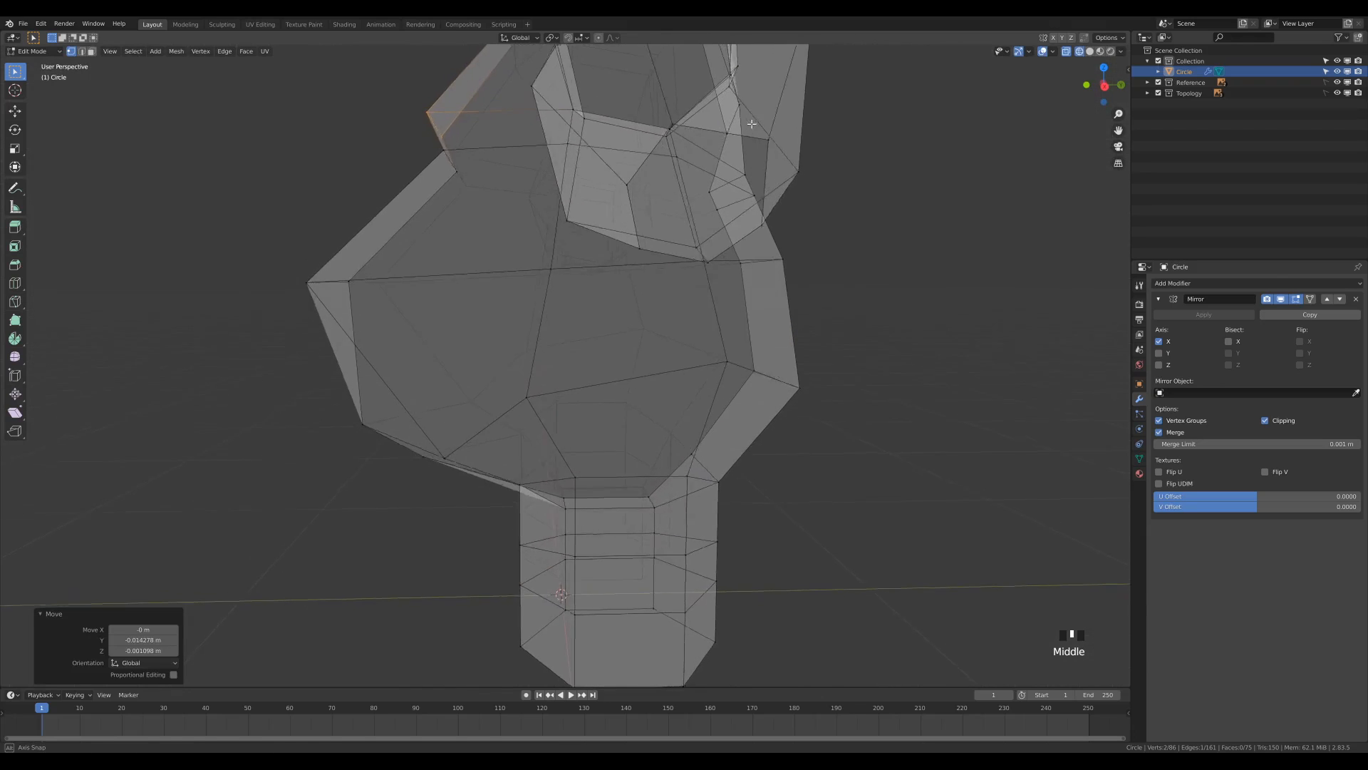
{"action": "scroll", "coordinate": [699, 302], "scroll_direction": "down", "scroll_amount": 3}
{"action": "middle_click_drag", "start_coordinate": [700, 302], "coordinate": [718, 282]}
{"action": "key", "text": "KP_3"}
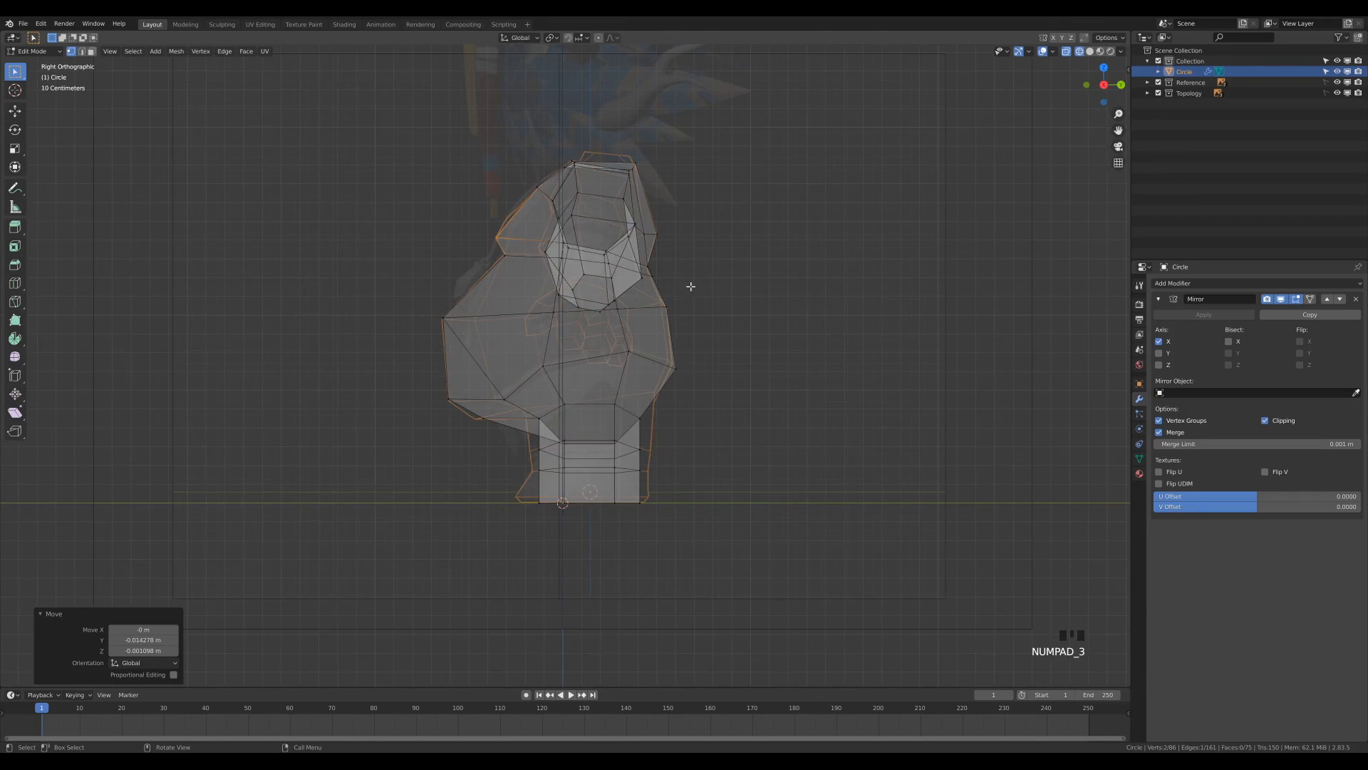
{"action": "scroll", "coordinate": [650, 346], "scroll_direction": "up", "scroll_amount": 1}
{"action": "left_click", "coordinate": [462, 439]}
{"action": "left_click", "coordinate": [464, 436]}
{"action": "left_click", "coordinate": [426, 311]}
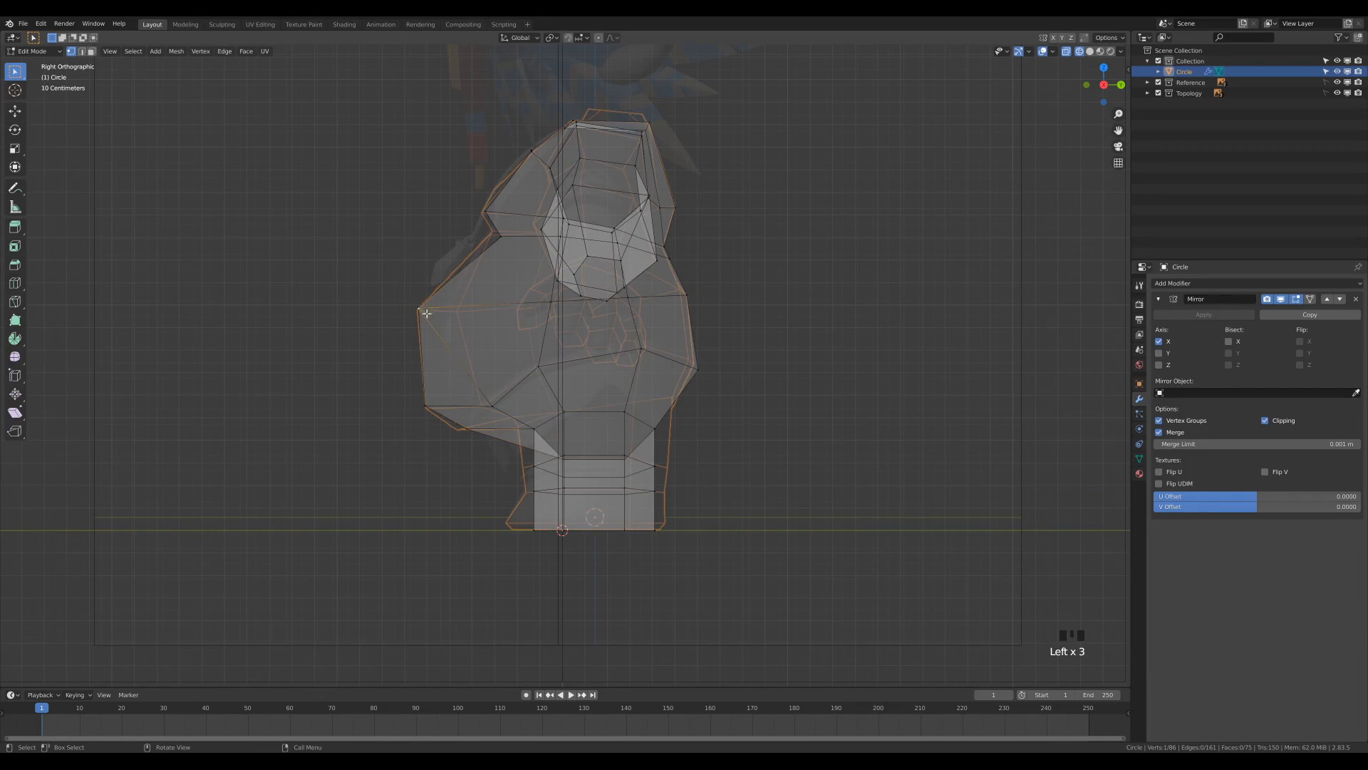
{"action": "key", "text": "g"}
{"action": "left_click", "coordinate": [494, 364]}
{"action": "left_click", "coordinate": [491, 426]}
{"action": "key", "text": "g"}
{"action": "left_click", "coordinate": [492, 424]}
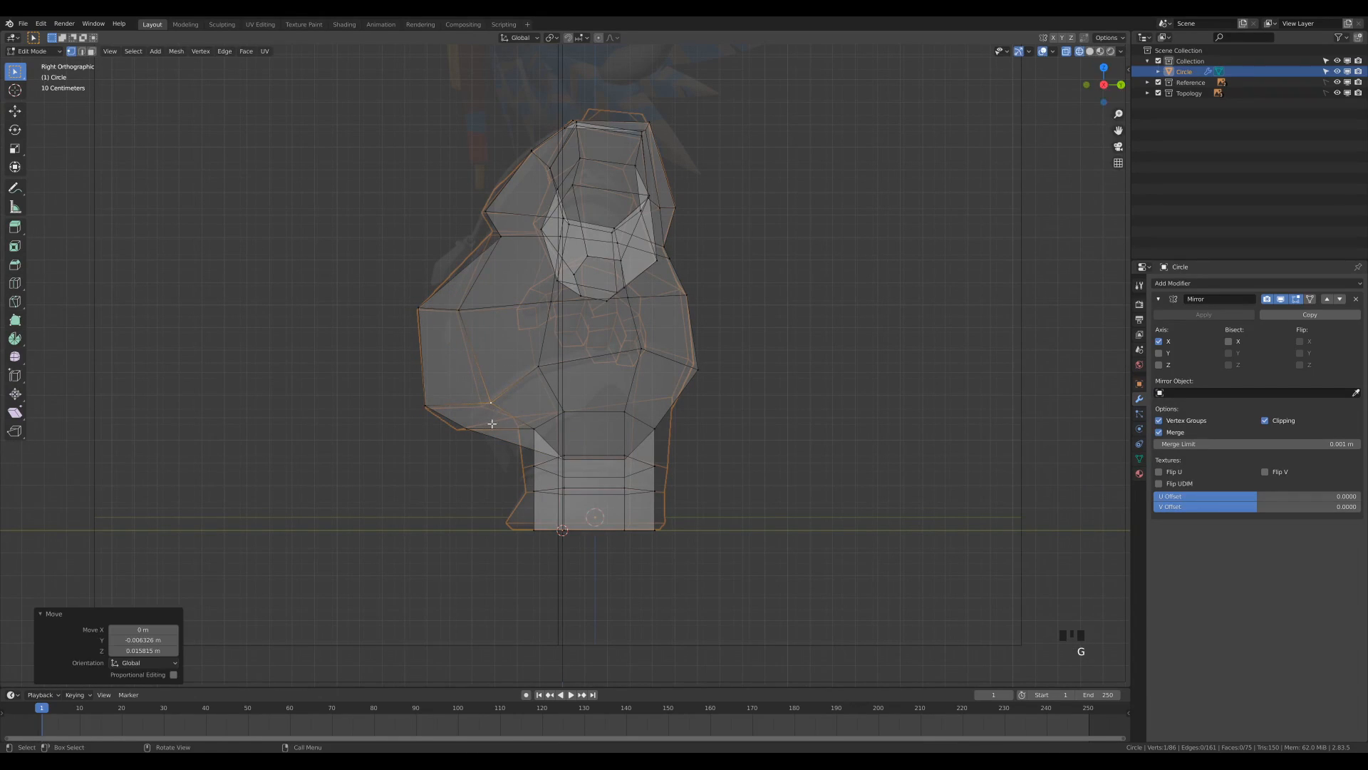
Turn off X-ray and knife-cut an edge from the outer hip vertex across the lower belly to the mirror centre line.
{"action": "middle_click_drag", "start_coordinate": [516, 459], "coordinate": [552, 376]}
{"action": "middle_click_drag", "start_coordinate": [668, 337], "coordinate": [639, 351]}
{"action": "scroll", "coordinate": [565, 381], "scroll_direction": "up", "scroll_amount": 2}
{"action": "middle_click_drag", "start_coordinate": [565, 381], "coordinate": [565, 378]}
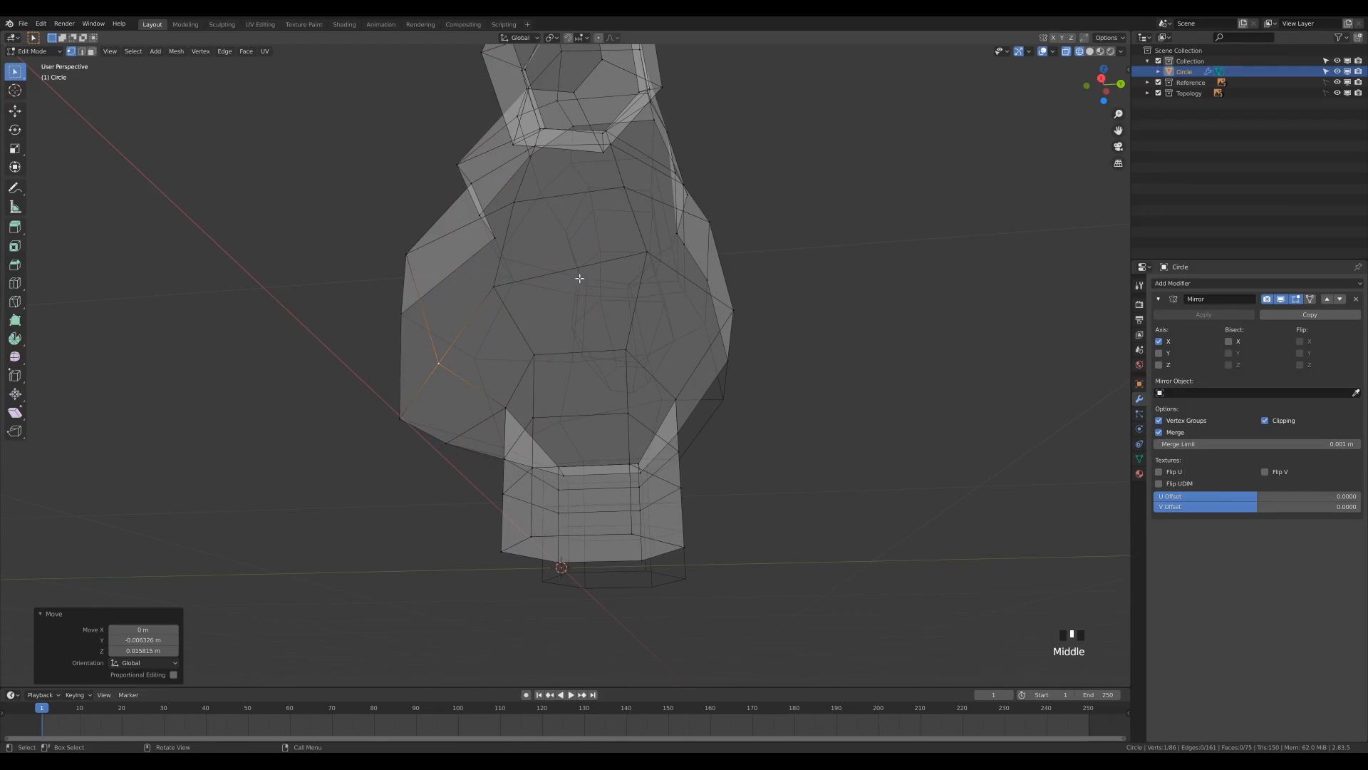
{"action": "middle_click_drag", "start_coordinate": [577, 280], "coordinate": [611, 284]}
{"action": "key", "text": "z"}
{"action": "mouse_move", "coordinate": [659, 415]}
{"action": "middle_mouse_down"}
{"action": "mouse_move", "coordinate": [645, 409]}
{"action": "mouse_move", "coordinate": [672, 397]}
{"action": "mouse_move", "coordinate": [649, 396]}
{"action": "middle_mouse_up"}
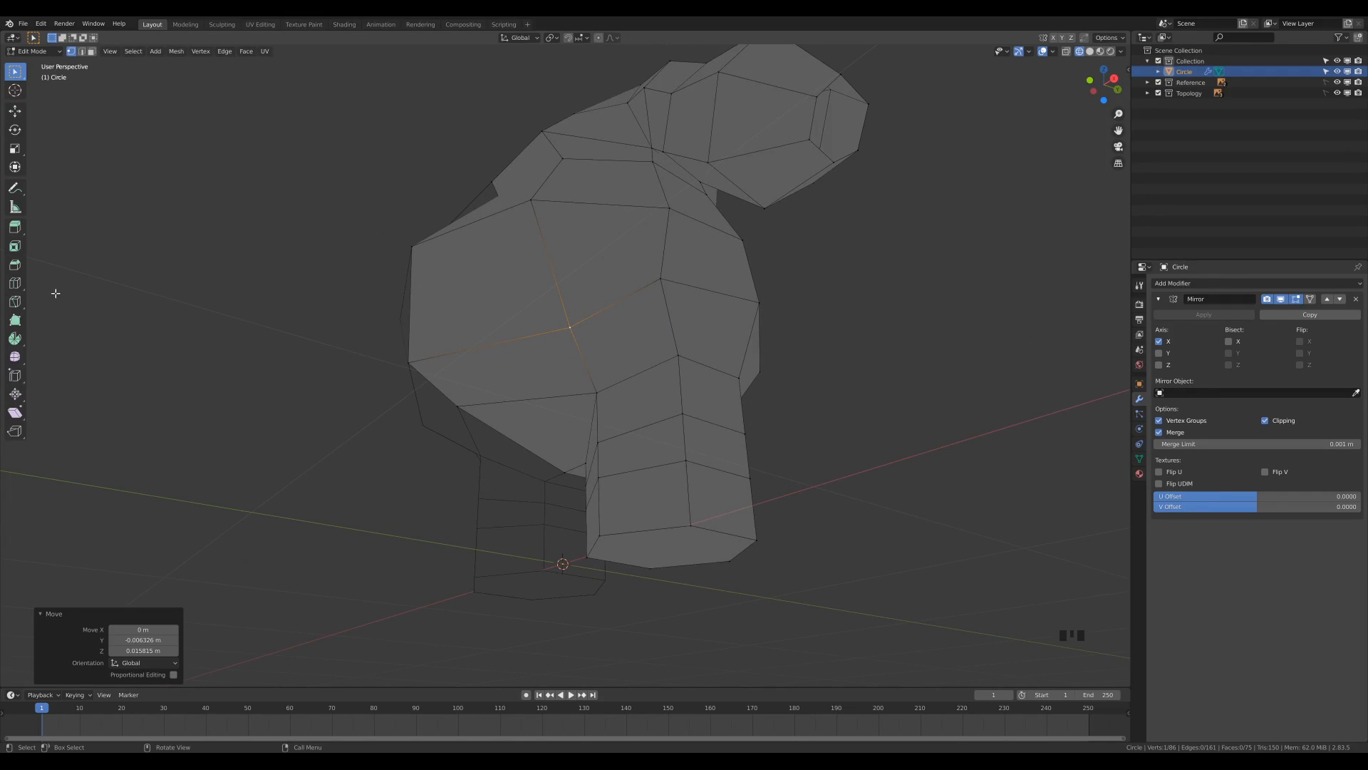
{"action": "key", "text": "k"}
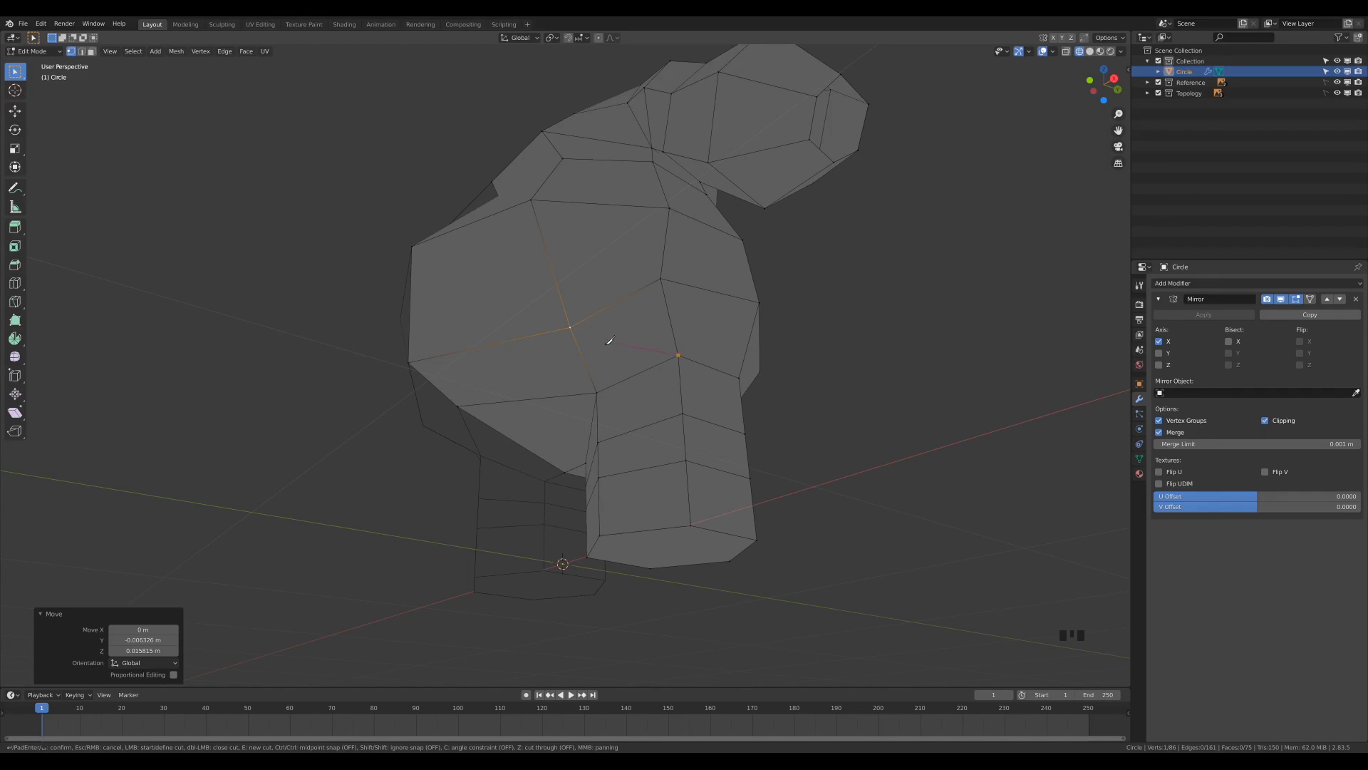
{"action": "left_click", "coordinate": [591, 372]}
{"action": "left_click", "coordinate": [438, 389]}
{"action": "key", "text": "Return"}
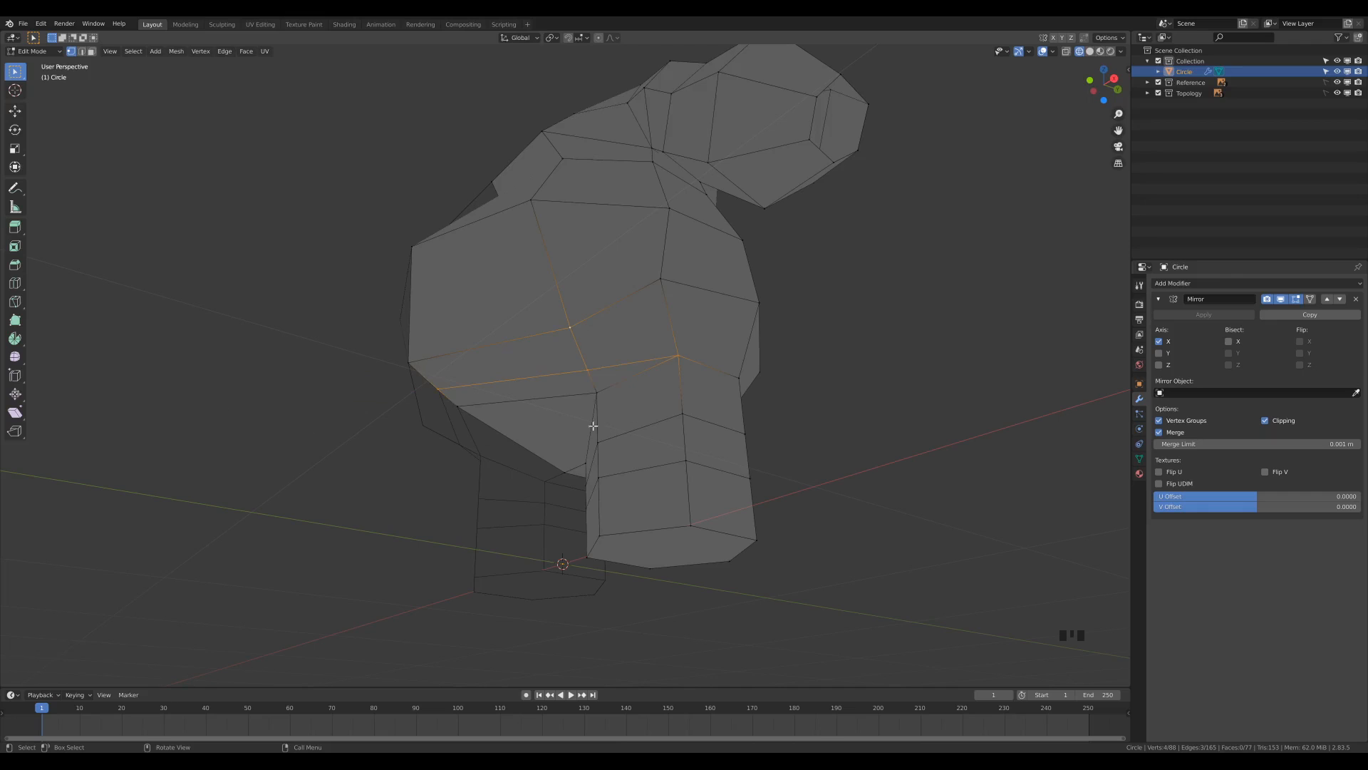
In the right side view, move the lower belly's front underside vertex back and up toward the top of the leg.
{"action": "middle_click_drag", "start_coordinate": [561, 399], "coordinate": [623, 386]}
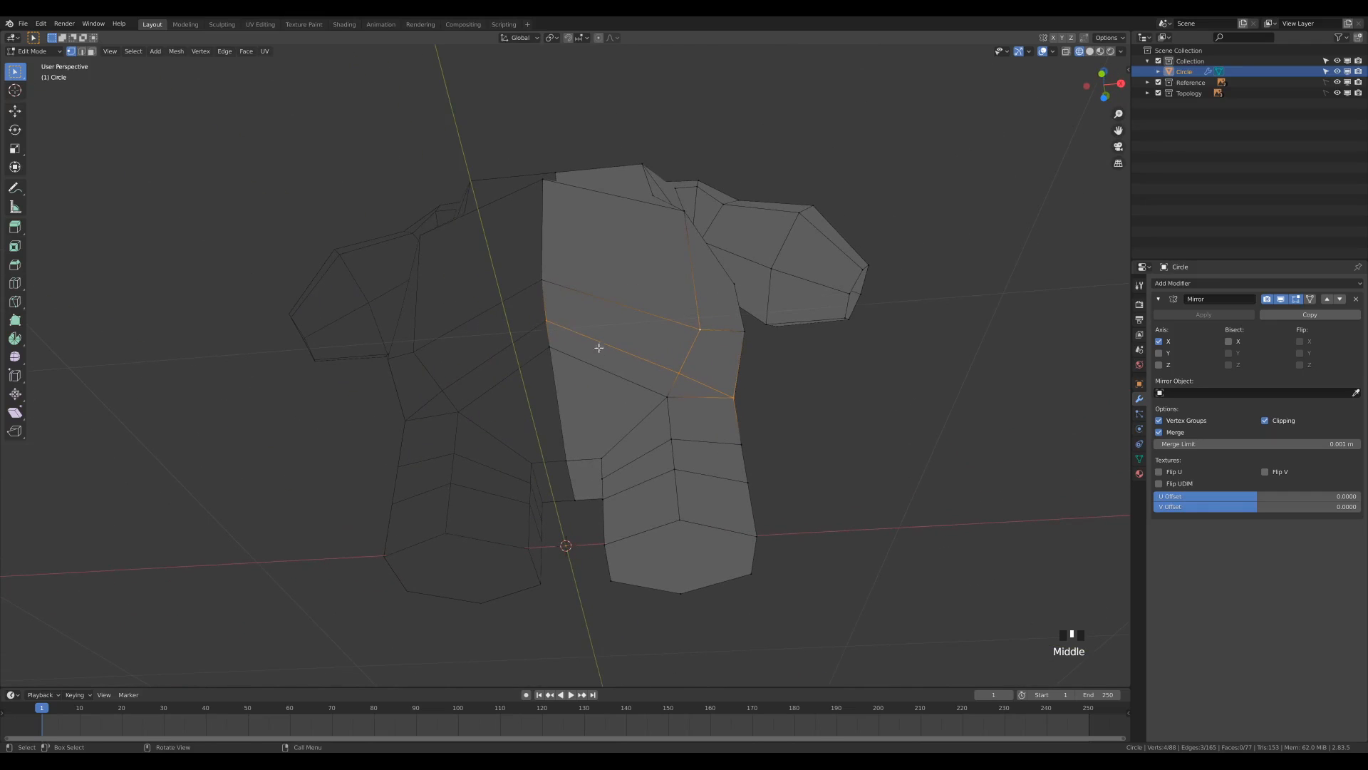
{"action": "middle_click_drag", "start_coordinate": [818, 398], "coordinate": [601, 385]}
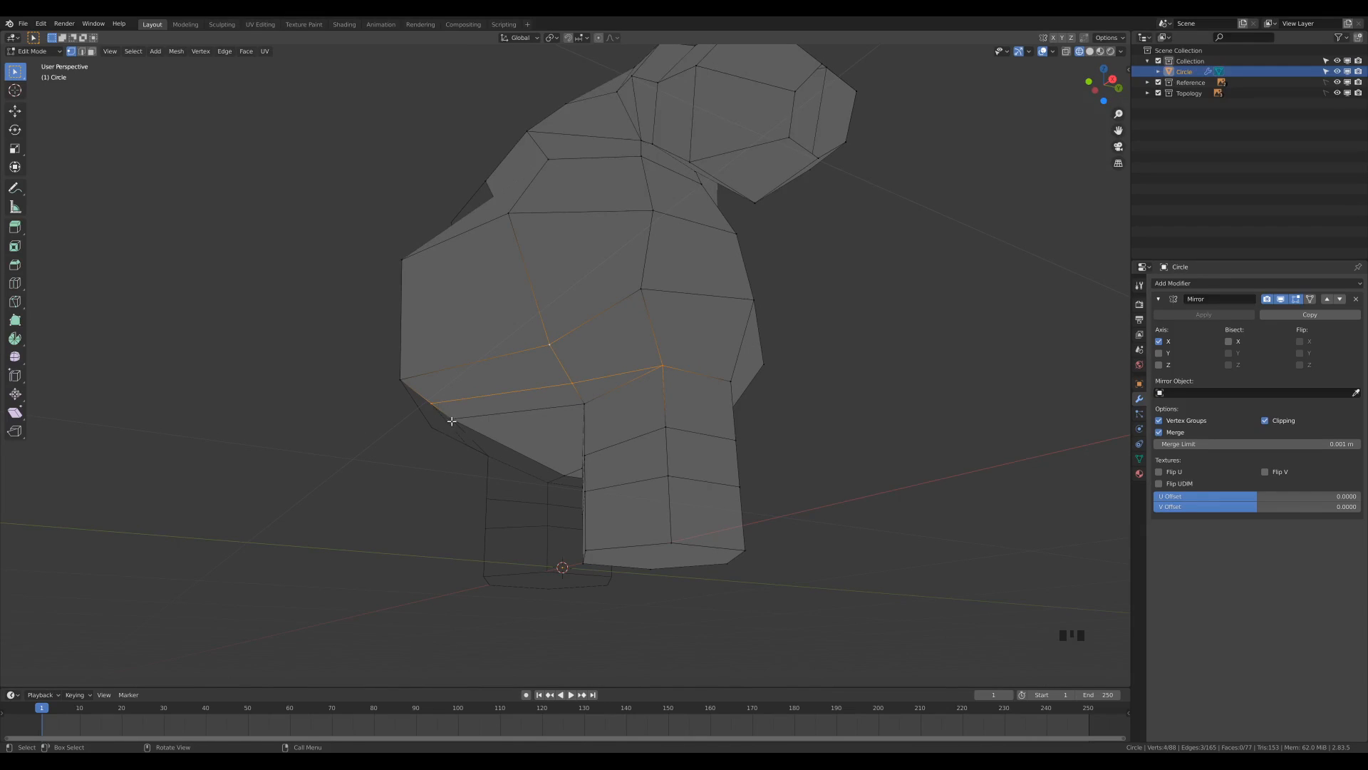
{"action": "key", "text": "KP_3"}
{"action": "key", "text": "h"}
{"action": "left_click", "coordinate": [441, 445]}
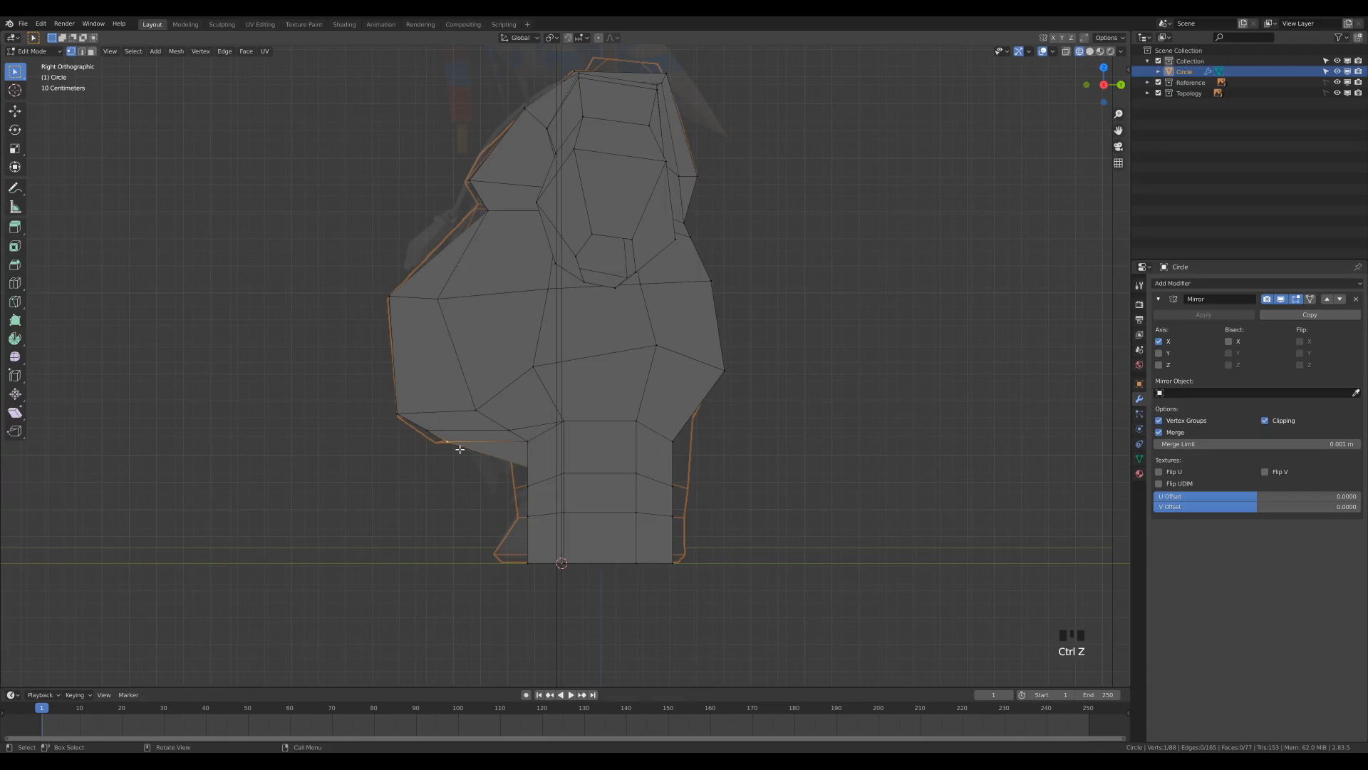
{"action": "key", "text": "g"}
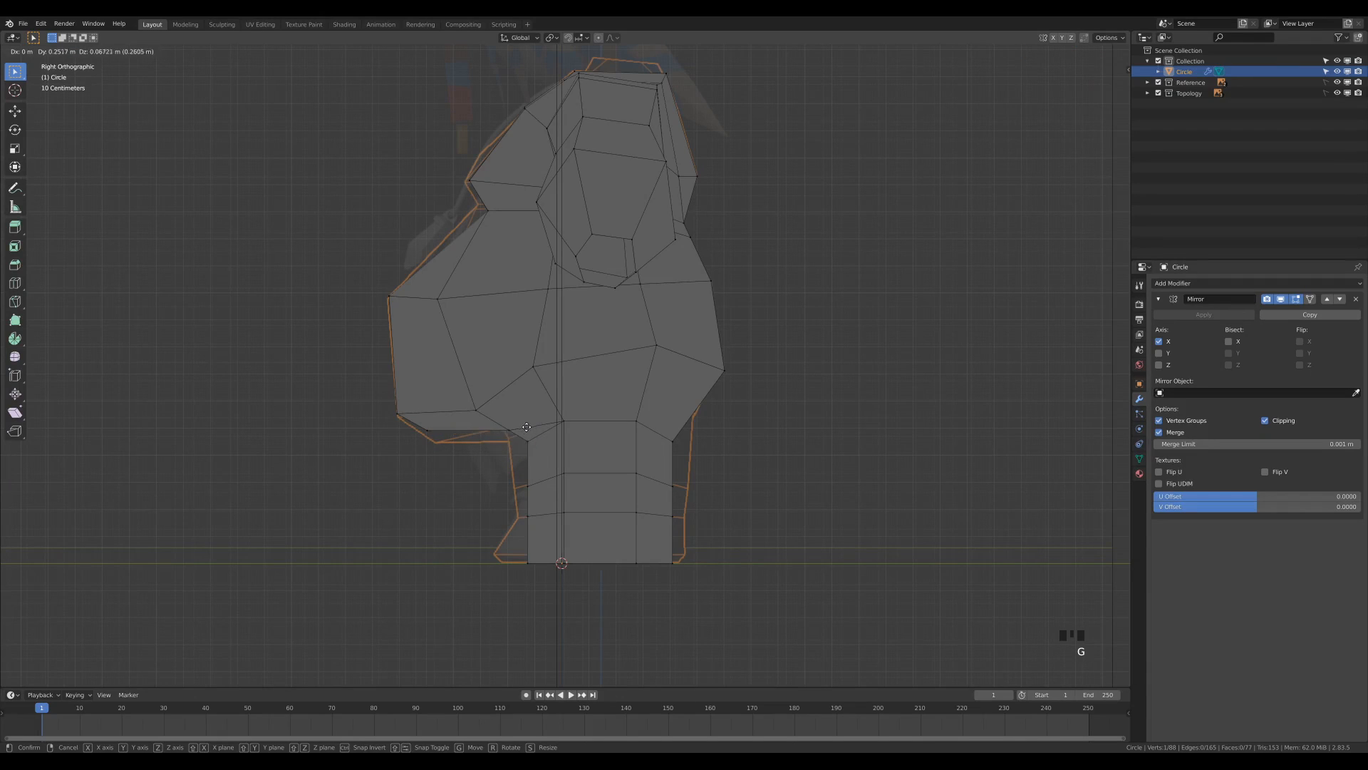
{"action": "left_click", "coordinate": [518, 446]}
Adjust the belly's underside vertices to the side reference outline, shifting the last one about -0.008 m in Y and -0.007 m in Z.
{"action": "left_click", "coordinate": [434, 440]}
{"action": "key", "text": "g"}
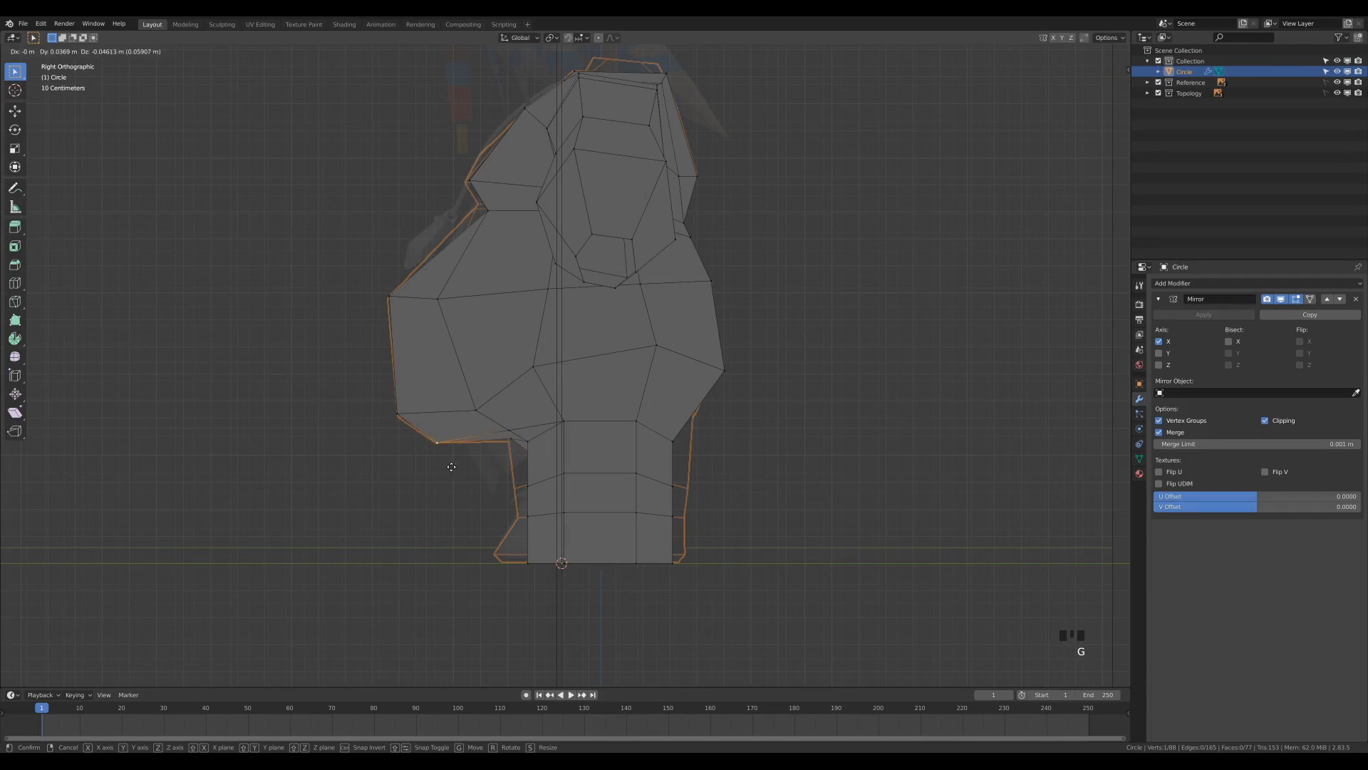
{"action": "left_click", "coordinate": [497, 447]}
{"action": "left_click", "coordinate": [503, 449]}
{"action": "middle_click_drag", "start_coordinate": [504, 449], "coordinate": [697, 434]}
{"action": "key", "text": "KP_3"}
{"action": "key", "text": "g"}
{"action": "left_click", "coordinate": [646, 420]}
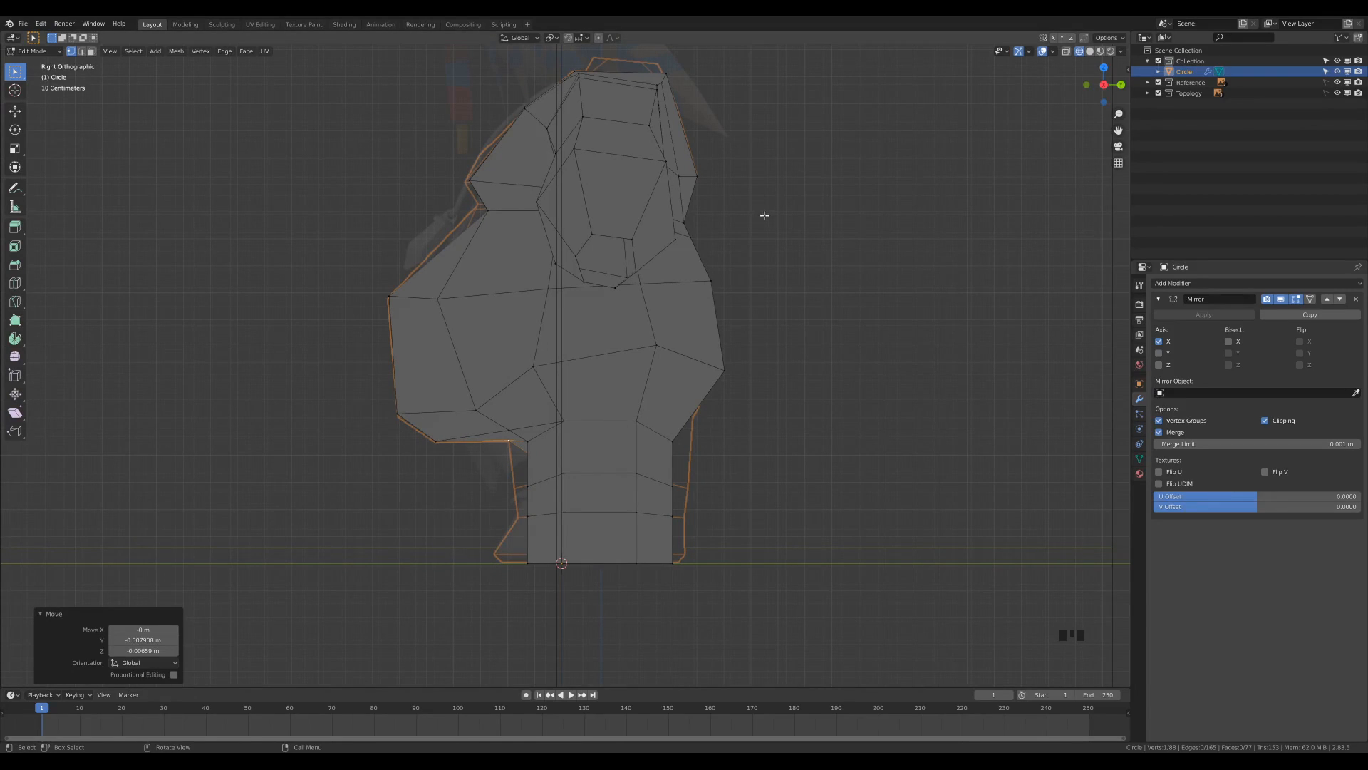
Turn on X-ray and add a Subdivision Surface modifier to the body with the viewport level set to 2.
{"action": "key", "text": "z"}
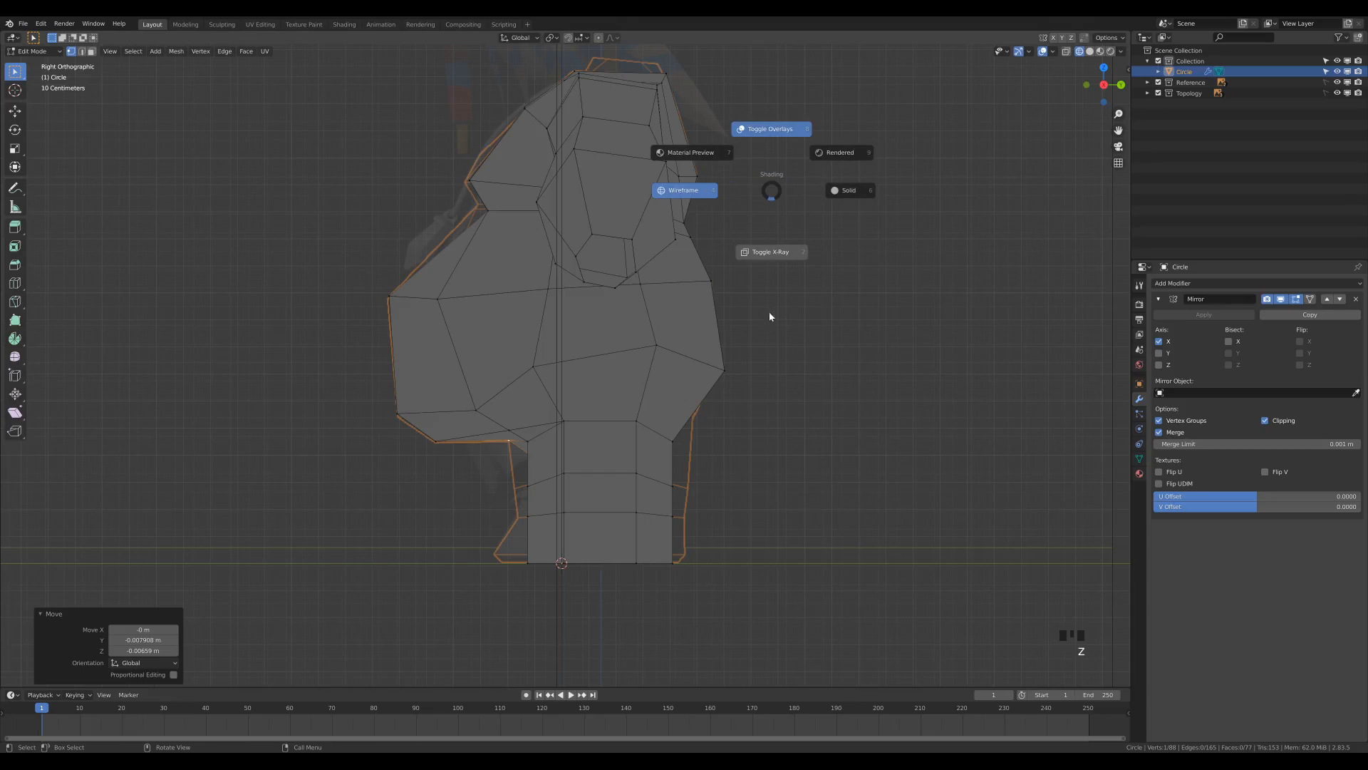
{"action": "left_click", "coordinate": [762, 382]}
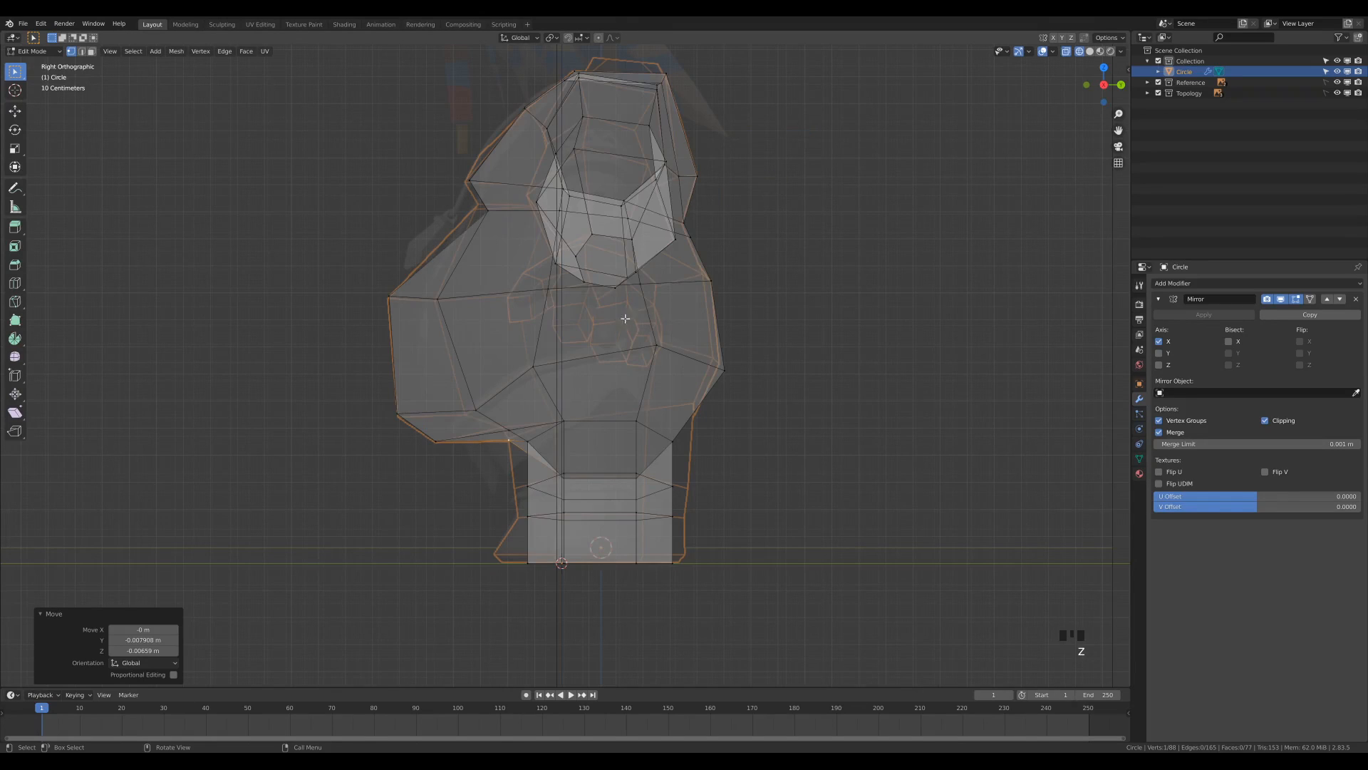
{"action": "left_click", "coordinate": [1188, 284]}
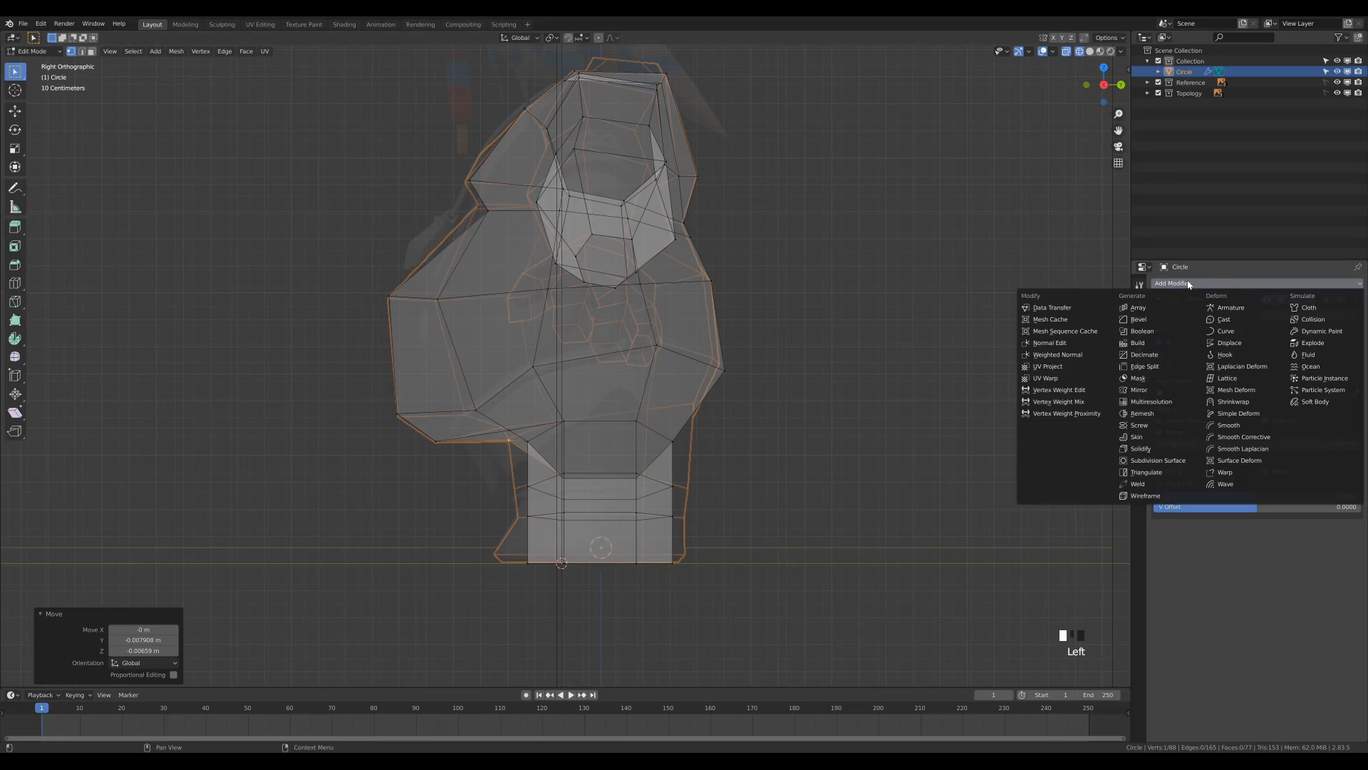
{"action": "left_click", "coordinate": [1156, 462]}
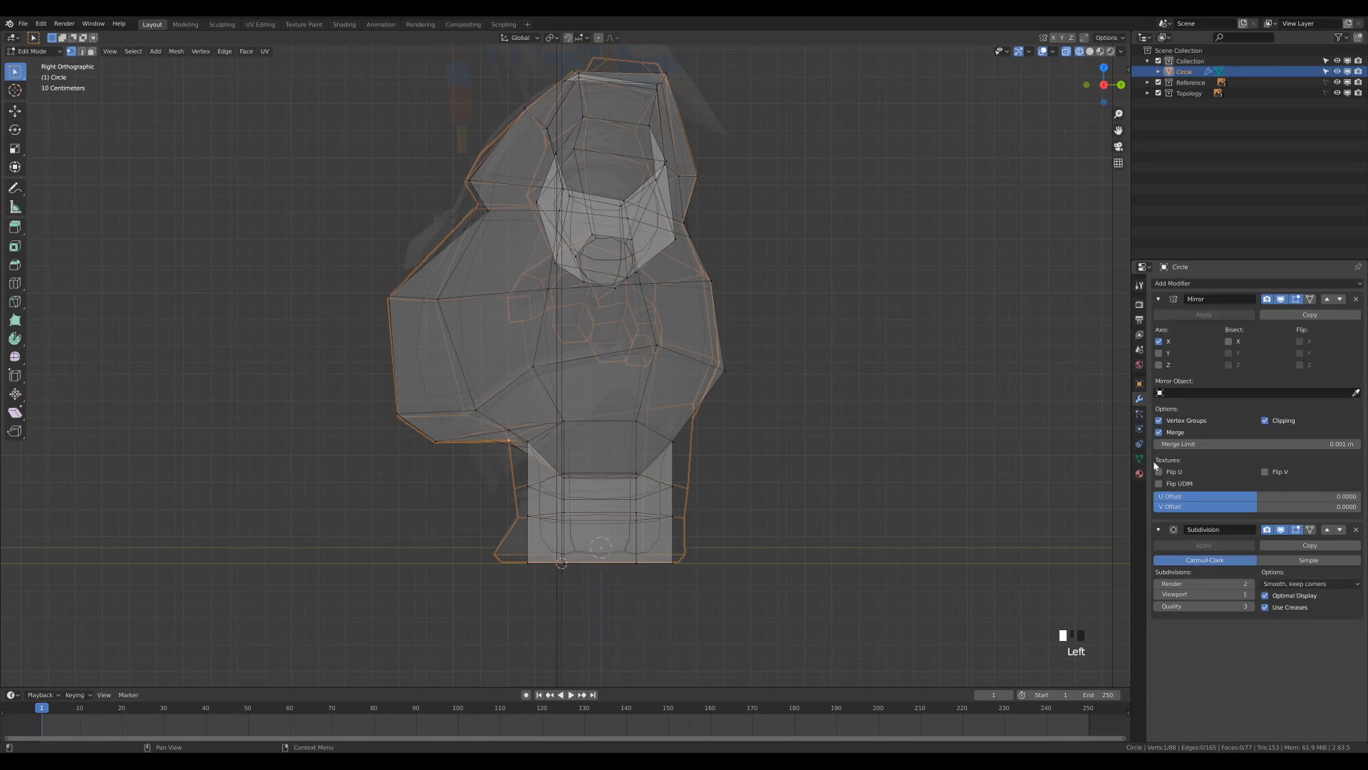
{"action": "left_click", "coordinate": [1252, 595]}
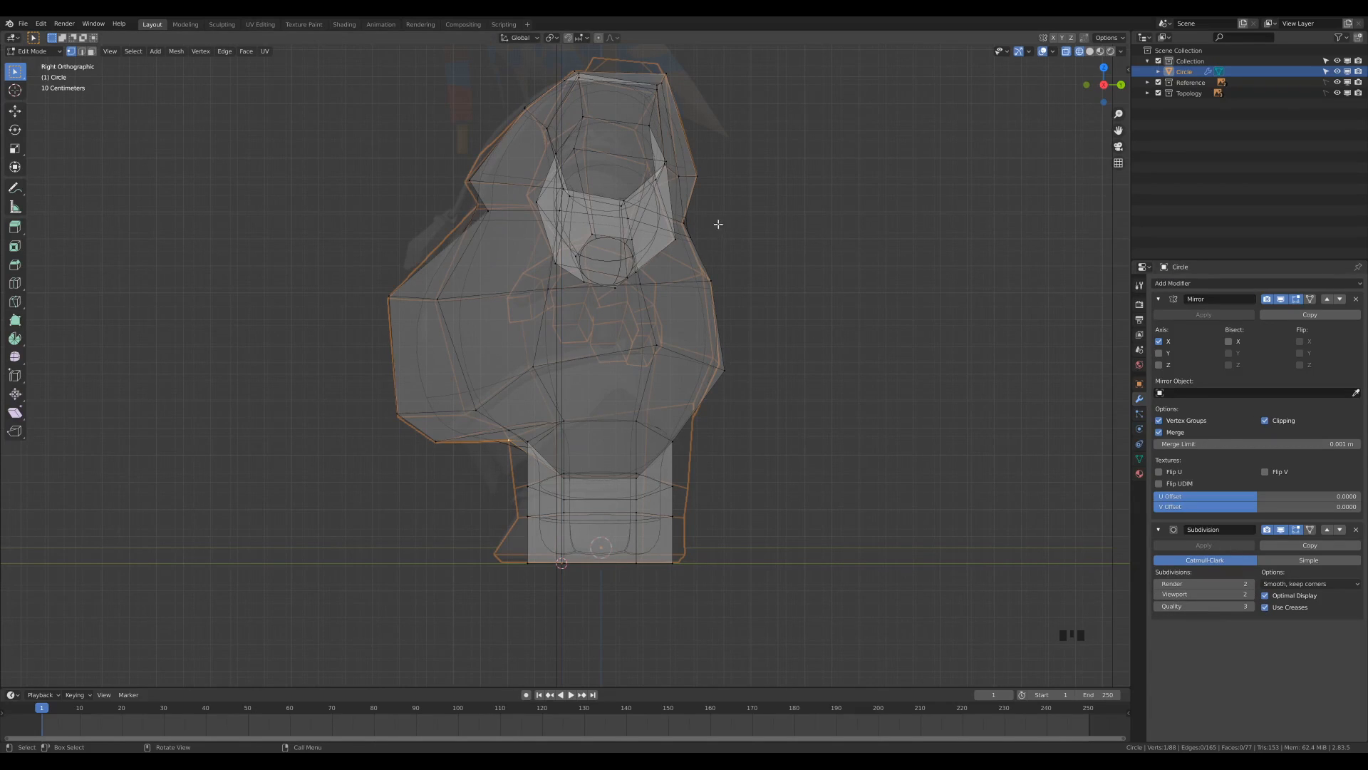
Switch the viewport to solid shading and view the smoothed body in perspective.
{"action": "middle_click_drag", "start_coordinate": [727, 192], "coordinate": [793, 222]}
{"action": "key", "text": "z"}
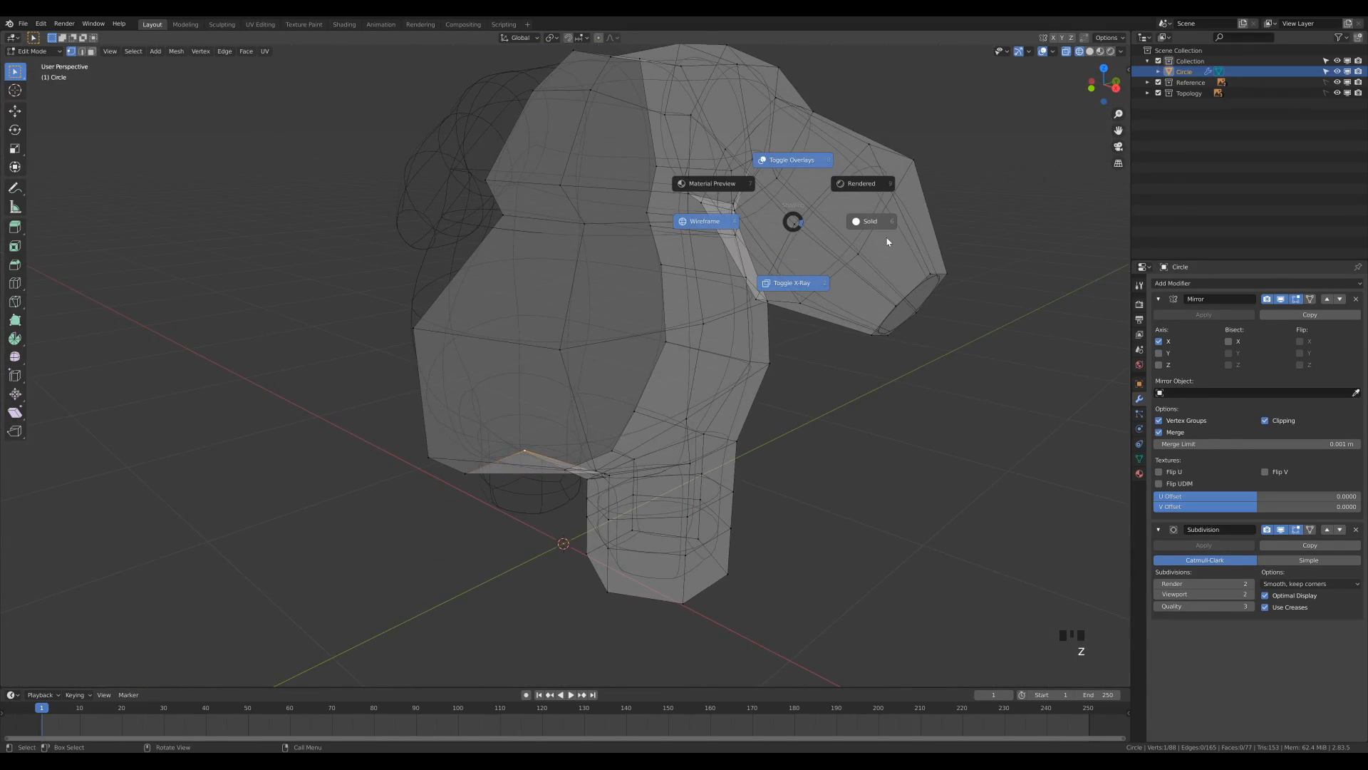
{"action": "left_click", "coordinate": [896, 236]}
{"action": "mouse_move", "coordinate": [847, 385]}
{"action": "middle_mouse_down"}
{"action": "mouse_move", "coordinate": [889, 373]}
{"action": "mouse_move", "coordinate": [829, 373]}
{"action": "middle_mouse_up"}
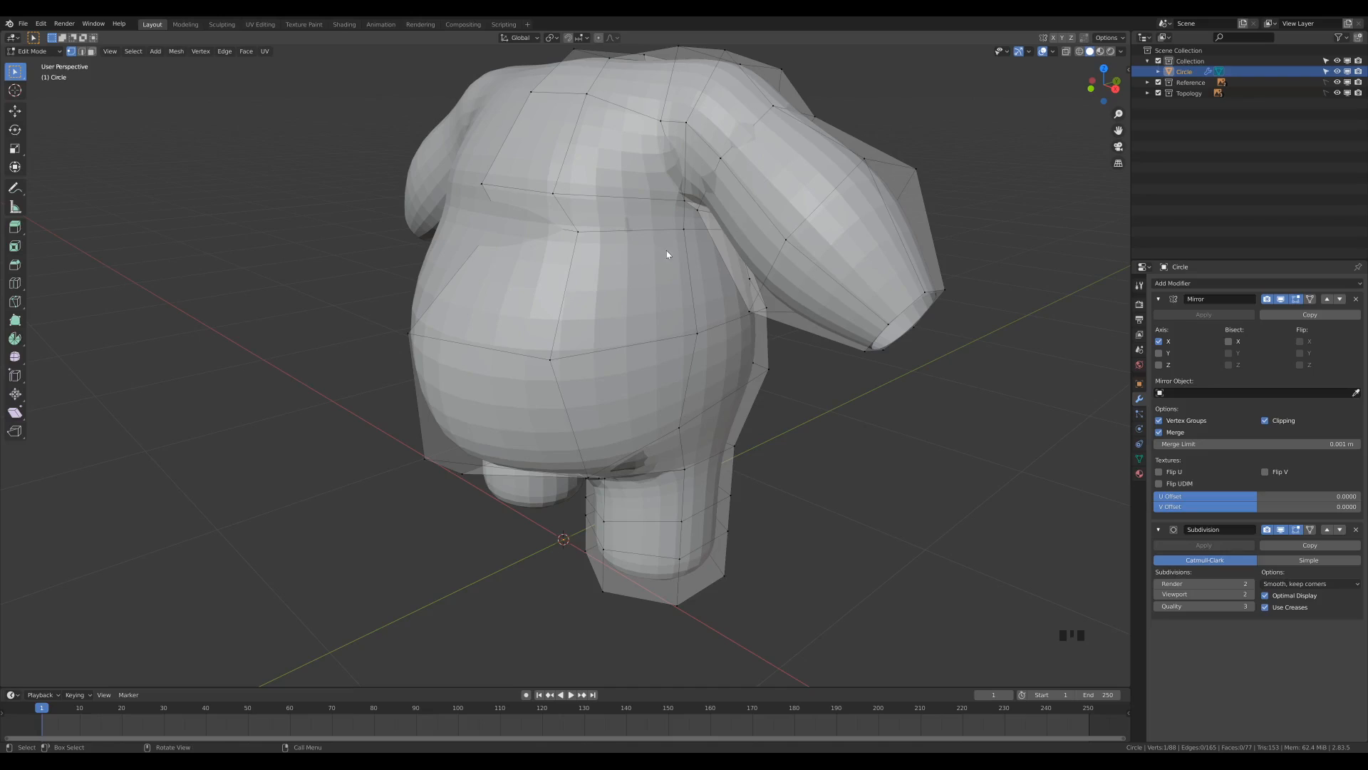
Knife-cut an edge along the crease between chest and belly, from the underarm side to the body's centre line.
{"action": "key", "text": "k"}
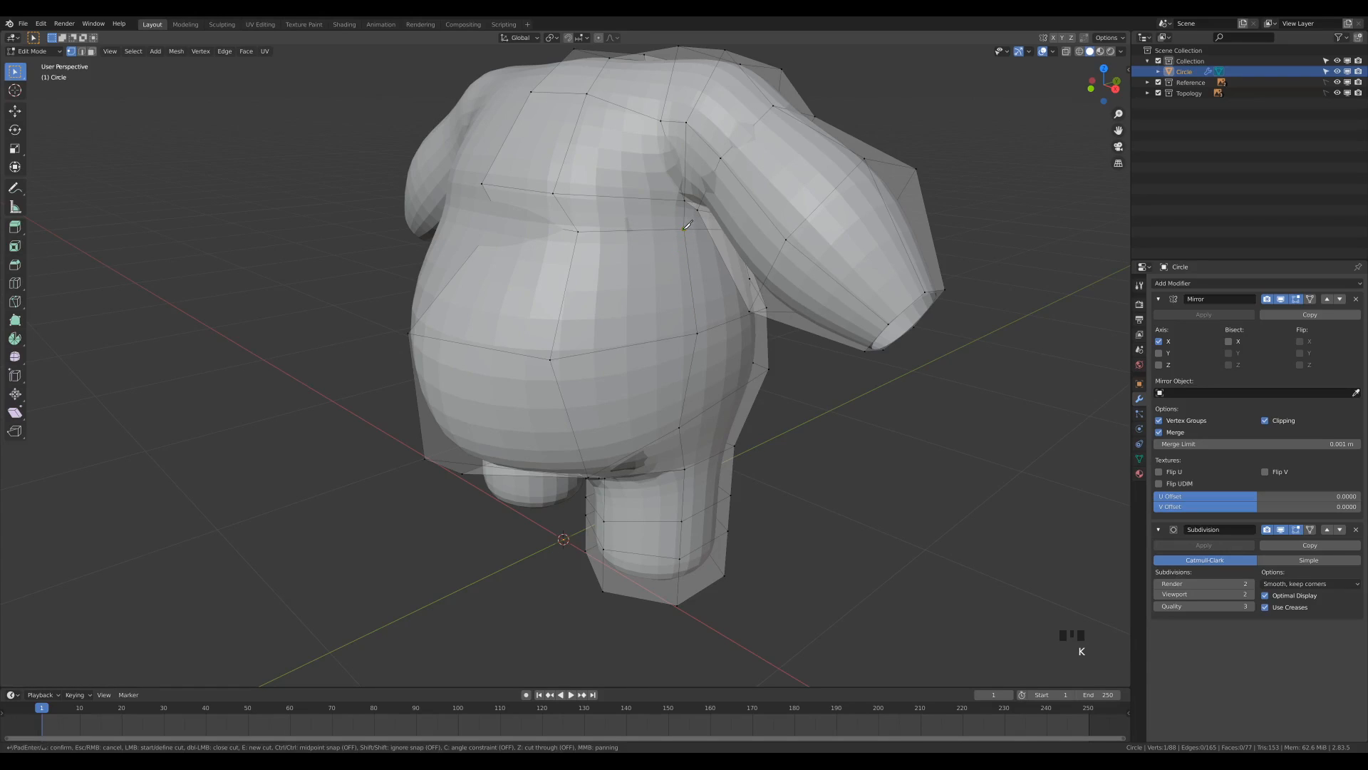
{"action": "left_click", "coordinate": [684, 229]}
{"action": "left_click", "coordinate": [574, 224]}
{"action": "left_click", "coordinate": [498, 210]}
{"action": "key", "text": "Return"}
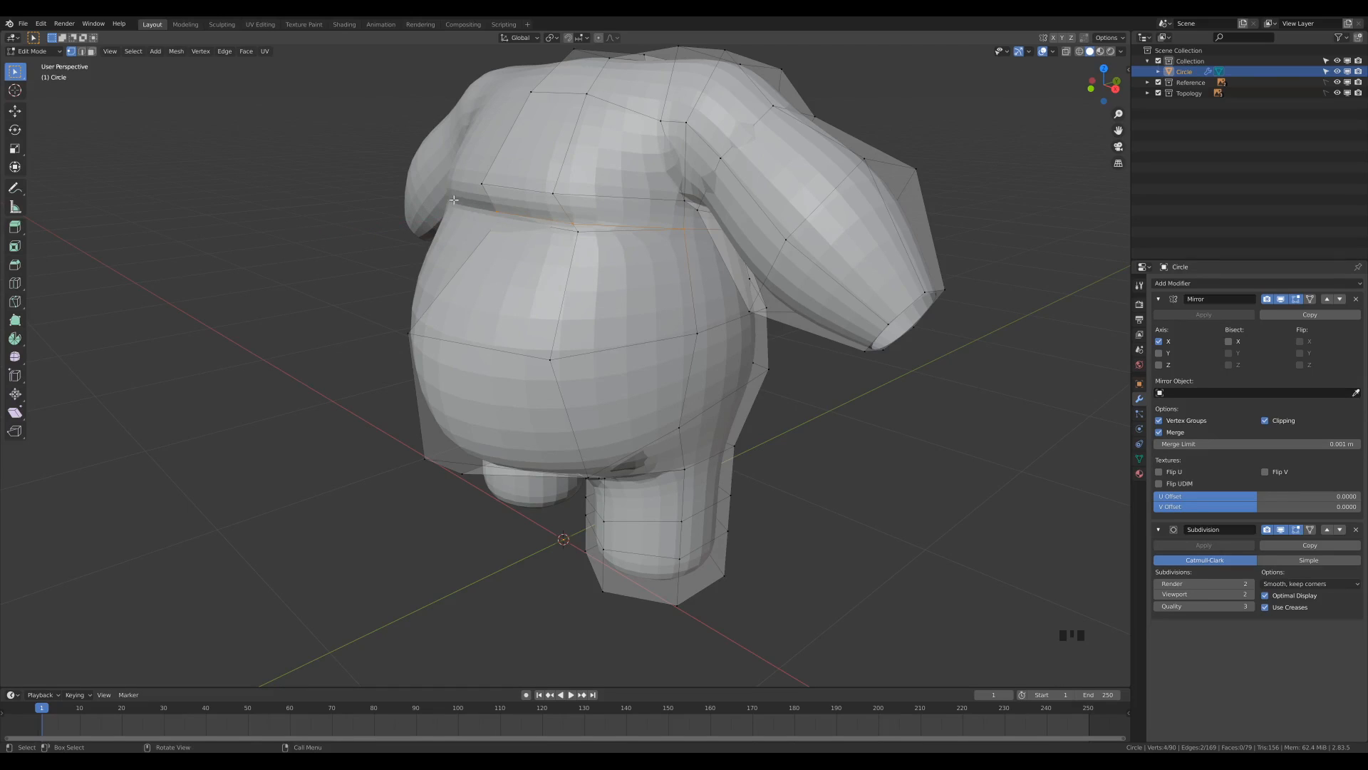
View the body from behind and turn on Auto Merge for vertices.
{"action": "middle_click_drag", "start_coordinate": [500, 214], "coordinate": [571, 183]}
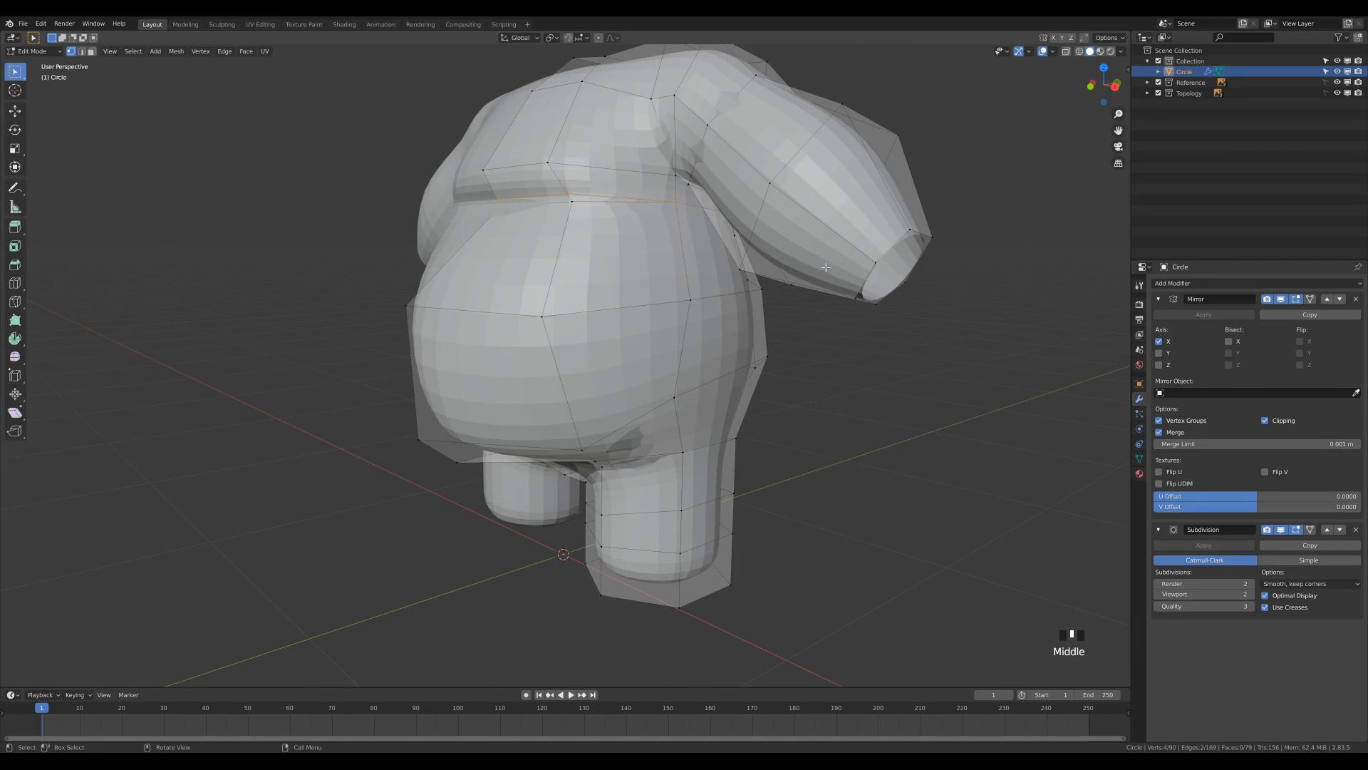
{"action": "middle_click_drag", "start_coordinate": [829, 266], "coordinate": [711, 274]}
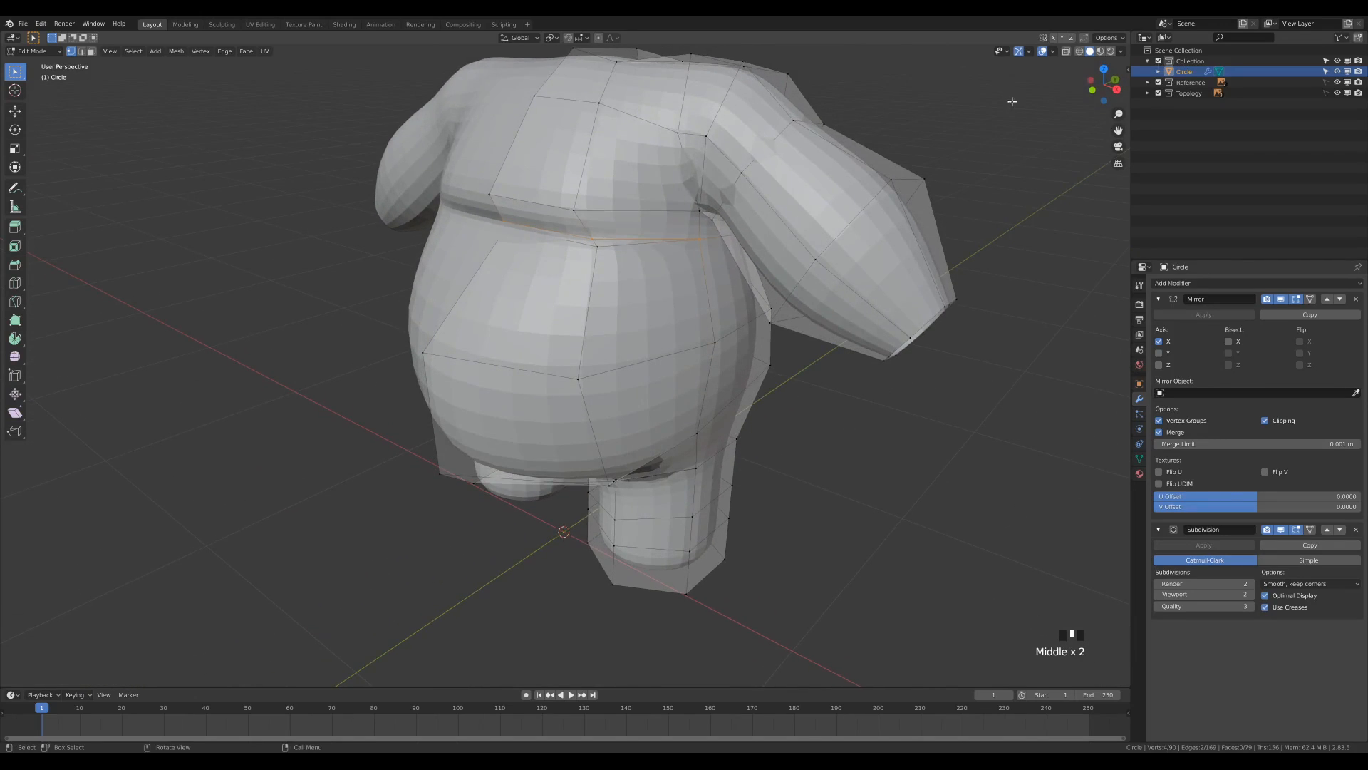
{"action": "middle_click_drag", "start_coordinate": [999, 146], "coordinate": [912, 142]}
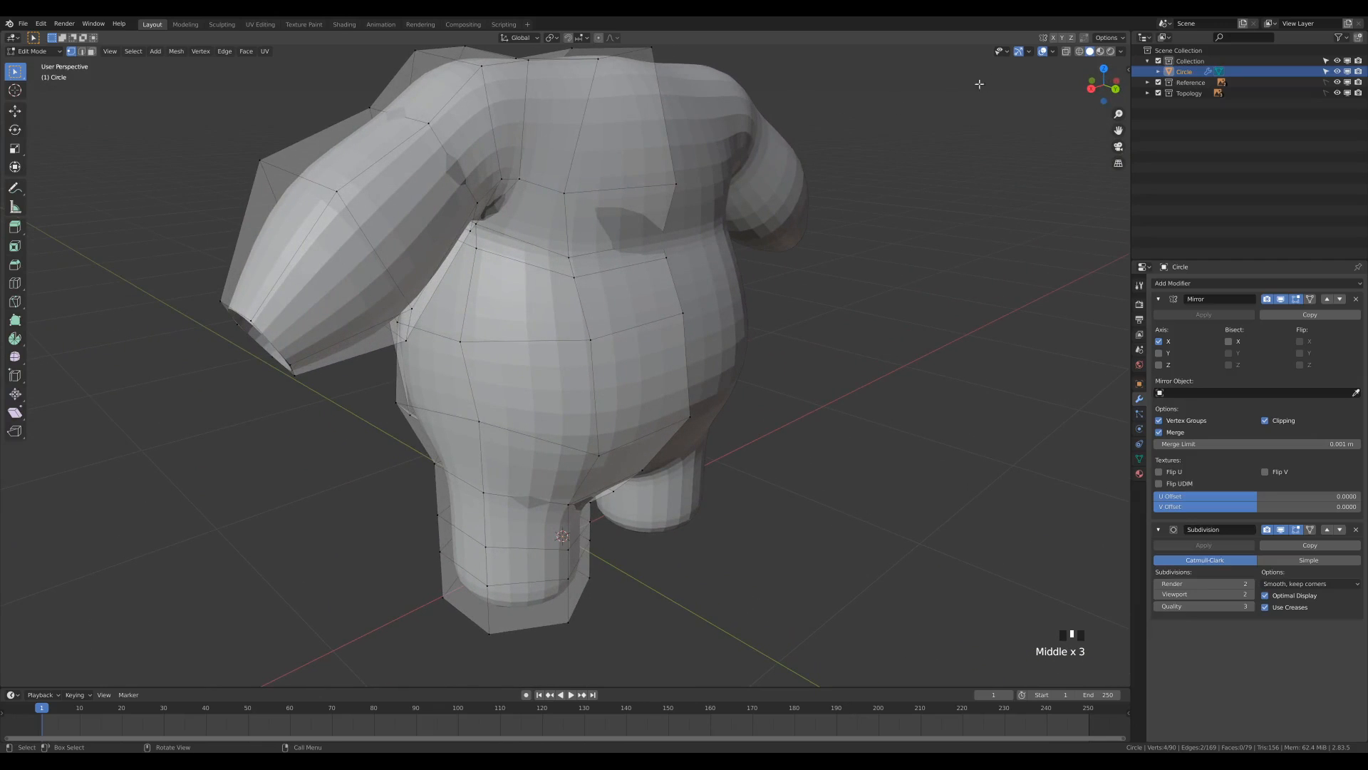
{"action": "left_click", "coordinate": [1085, 40]}
Try to slide the upper back vertex sideways along its edge onto the centre-line vertex, and undo the slide.
{"action": "left_click", "coordinate": [565, 194]}
{"action": "key", "text": "g"}
{"action": "key", "text": "g"}
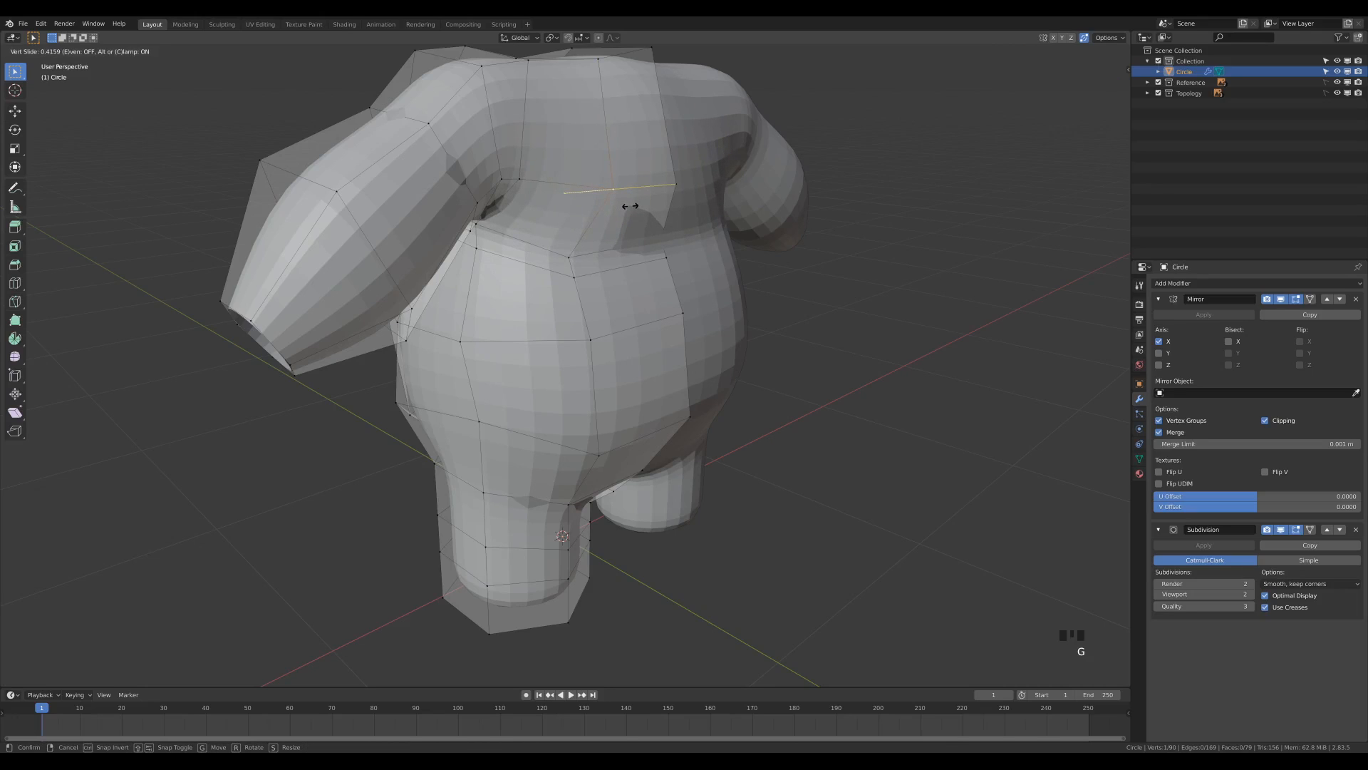
{"action": "left_click", "coordinate": [790, 191]}
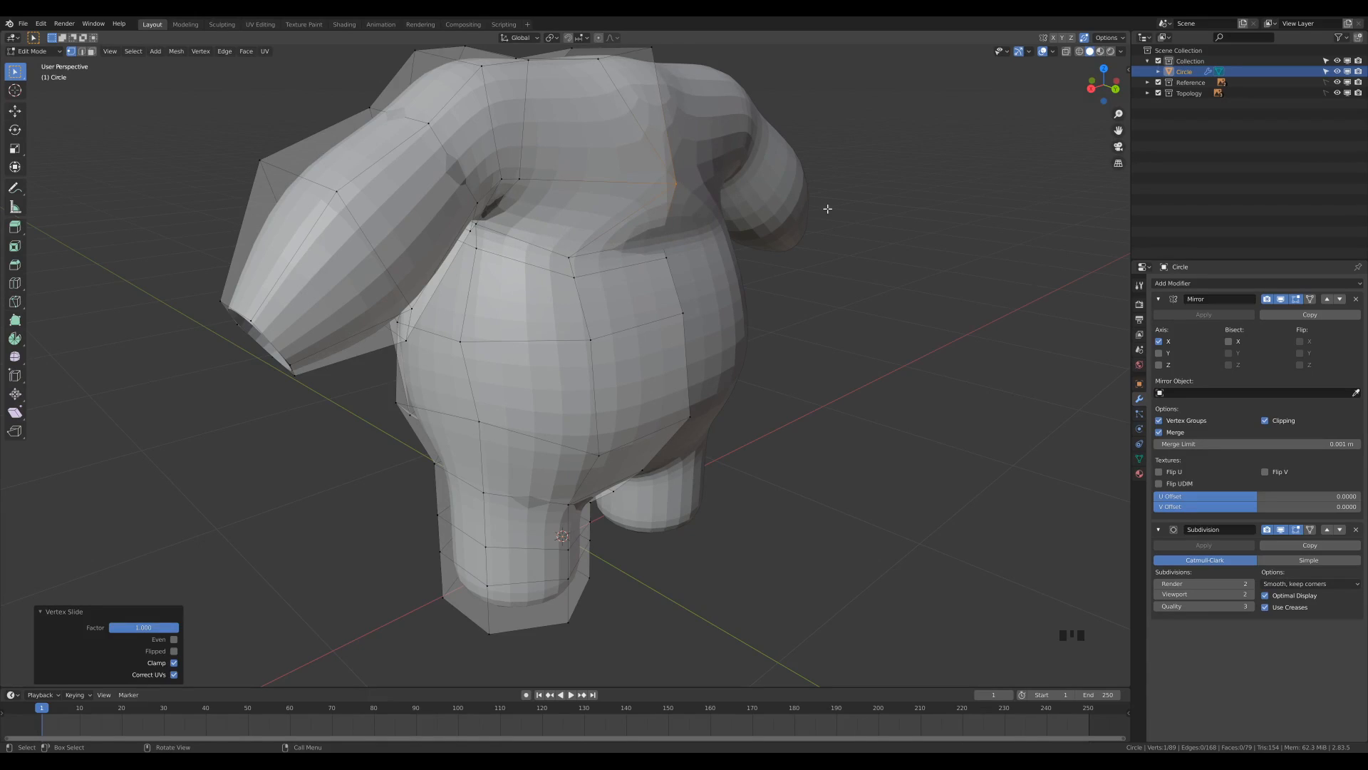
{"action": "key", "text": "ctrl+z"}
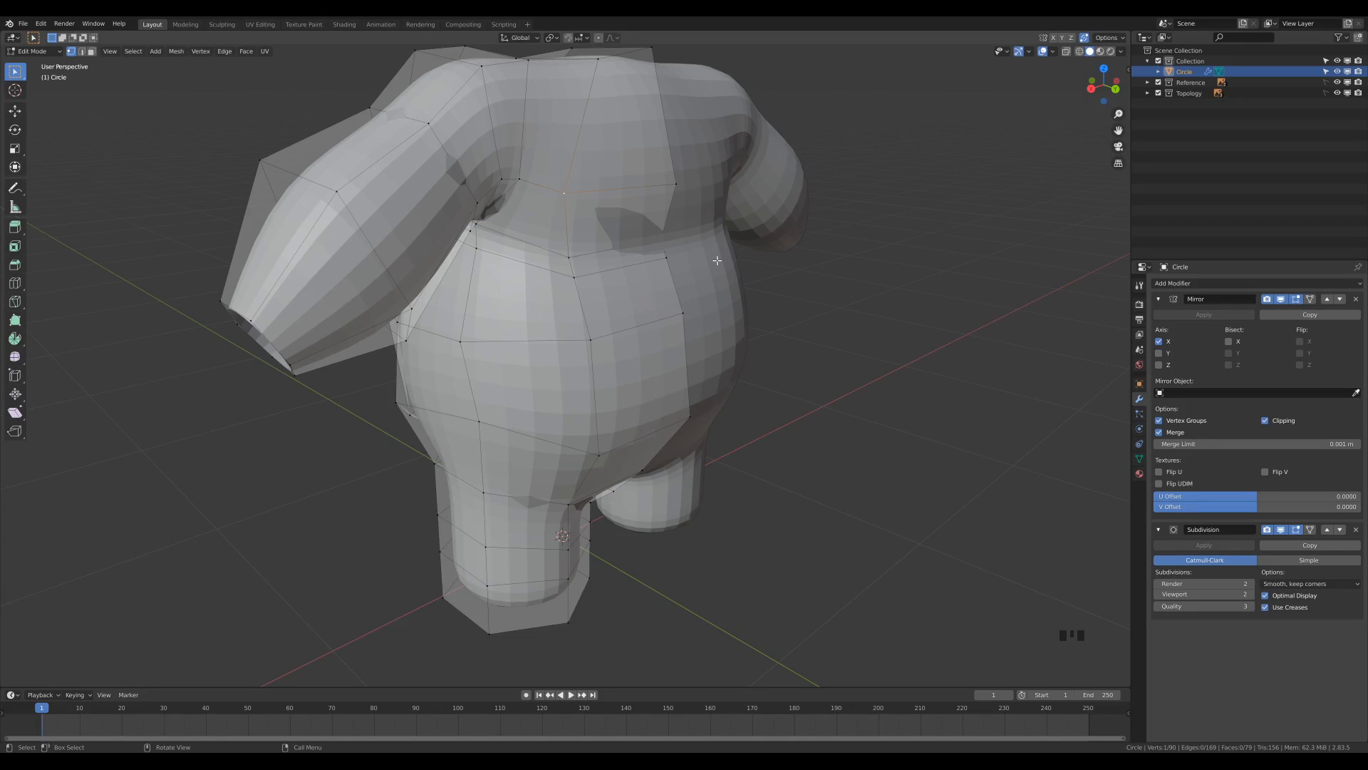
Slide the upper of the two close waist edges on the back fully down with factor -1, merging it into the lower edge.
{"action": "key", "text": "2"}
{"action": "left_click", "coordinate": [619, 265]}
{"action": "key", "text": "g"}
{"action": "key", "text": "g"}
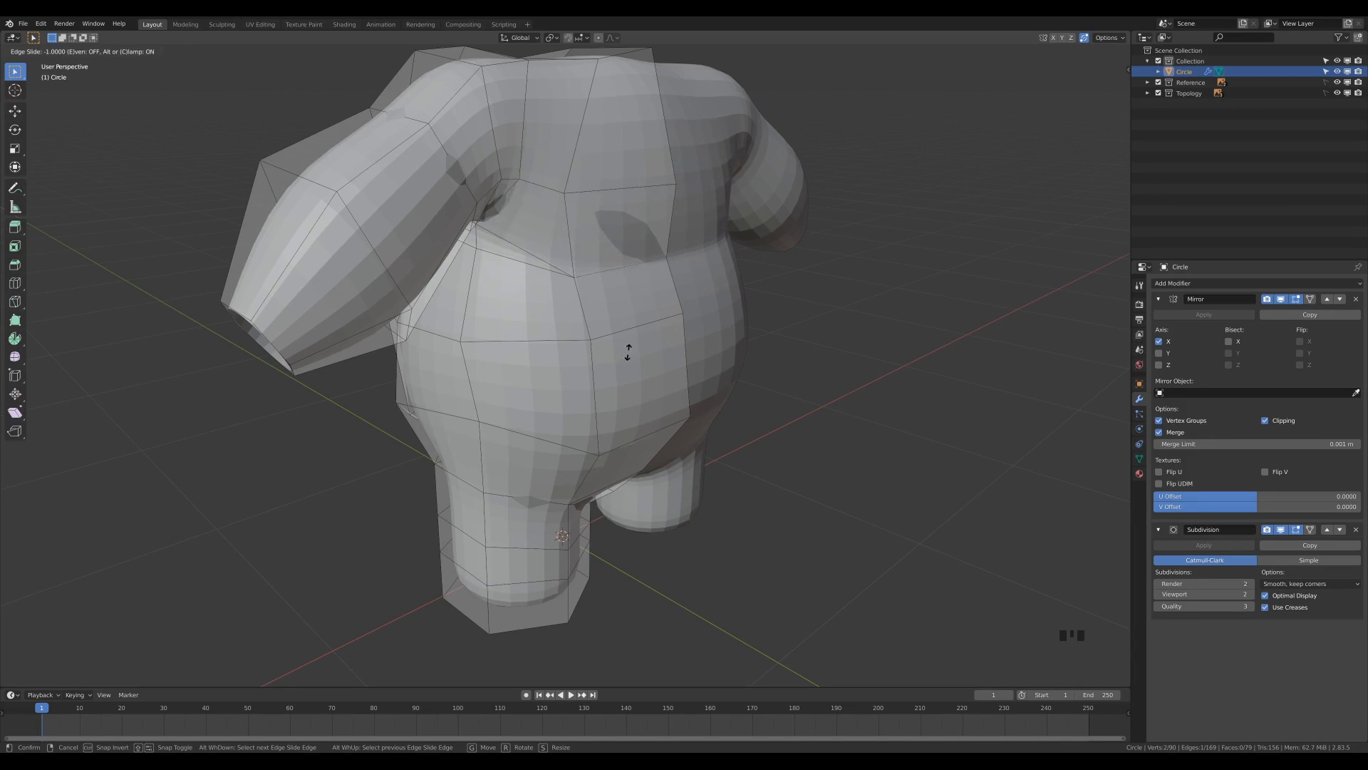
{"action": "left_click", "coordinate": [680, 623]}
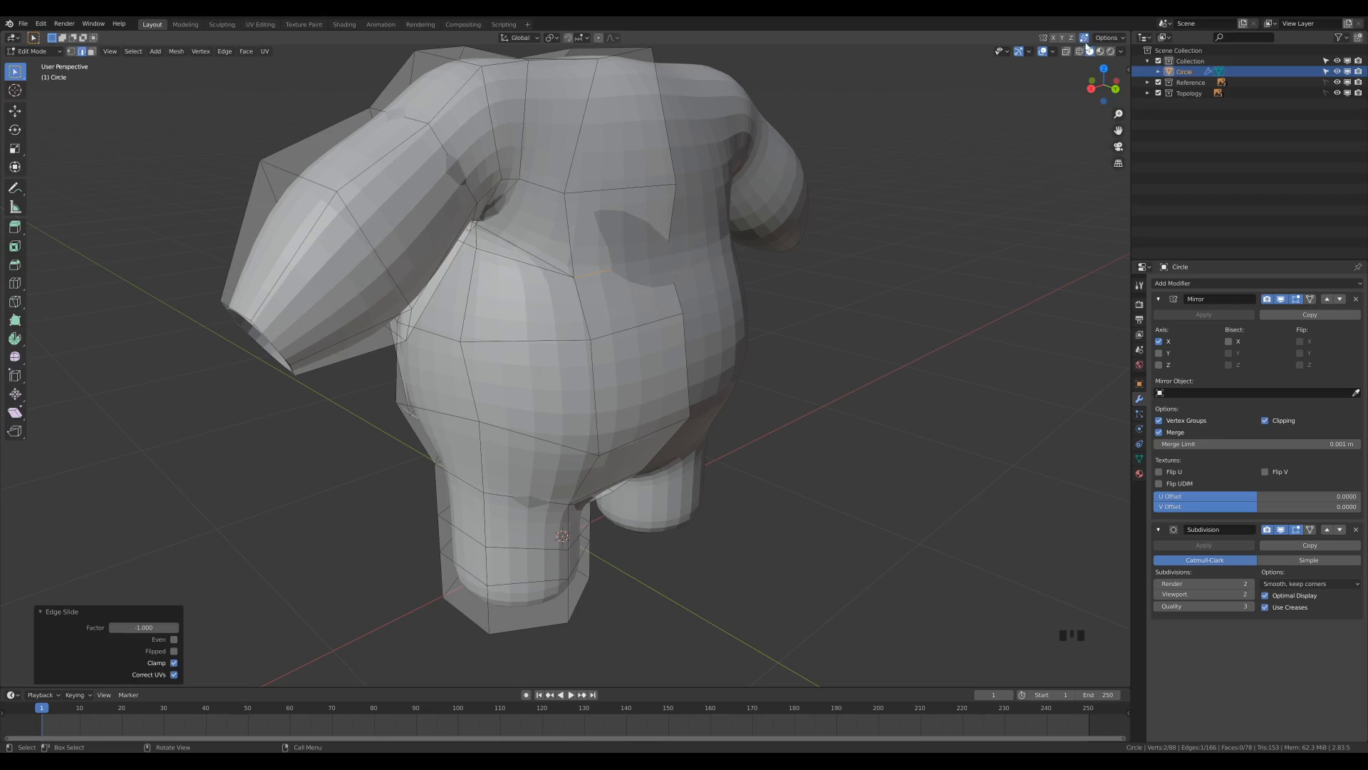
Delete the face closing the neck area on top of the torso.
{"action": "middle_click_drag", "start_coordinate": [648, 285], "coordinate": [531, 254]}
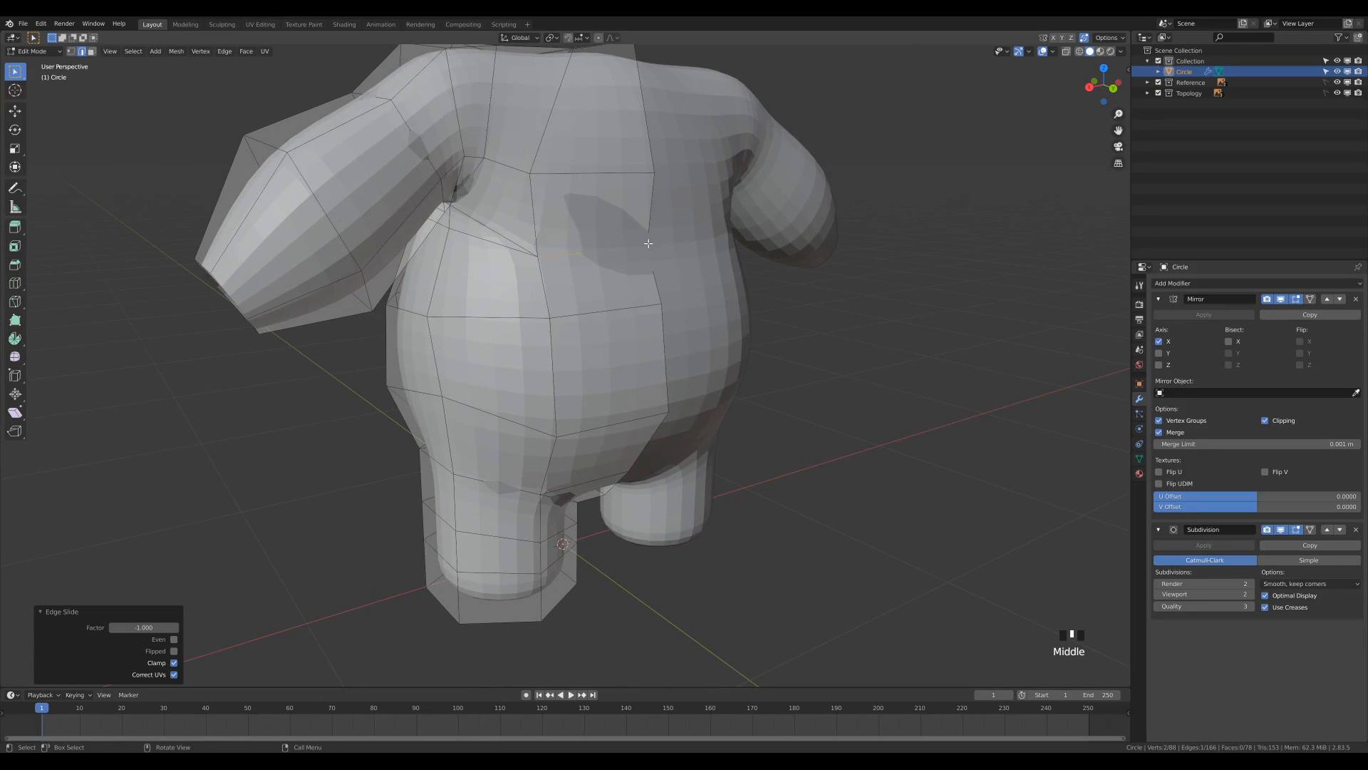
{"action": "middle_click_drag", "start_coordinate": [529, 240], "coordinate": [575, 214]}
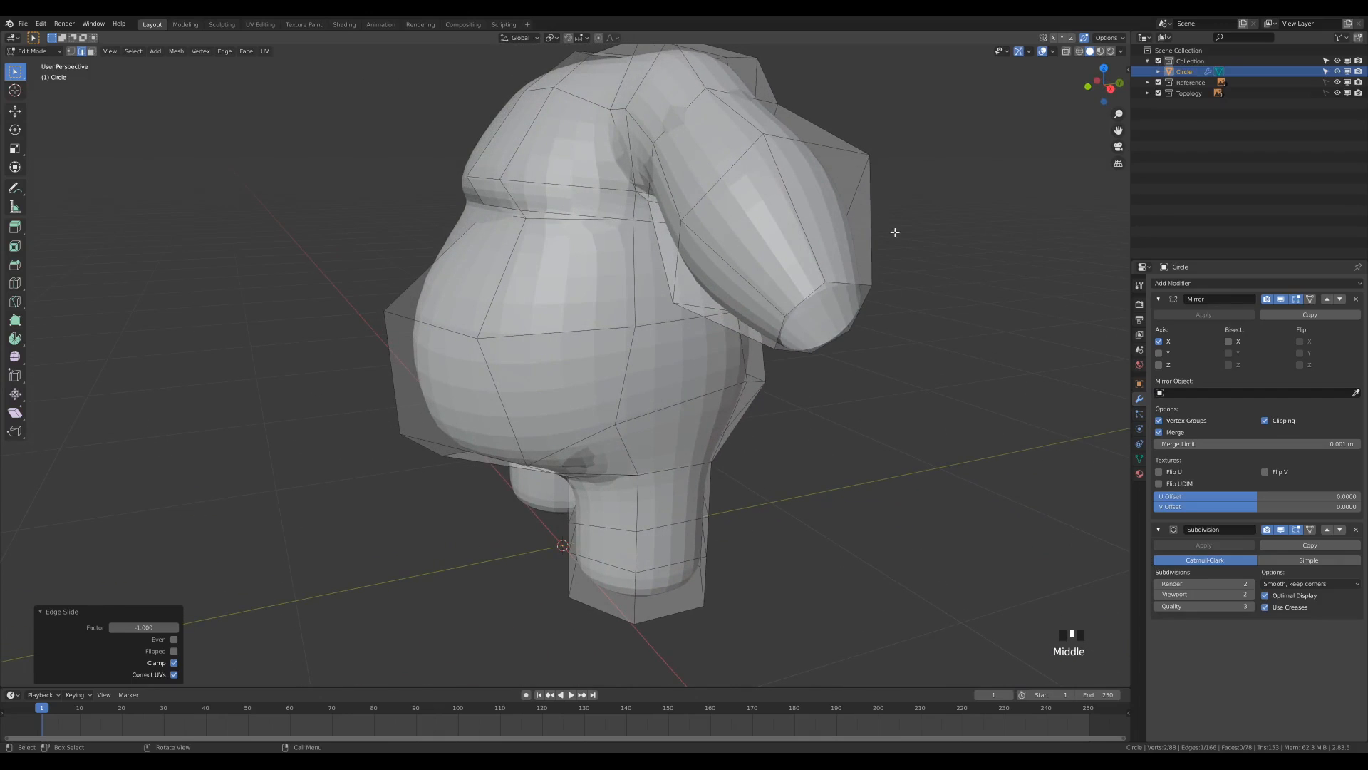
{"action": "middle_click_drag", "start_coordinate": [895, 232], "coordinate": [759, 257]}
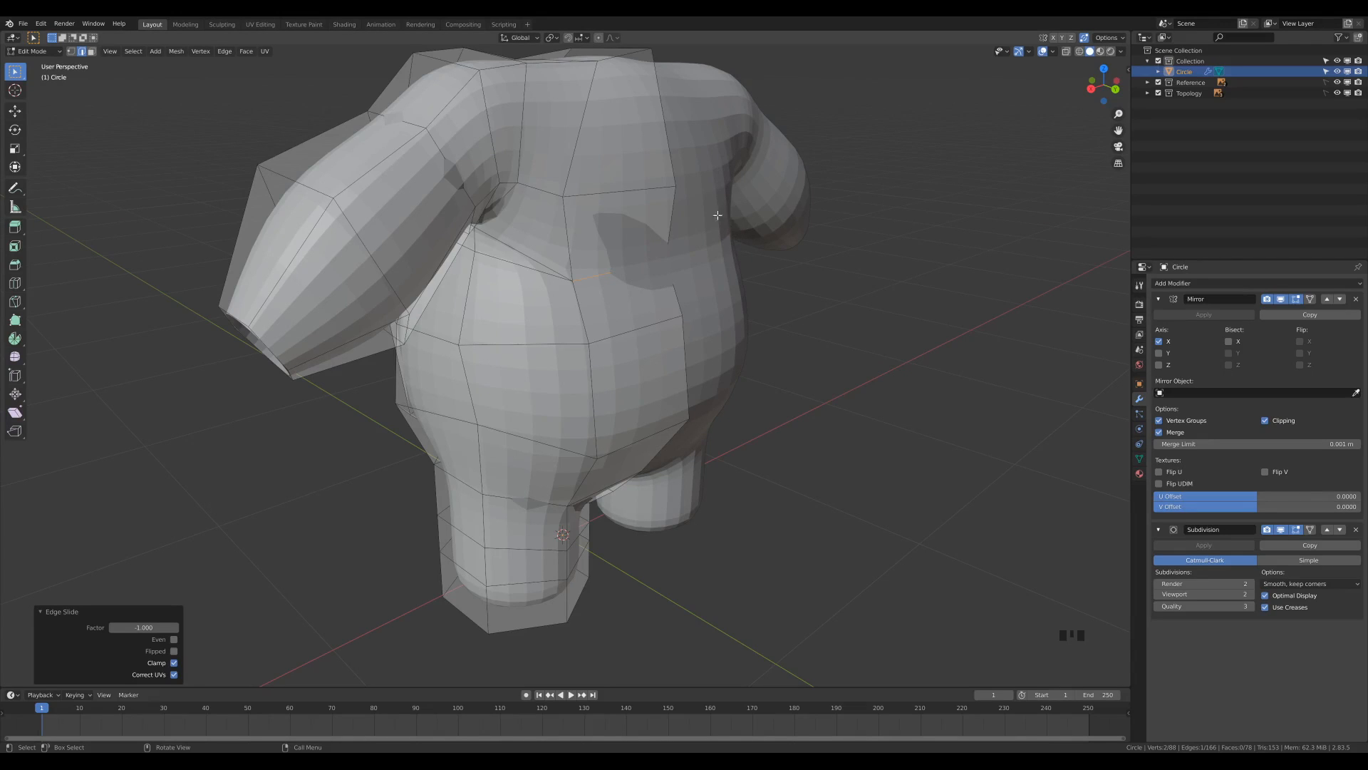
{"action": "middle_click_drag", "start_coordinate": [638, 193], "coordinate": [703, 91]}
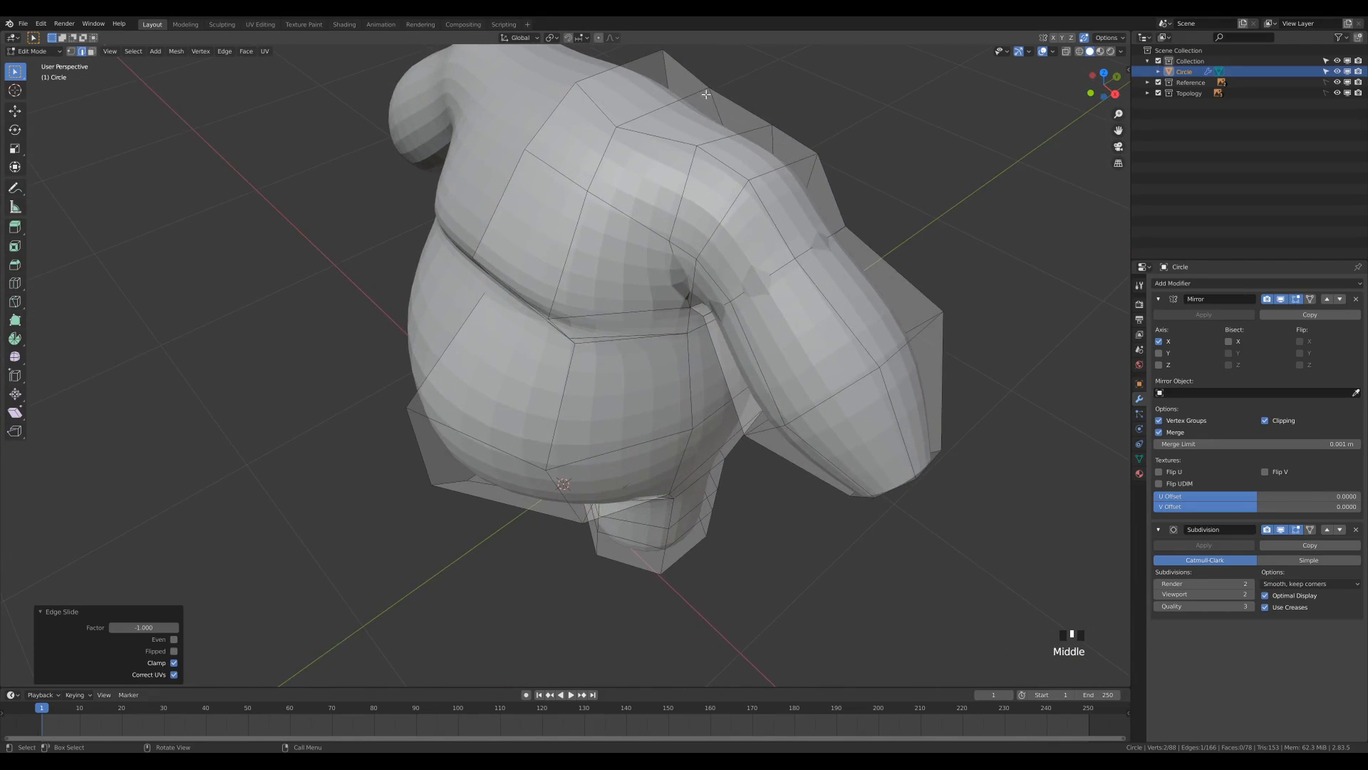
{"action": "middle_click_drag", "start_coordinate": [911, 205], "coordinate": [845, 260], "text": "shift"}
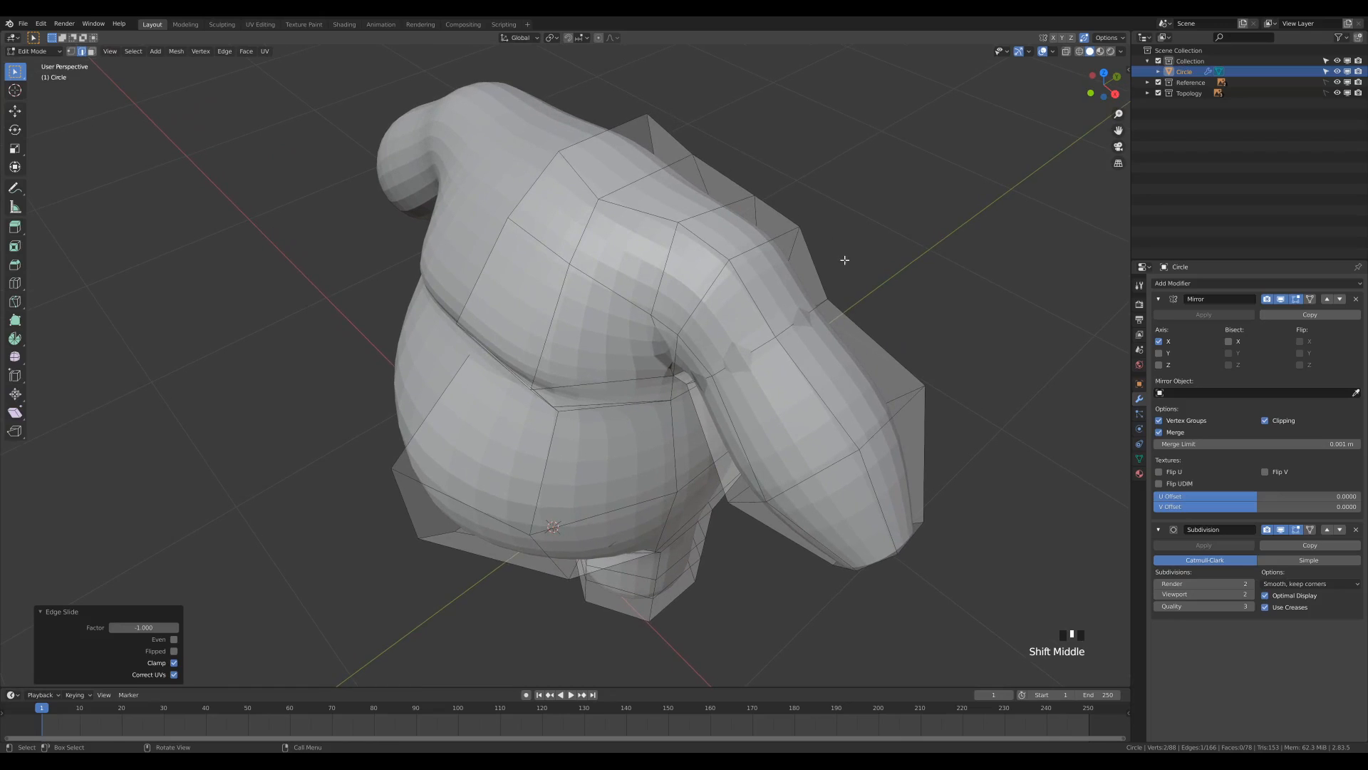
{"action": "key", "text": "3"}
{"action": "left_click", "coordinate": [619, 150]}
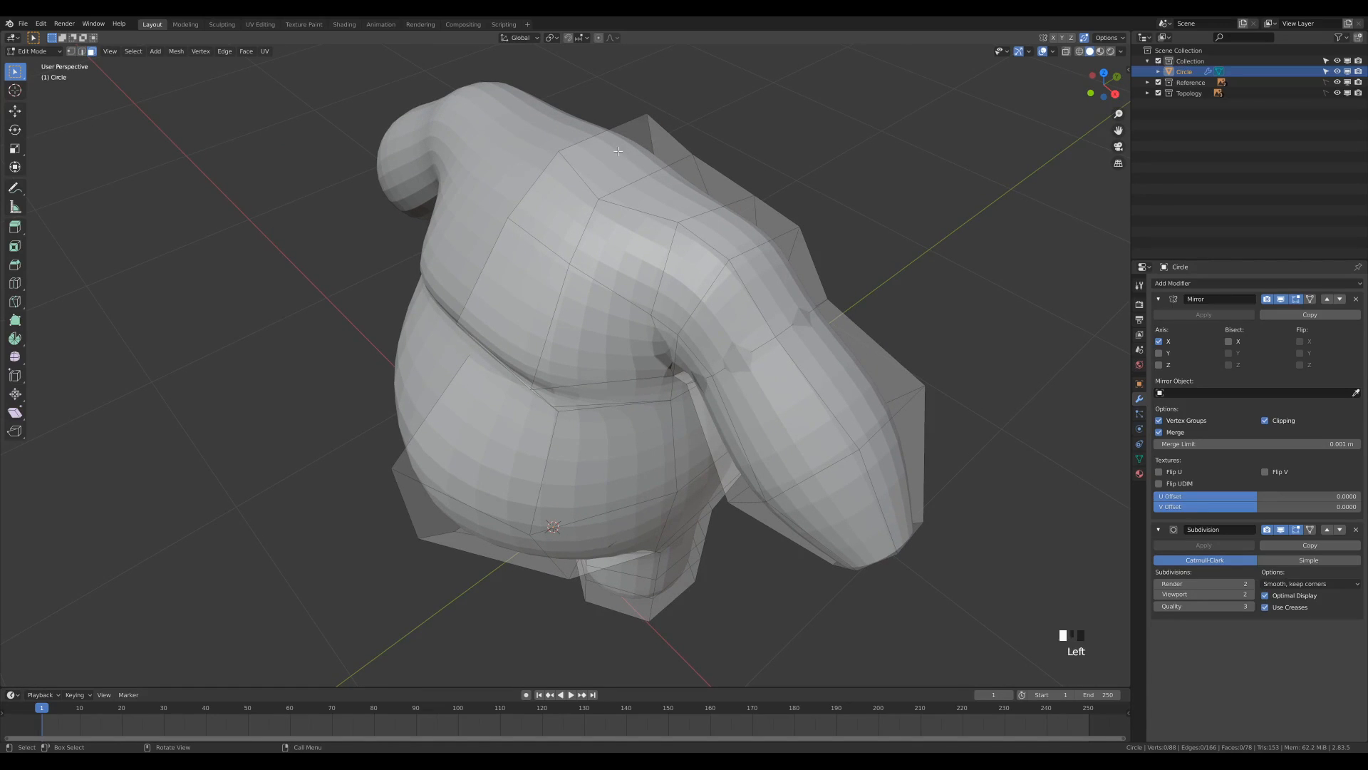
{"action": "key", "text": "x"}
{"action": "left_click", "coordinate": [696, 137]}
Extrude the neck opening's edge loop in front view by about -0.076 m in X and 0.069 m in Z.
{"action": "middle_click_drag", "start_coordinate": [696, 135], "coordinate": [749, 223]}
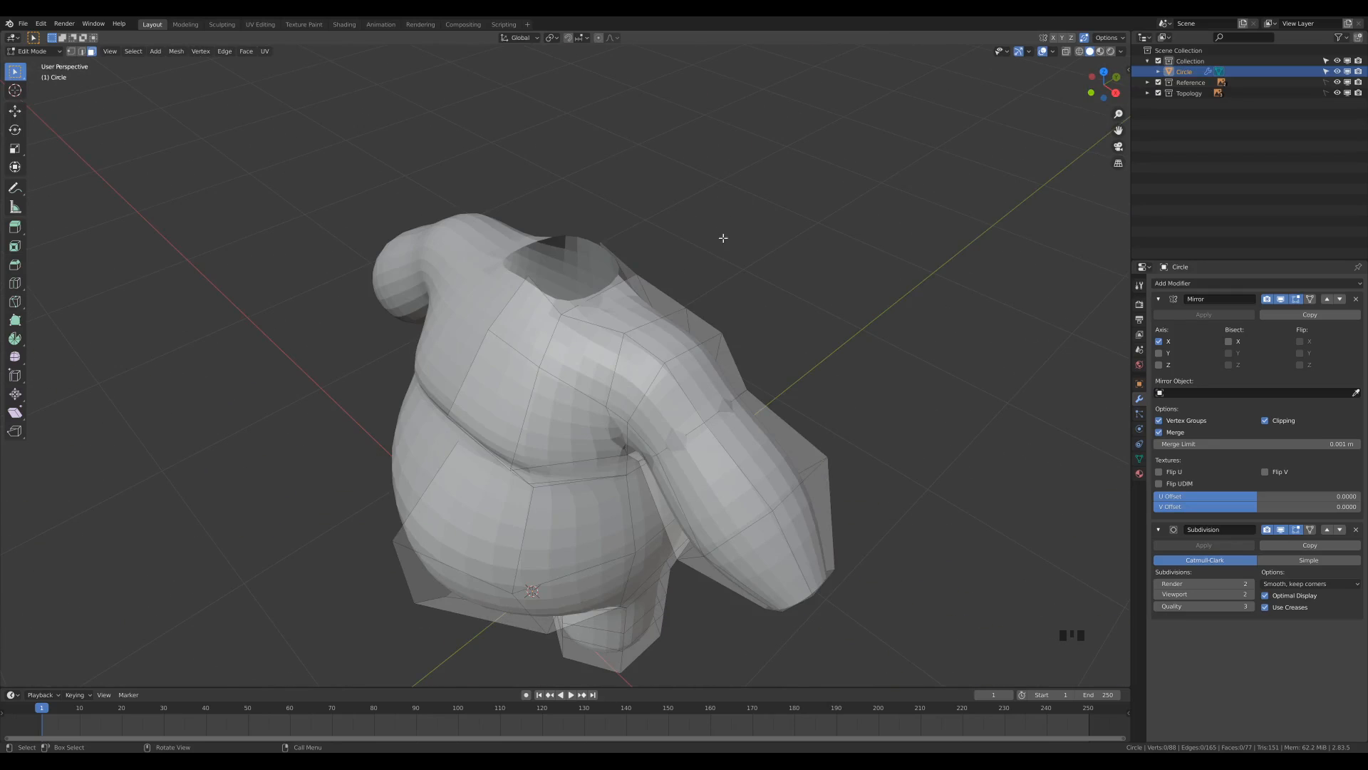
{"action": "key", "text": "2"}
{"action": "left_click", "coordinate": [597, 295], "text": "alt"}
{"action": "middle_click_drag", "start_coordinate": [737, 205], "coordinate": [779, 290]}
{"action": "key", "text": "KP_1"}
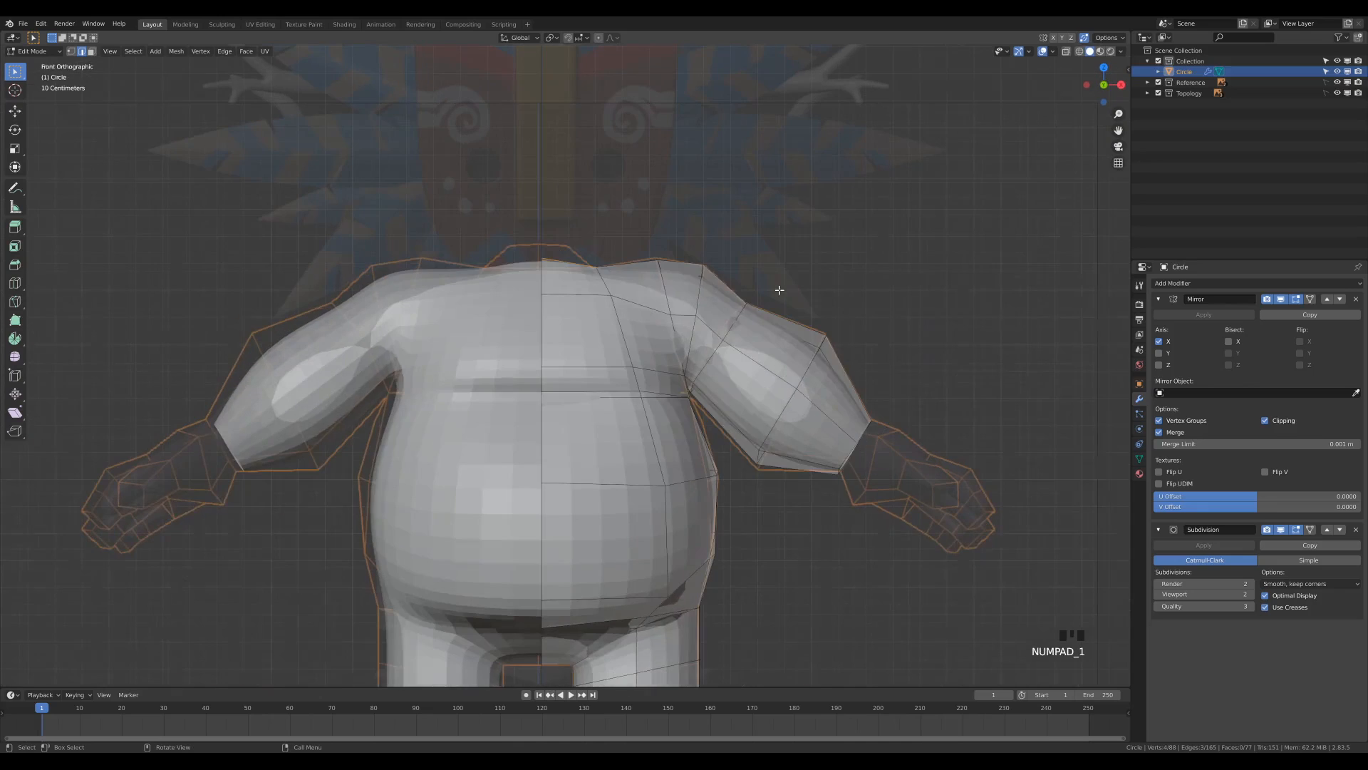
{"action": "key", "text": "e"}
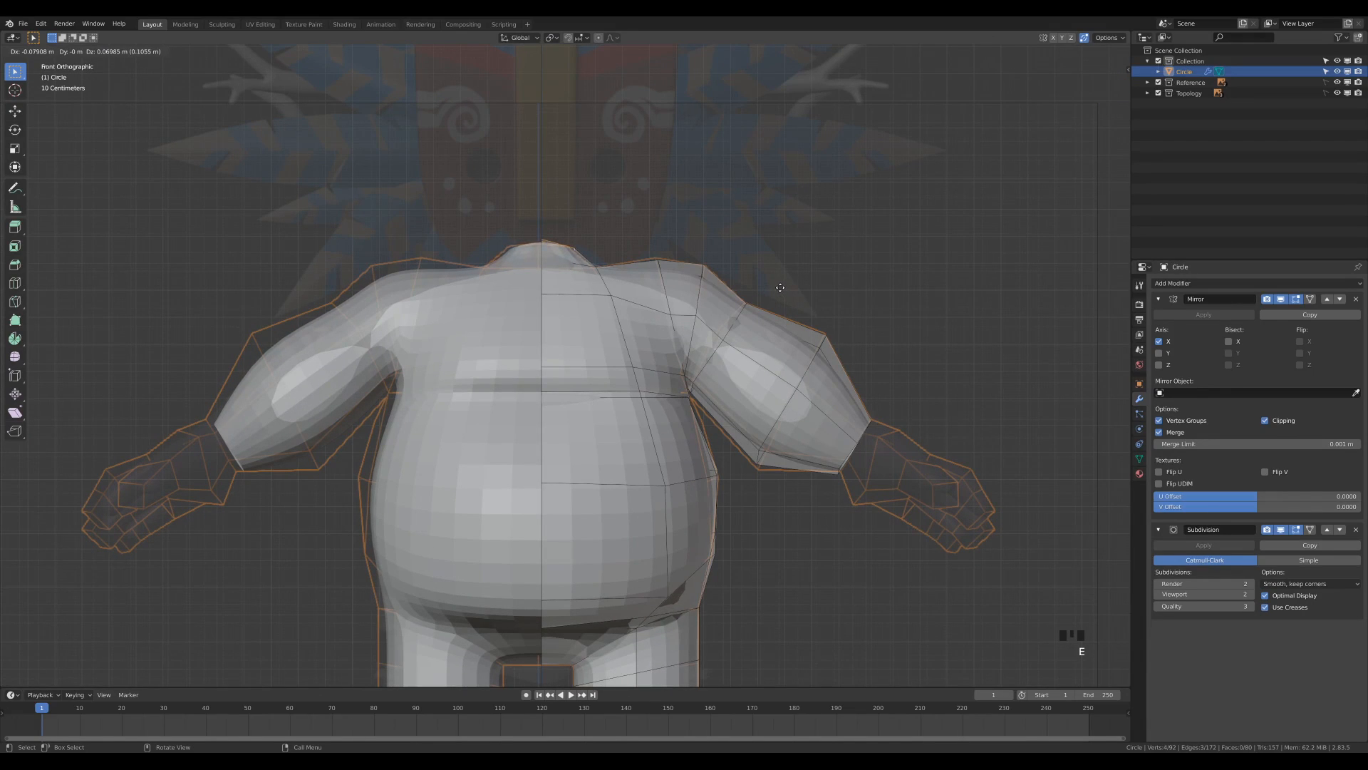
{"action": "left_click", "coordinate": [781, 288]}
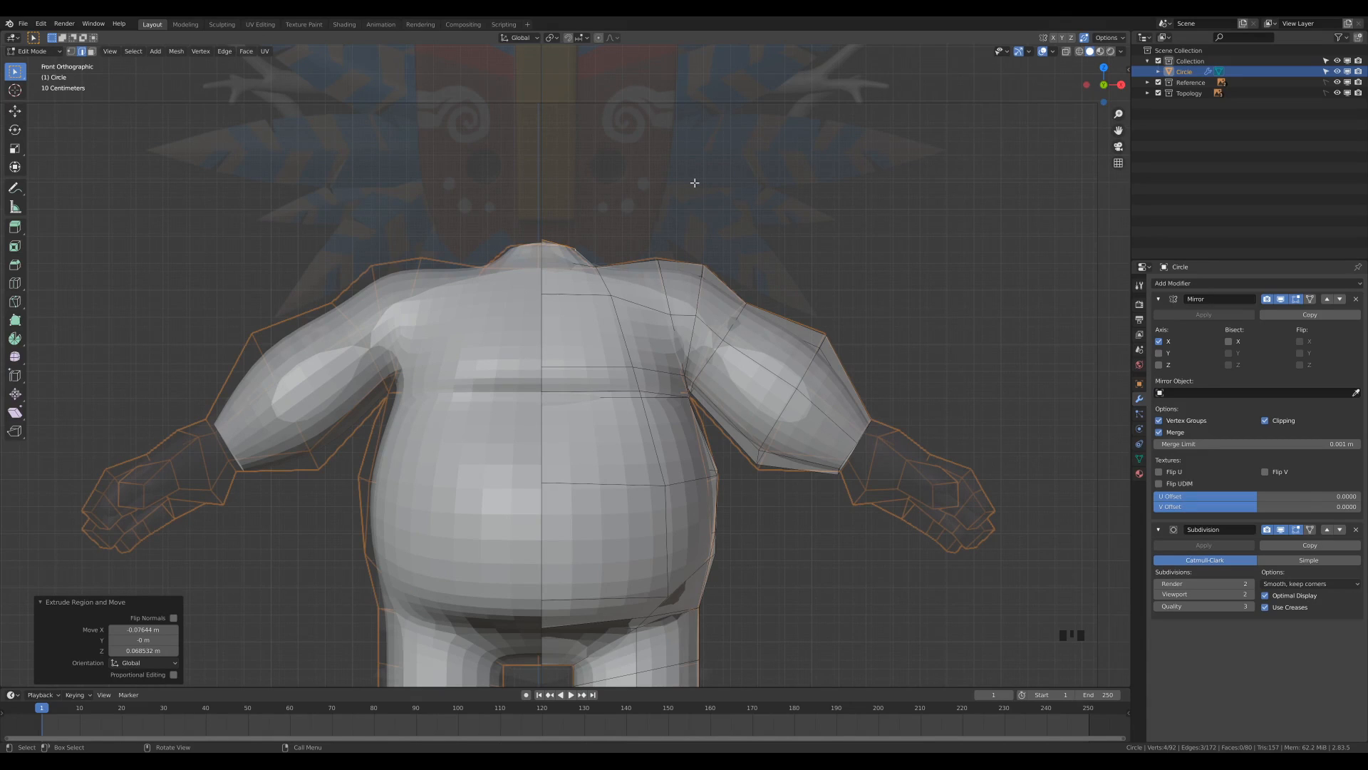
In the right side view, scale the extruded neck loop along Y to about 0.687.
{"action": "key", "text": "KP_3"}
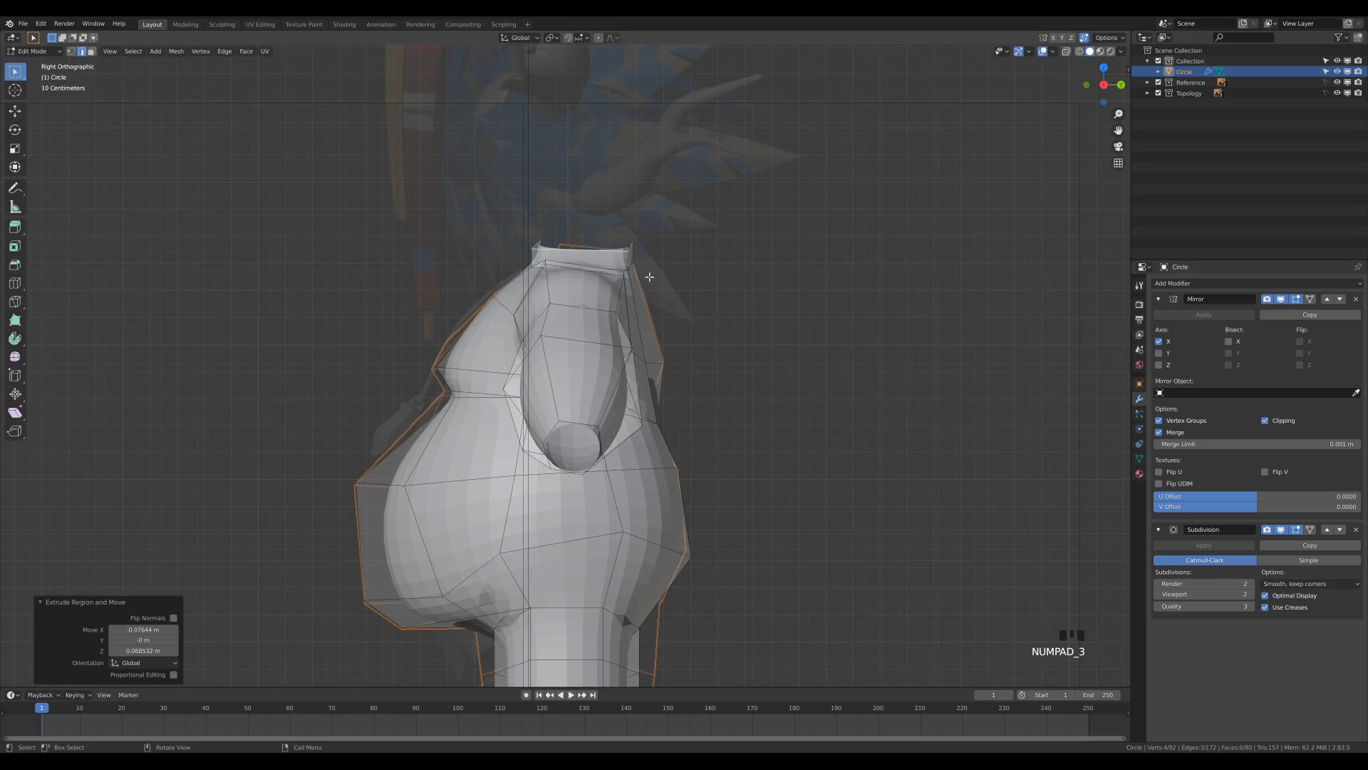
{"action": "key", "text": "s"}
{"action": "key", "text": "y"}
{"action": "left_click", "coordinate": [684, 262]}
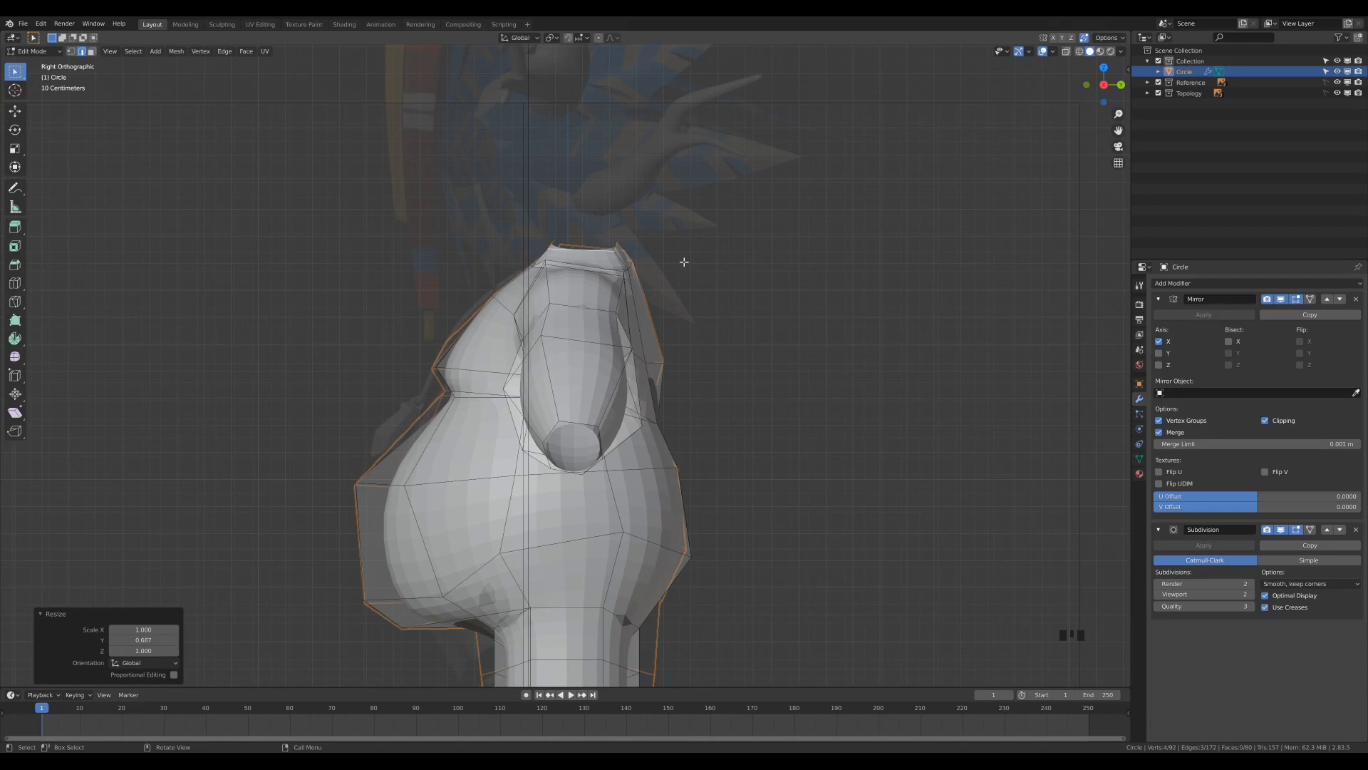
With X-ray on, move the leg's upper front vertex about -0.066 m in Y and 0.005 m in Z to the reference outline.
{"action": "middle_click_drag", "start_coordinate": [714, 544], "coordinate": [709, 330], "text": "shift"}
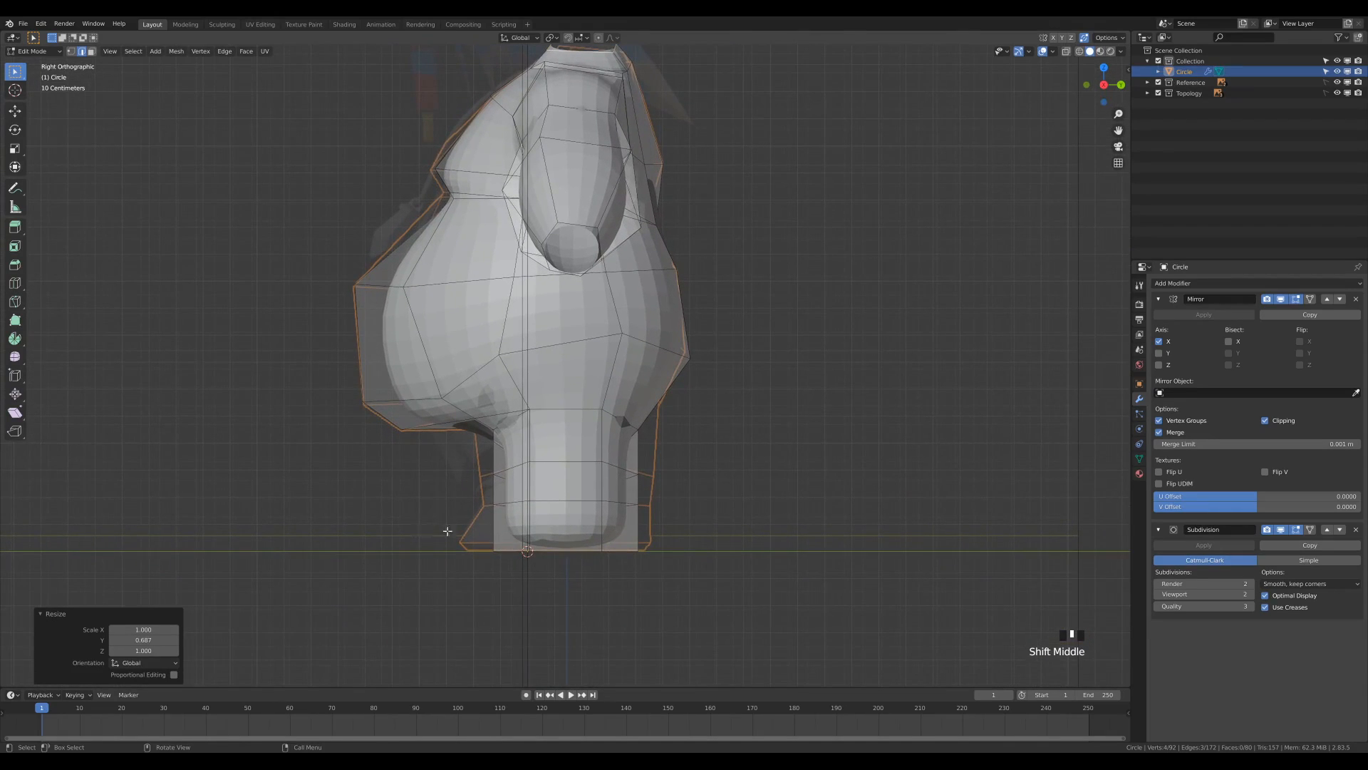
{"action": "scroll", "coordinate": [494, 520], "scroll_direction": "up", "scroll_amount": 1}
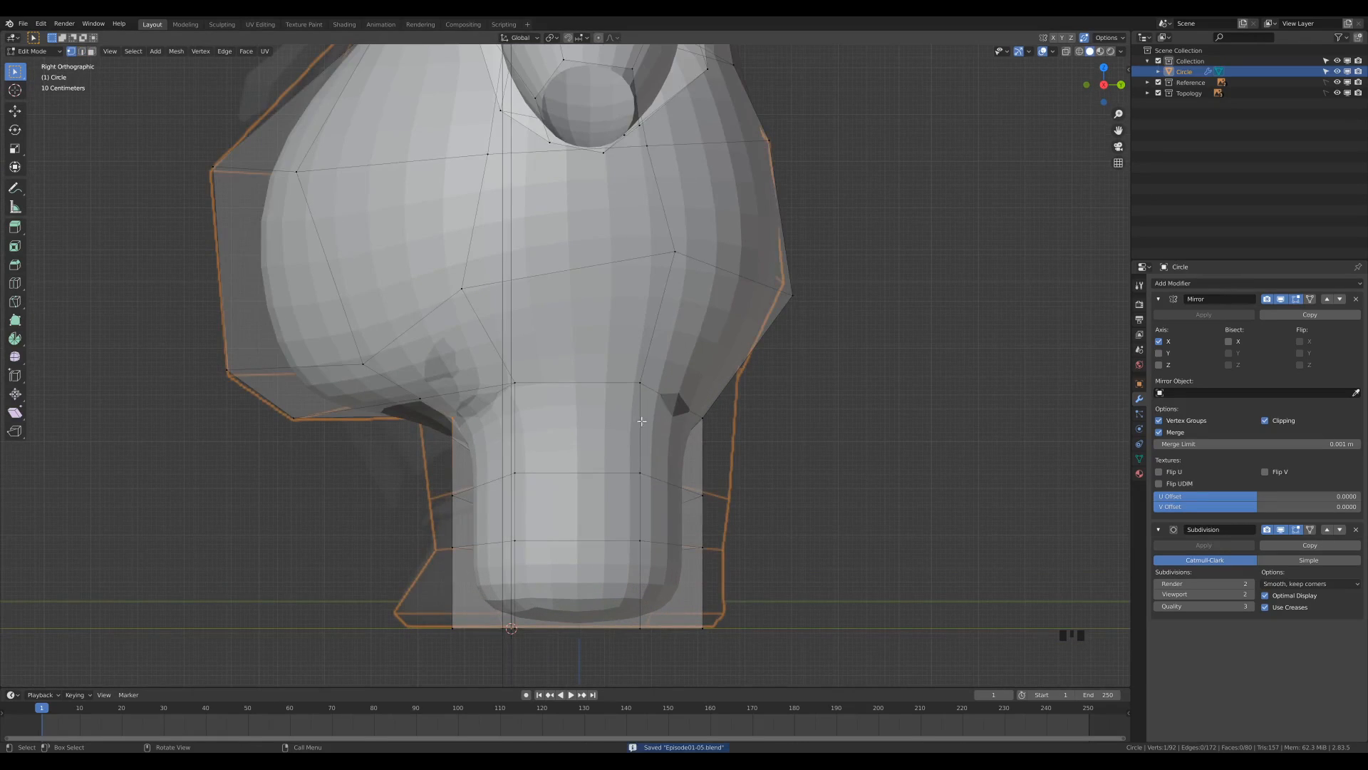
{"action": "key", "text": "z"}
{"action": "left_click", "coordinate": [563, 379]}
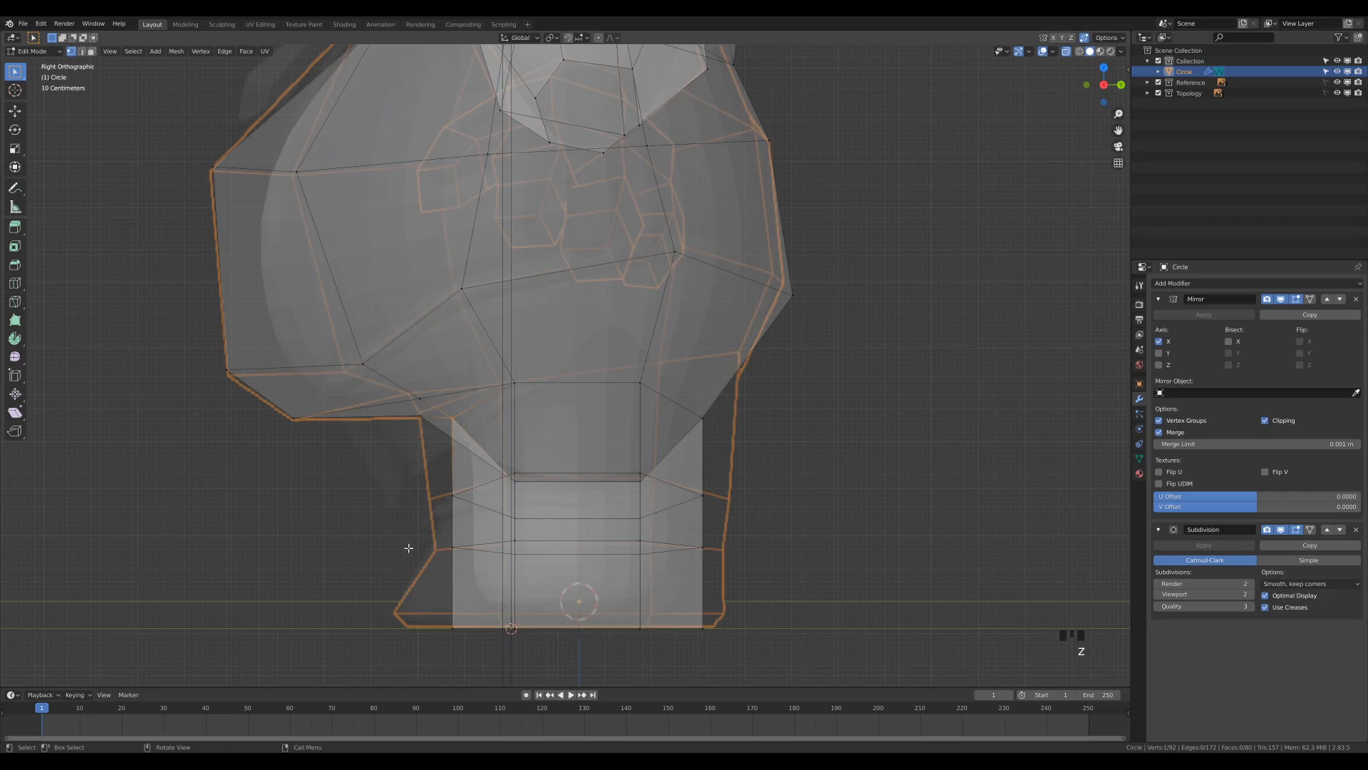
{"action": "left_click", "coordinate": [458, 421]}
{"action": "key", "text": "g"}
{"action": "left_click", "coordinate": [471, 436]}
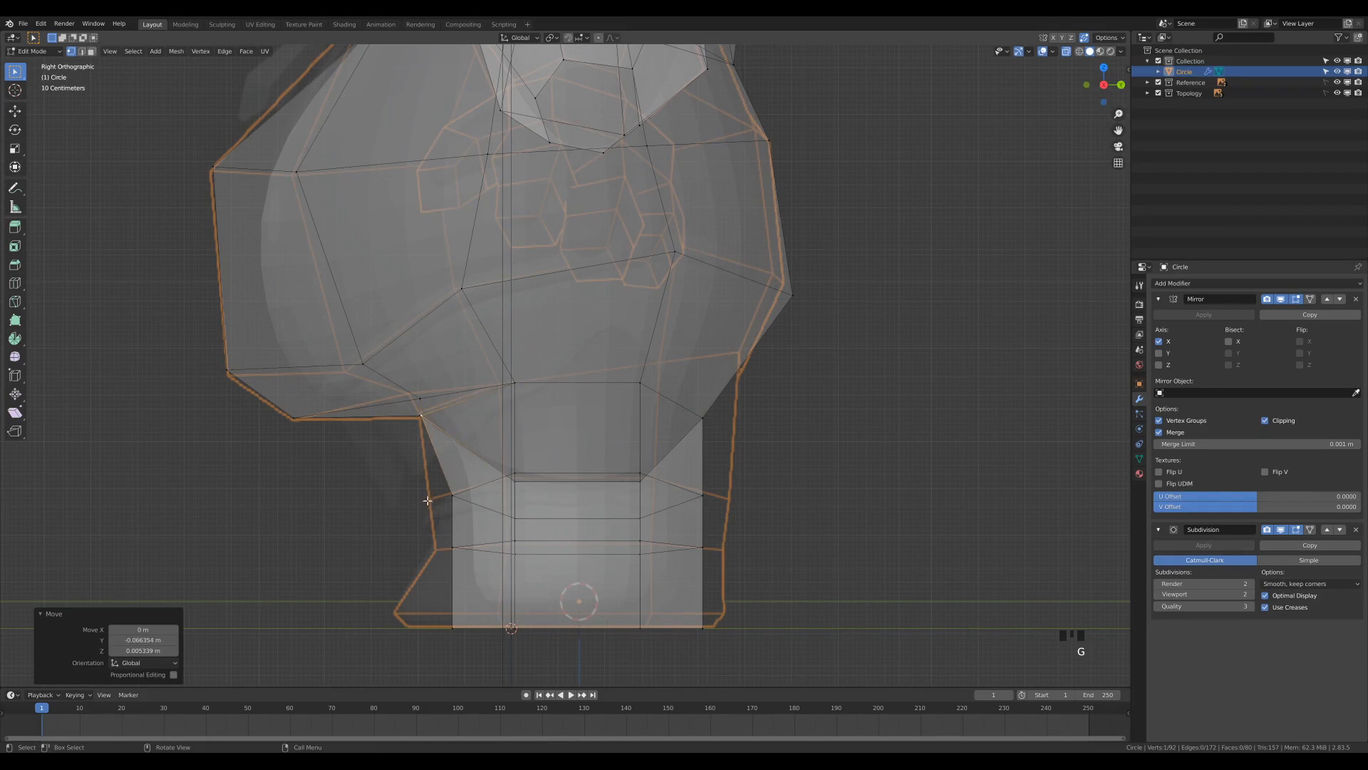
Move the lower leg's front vertices forward along Y to match the side reference outline.
{"action": "left_click_drag", "start_coordinate": [437, 475], "coordinate": [503, 682]}
{"action": "key", "text": "g"}
{"action": "left_click", "coordinate": [463, 524]}
{"action": "key", "text": "g"}
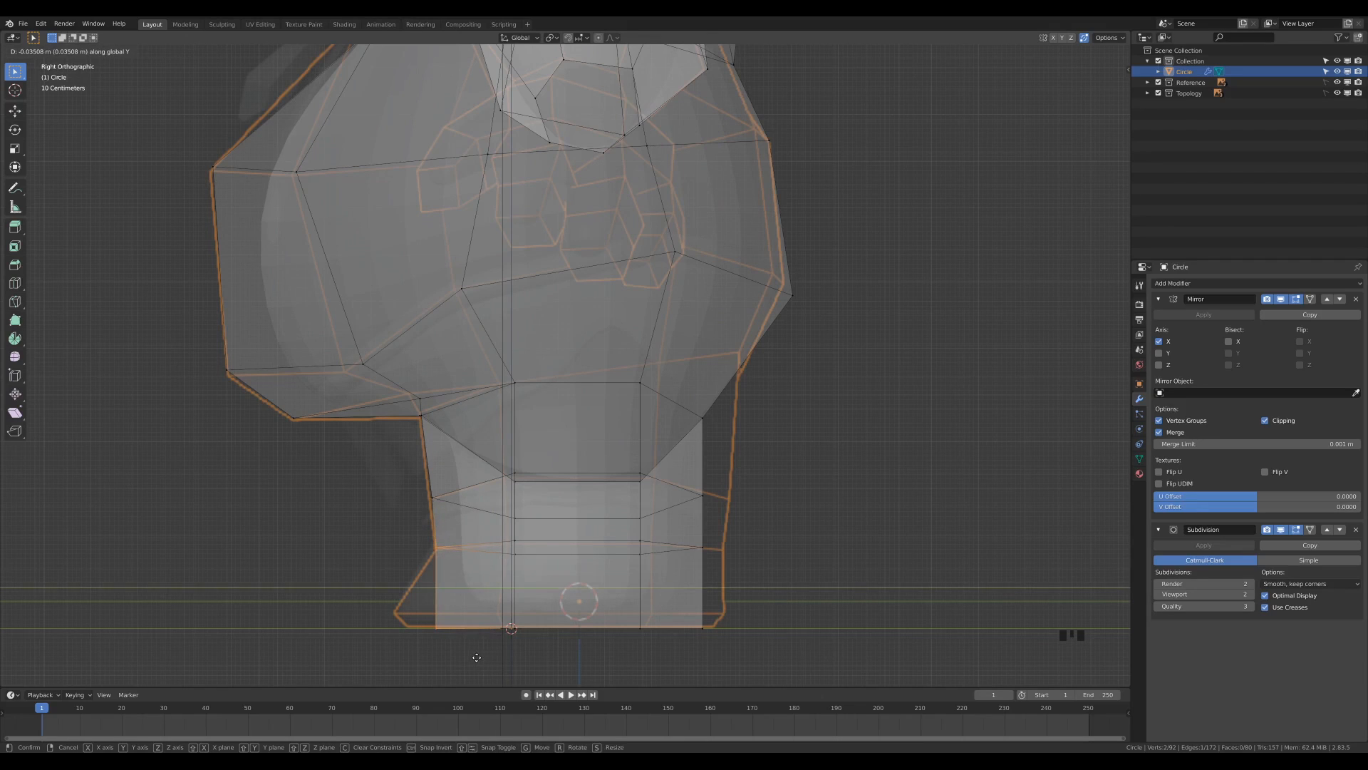
{"action": "left_click", "coordinate": [549, 658]}
Move the lower leg's rear vertices about 0.038 m backward along Y to the side reference outline.
{"action": "left_click_drag", "start_coordinate": [677, 524], "coordinate": [744, 653]}
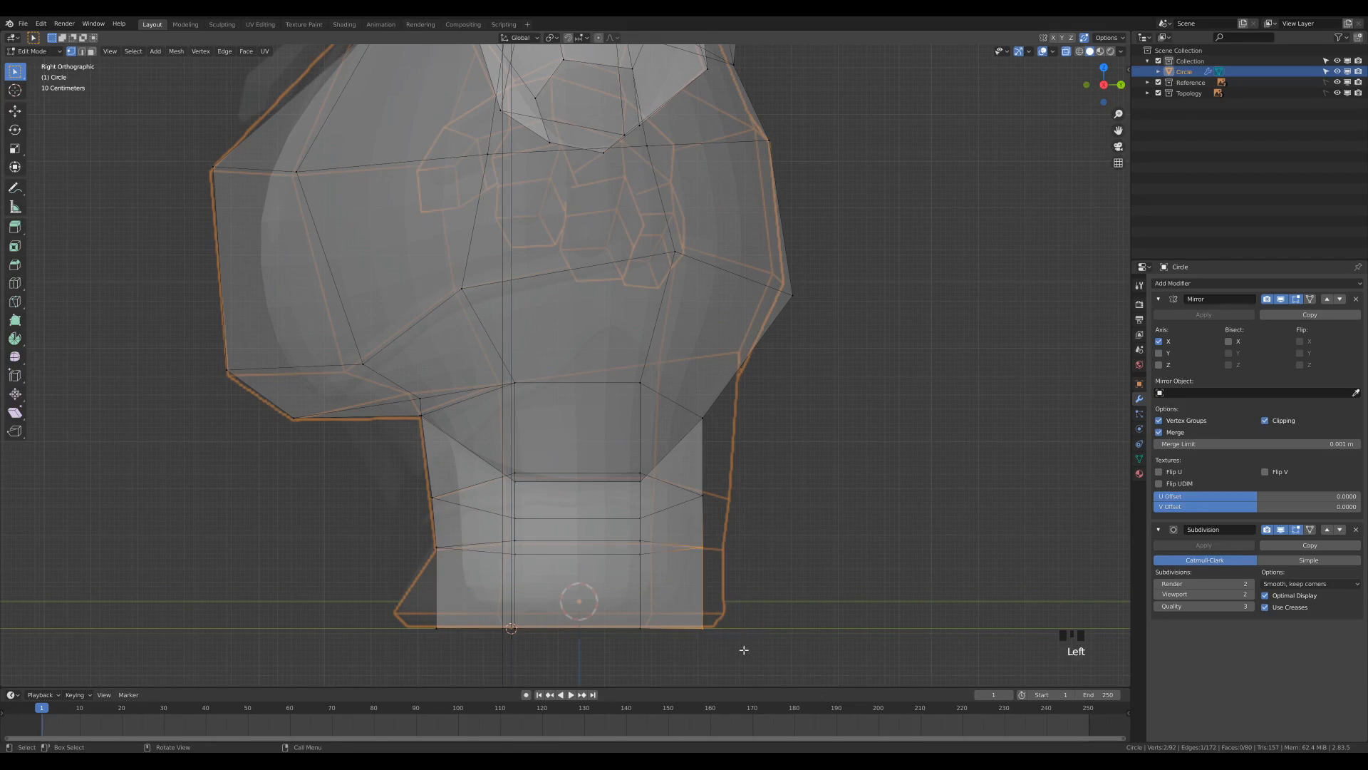
{"action": "key", "text": "g"}
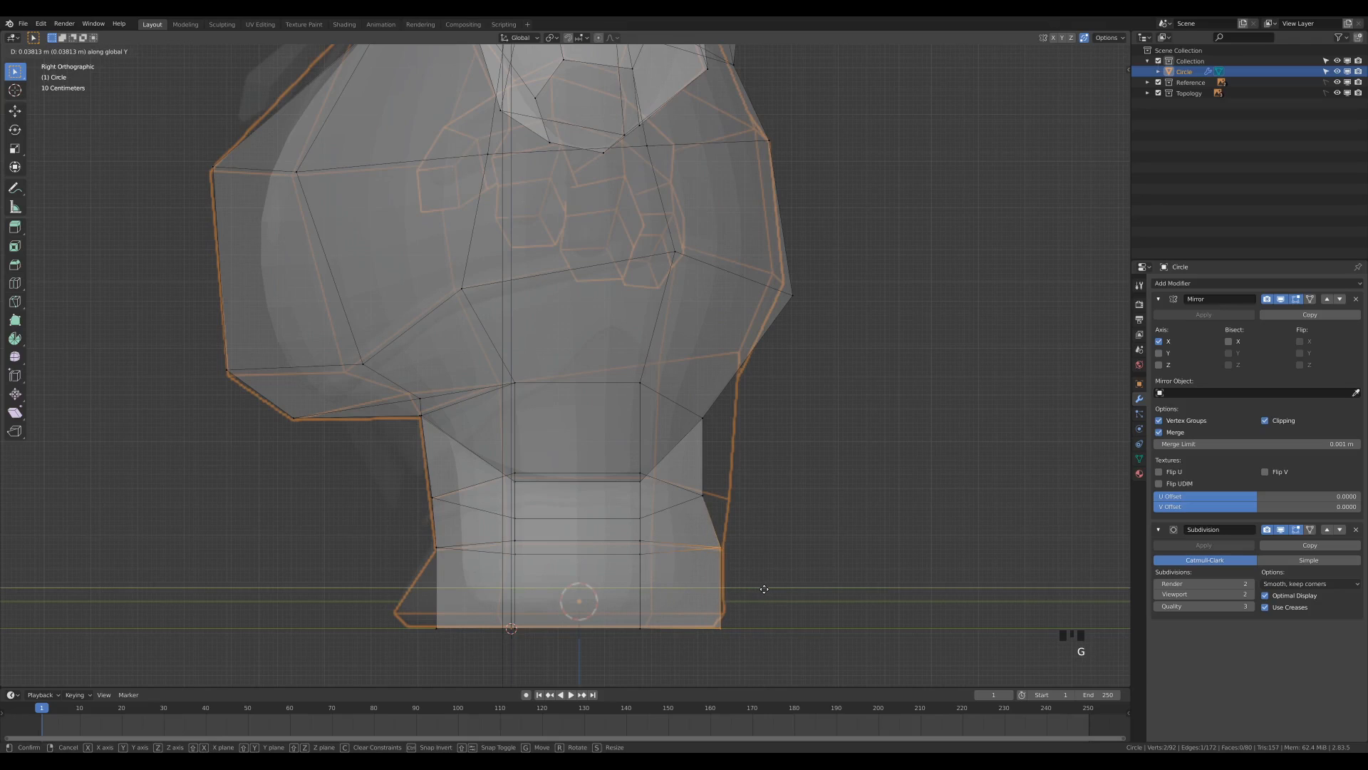
{"action": "left_click", "coordinate": [761, 587]}
{"action": "left_click", "coordinate": [748, 505]}
{"action": "key", "text": "g"}
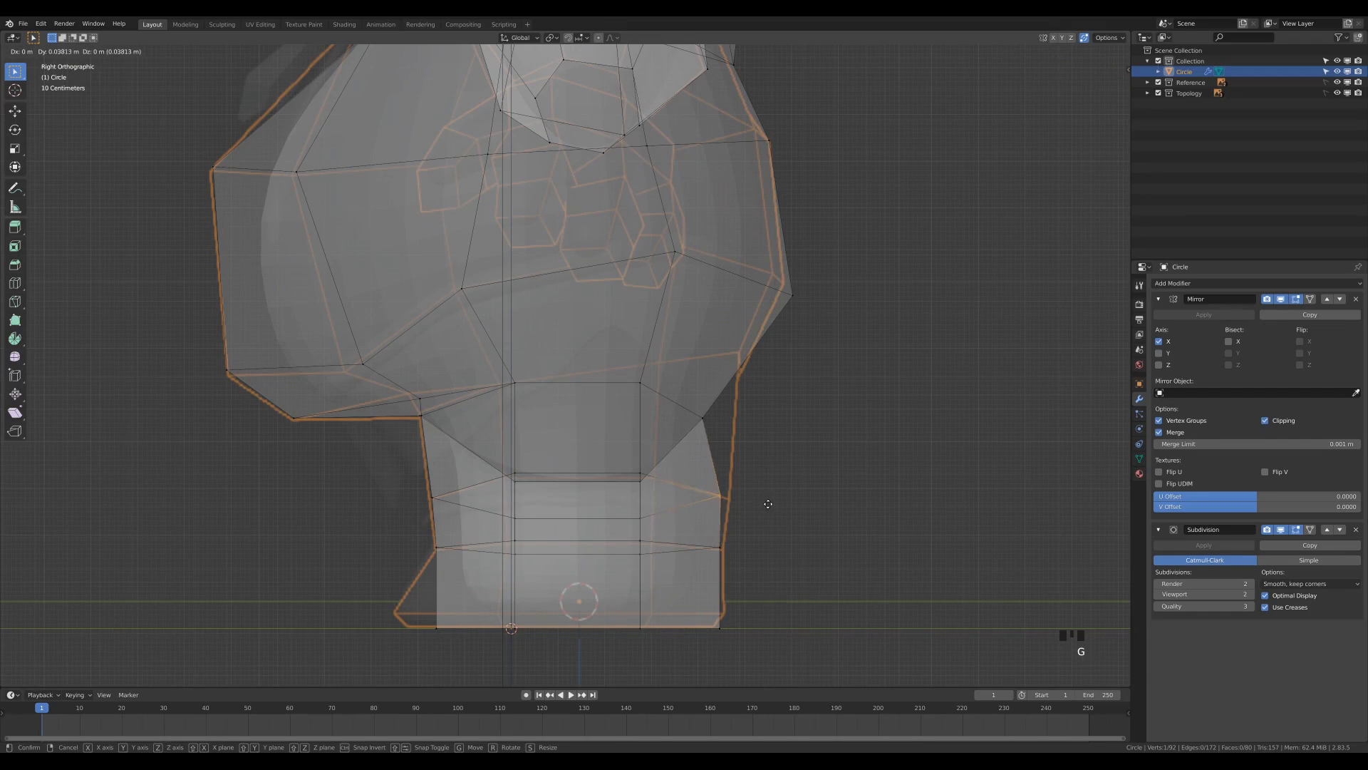
{"action": "left_click", "coordinate": [770, 503]}
Fit the upper rear leg and buttock vertices to the side reference, shifting the buttock's rear edge about -0.024 m in Y and 0.024 m in Z.
{"action": "left_click", "coordinate": [704, 420], "text": "shift"}
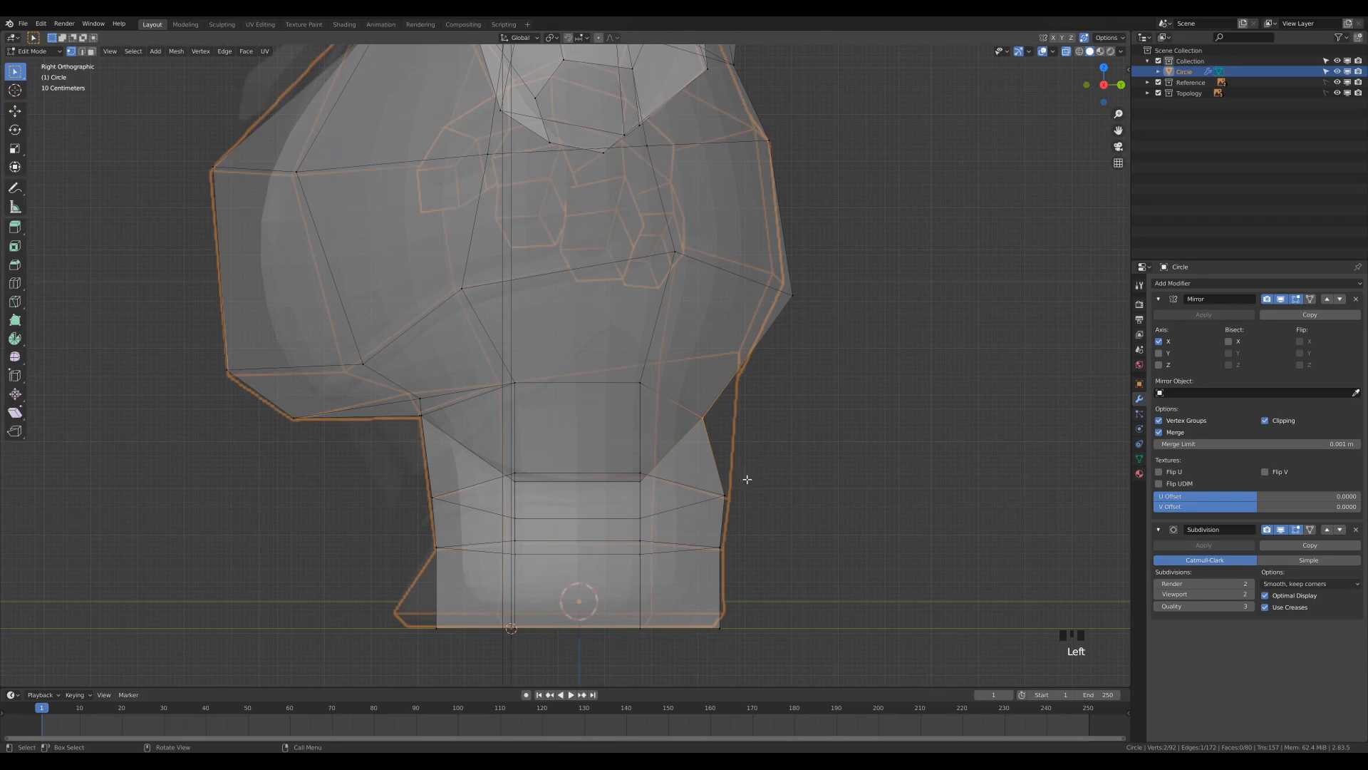
{"action": "key", "text": "g"}
{"action": "left_click", "coordinate": [776, 439]}
{"action": "key", "text": "ctrl+z"}
{"action": "key", "text": "g"}
{"action": "left_click", "coordinate": [851, 367]}
Add an edge loop around the lower leg and slide it down to just above the foot's bottom edge.
{"action": "middle_click_drag", "start_coordinate": [852, 367], "coordinate": [723, 466]}
{"action": "scroll", "coordinate": [723, 466], "scroll_direction": "down", "scroll_amount": 4}
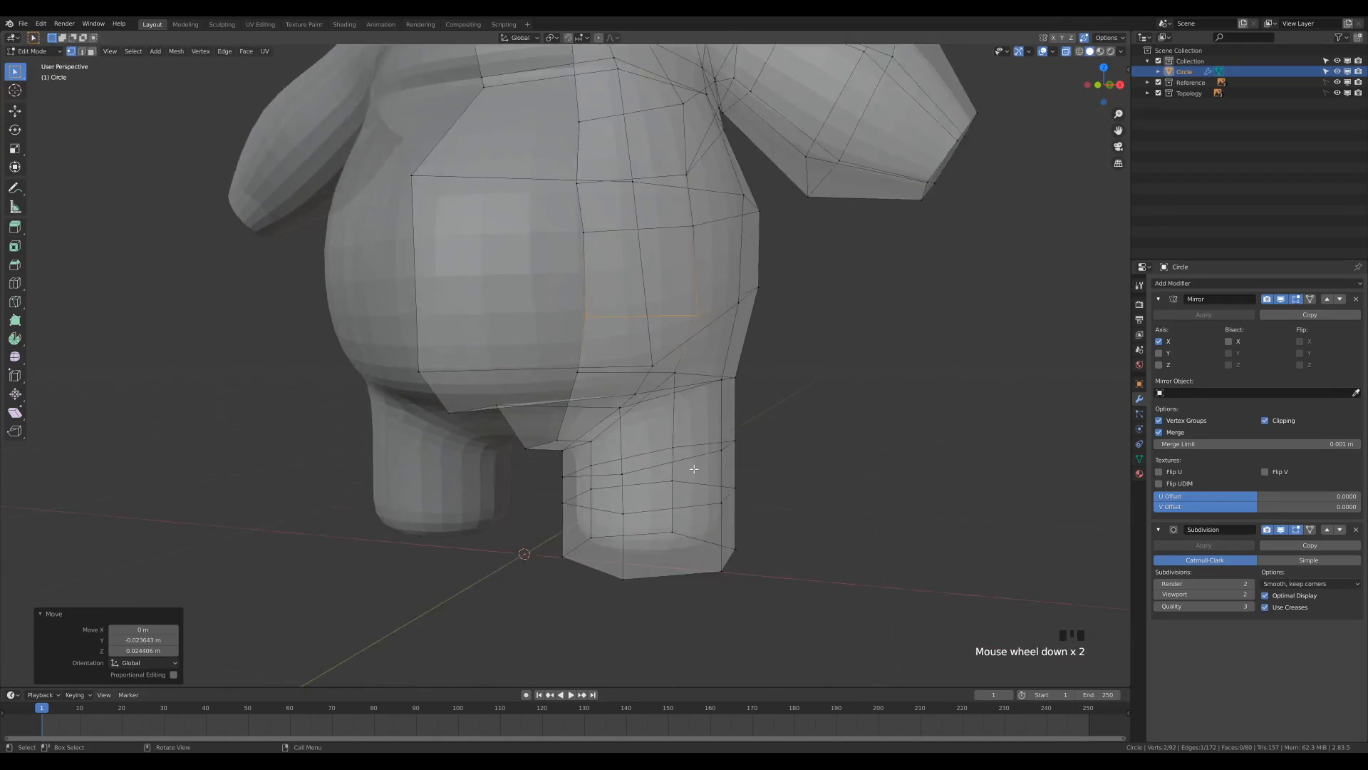
{"action": "key", "text": "KP_1"}
{"action": "scroll", "coordinate": [795, 462], "scroll_direction": "up", "scroll_amount": 3}
{"action": "scroll", "coordinate": [881, 498], "scroll_direction": "up", "scroll_amount": 1}
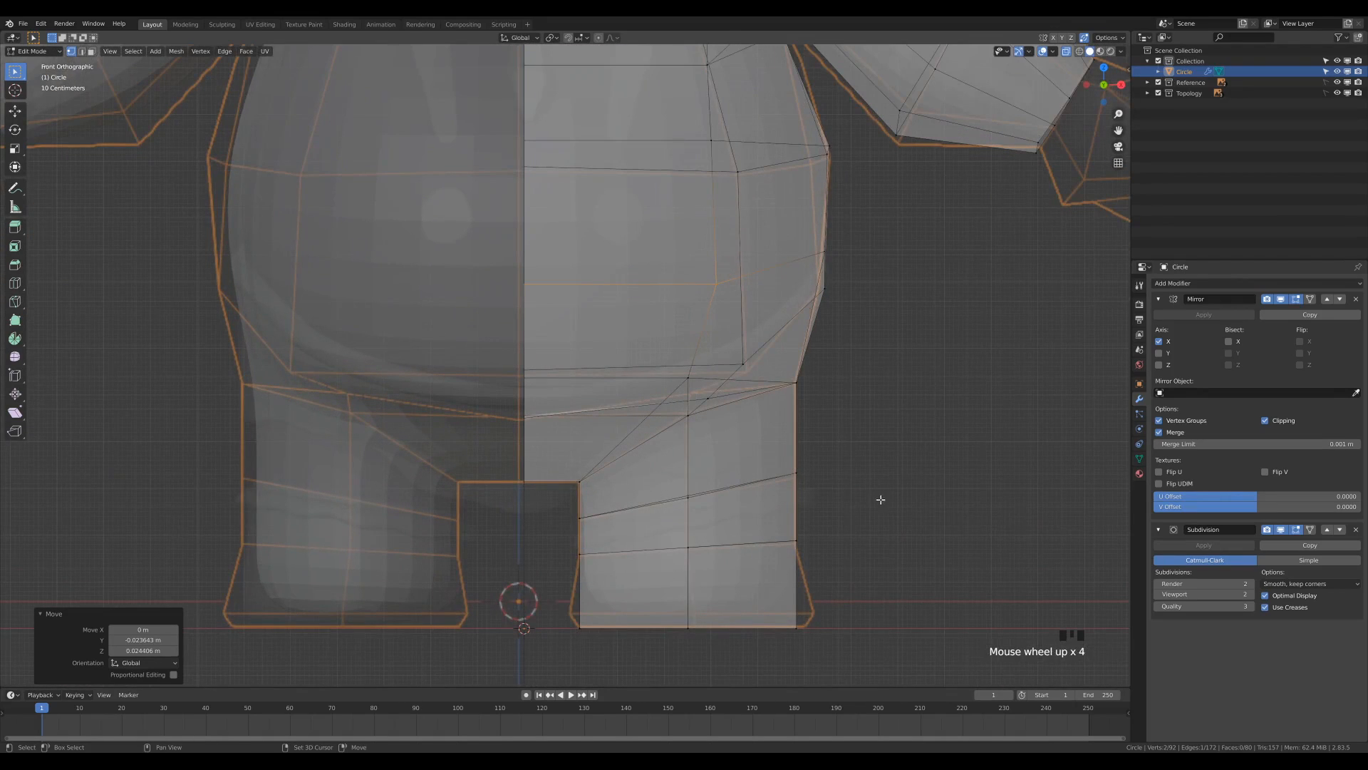
{"action": "left_click", "coordinate": [830, 589]}
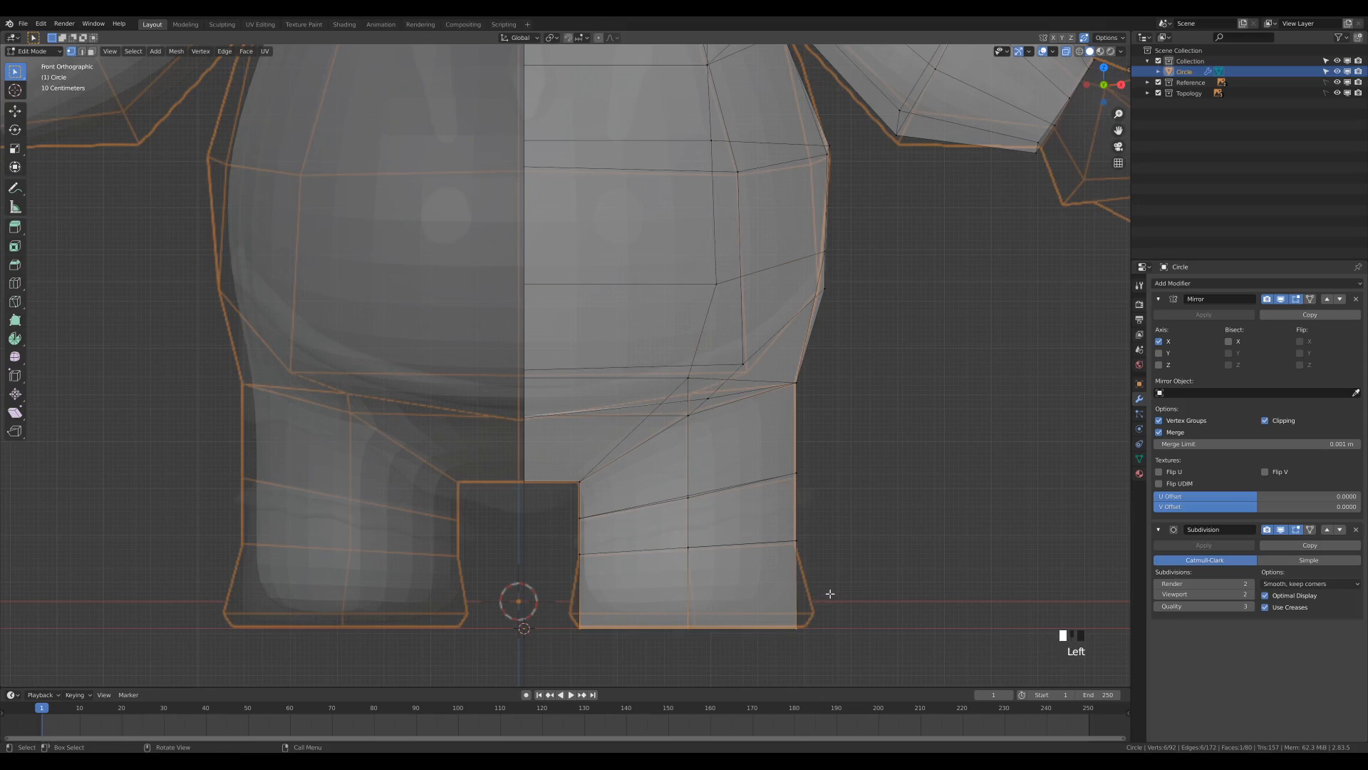
{"action": "key", "text": "ctrl+r"}
{"action": "left_click", "coordinate": [786, 572]}
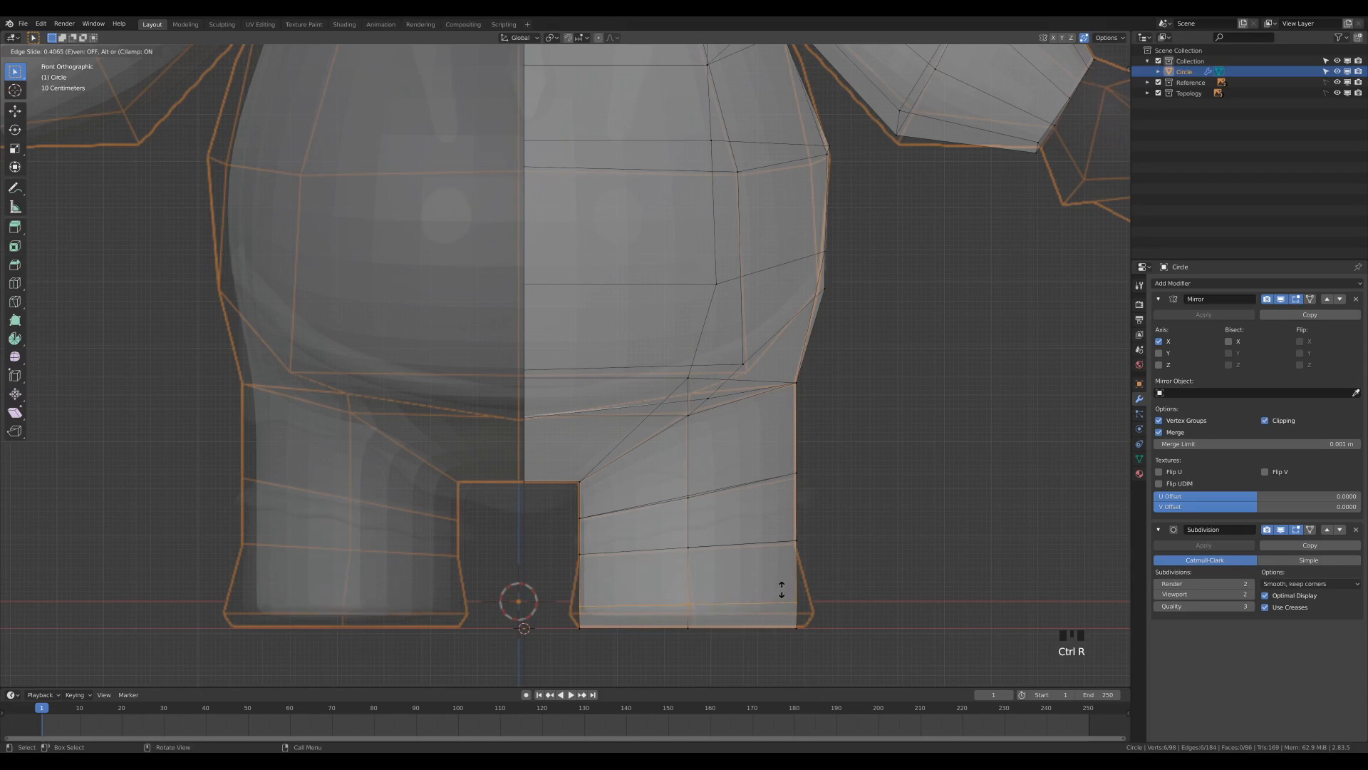
{"action": "left_click", "coordinate": [785, 600]}
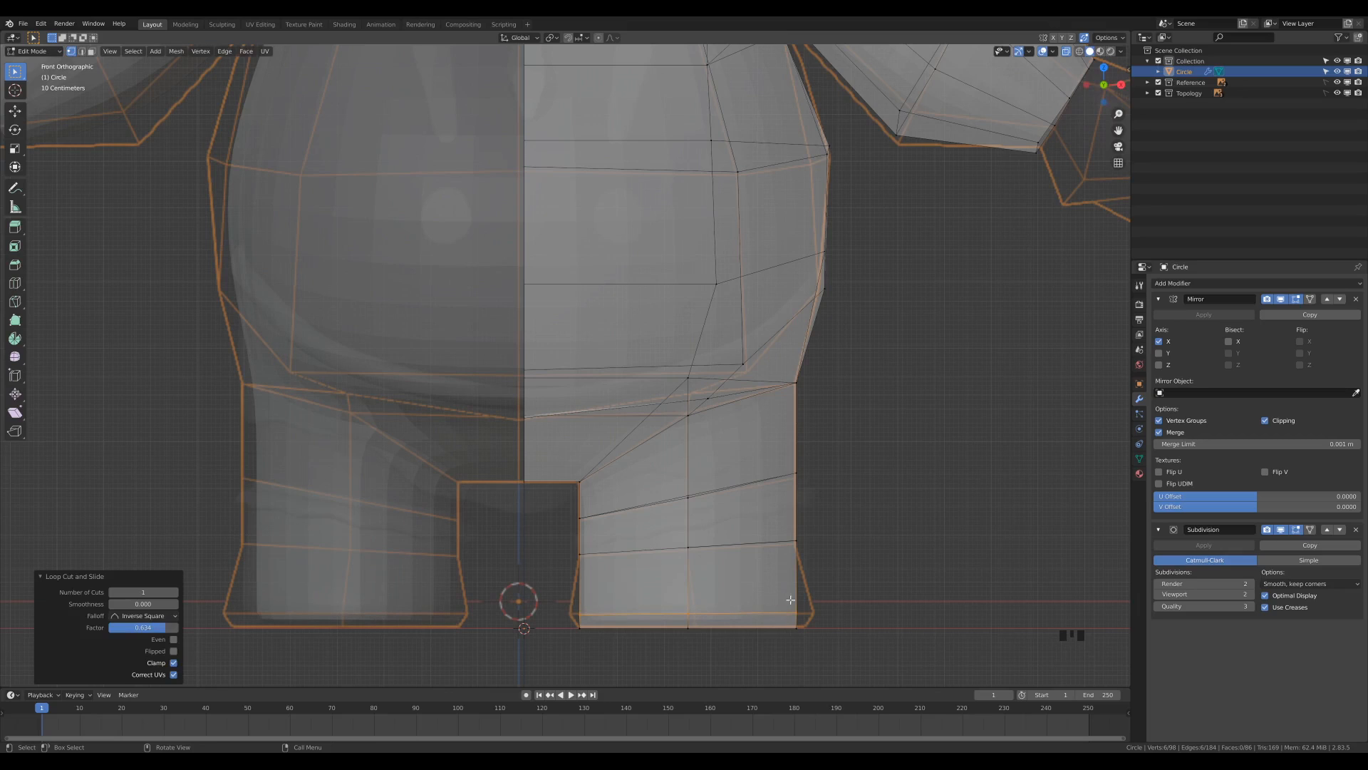
Scale the new foot loop to 1.117 in X and move it about 0.005 m along X to match the front reference.
{"action": "key", "text": "s"}
{"action": "key", "text": "x"}
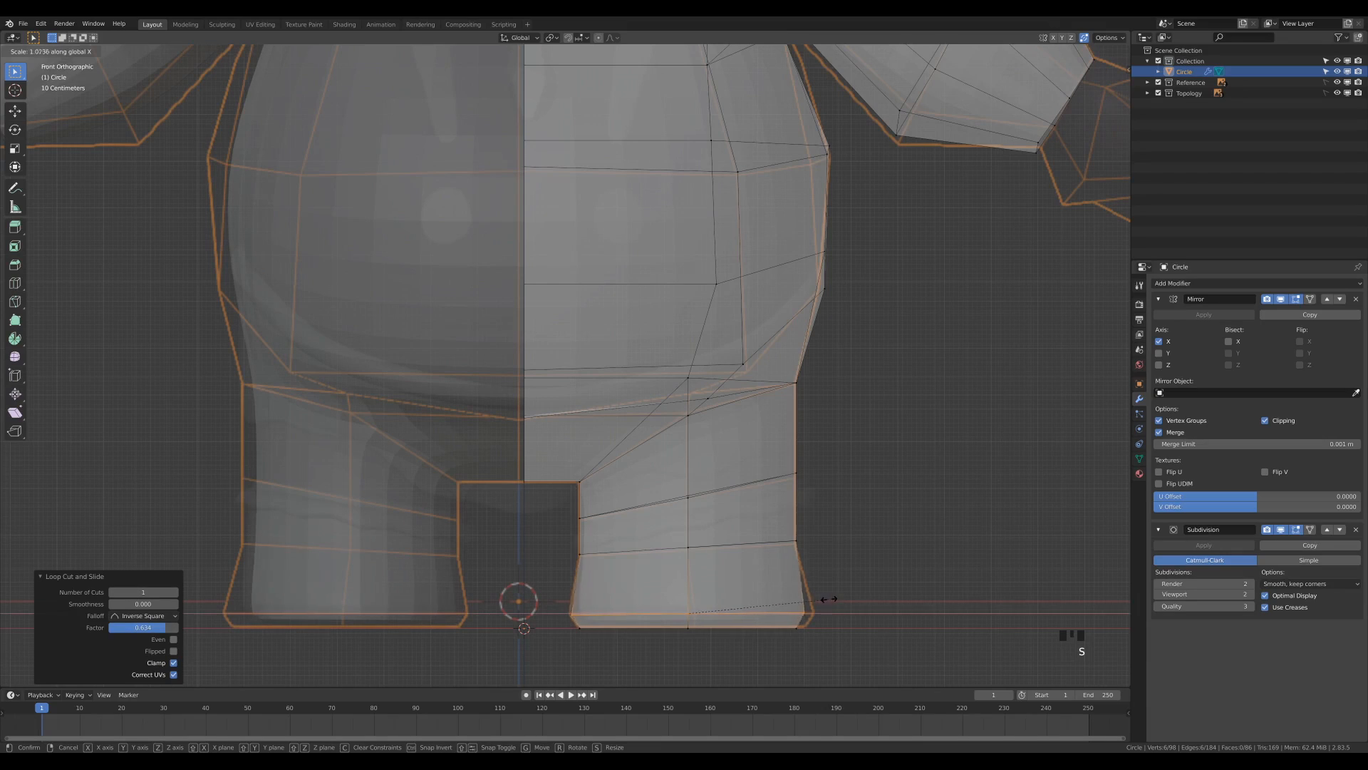
{"action": "left_click", "coordinate": [834, 599]}
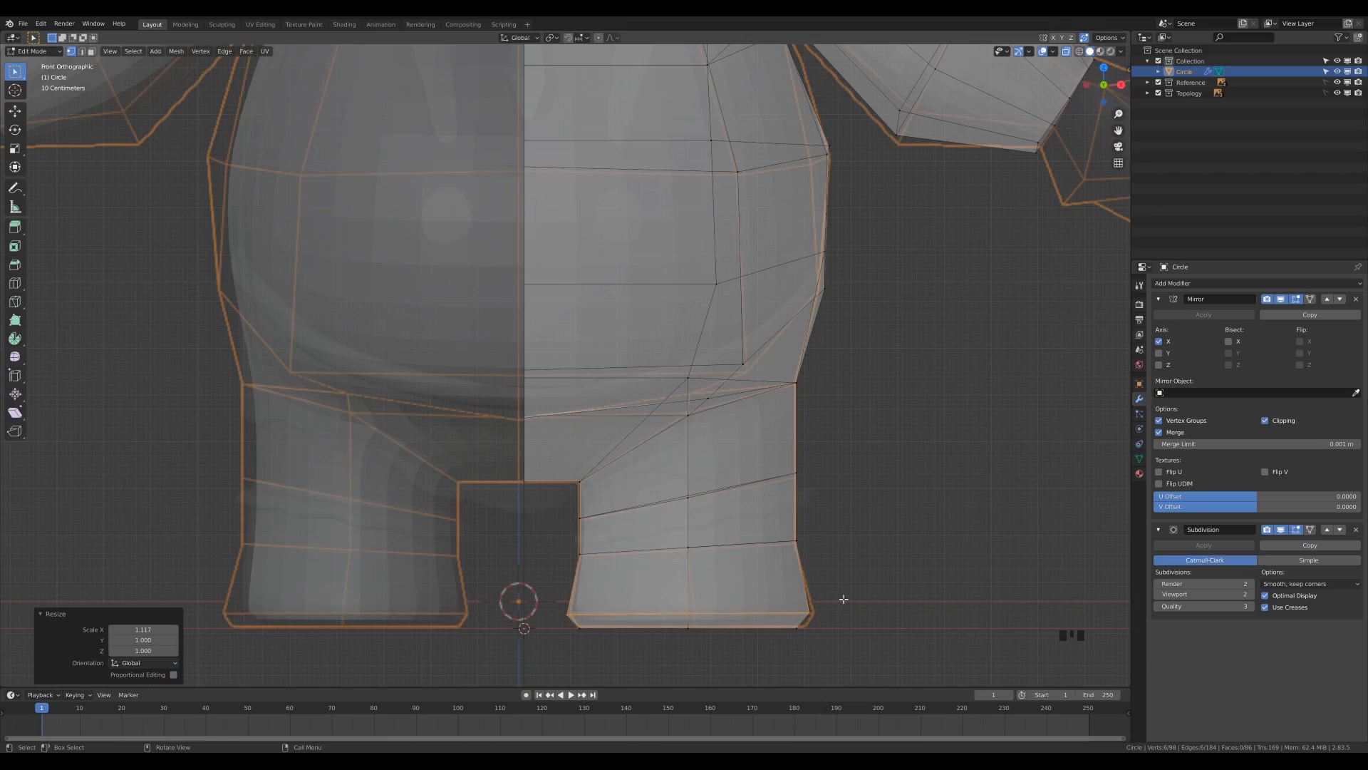
{"action": "key", "text": "g"}
{"action": "key", "text": "x"}
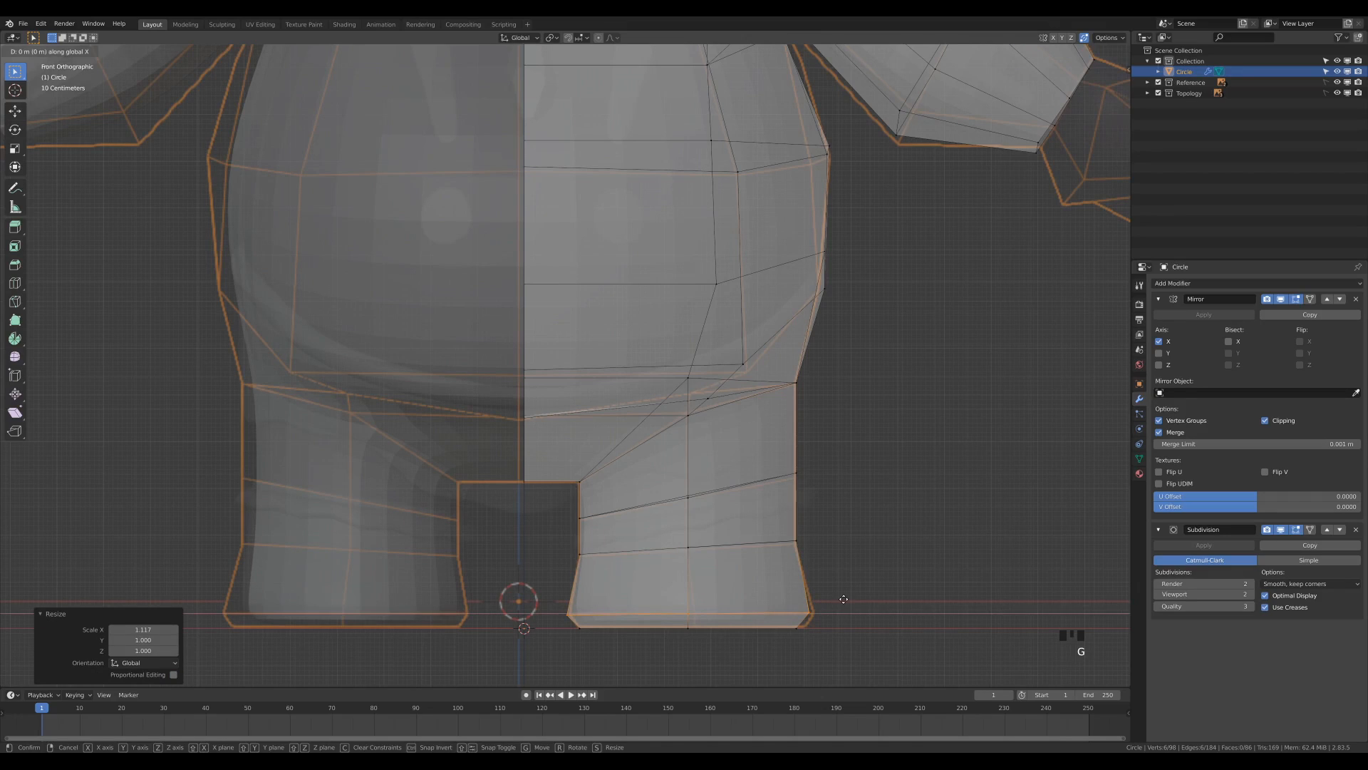
{"action": "left_click", "coordinate": [778, 604]}
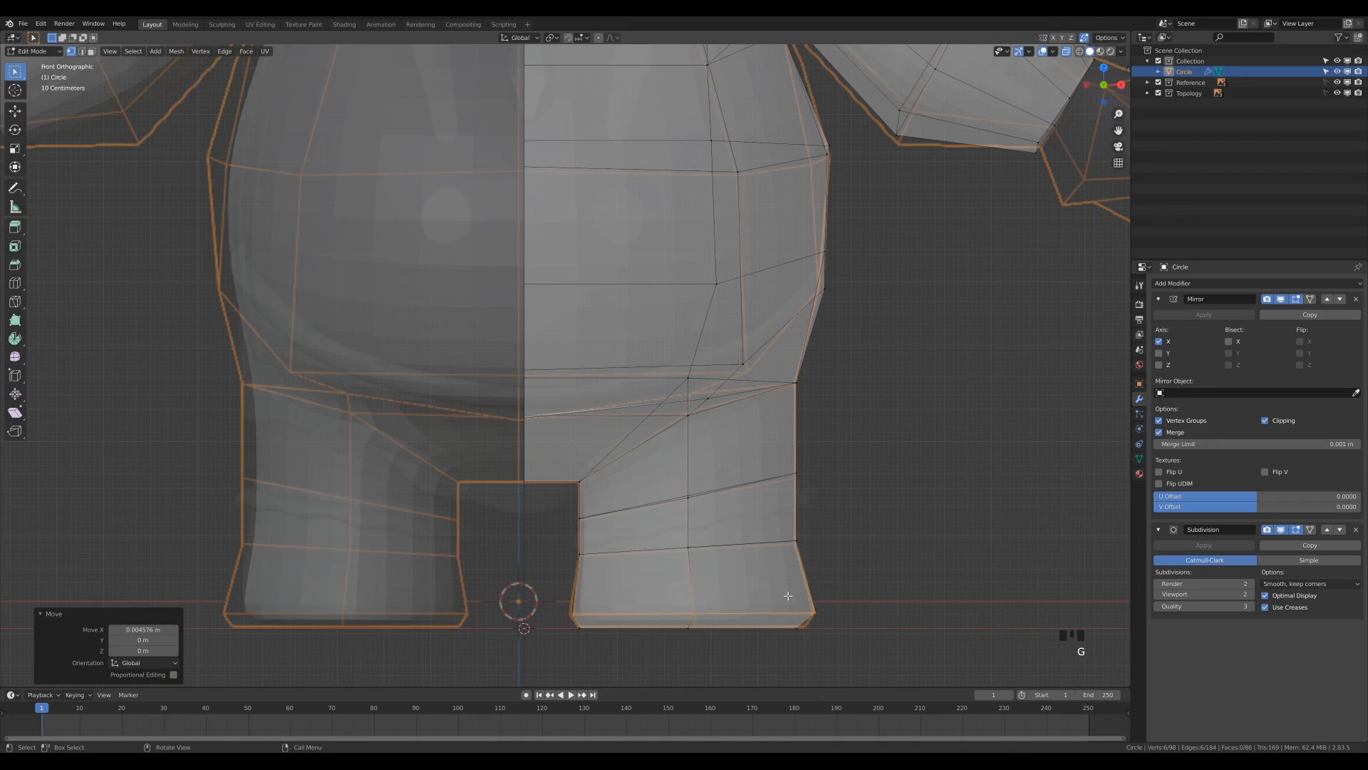
Scale the foot loop along Y, and move its front vertices about -0.071 m in Y to the side reference's toe outline.
{"action": "key", "text": "KP_3"}
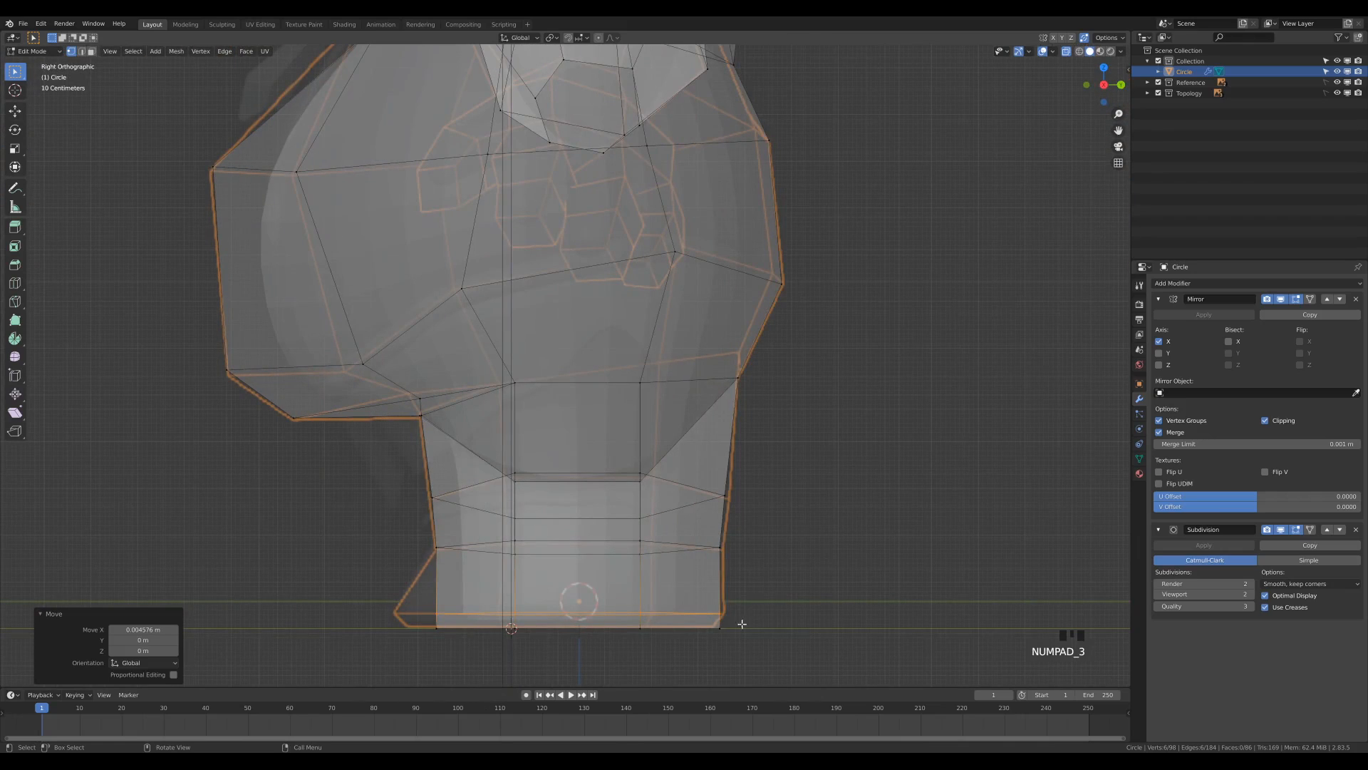
{"action": "key", "text": "s"}
{"action": "key", "text": "y"}
{"action": "left_click", "coordinate": [752, 590]}
{"action": "left_click_drag", "start_coordinate": [393, 586], "coordinate": [458, 653]}
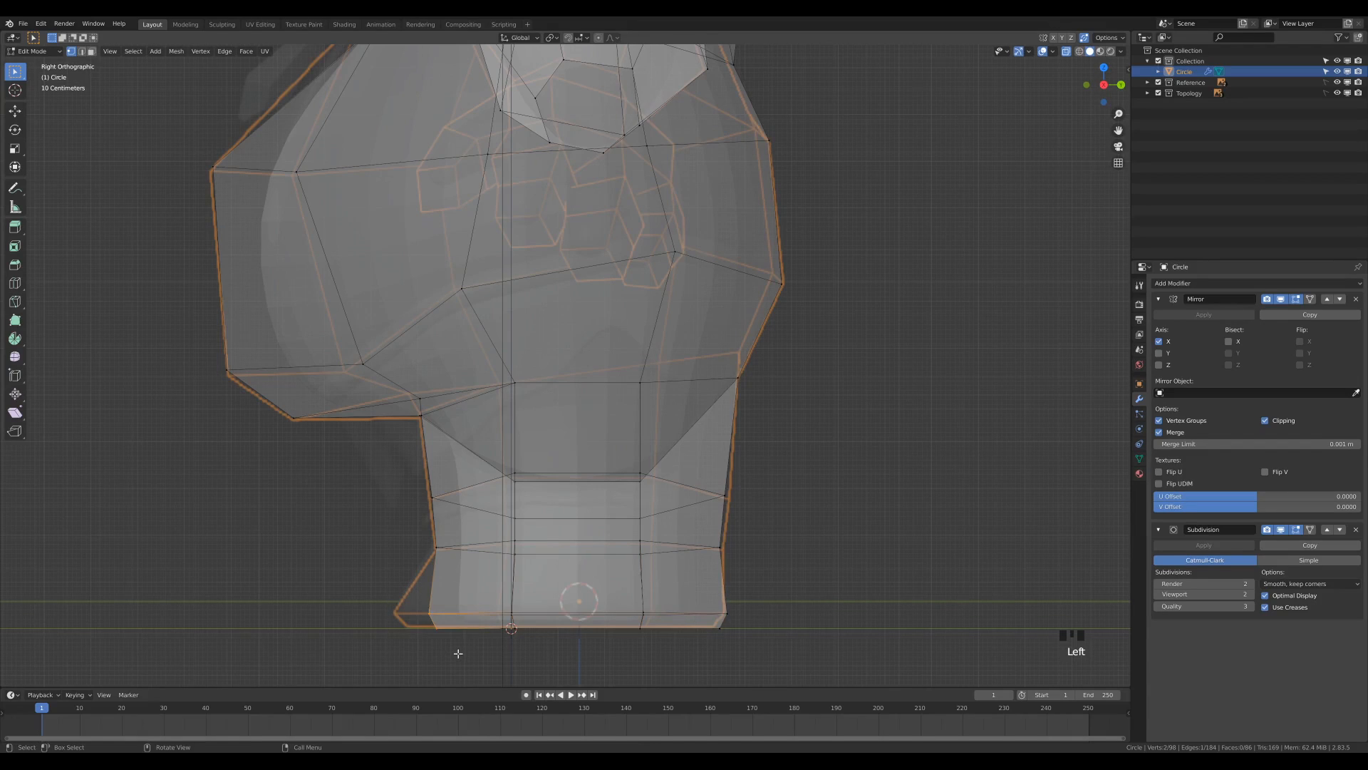
{"action": "key", "text": "g"}
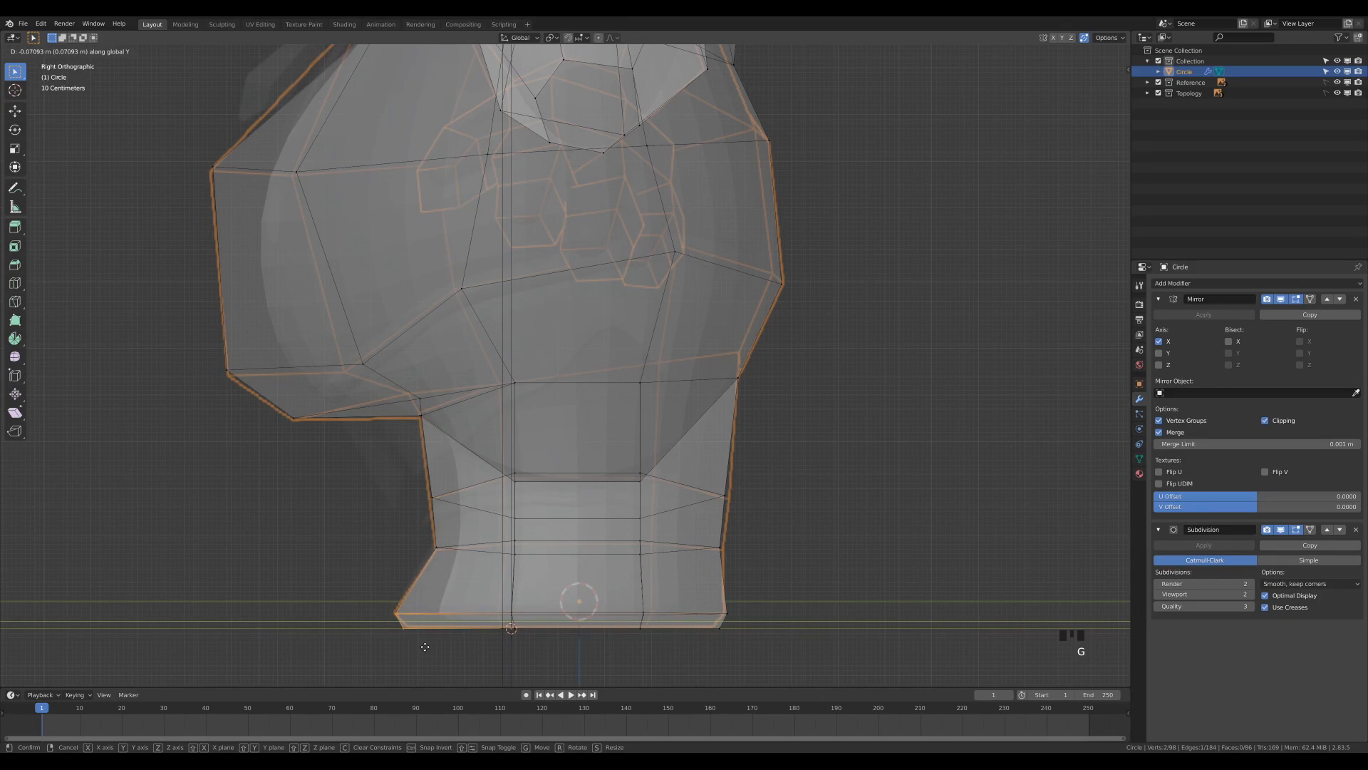
{"action": "left_click", "coordinate": [424, 647]}
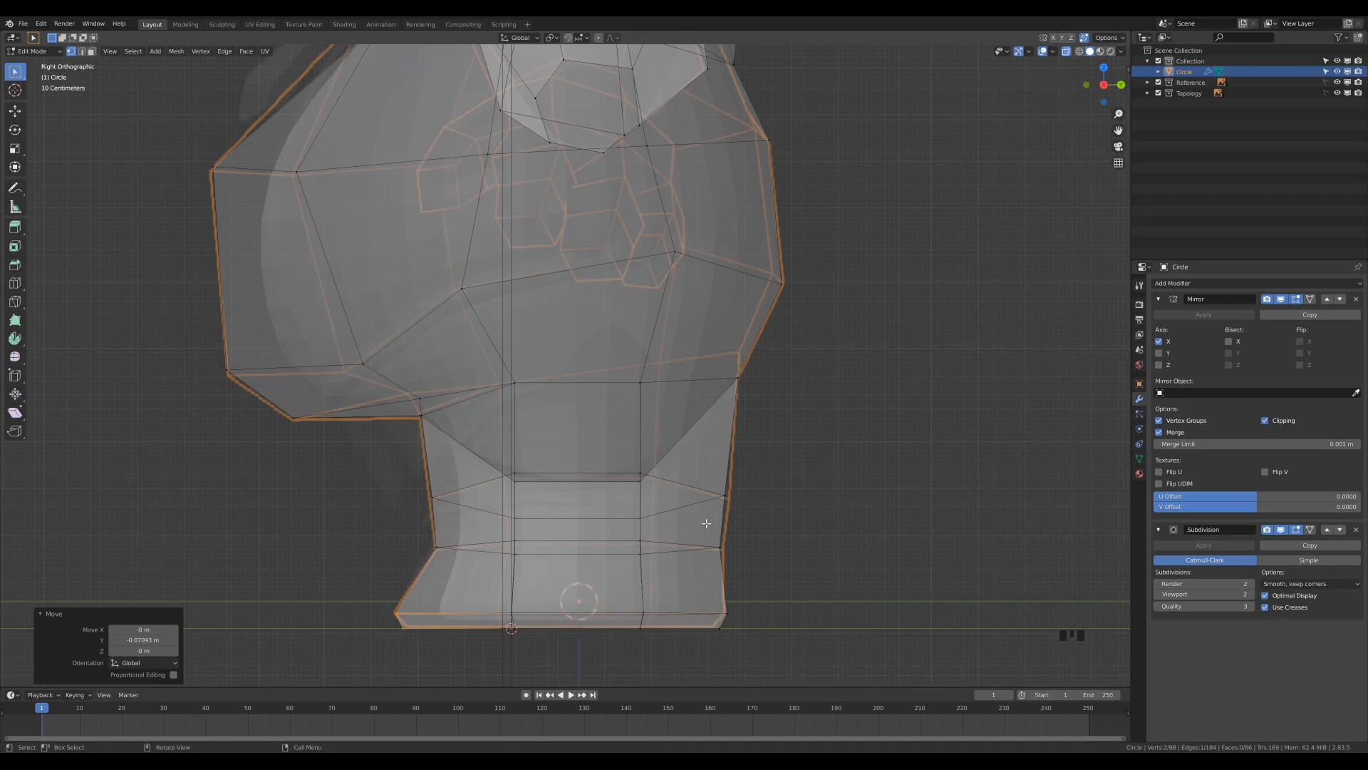
Slide two rim vertices of the neck opening along their edges to even out their spacing.
{"action": "scroll", "coordinate": [770, 464], "scroll_direction": "down", "scroll_amount": 4}
{"action": "middle_click_drag", "start_coordinate": [724, 205], "coordinate": [693, 308], "text": "shift"}
{"action": "scroll", "coordinate": [694, 308], "scroll_direction": "down", "scroll_amount": 1}
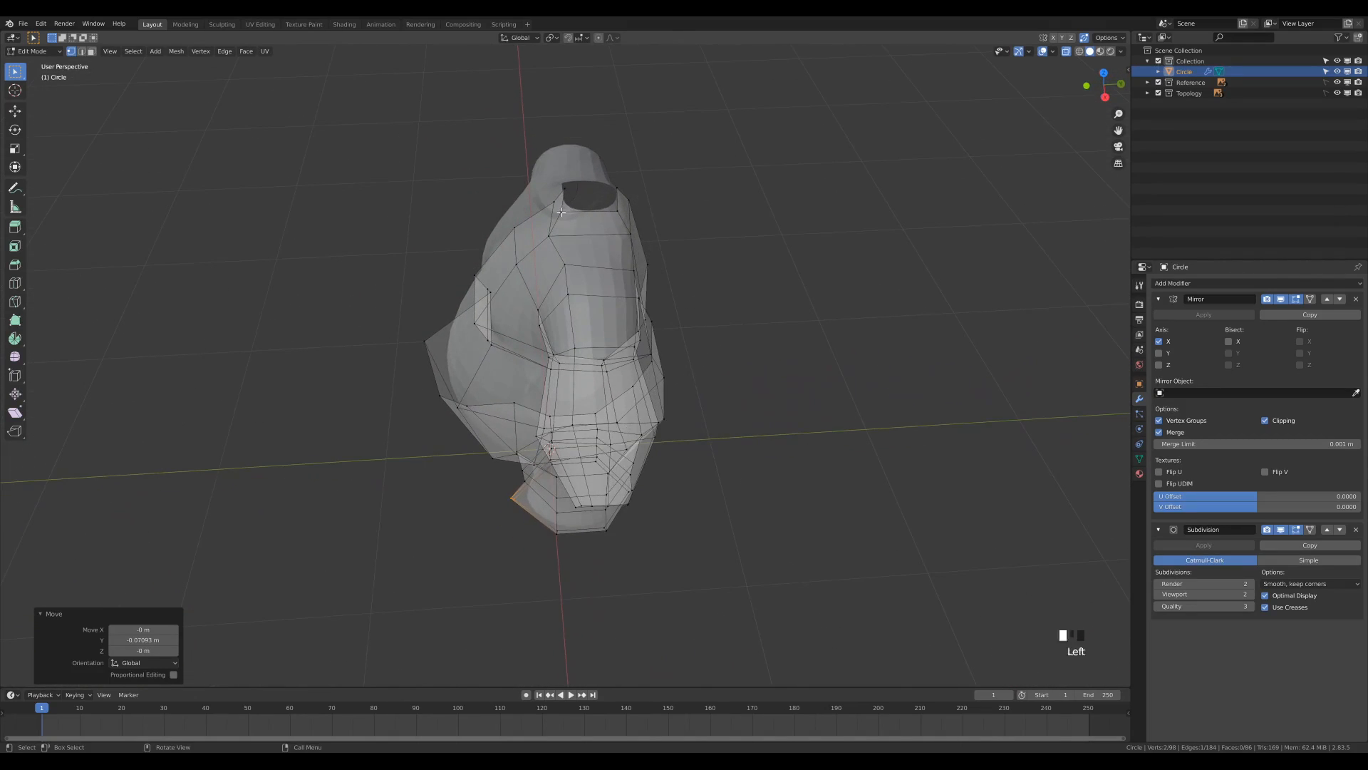
{"action": "left_click", "coordinate": [561, 212]}
{"action": "key", "text": "g"}
{"action": "key", "text": "g"}
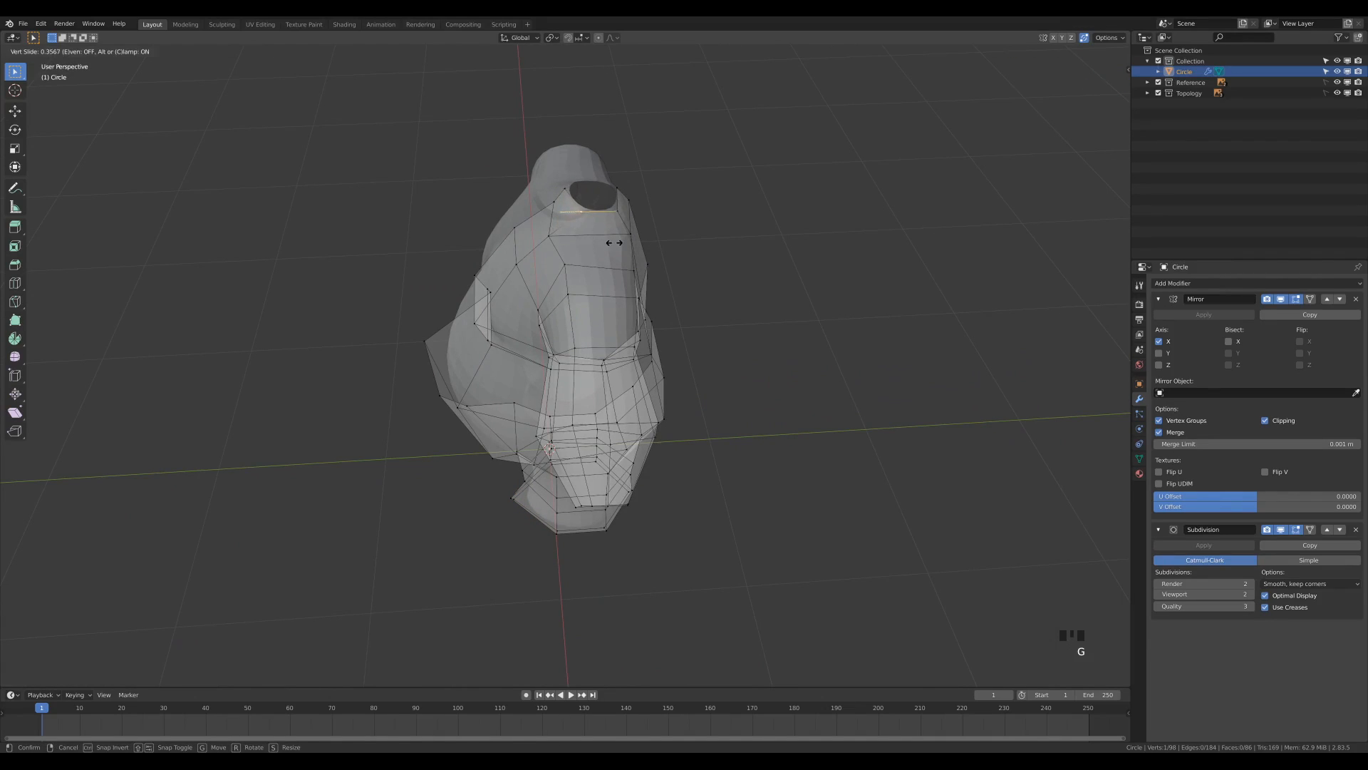
{"action": "left_click", "coordinate": [613, 241]}
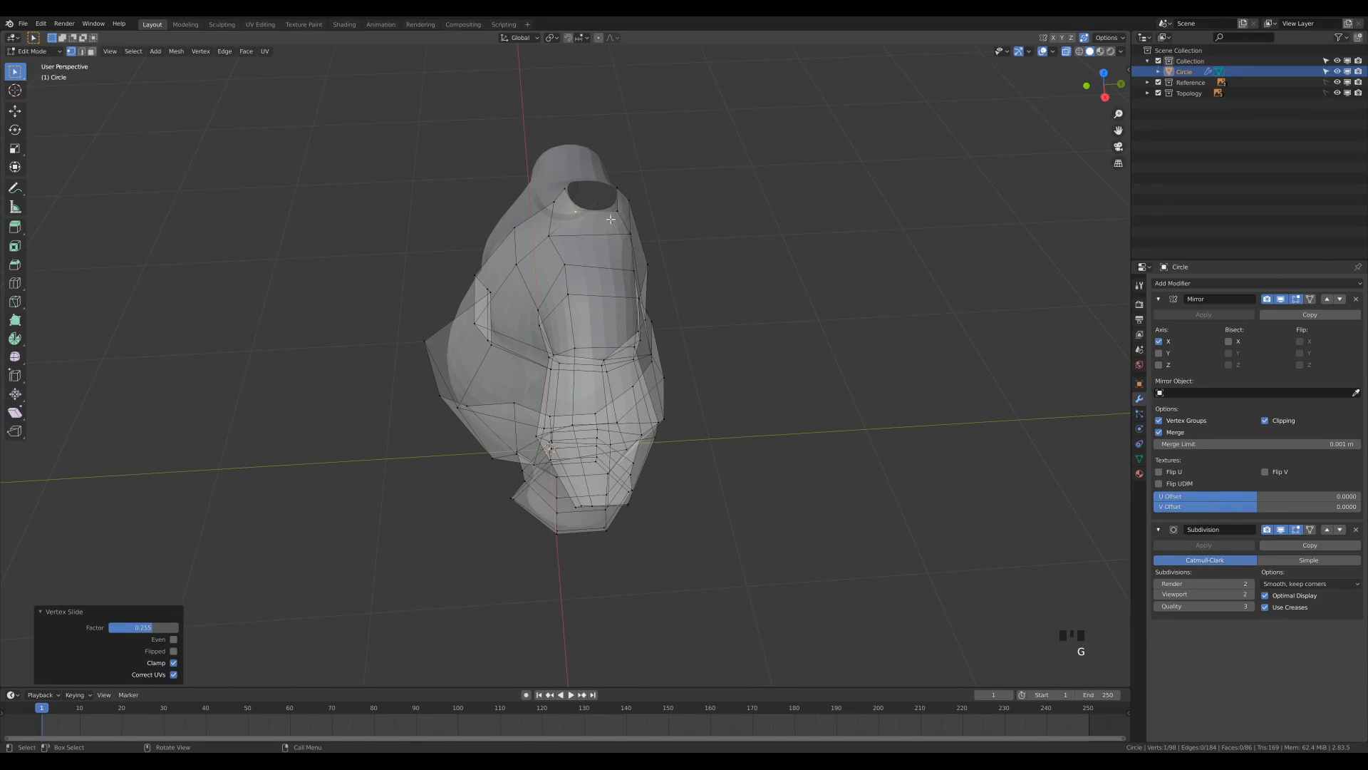
{"action": "key", "text": "g"}
{"action": "key", "text": "g"}
{"action": "left_click", "coordinate": [664, 227]}
In the front view, raise the chest's centre-line vertices about 0.067 m in Z.
{"action": "key", "text": "KP_1"}
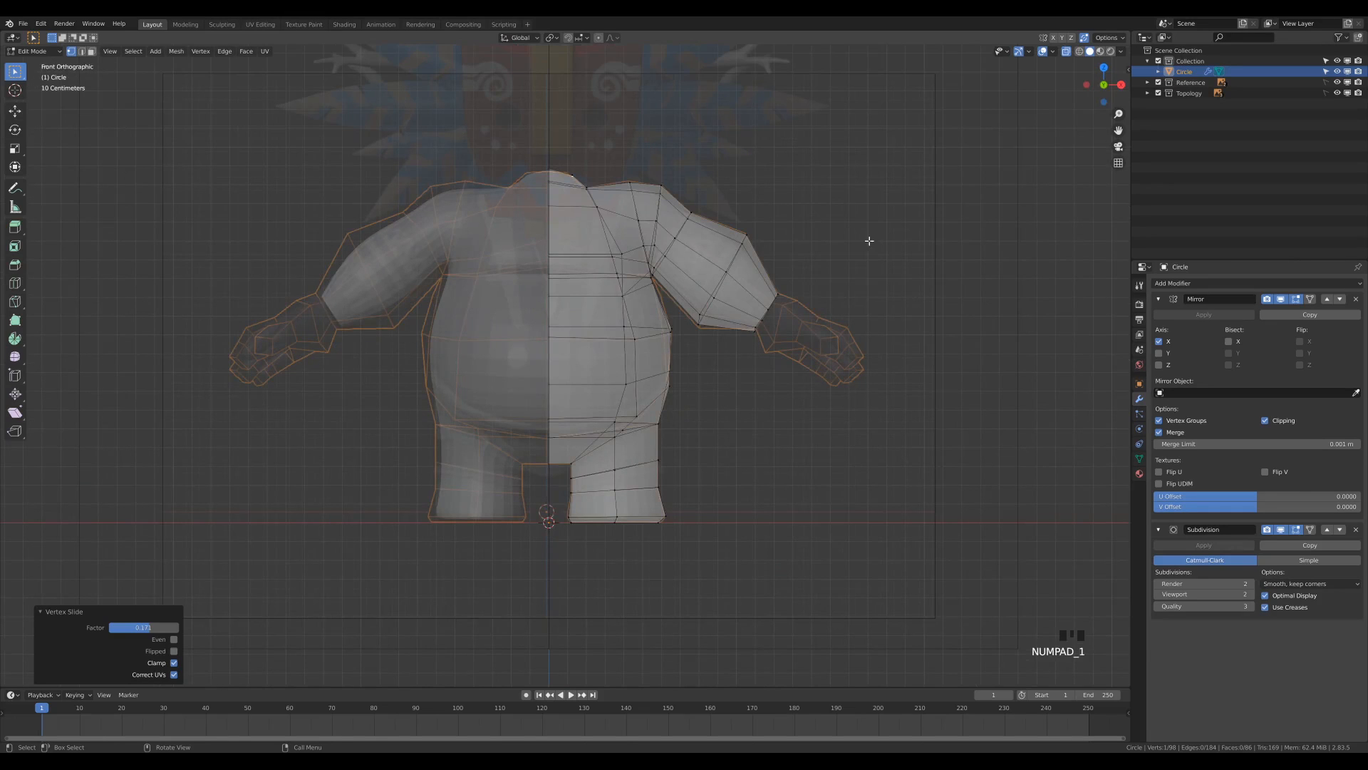
{"action": "scroll", "coordinate": [745, 217], "scroll_direction": "up", "scroll_amount": 2}
{"action": "middle_click_drag", "start_coordinate": [517, 146], "coordinate": [498, 227], "text": "shift"}
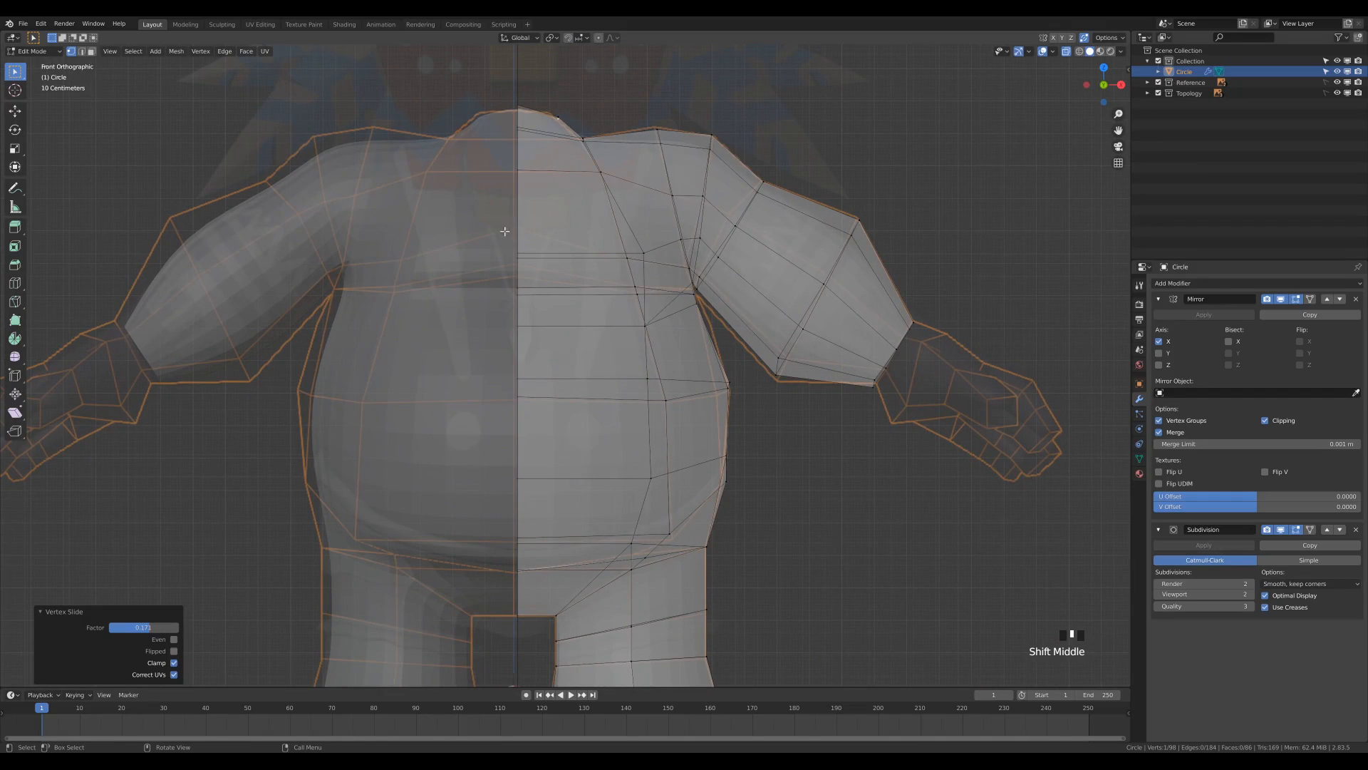
{"action": "left_click_drag", "start_coordinate": [506, 233], "coordinate": [541, 316]}
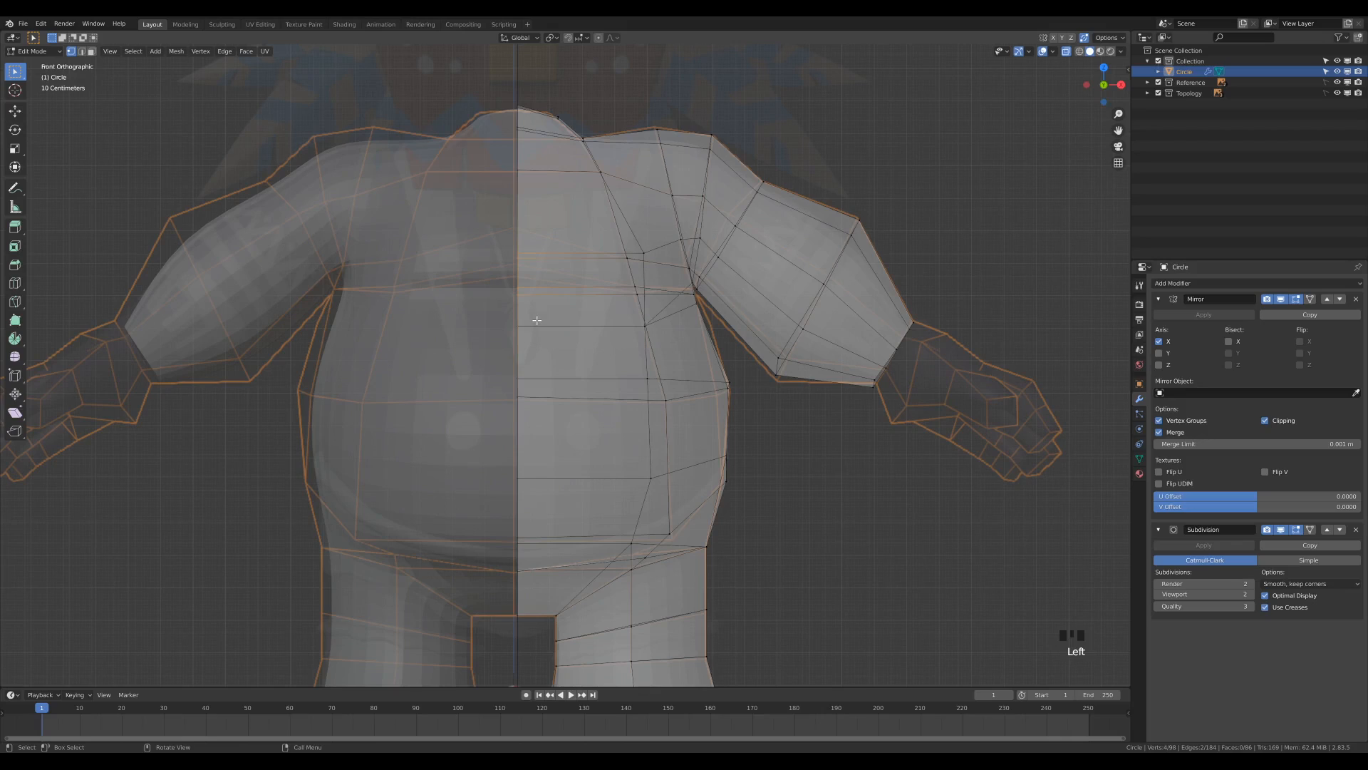
{"action": "key", "text": "g"}
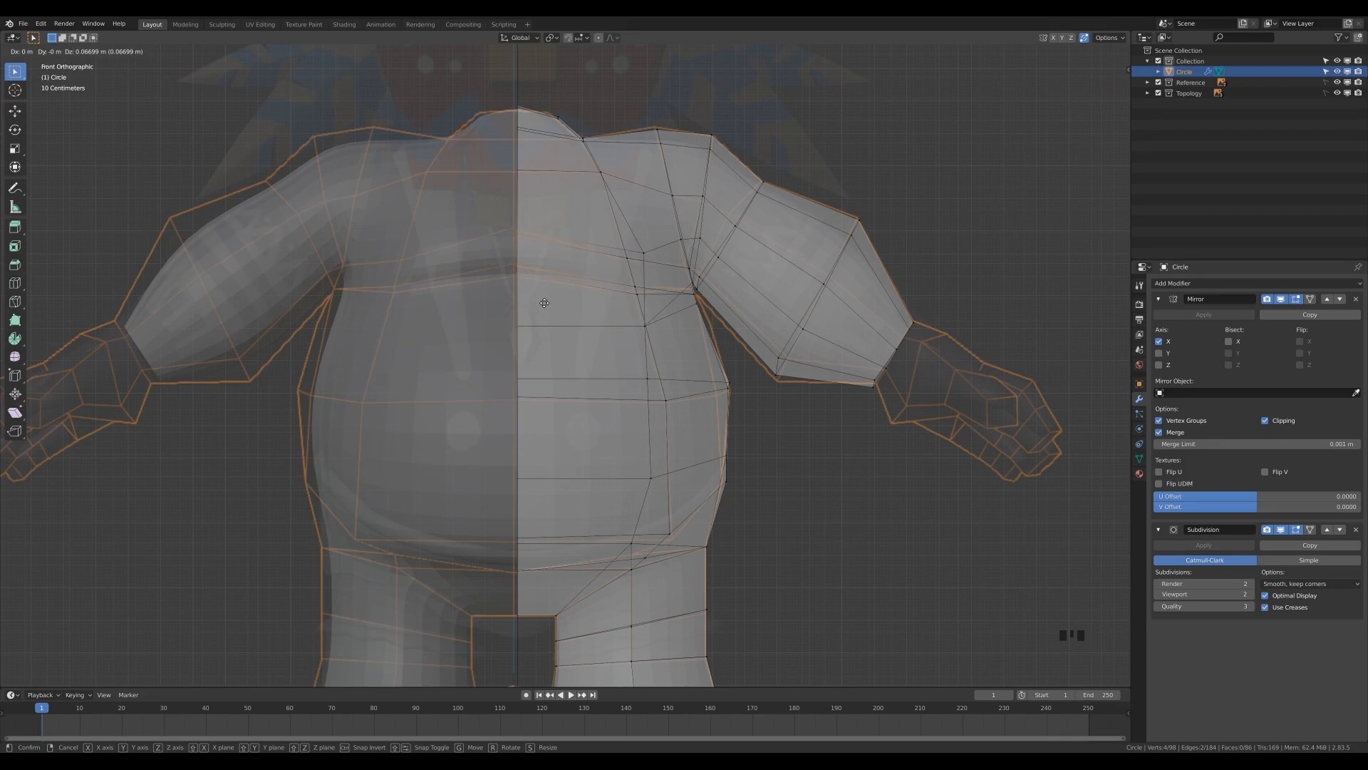
{"action": "left_click", "coordinate": [545, 301]}
In the back view, move the two inner vertices of the upper back onto the reference topology.
{"action": "key", "text": "ctrl+KP_1"}
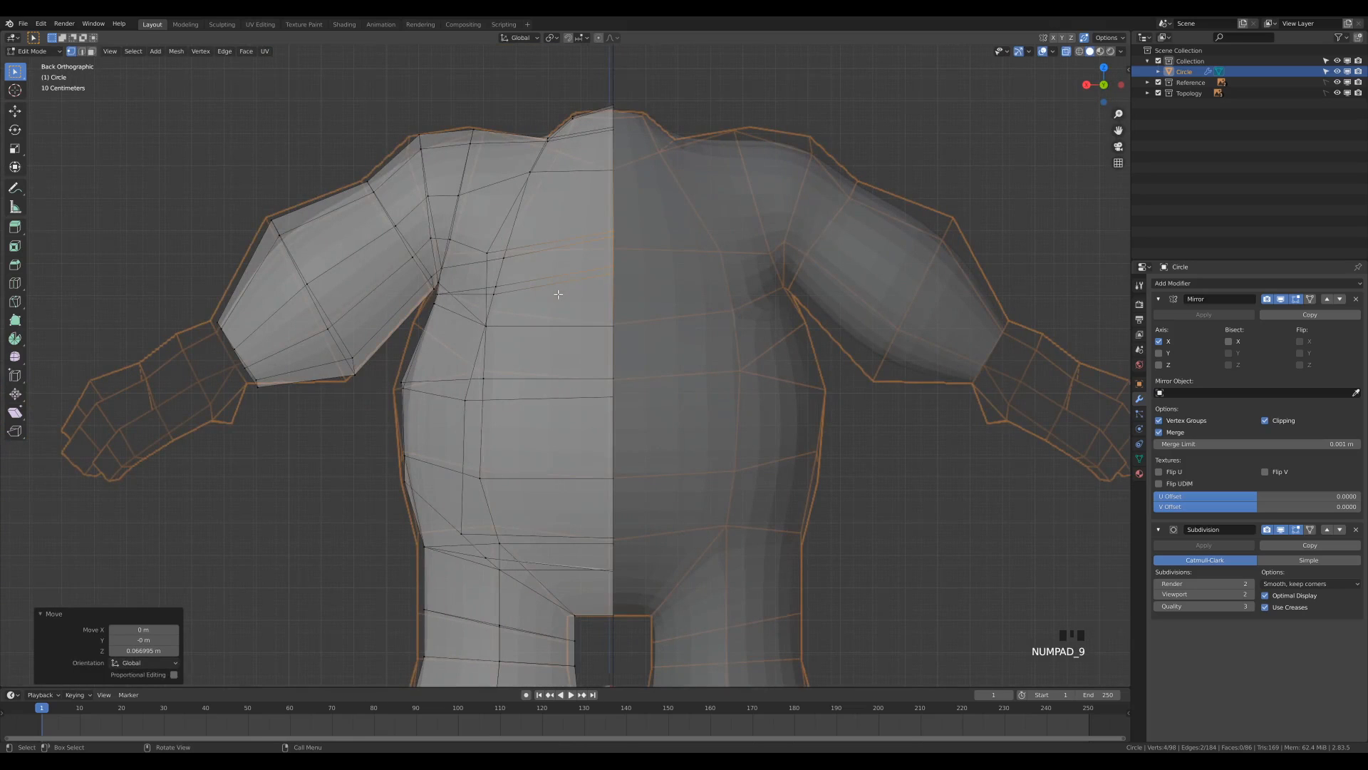
{"action": "left_click", "coordinate": [483, 254]}
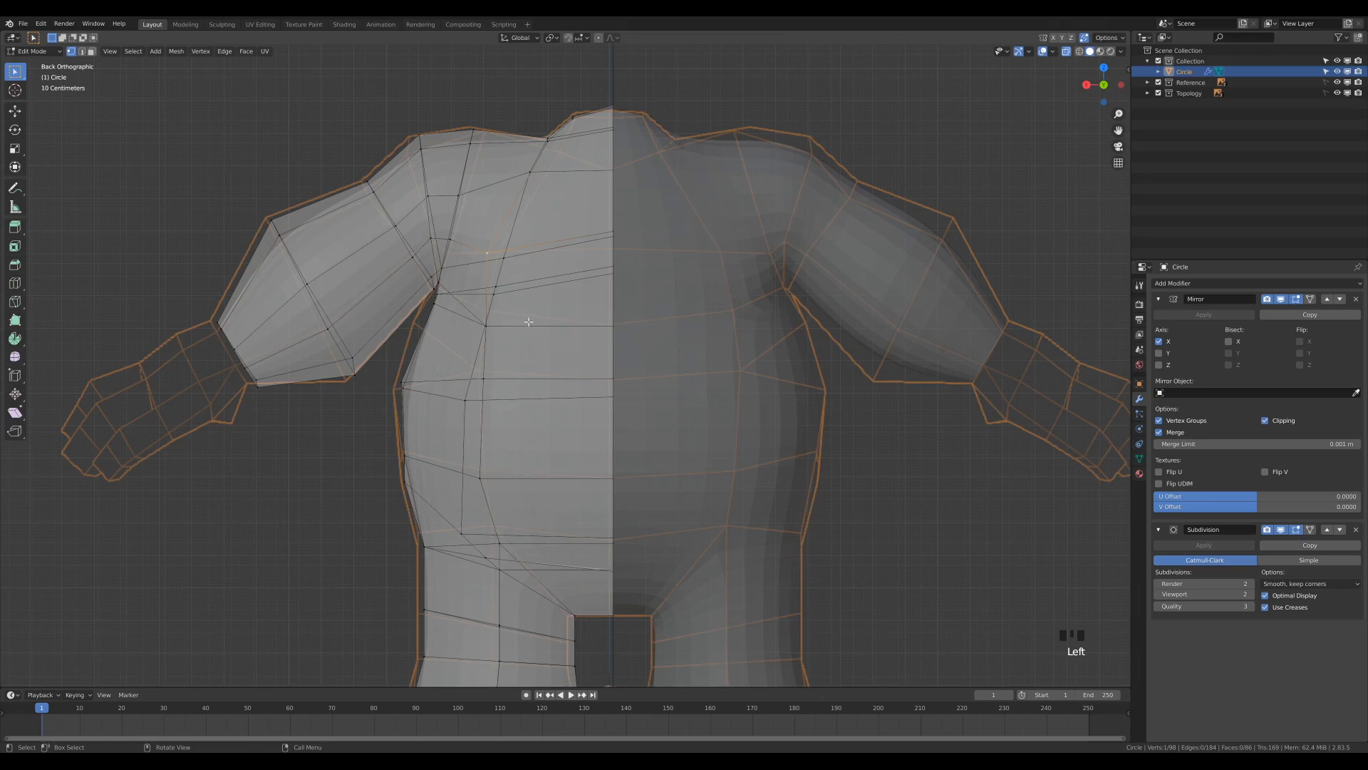
{"action": "key", "text": "KP_1"}
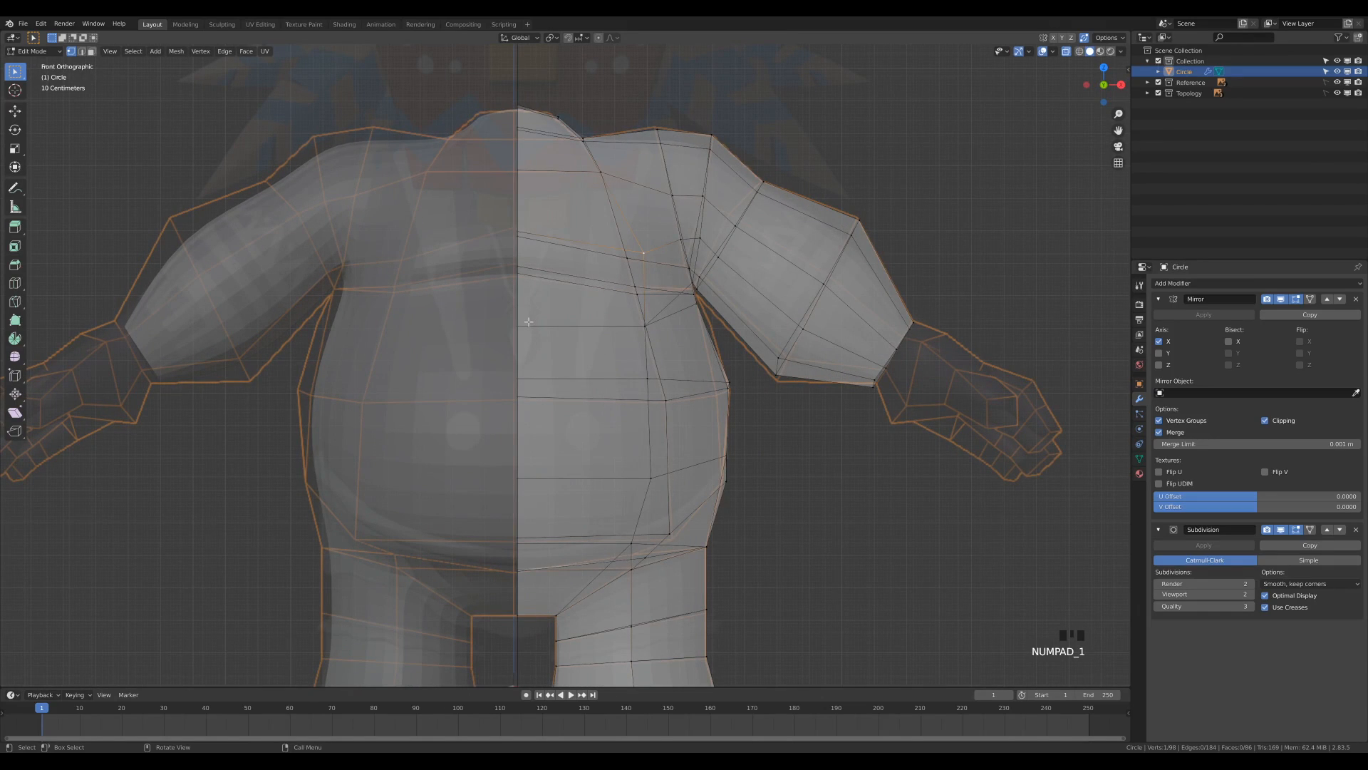
{"action": "key", "text": "KP_9"}
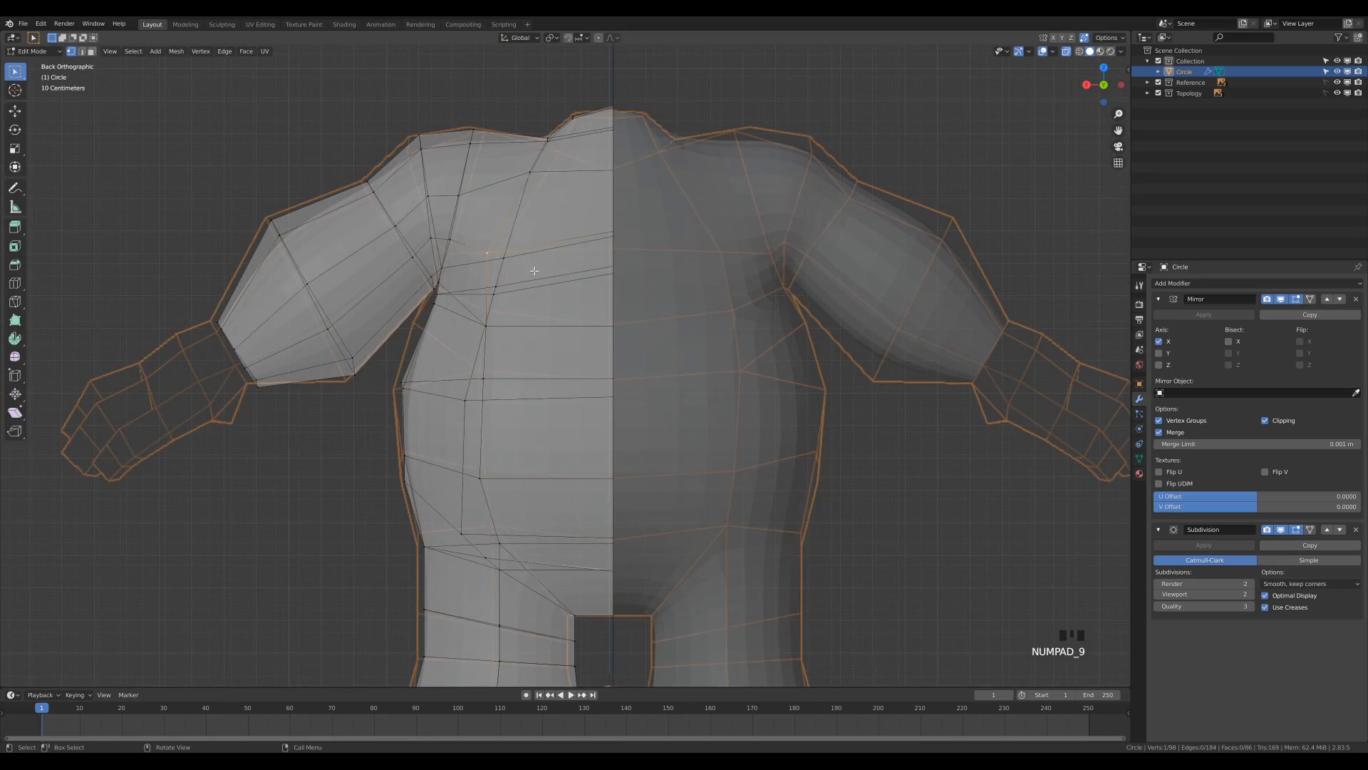
{"action": "key", "text": "g"}
{"action": "left_click", "coordinate": [551, 272]}
{"action": "left_click", "coordinate": [499, 321]}
{"action": "key", "text": "g"}
{"action": "left_click", "coordinate": [512, 327]}
Fit the inner lower-back vertices to the reference, shifting the waist vertex about 0.014 m in X and 0.022 m in Z.
{"action": "left_click", "coordinate": [481, 377]}
{"action": "key", "text": "g"}
{"action": "left_click", "coordinate": [501, 382]}
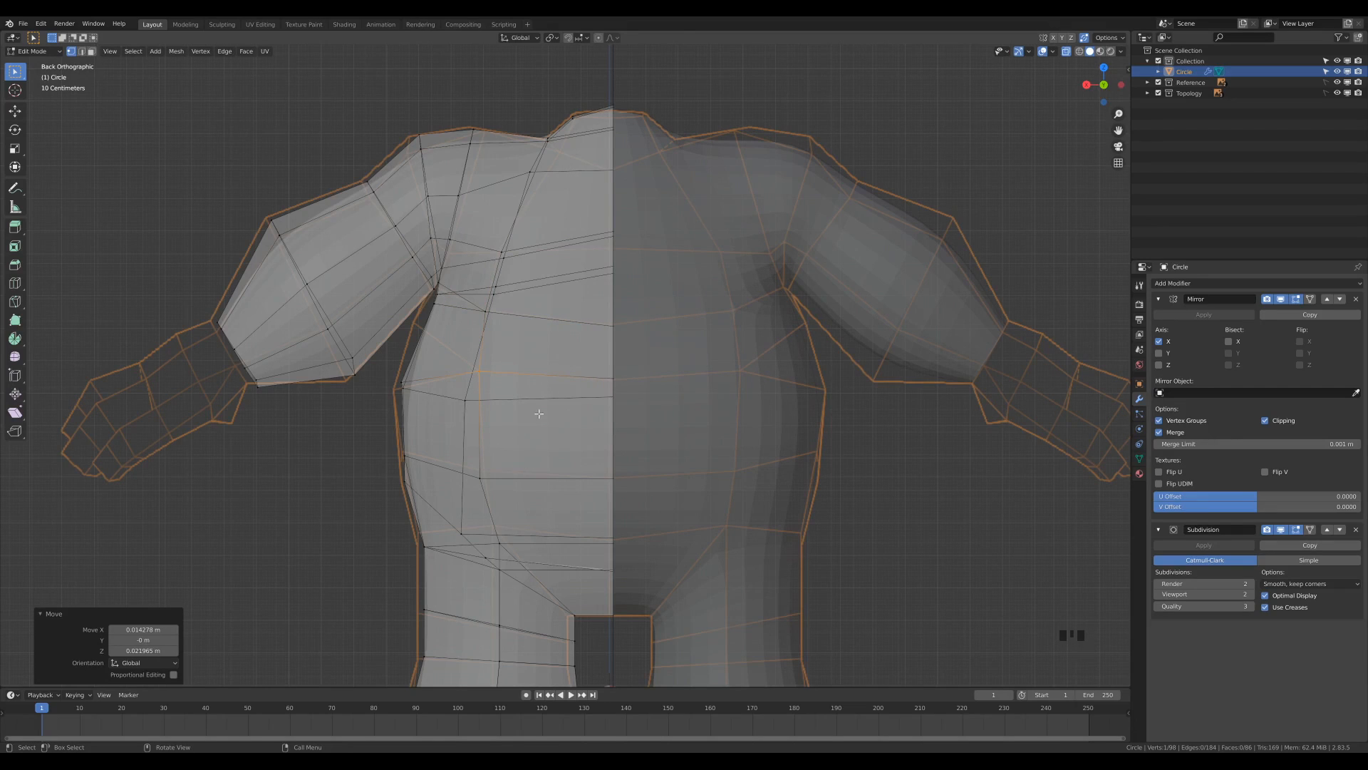
{"action": "left_click", "coordinate": [499, 543]}
{"action": "key", "text": "g"}
{"action": "left_click", "coordinate": [519, 533]}
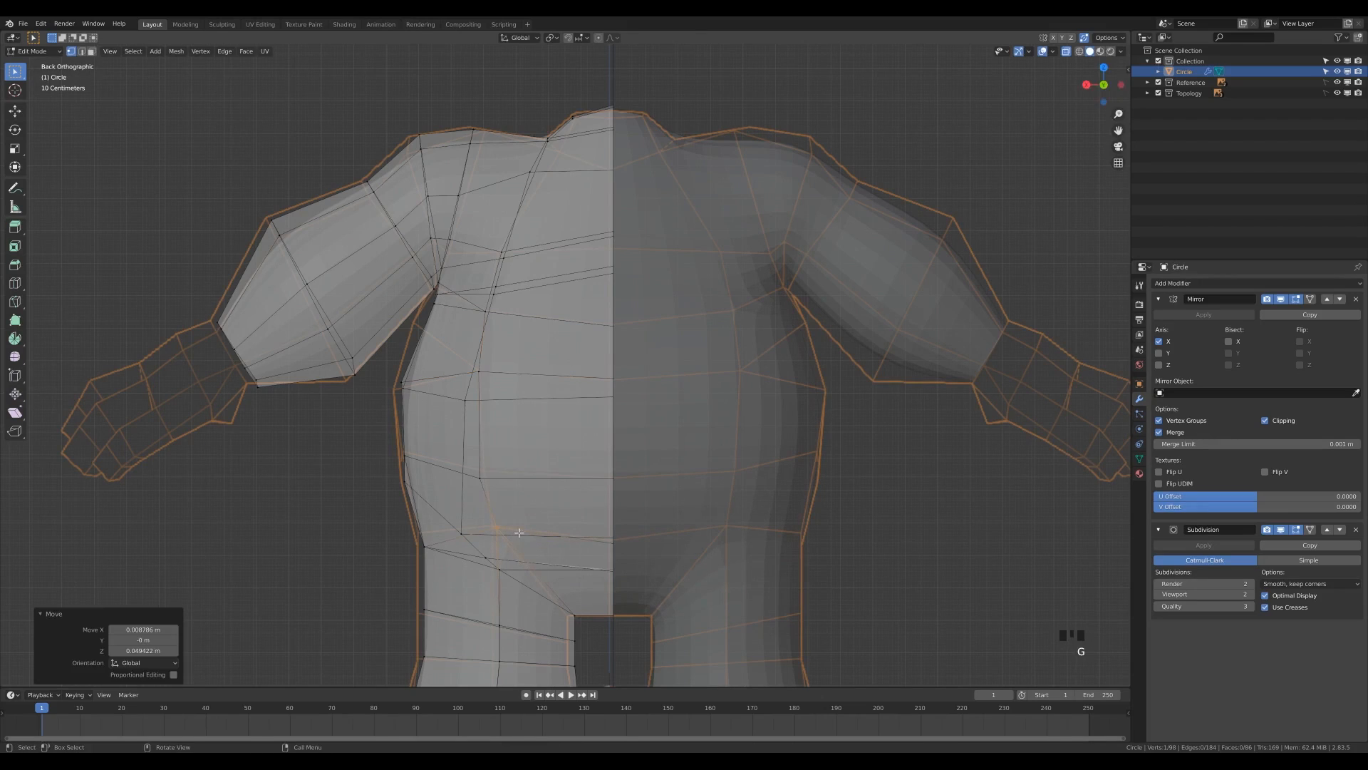
Reposition the rear neck-base and rim vertices to the back reference, lowering a centre-line vertex about 0.083 m in Z.
{"action": "left_click", "coordinate": [547, 138]}
{"action": "key", "text": "g"}
{"action": "left_click", "coordinate": [572, 171]}
{"action": "left_click_drag", "start_coordinate": [595, 91], "coordinate": [637, 139]}
{"action": "key", "text": "g"}
{"action": "key", "text": "y"}
{"action": "left_click", "coordinate": [625, 149]}
{"action": "left_click", "coordinate": [618, 158]}
{"action": "key", "text": "g"}
{"action": "middle_click", "coordinate": [608, 182]}
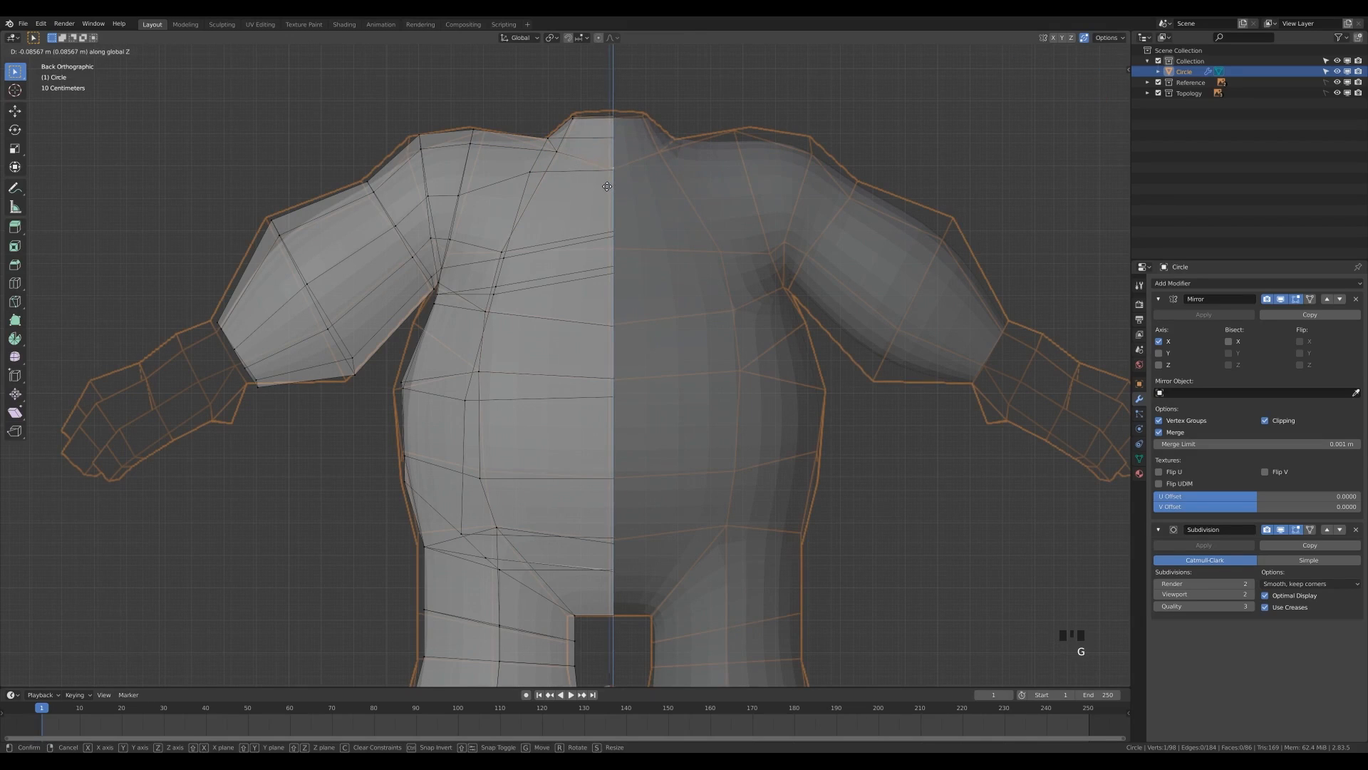
{"action": "left_click", "coordinate": [606, 183]}
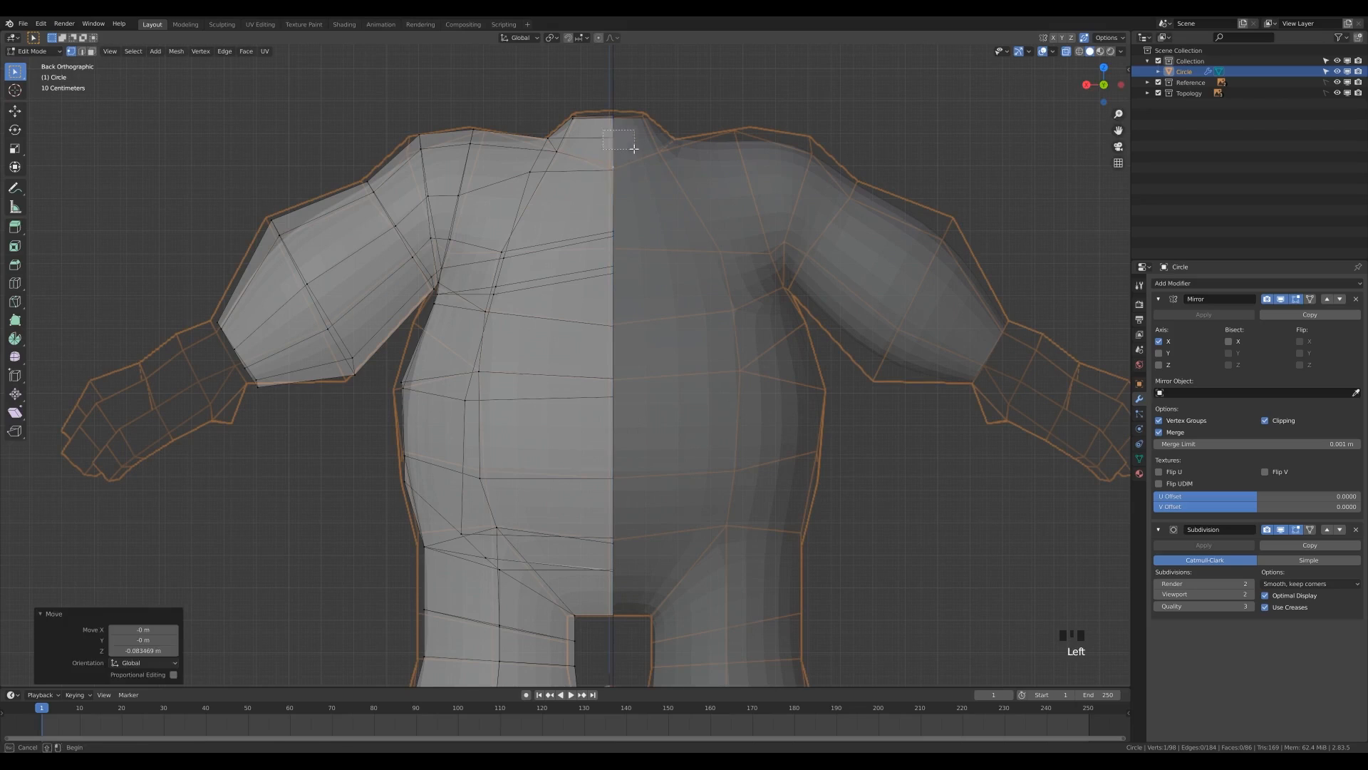
In the side view, move the neck's rear vertex about 0.002 m in Y and 0.029 m in Z toward the reference outline.
{"action": "key", "text": "KP_1"}
{"action": "middle_click_drag", "start_coordinate": [630, 147], "coordinate": [666, 134]}
{"action": "key", "text": "KP_3"}
{"action": "key", "text": "g"}
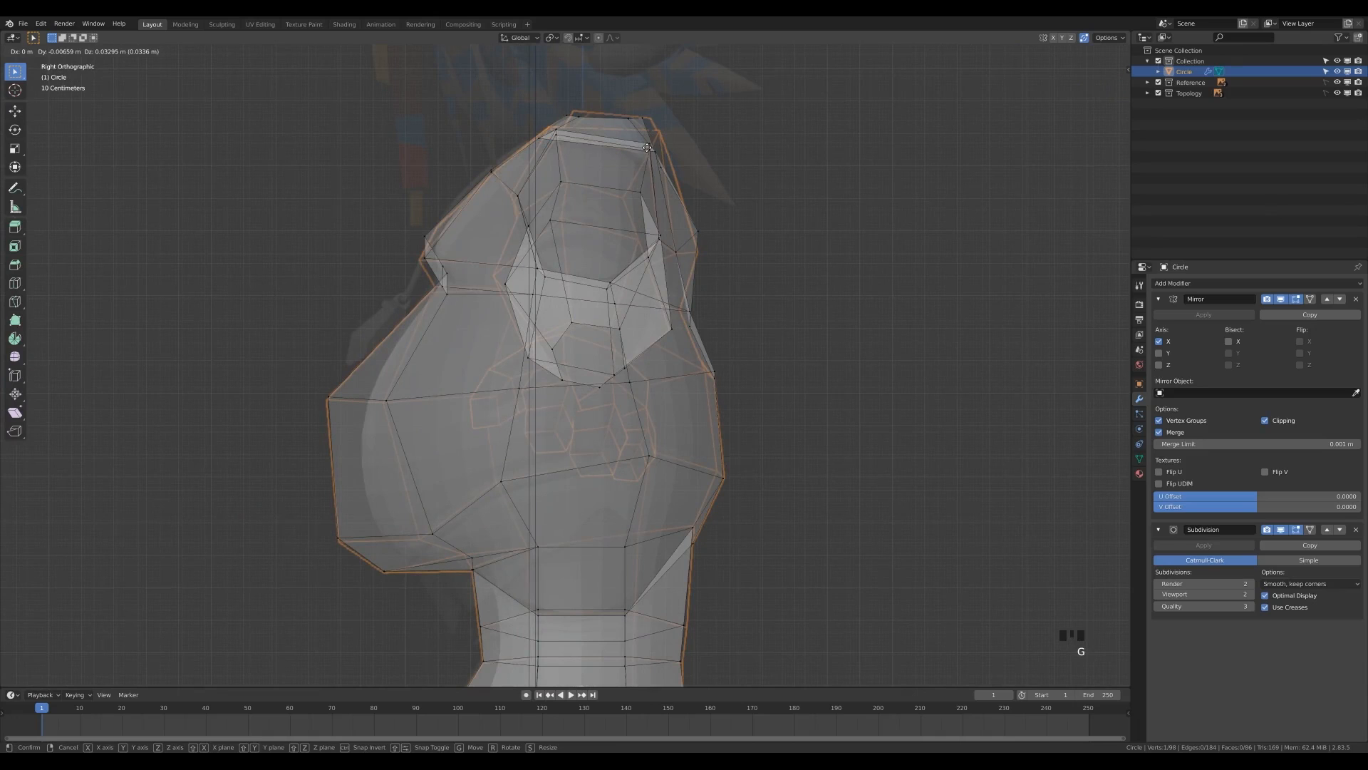
{"action": "left_click", "coordinate": [646, 150]}
{"action": "middle_click_drag", "start_coordinate": [646, 150], "coordinate": [584, 178]}
{"action": "key", "text": "KP_3"}
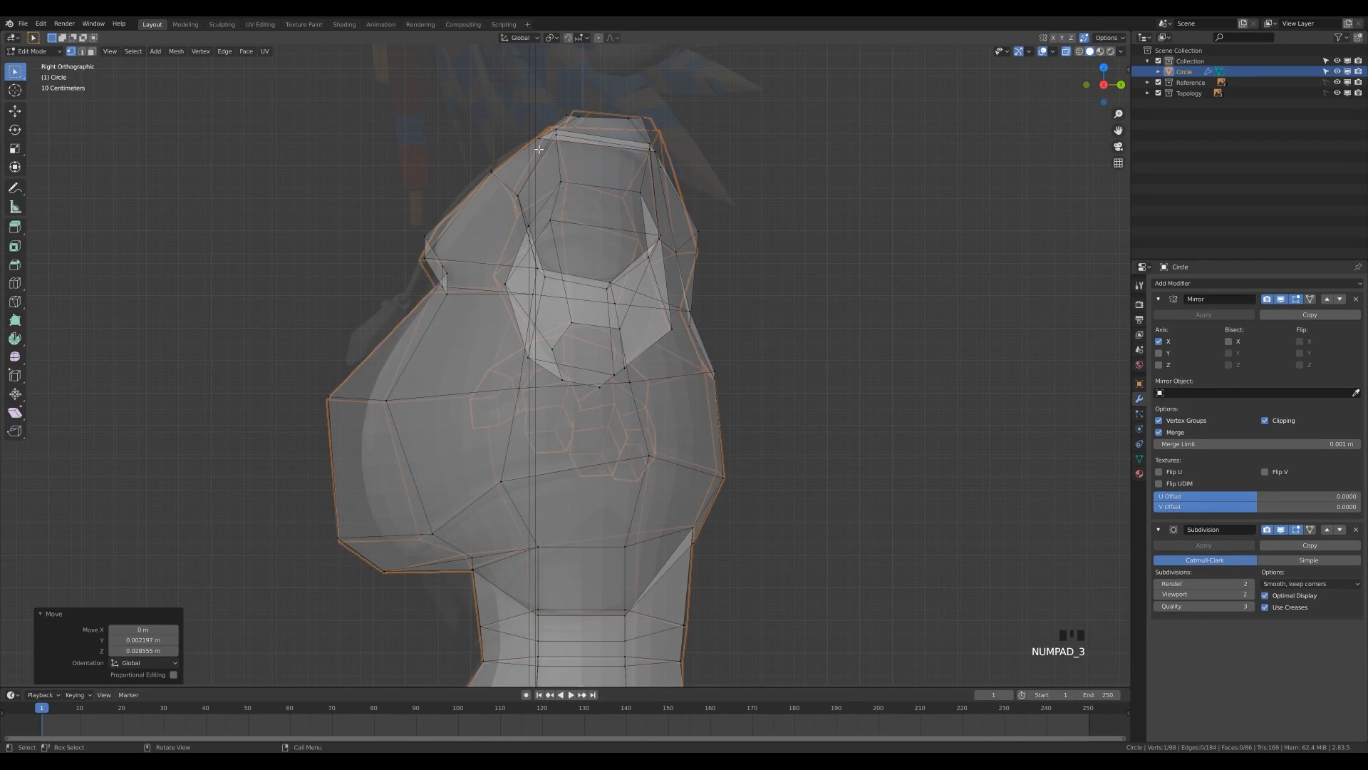
Fit the neck's front vertices and the upper chest vertex to the side reference outline.
{"action": "key", "text": "g"}
{"action": "left_click", "coordinate": [598, 148]}
{"action": "left_click", "coordinate": [538, 139]}
{"action": "key", "text": "g"}
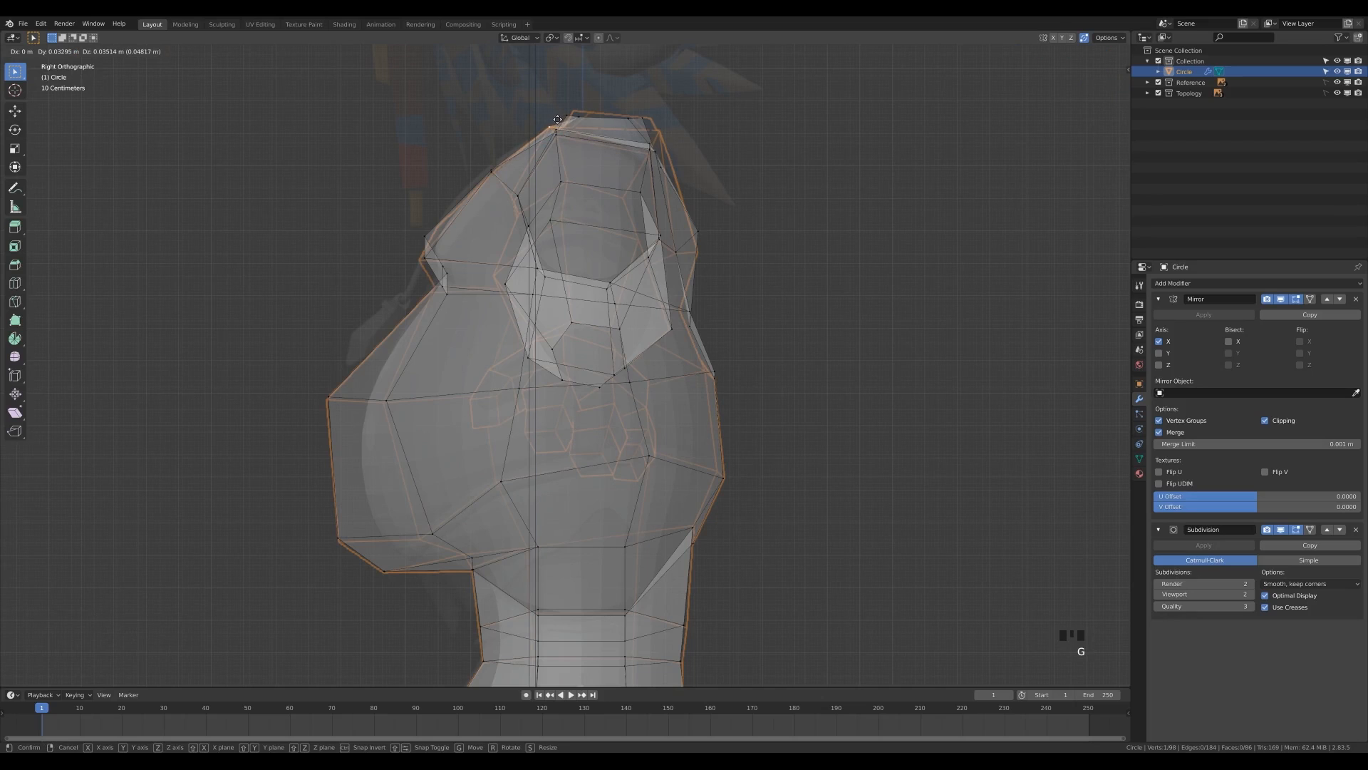
{"action": "left_click", "coordinate": [549, 129]}
{"action": "left_click_drag", "start_coordinate": [414, 218], "coordinate": [439, 243]}
{"action": "key", "text": "g"}
{"action": "left_click", "coordinate": [463, 243]}
{"action": "middle_click_drag", "start_coordinate": [465, 243], "coordinate": [491, 266]}
{"action": "key", "text": "KP_1"}
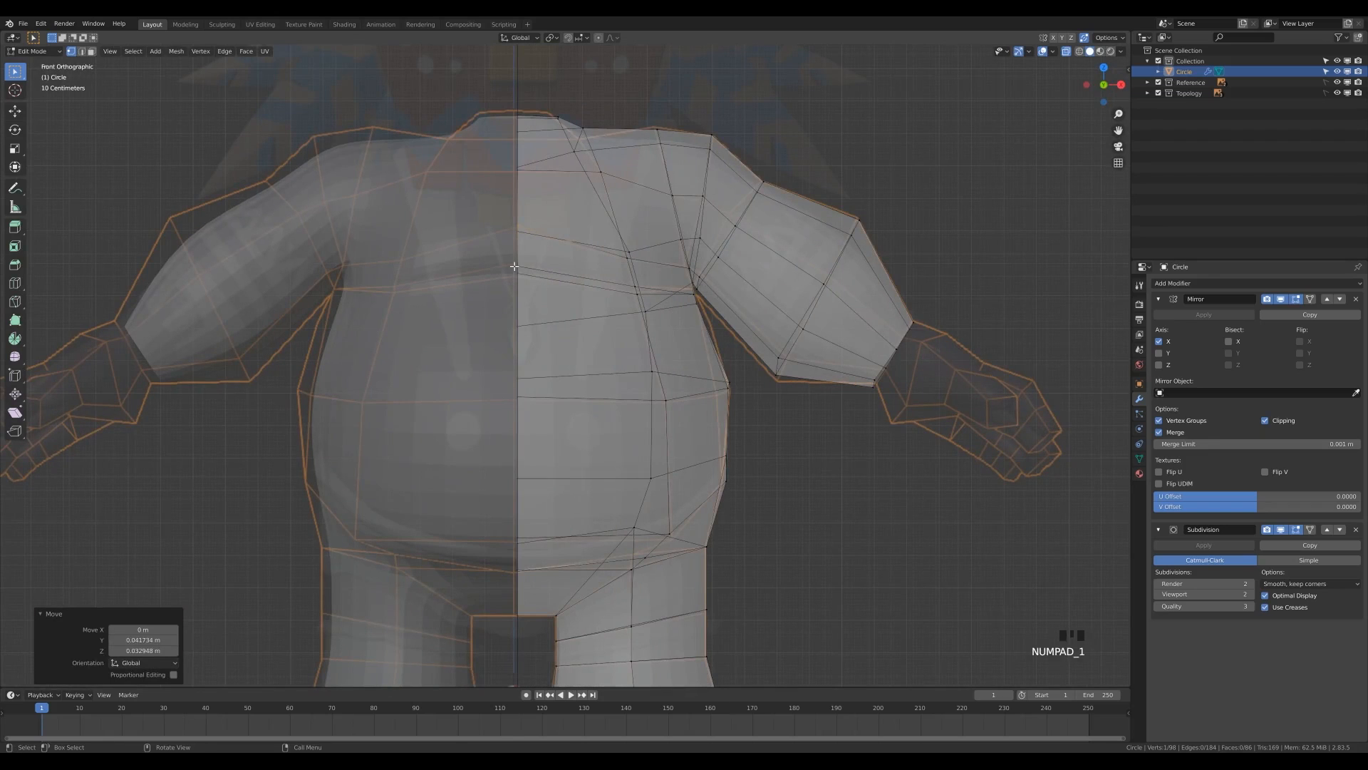
Fit the torso's outer belly, hip and armpit vertices to the front reference, shifting the armpit vertex about -0.004 m in X and 0.008 m in Z.
{"action": "scroll", "coordinate": [641, 473], "scroll_direction": "down", "scroll_amount": 1}
{"action": "middle_click_drag", "start_coordinate": [641, 473], "coordinate": [724, 361], "text": "shift"}
{"action": "middle_click_drag", "start_coordinate": [734, 243], "coordinate": [756, 337], "text": "shift"}
{"action": "left_click", "coordinate": [687, 341]}
{"action": "key", "text": "g"}
{"action": "left_click", "coordinate": [686, 362]}
{"action": "left_click", "coordinate": [686, 424]}
{"action": "key", "text": "g"}
{"action": "left_click", "coordinate": [682, 429]}
{"action": "left_click", "coordinate": [657, 266]}
{"action": "key", "text": "g"}
{"action": "left_click", "coordinate": [656, 264]}
{"action": "mouse_move", "coordinate": [715, 285]}
{"action": "middle_mouse_down"}
{"action": "mouse_move", "coordinate": [607, 250]}
{"action": "mouse_move", "coordinate": [705, 281]}
{"action": "middle_mouse_up"}
In the front view, move the vertices on the arm's underside to the reference outline.
{"action": "key", "text": "KP_1"}
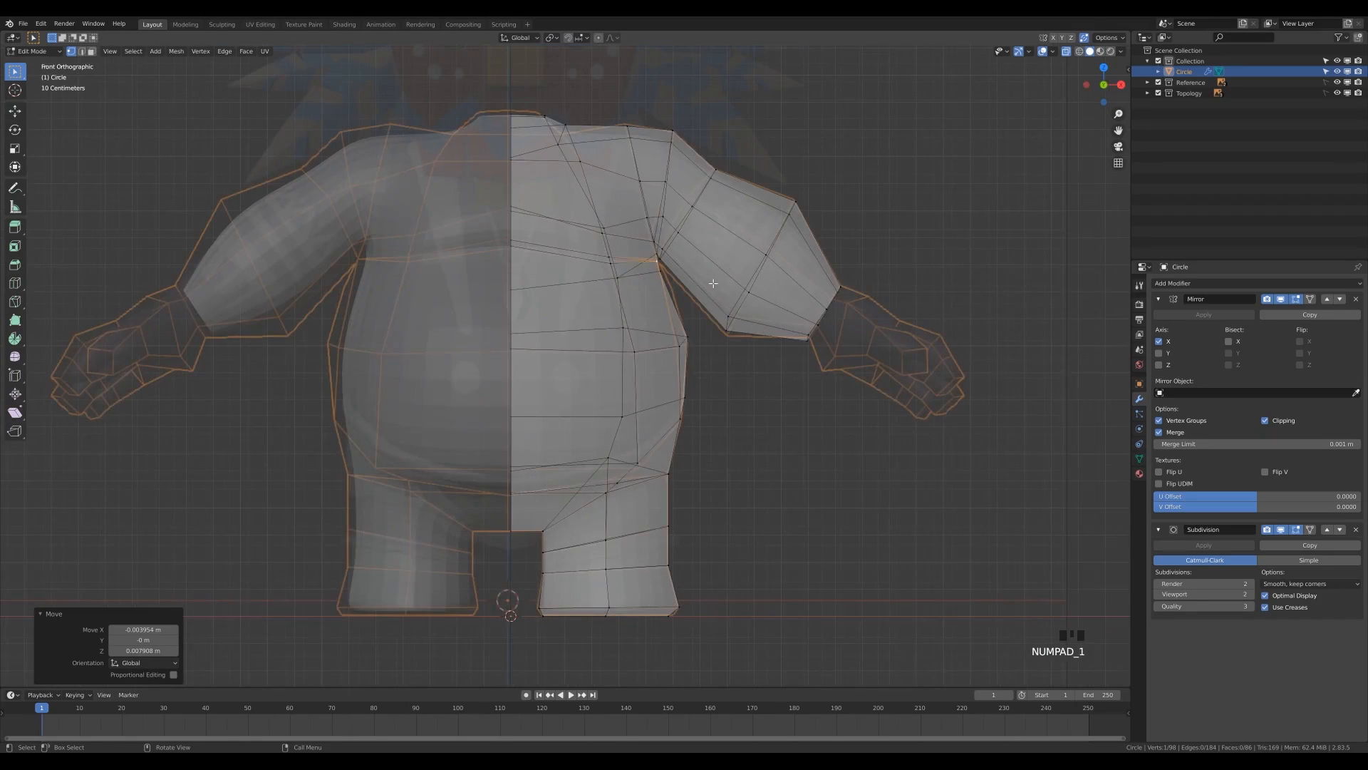
{"action": "left_click_drag", "start_coordinate": [711, 314], "coordinate": [740, 349]}
{"action": "key", "text": "g"}
{"action": "left_click", "coordinate": [742, 353]}
{"action": "left_click", "coordinate": [733, 321]}
{"action": "key", "text": "g"}
{"action": "left_click", "coordinate": [739, 318]}
In the back view, move the arm's open end loop about 0.007 m in X and 0.005 m in Z to the reference.
{"action": "middle_click_drag", "start_coordinate": [870, 281], "coordinate": [938, 199]}
{"action": "key", "text": "ctrl+KP_1"}
{"action": "left_click_drag", "start_coordinate": [265, 267], "coordinate": [367, 395]}
{"action": "key", "text": "g"}
{"action": "left_click", "coordinate": [363, 373]}
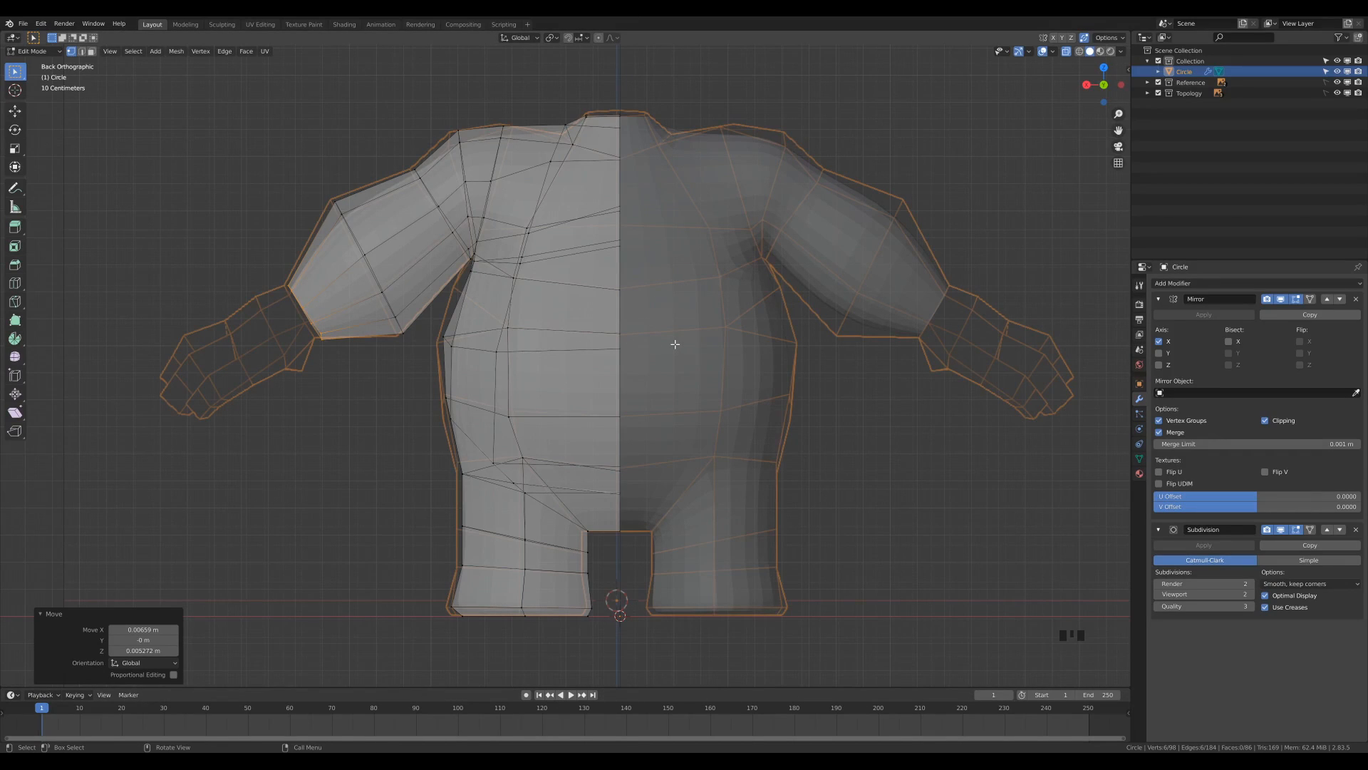
{"action": "middle_click_drag", "start_coordinate": [528, 341], "coordinate": [655, 366]}
{"action": "scroll", "coordinate": [655, 367], "scroll_direction": "down", "scroll_amount": 2}
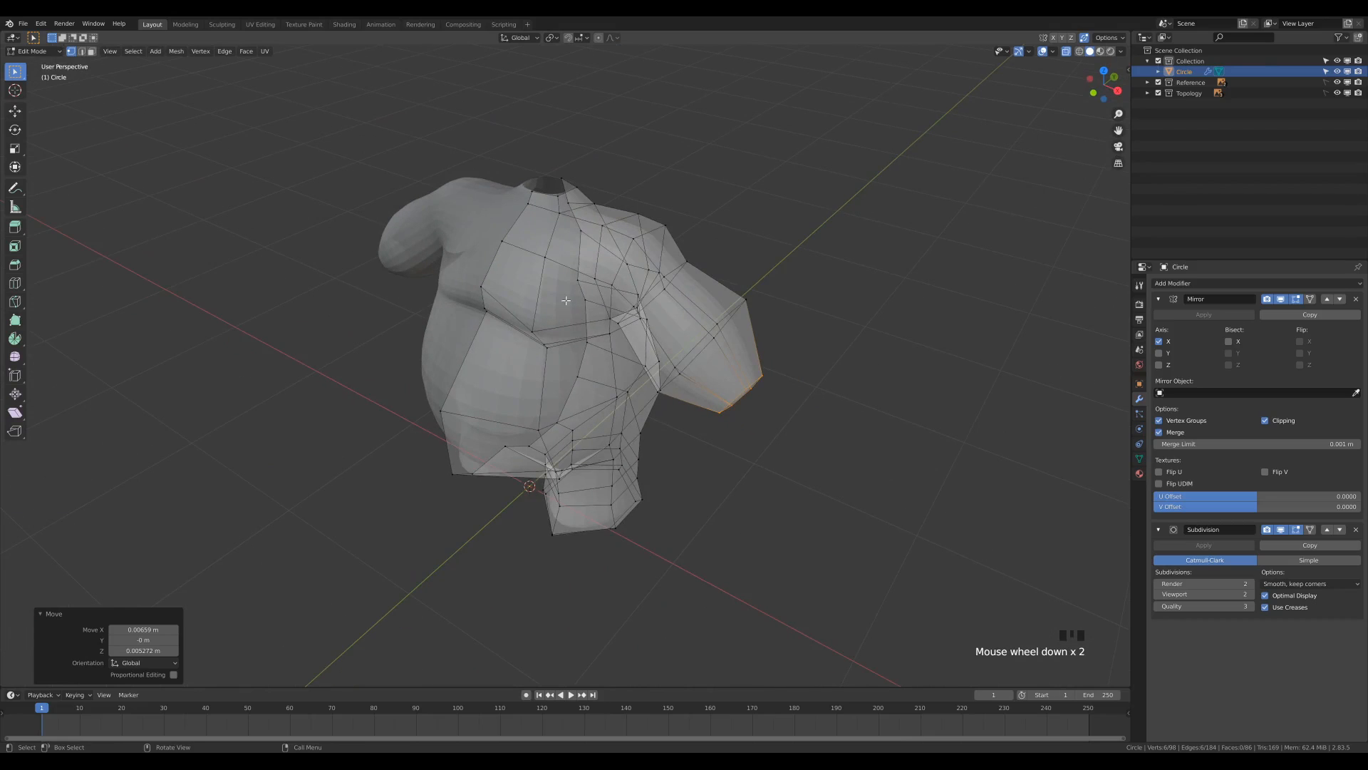
Turn off X-ray display, leave Edit Mode and apply smooth shading to the whole body mesh.
{"action": "key", "text": "z"}
{"action": "left_click", "coordinate": [570, 353]}
{"action": "middle_click_drag", "start_coordinate": [674, 432], "coordinate": [679, 408]}
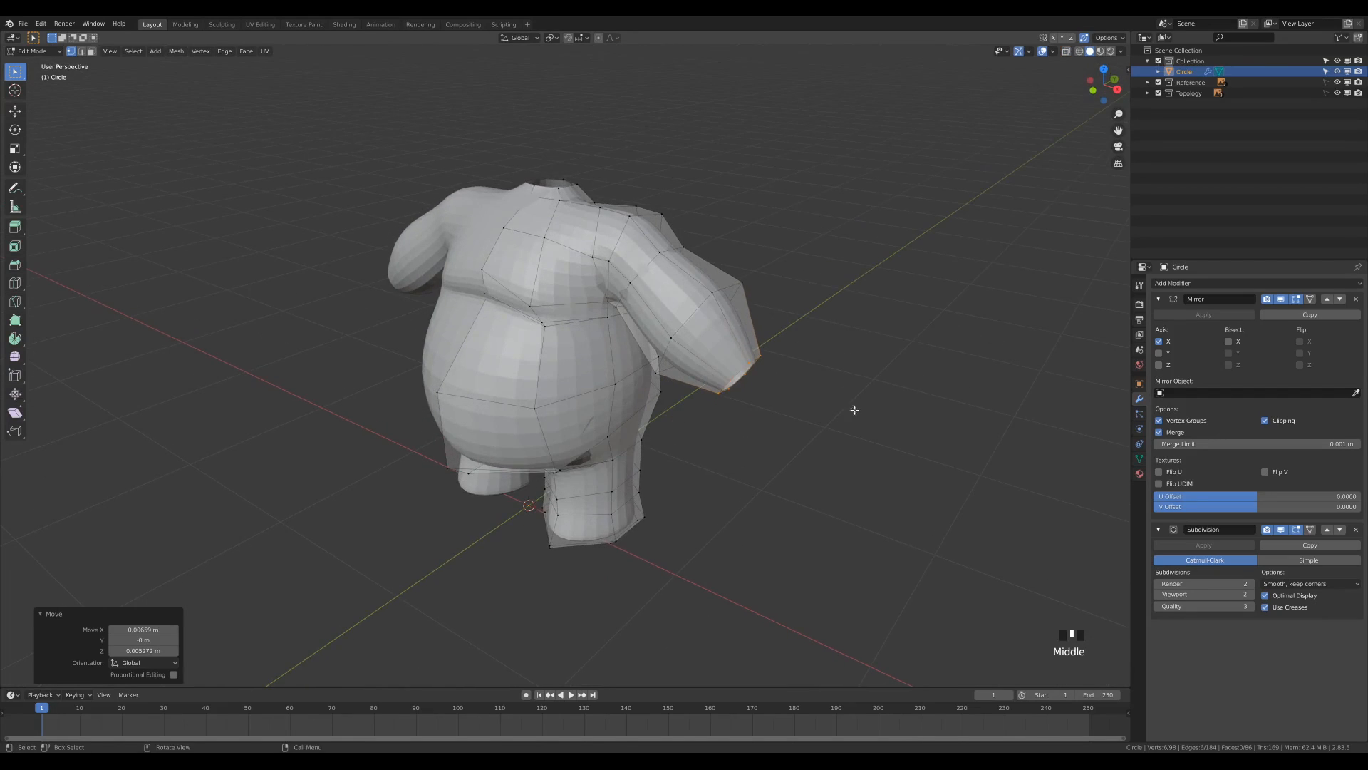
{"action": "key", "text": "Tab"}
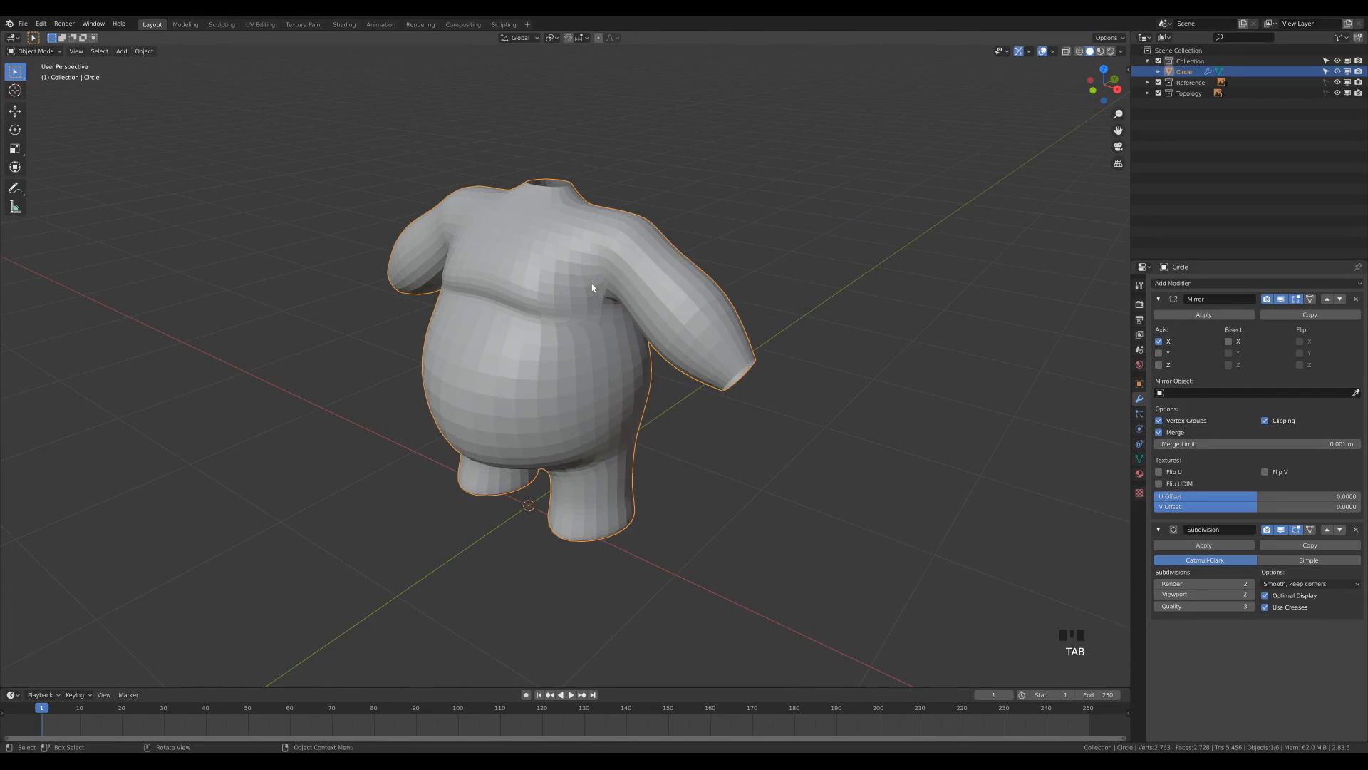
{"action": "right_click", "coordinate": [592, 285]}
{"action": "left_click", "coordinate": [583, 286]}
{"action": "middle_click_drag", "start_coordinate": [586, 406], "coordinate": [738, 385]}
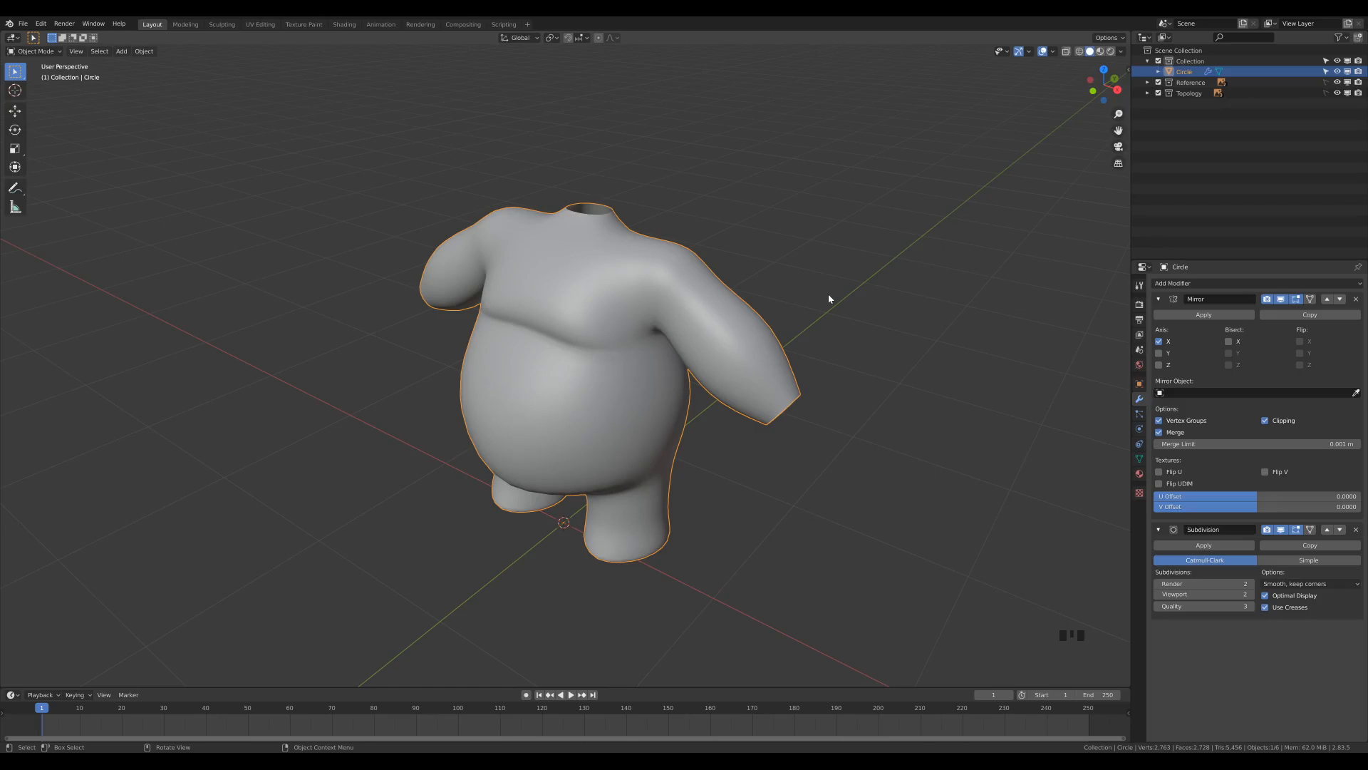
Rename the Circle object as Body in the scene collection.
{"action": "left_click", "coordinate": [1183, 72]}
{"action": "double_click", "coordinate": [1183, 71]}
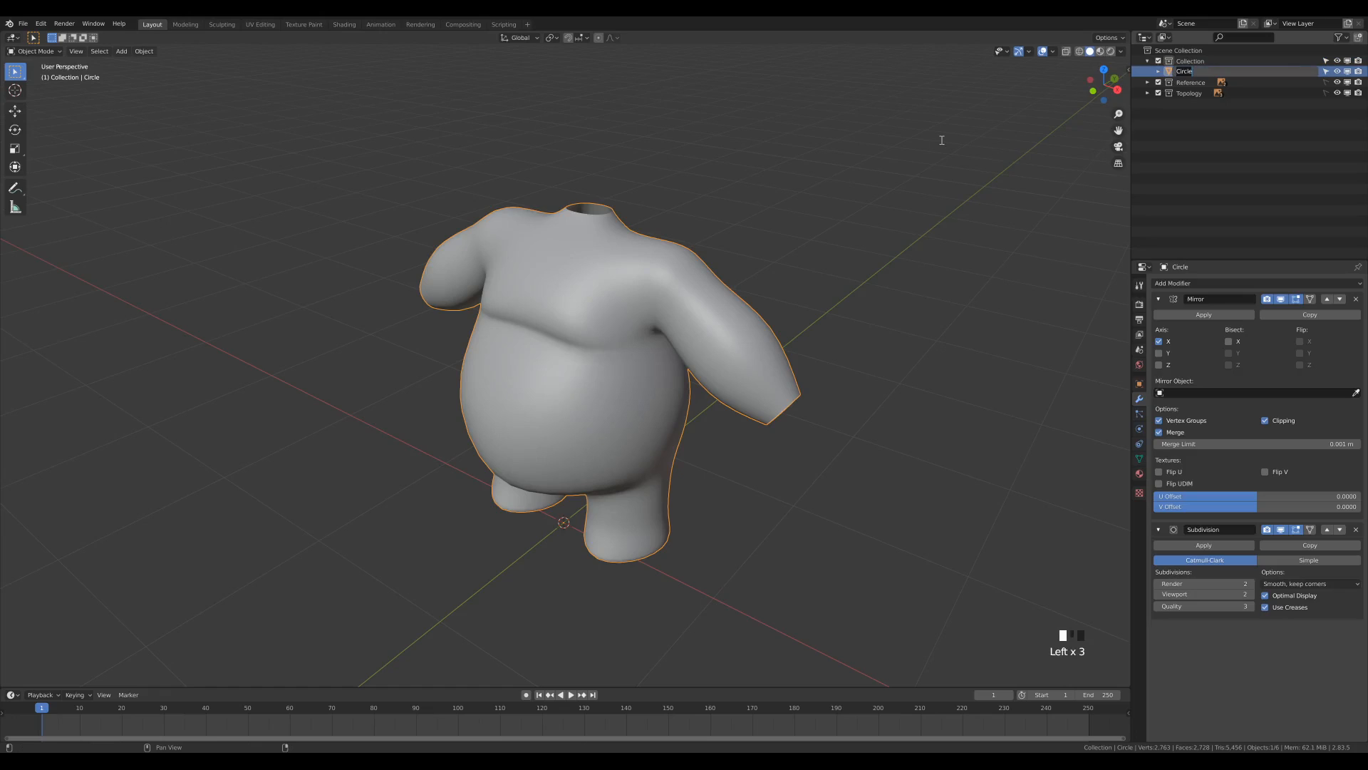
{"action": "type", "text": "Body"}
{"action": "key", "text": "Return"}
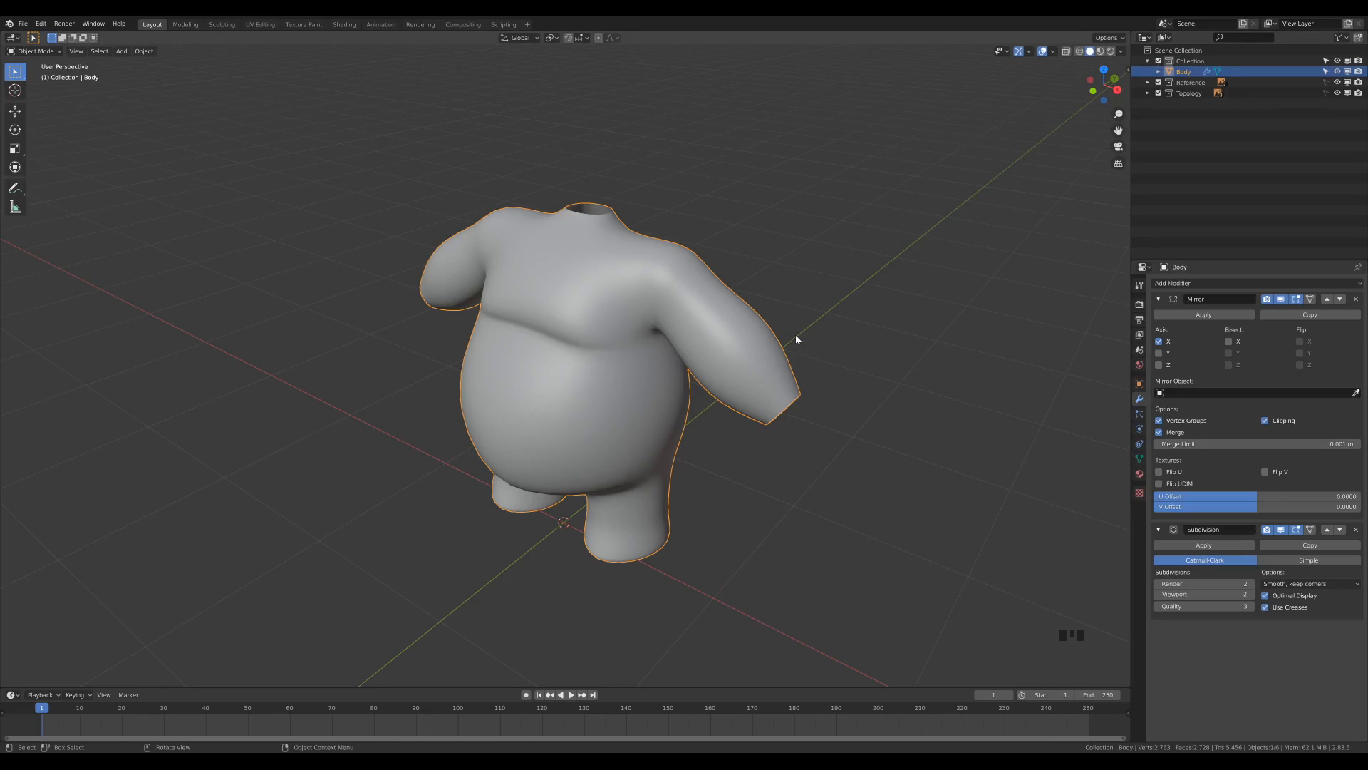
Examine the smooth-shaded body from below, the side and the front, and check its control mesh in Edit Mode.
{"action": "middle_click_drag", "start_coordinate": [811, 398], "coordinate": [620, 559]}
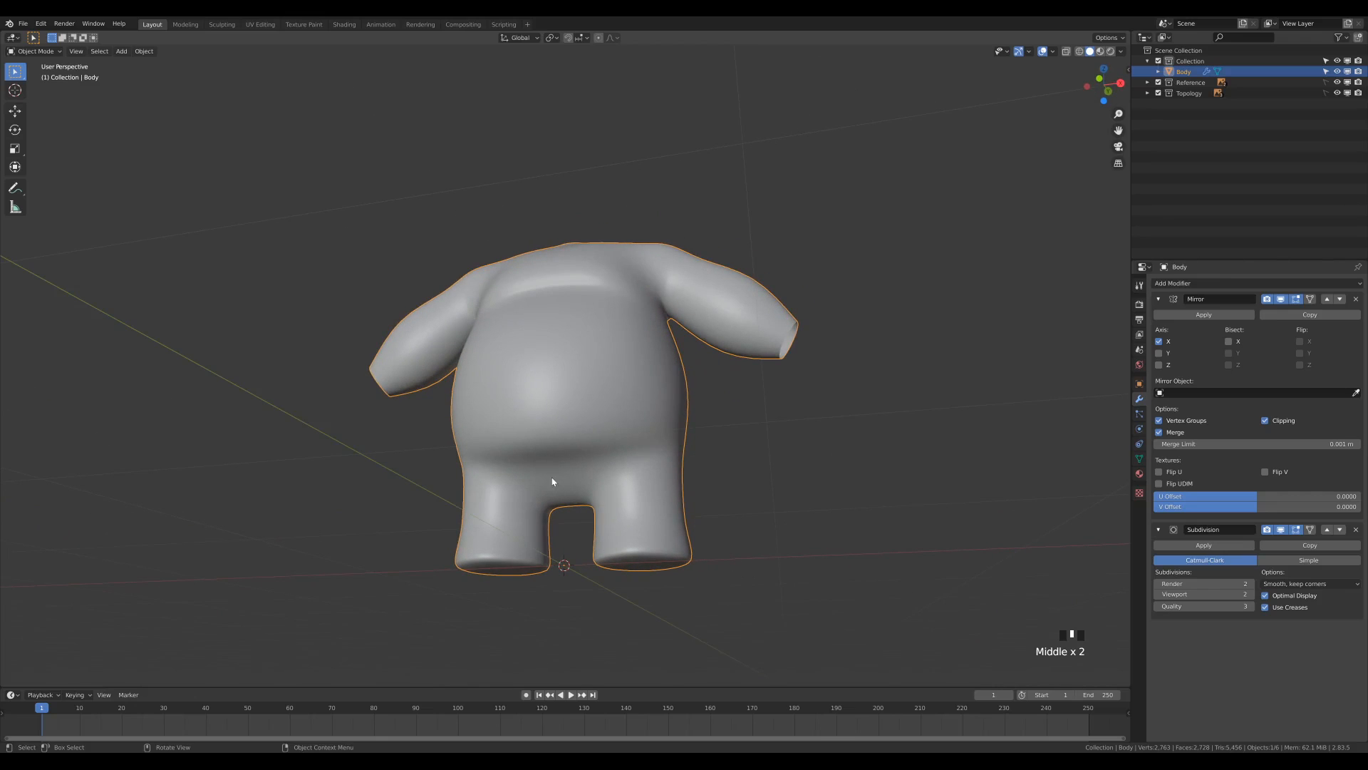
{"action": "middle_click_drag", "start_coordinate": [824, 453], "coordinate": [491, 471]}
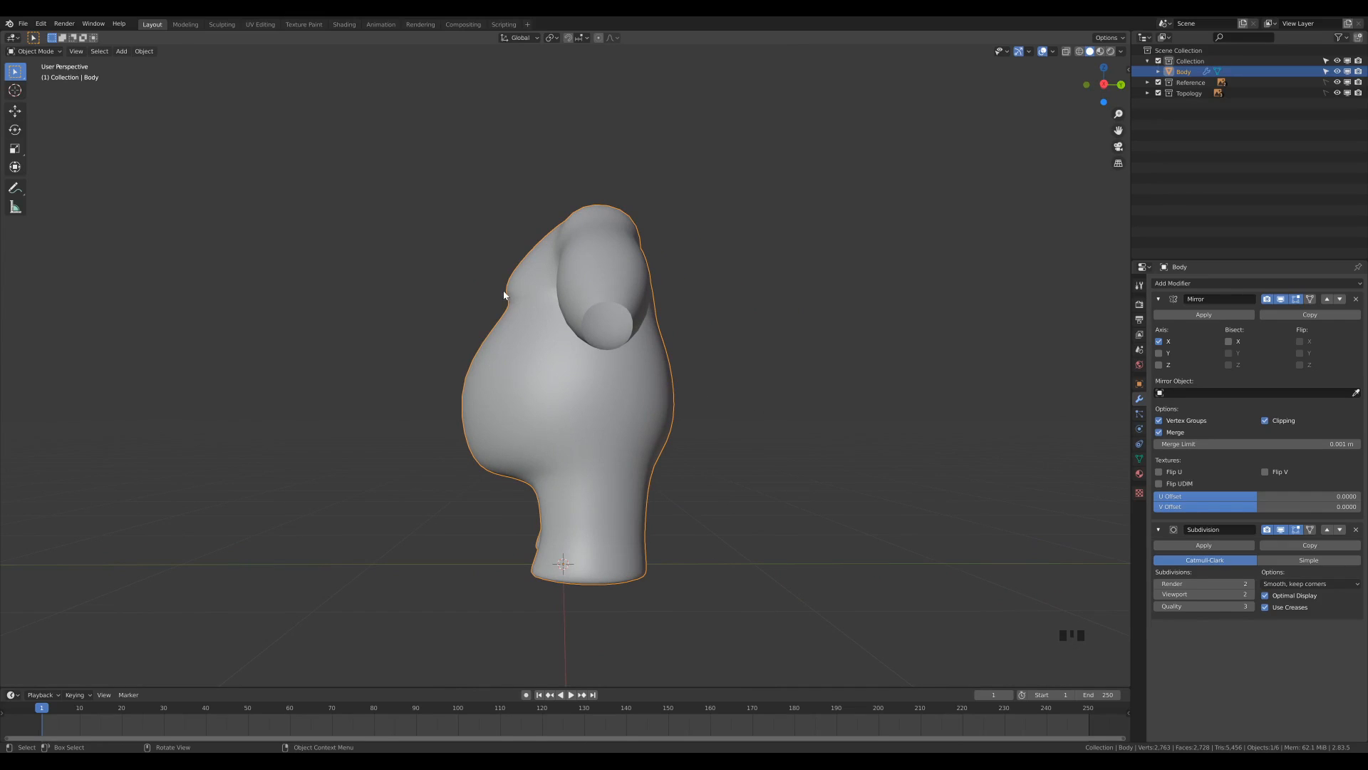
{"action": "mouse_move", "coordinate": [776, 297]}
{"action": "middle_mouse_down"}
{"action": "mouse_move", "coordinate": [568, 314]}
{"action": "mouse_move", "coordinate": [754, 298]}
{"action": "middle_mouse_up"}
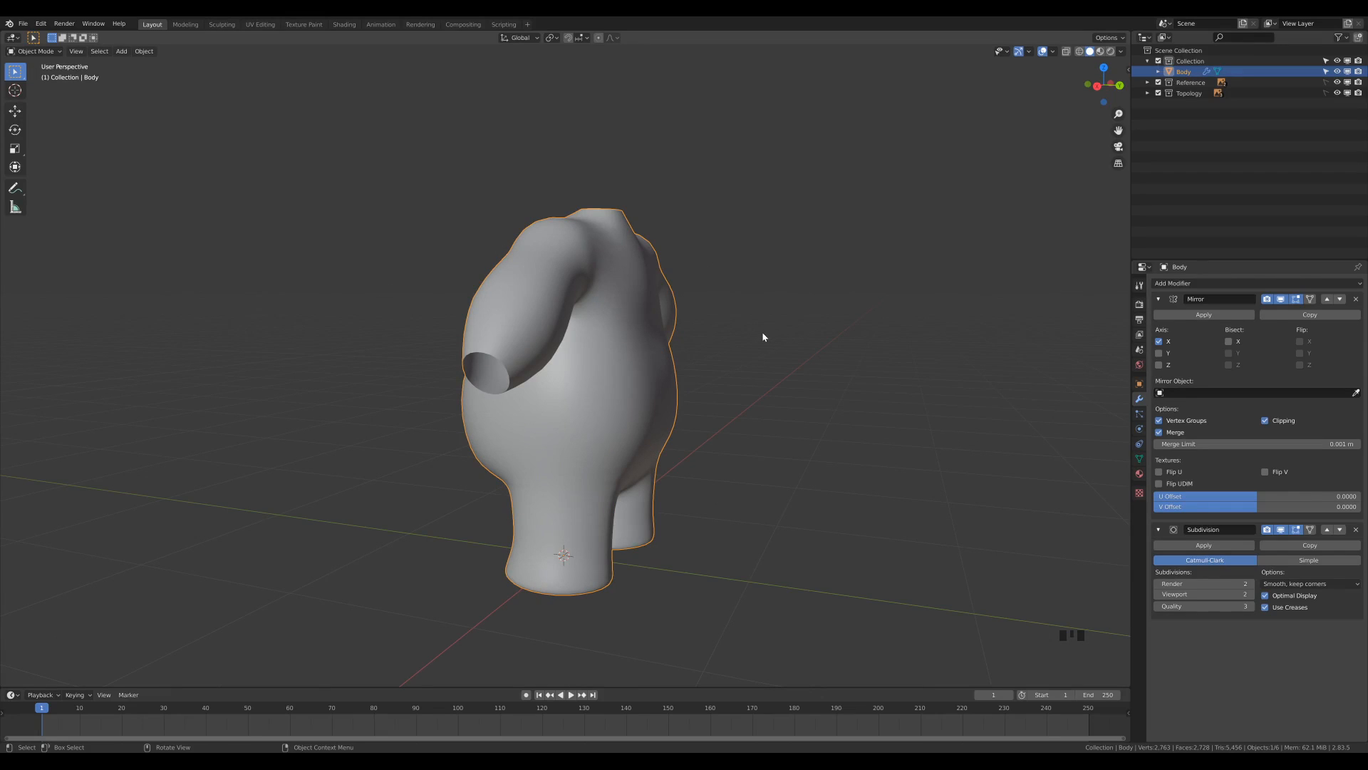
{"action": "middle_click_drag", "start_coordinate": [625, 304], "coordinate": [806, 299]}
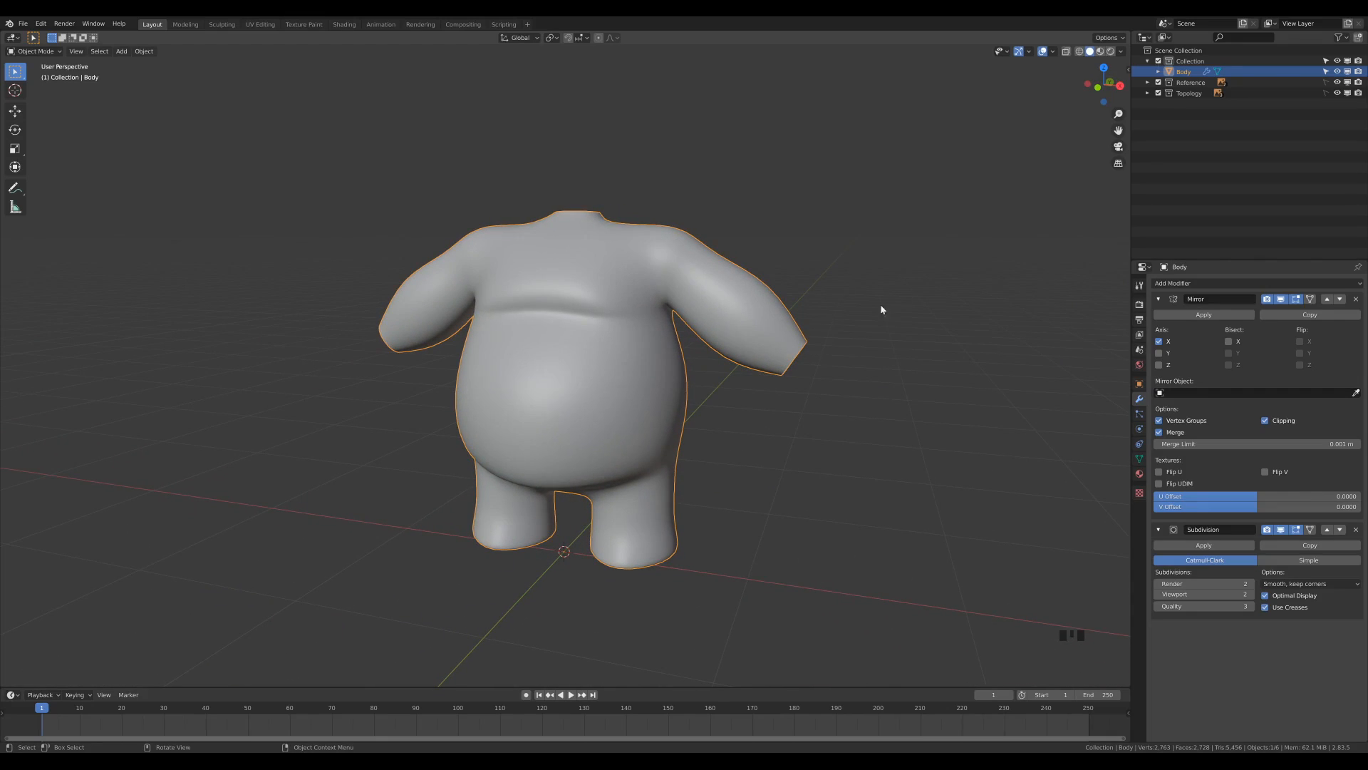
{"action": "scroll", "coordinate": [778, 395], "scroll_direction": "up", "scroll_amount": 1}
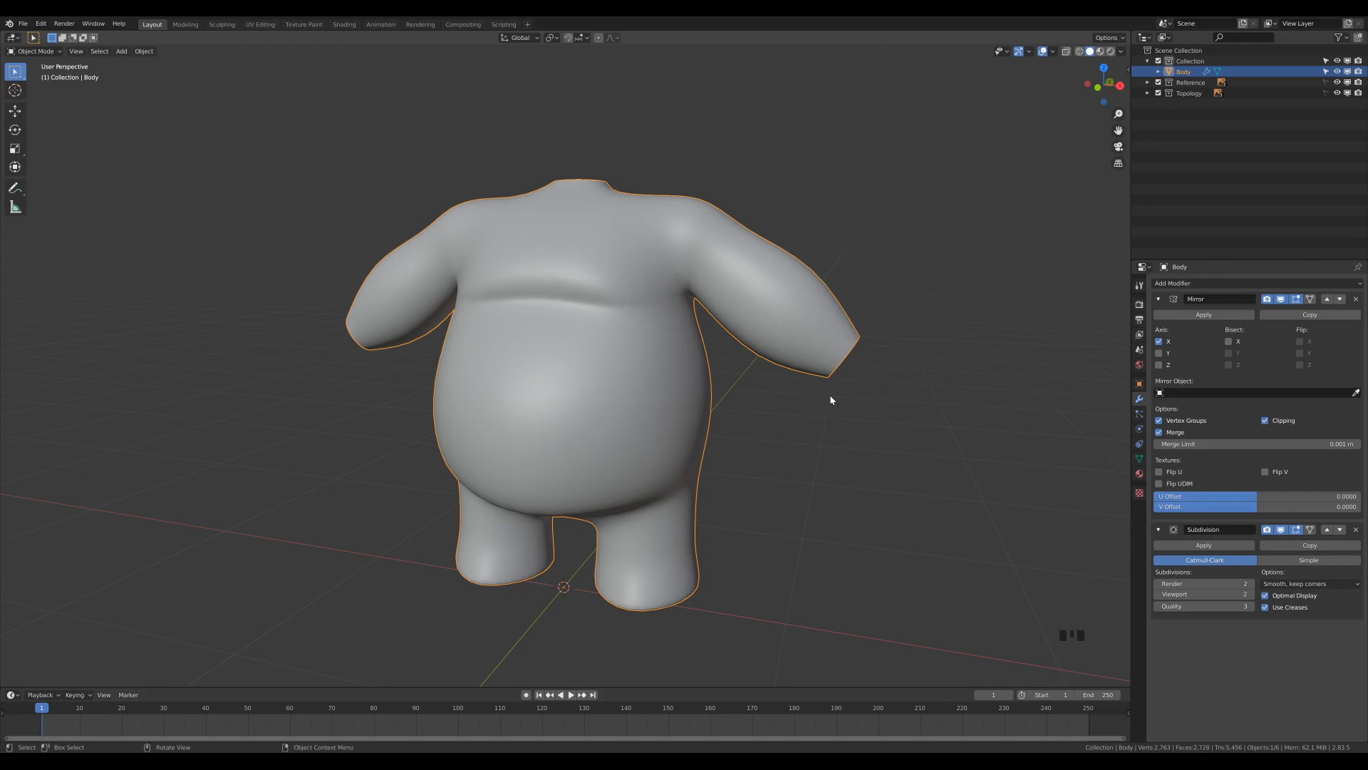
{"action": "key", "text": "Tab"}
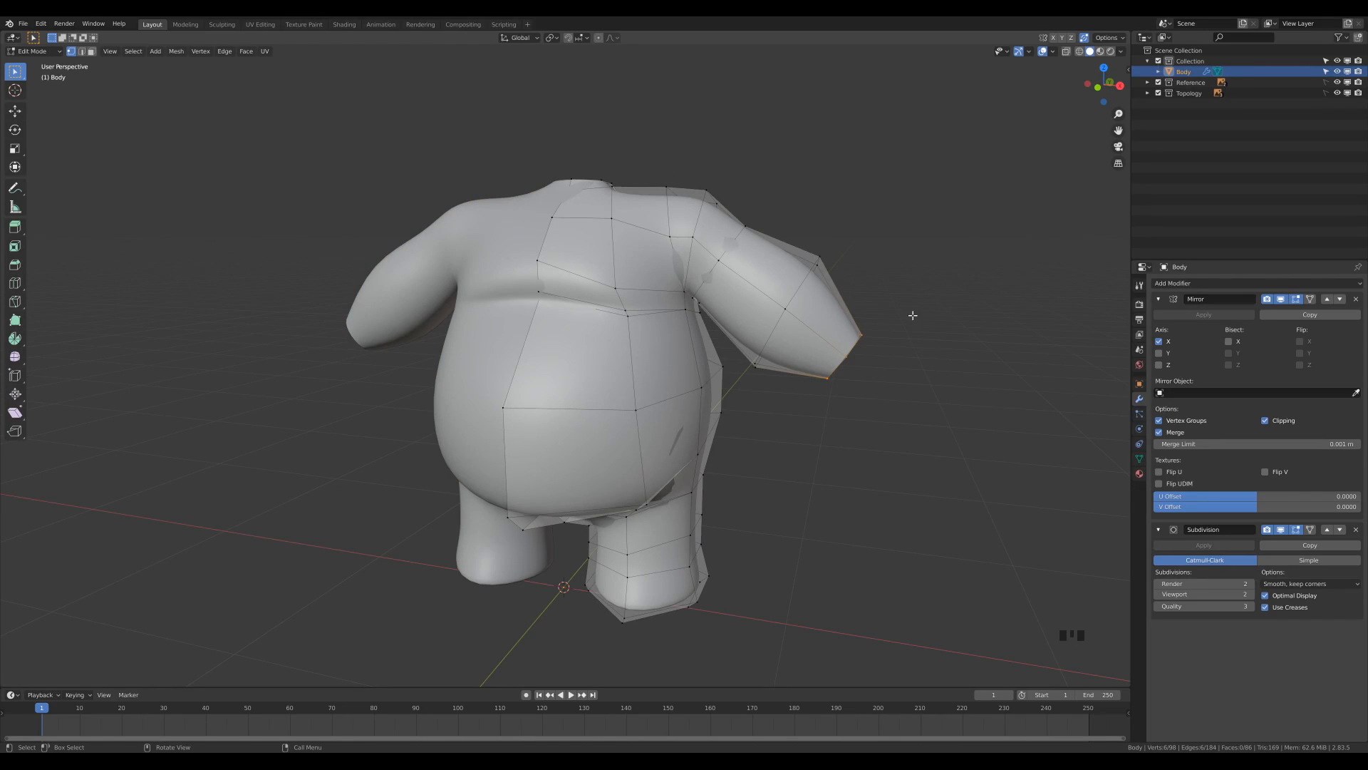
{"action": "scroll", "coordinate": [855, 358], "scroll_direction": "down", "scroll_amount": 1}
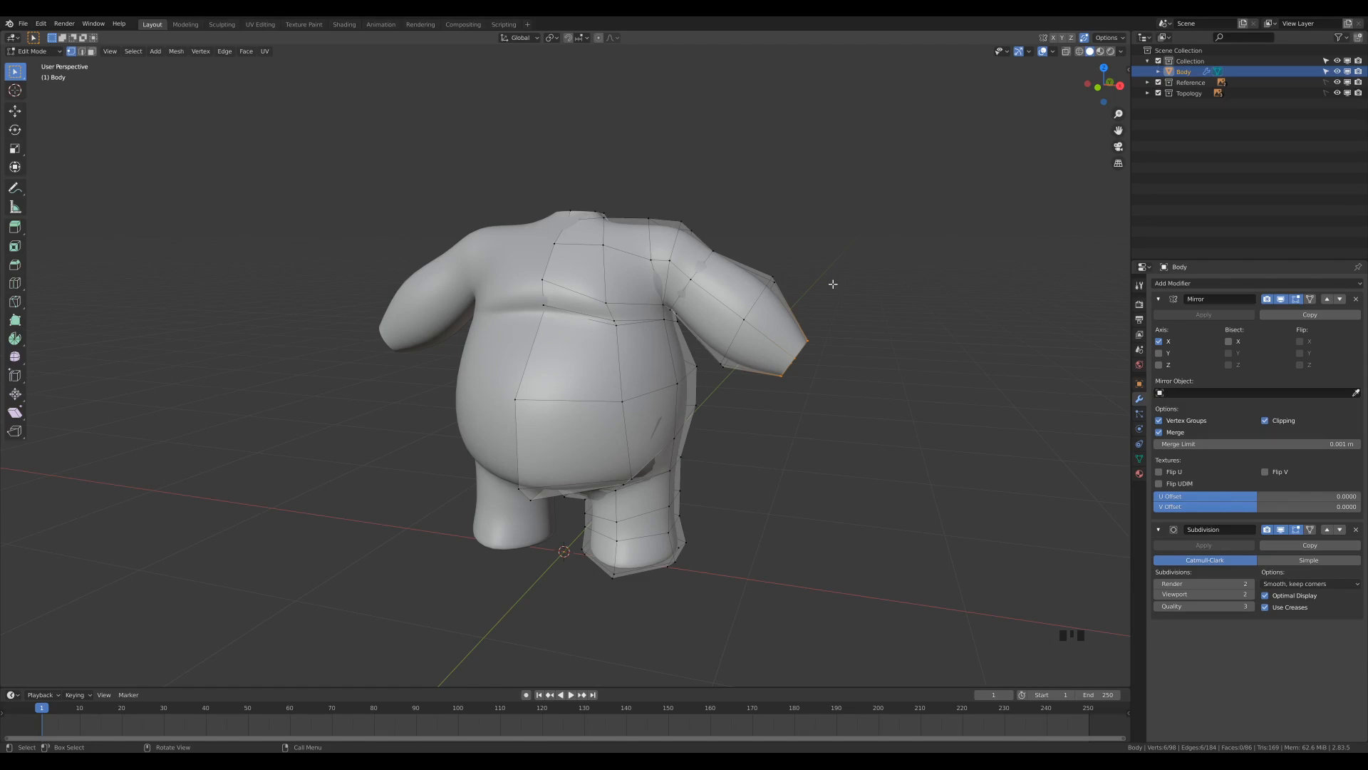
Return the body to Object Mode and save the project file.
{"action": "key", "text": "Tab"}
{"action": "key", "text": "ctrl+s"}
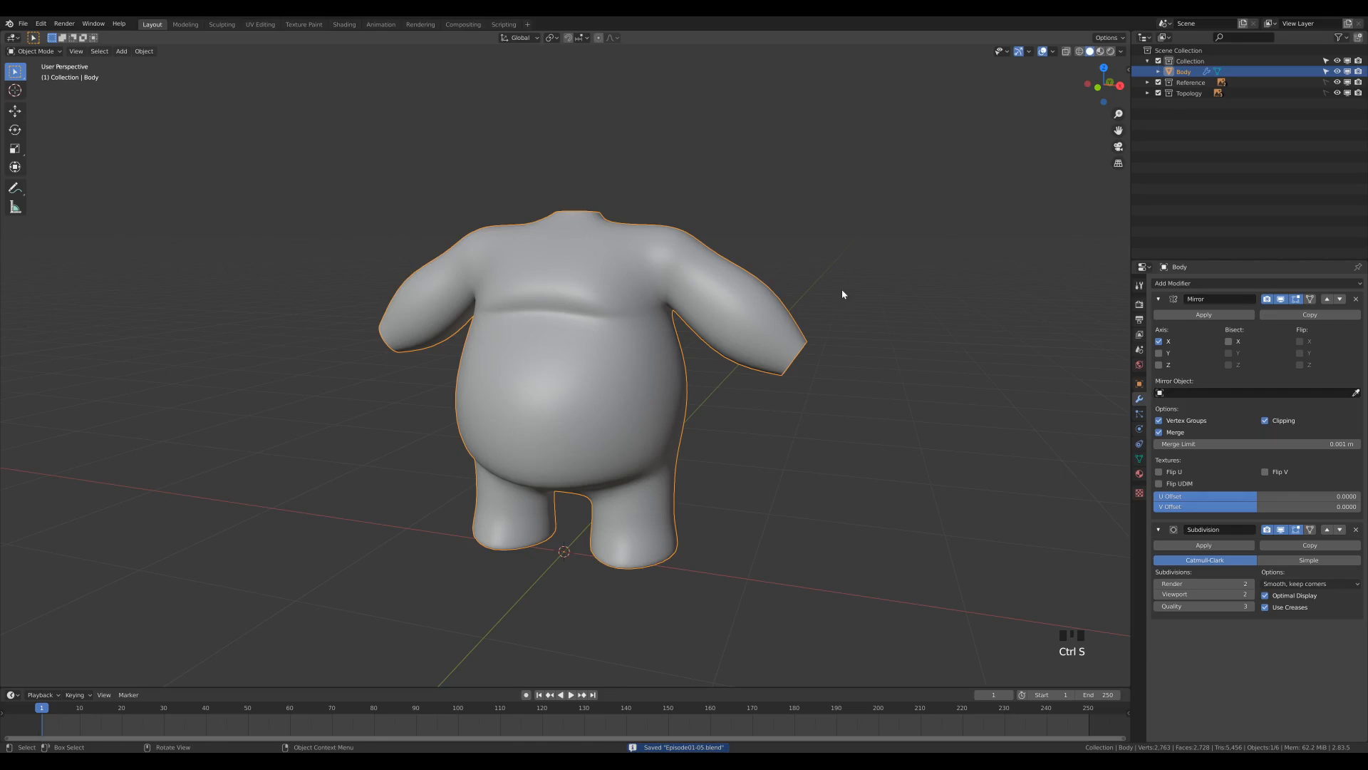